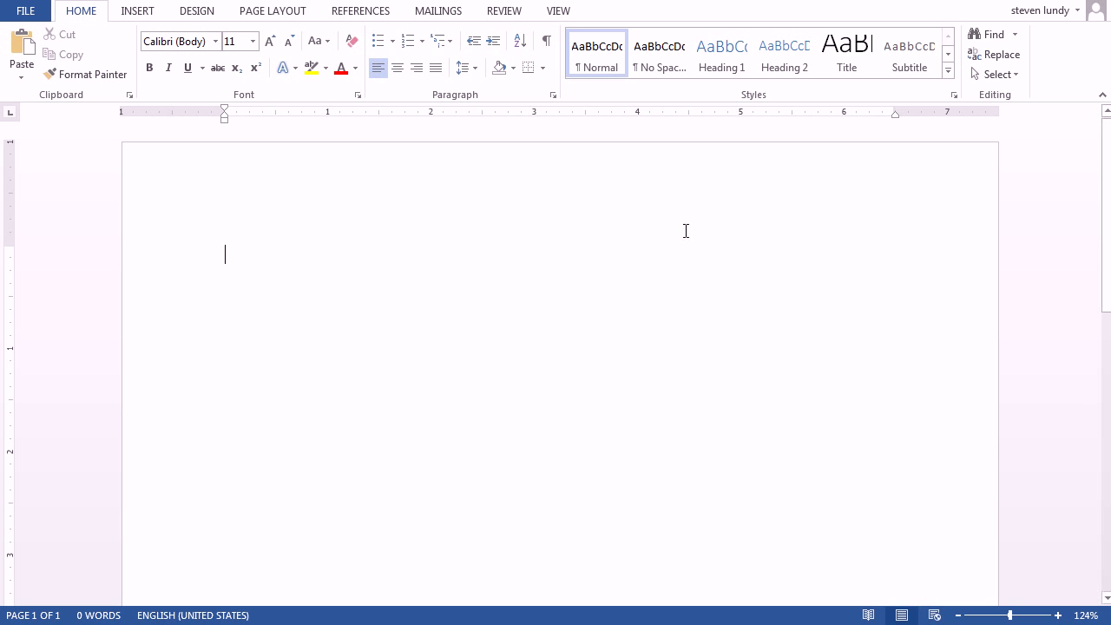
Enter "School Library Newsletter" and "Use Resources in Your Community!" on two separate lines, followed by a blank line
text(School Library Newsletter Use Resources in Your Community!)
key(Return)
key(Return)
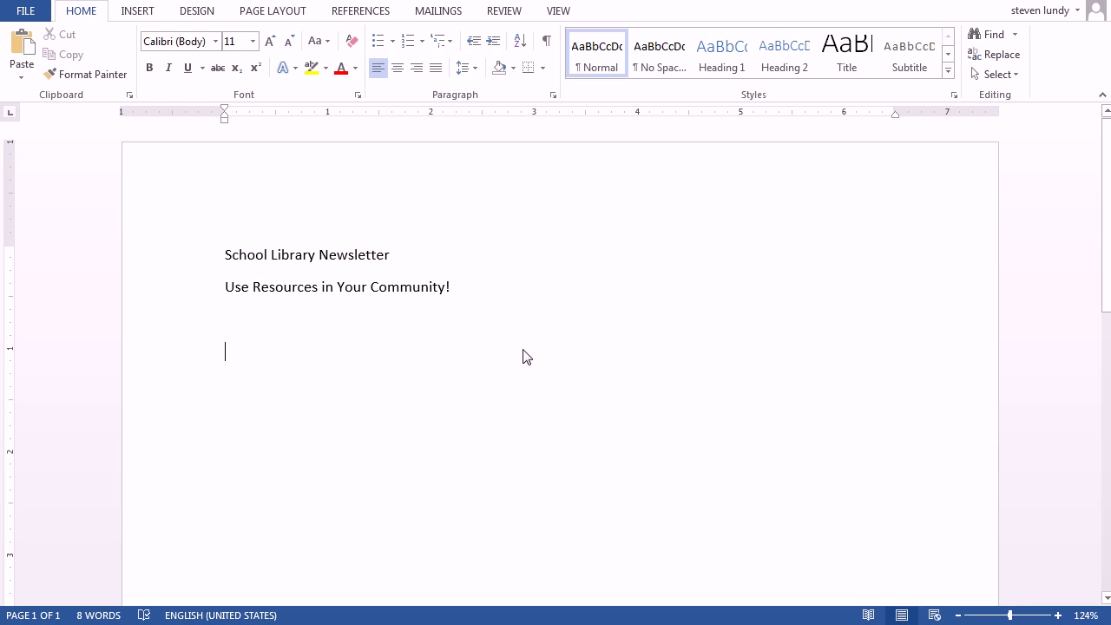
Insert the Boston Light, Introduction to the Forum and Getting Ready for the Future articles, followed by the four Massachusetts Readiness Project goals
key(ctrl+v)
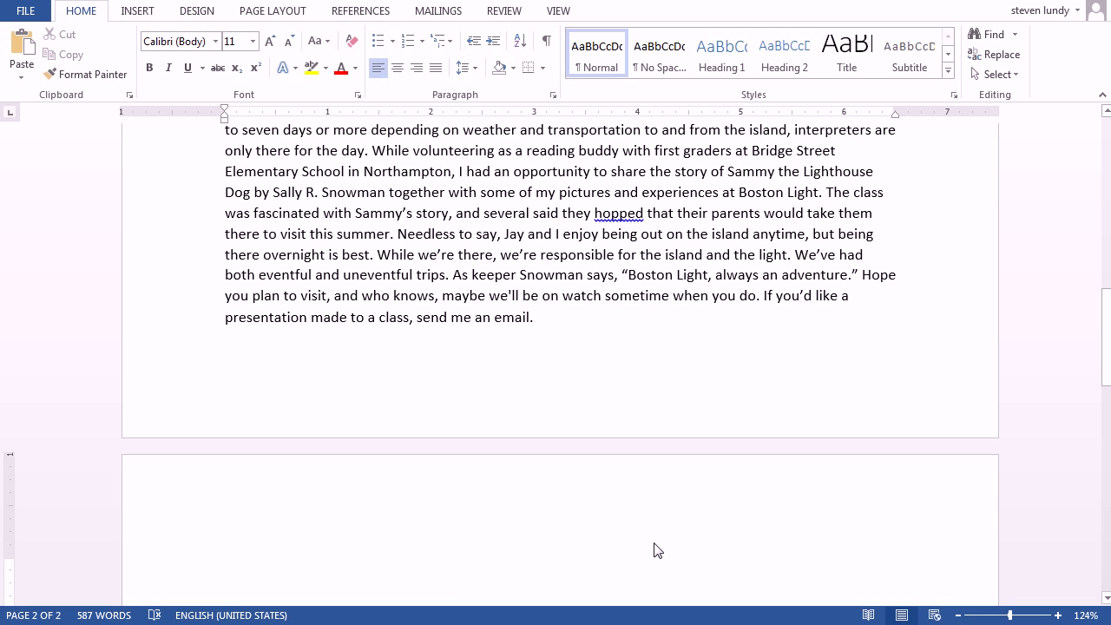
key(ctrl+v)
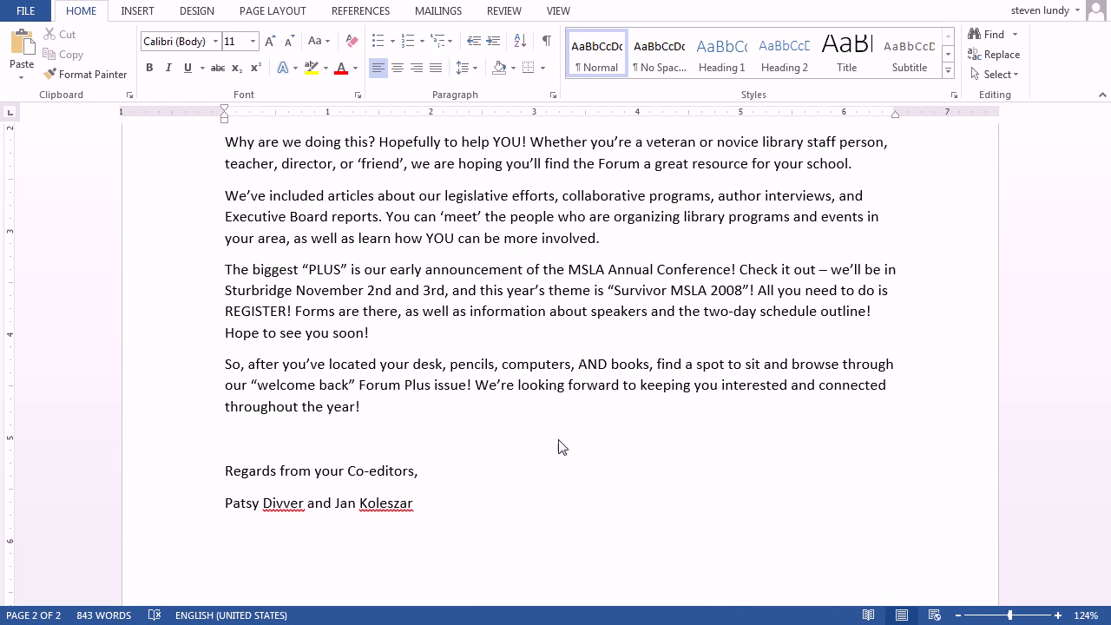
key(ctrl+v)
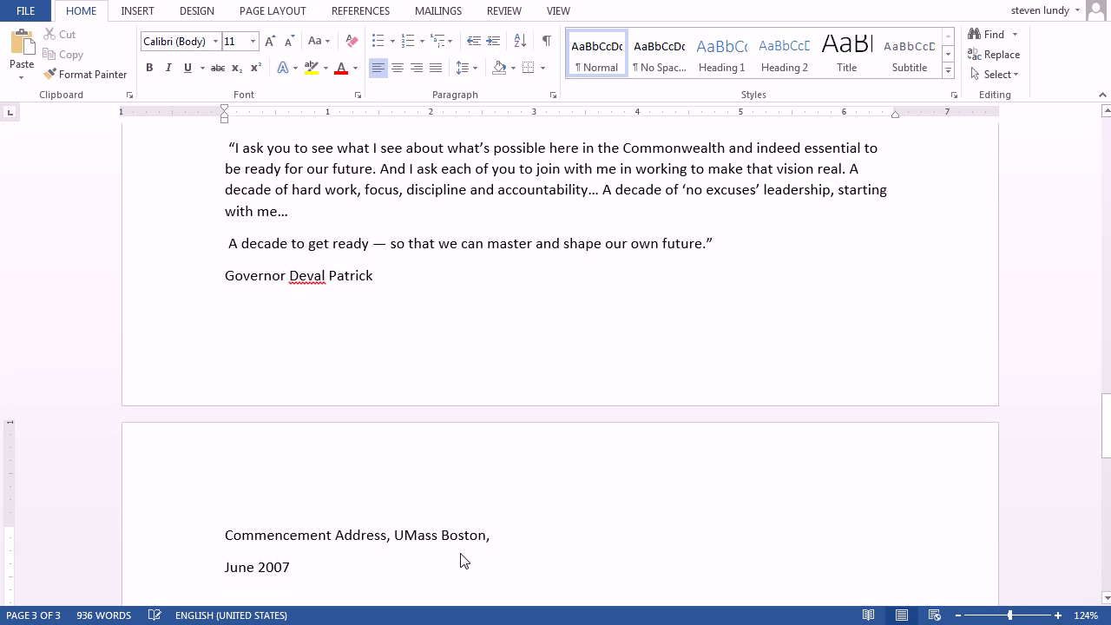
key(Return)
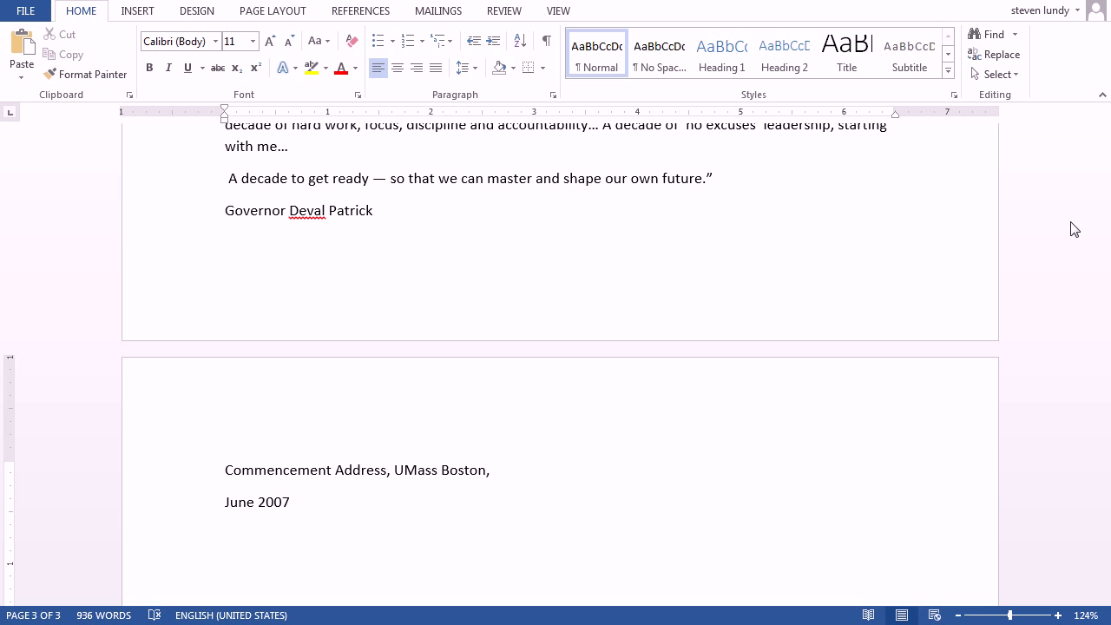
scroll(442, 568, up, 15)
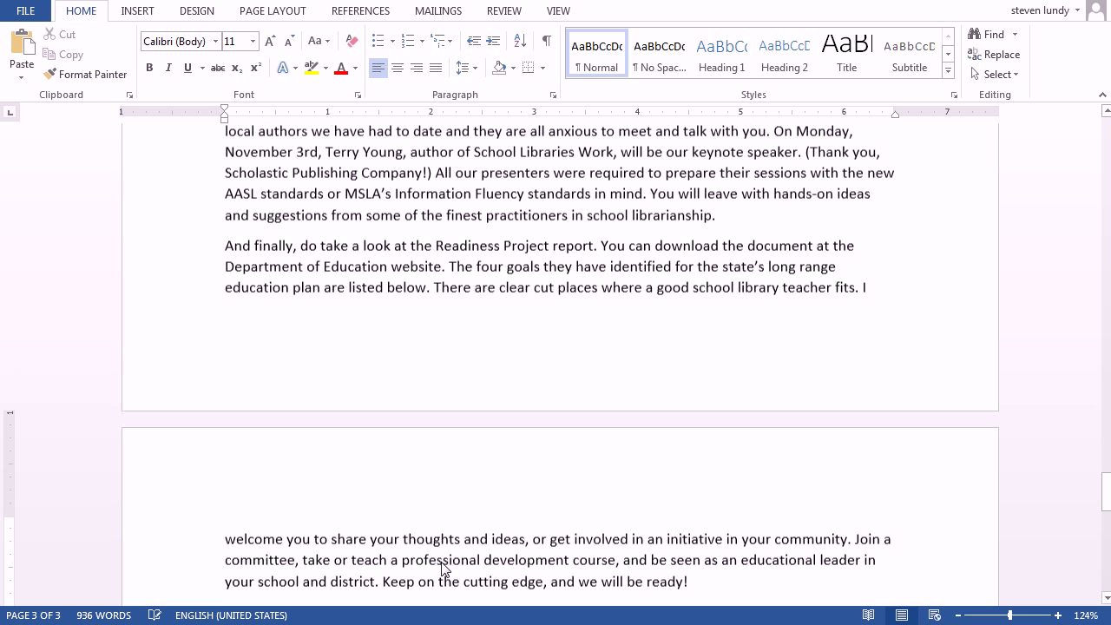
key(ctrl+v)
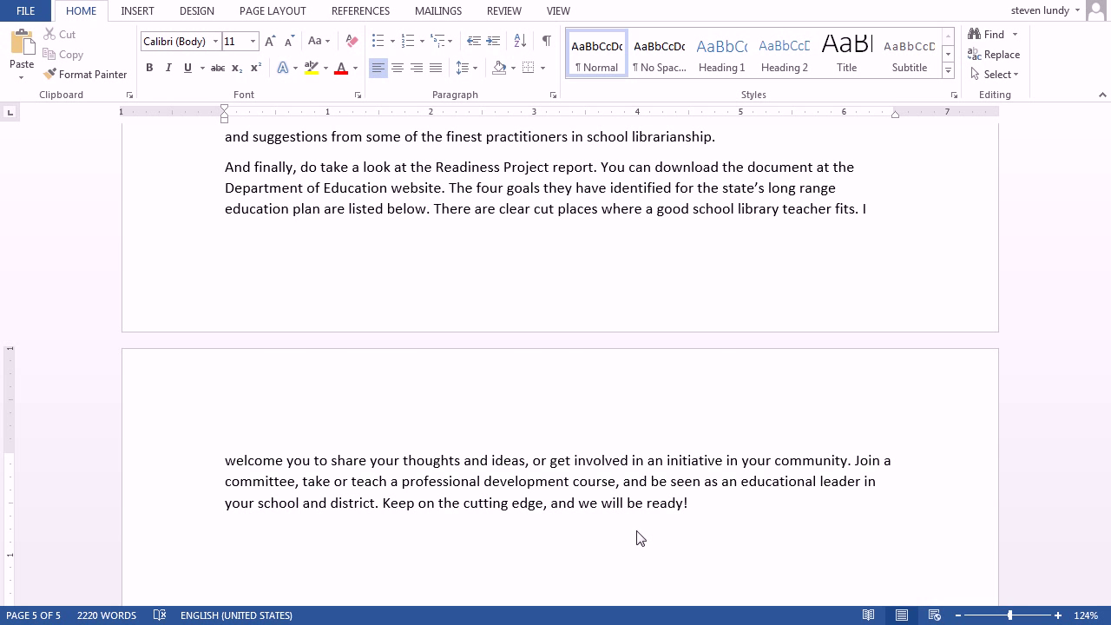
text(Massachusetts Readiness Project Goals and Recommendations Readiness Goal 1 To transform public education in the Commonwealth, we must meet the learning needs of each student and provide the understanding, encouragement, support, knowledge and skills each requires to exceed the state’s high expectations and rigorous academic standards. Readiness Goal 2 To transform public education in the Commonwealth, we must ensure that every student is taught by highly competent, well-educated, strongly supported and effective educators.  Readiness Goal 3 To transform public education in the Commonwealth, we must prepare every student for postsecondary education, career and lifelong economic, social and civic success. Readiness Goal 4 To transform public education in the Commonwealth, we must unleash innovation and systemic change throughout the Commonwealth’s schools, school districts, colleges and universities as well as in the partnerships and collaborations among education institutions, communities, businesses and nonprofits.)
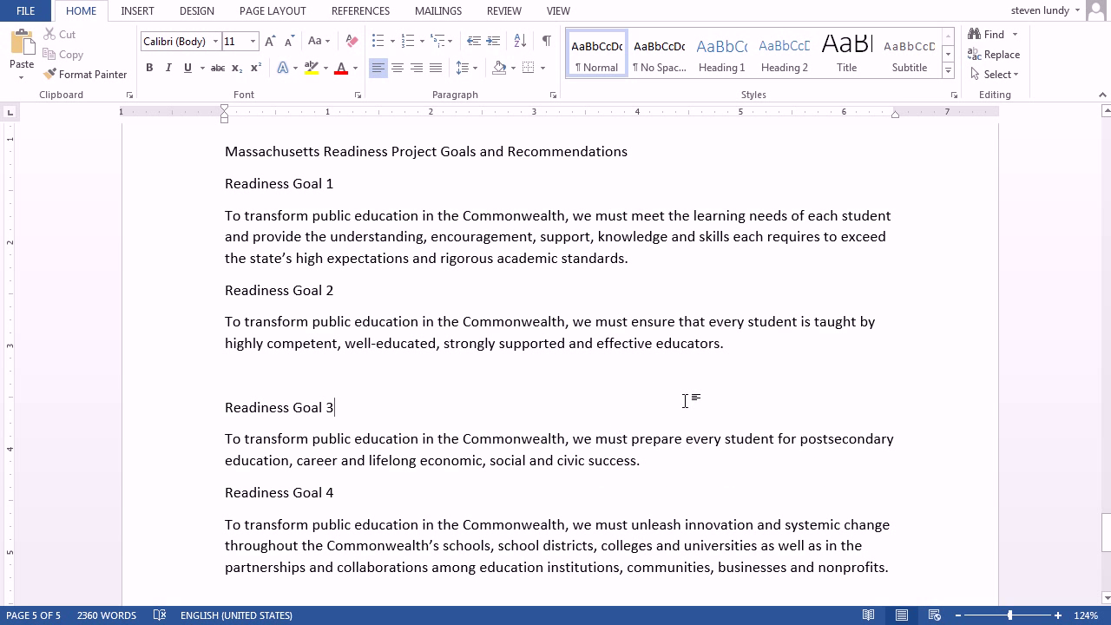
key(ctrl+a)
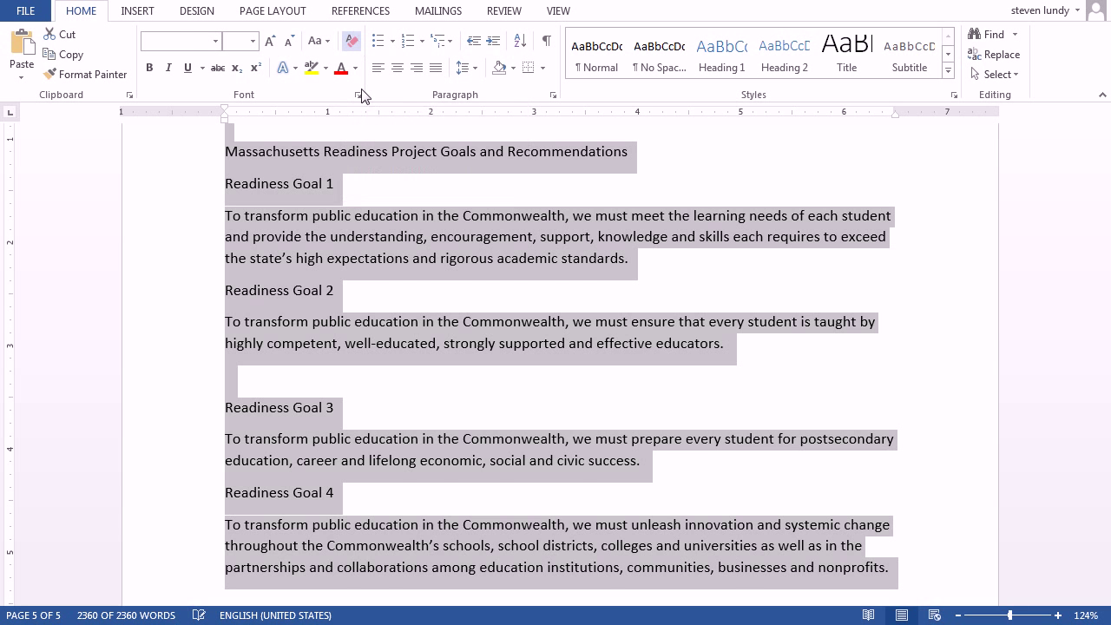
click(446, 181)
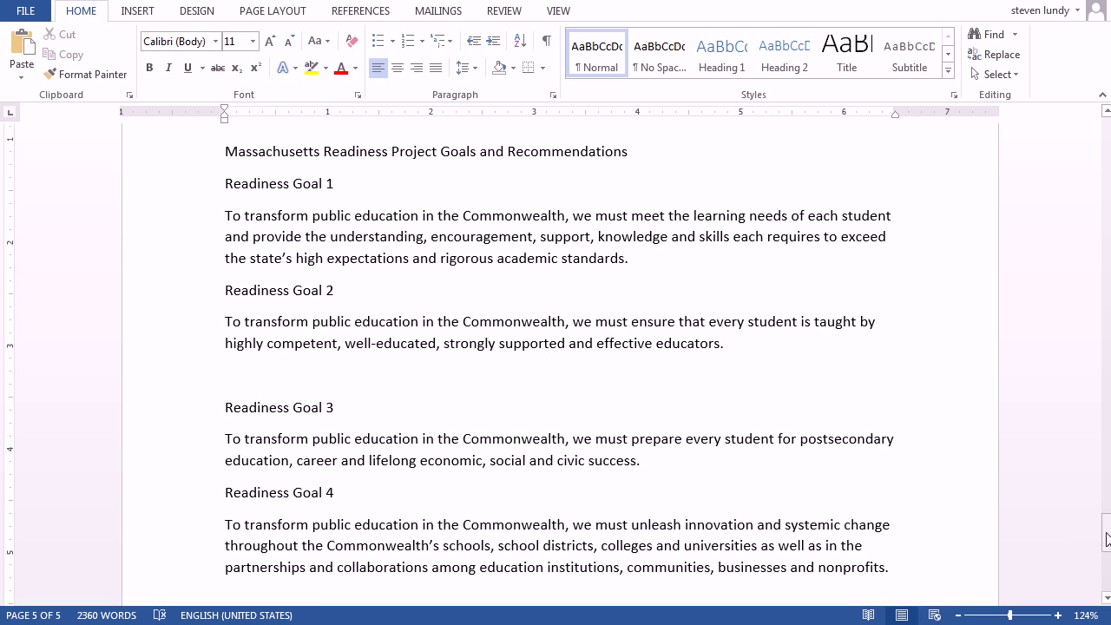
Apply the Title style to "School Library Newsletter" and the Subtitle style to "Use Resources in Your Community!"
drag(1107, 539, 1096, 131)
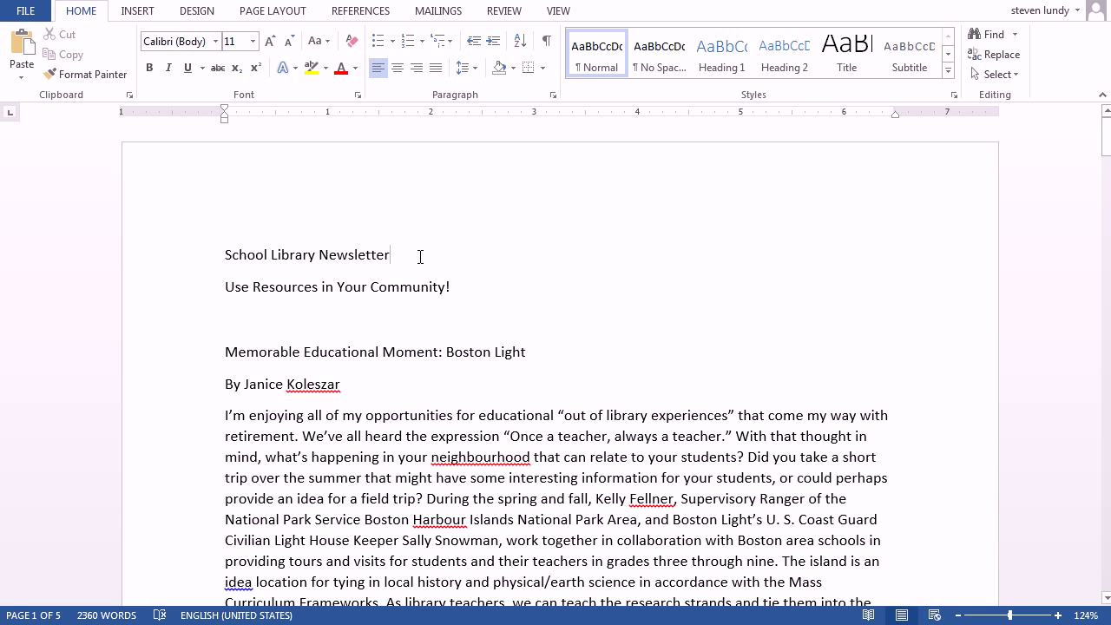
drag(420, 257, 206, 252)
click(847, 53)
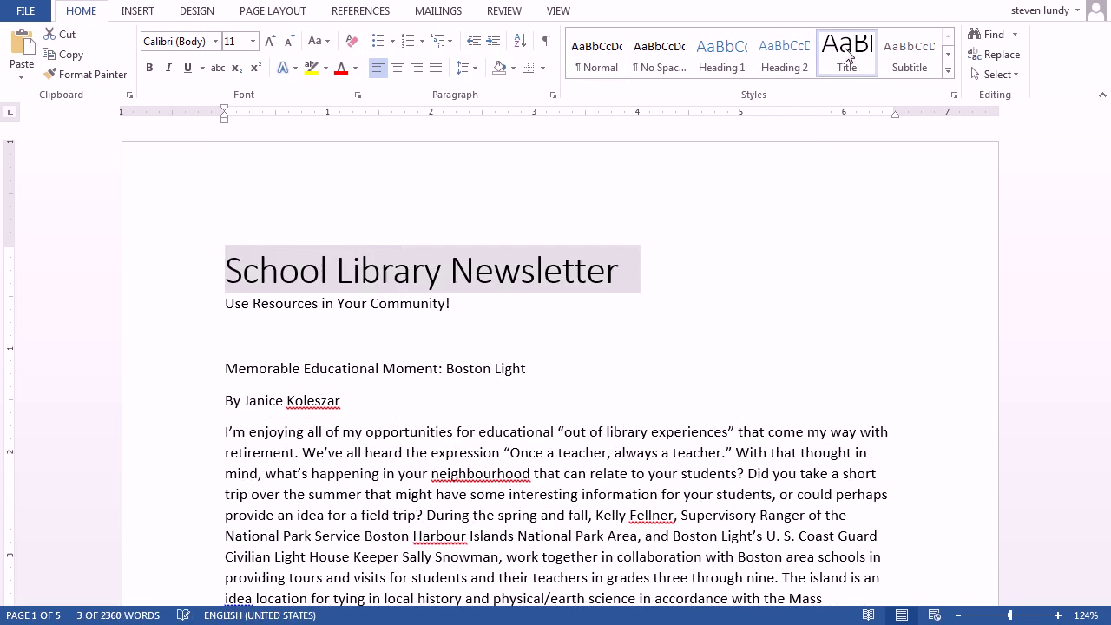
drag(450, 303, 181, 303)
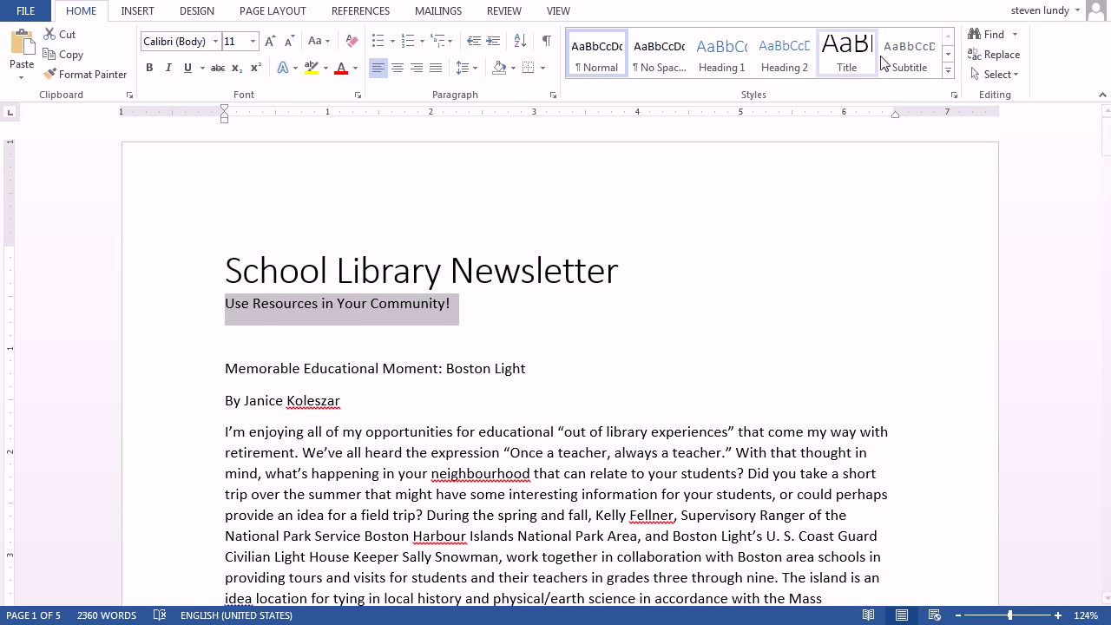
click(908, 52)
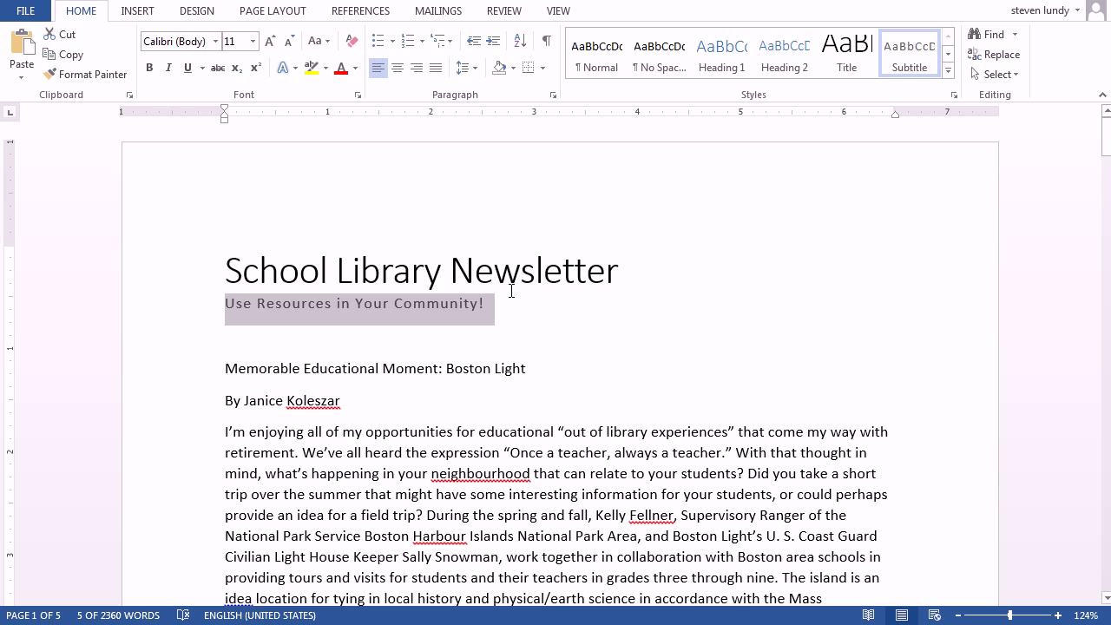
Apply Heading 1 to "Memorable Educational Moment: Boston Light" and Subtle Emphasis to the author byline beneath it
drag(569, 366, 231, 368)
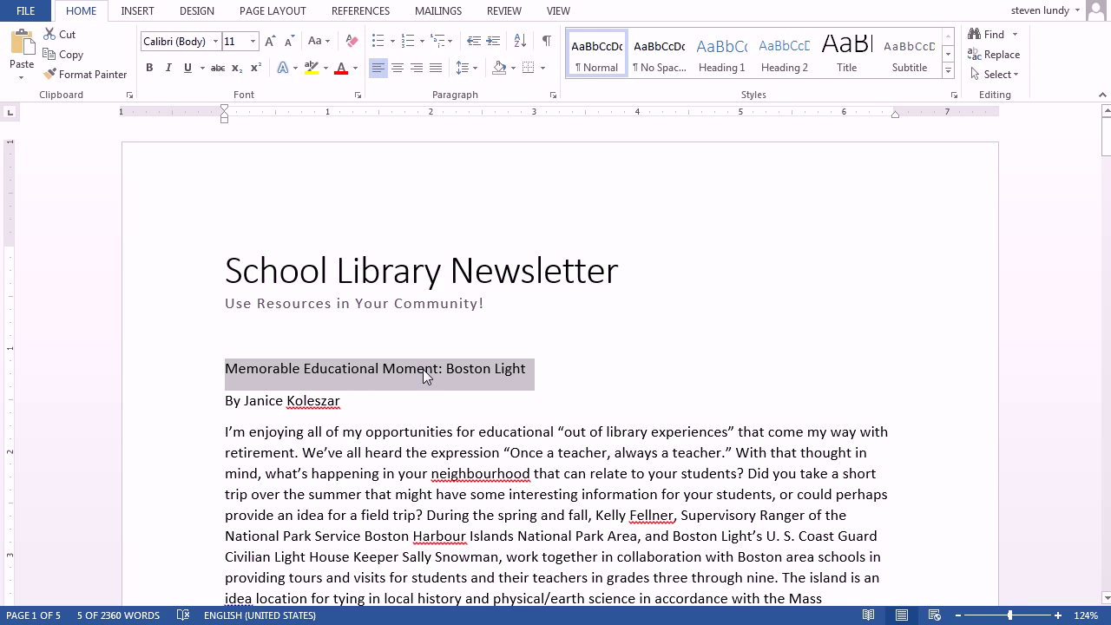
click(708, 68)
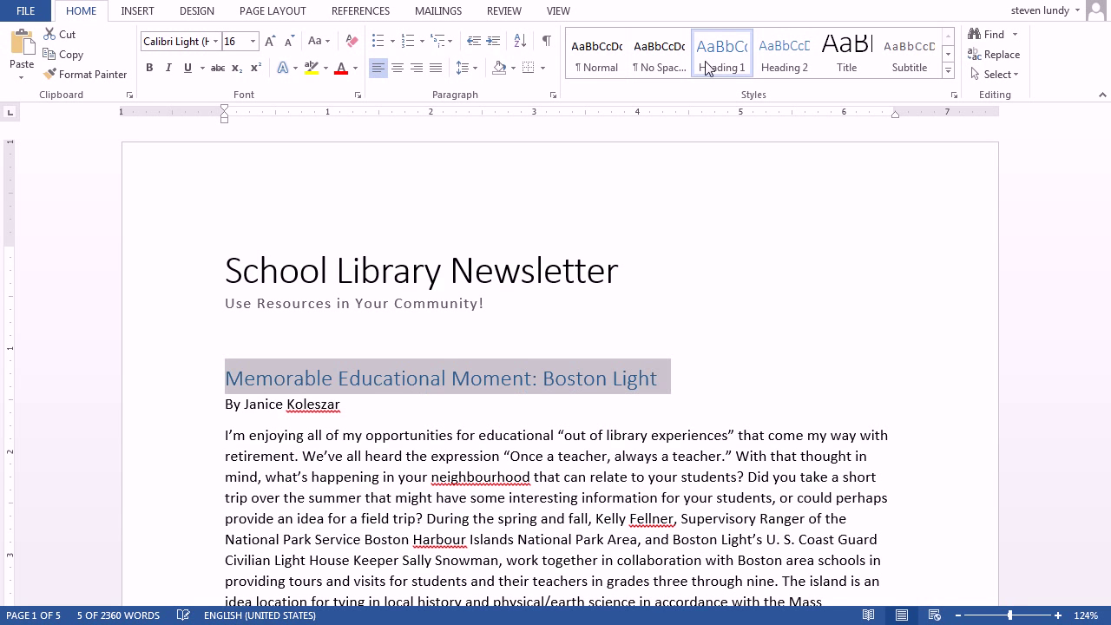
drag(350, 405, 213, 403)
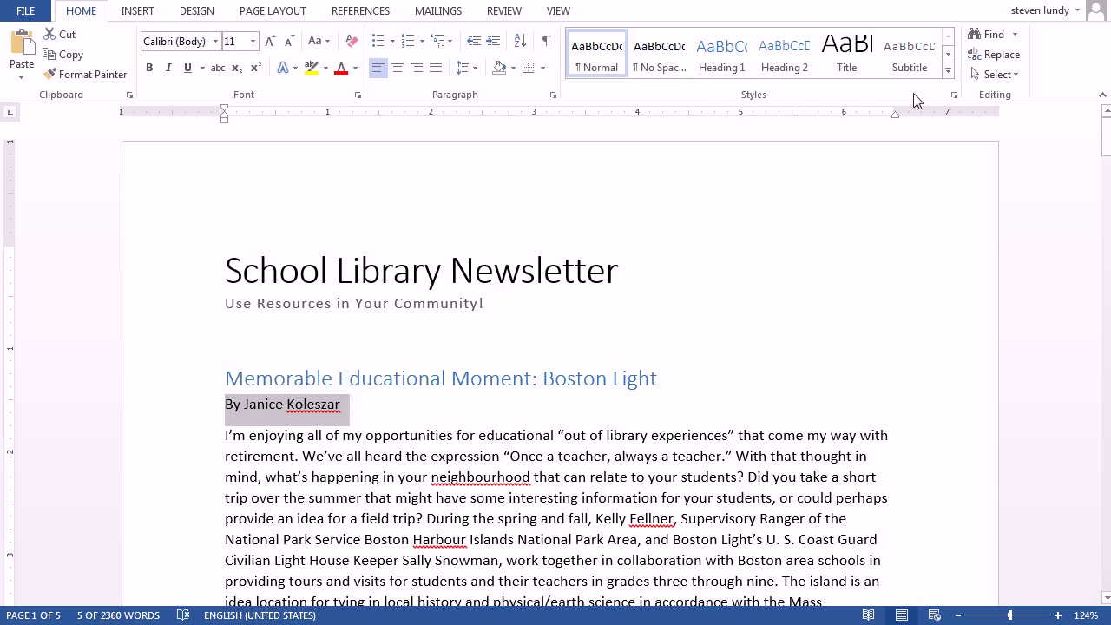
click(948, 71)
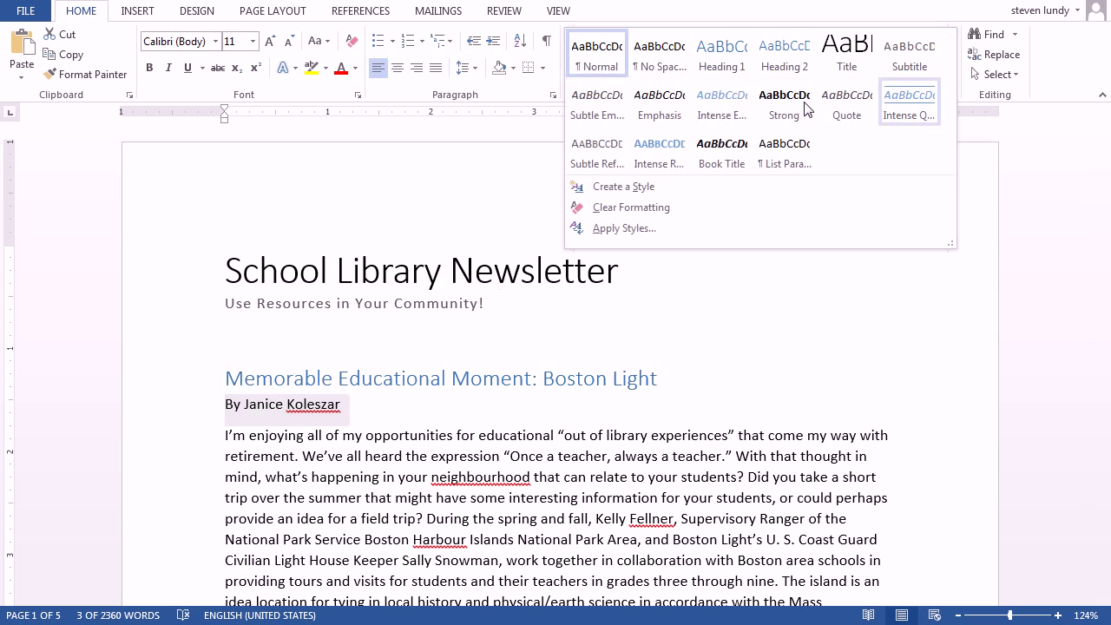
click(589, 115)
key(Right)
Apply the Heading 1 style to the "Introduction to the Forum" line
scroll(543, 415, down, 4)
scroll(543, 415, down, 15)
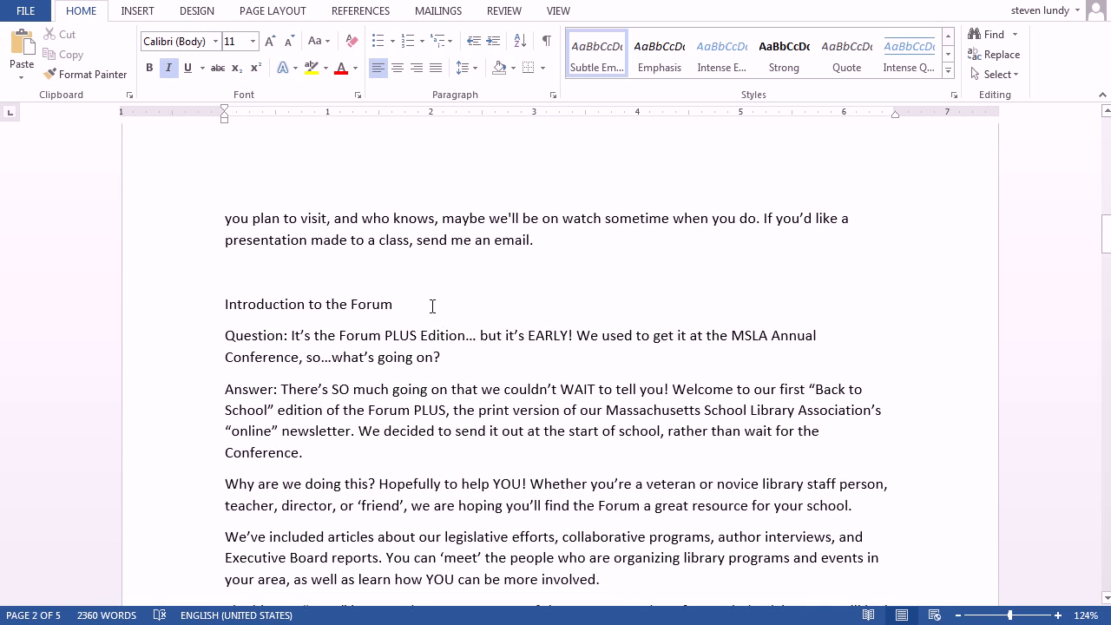
click(216, 303)
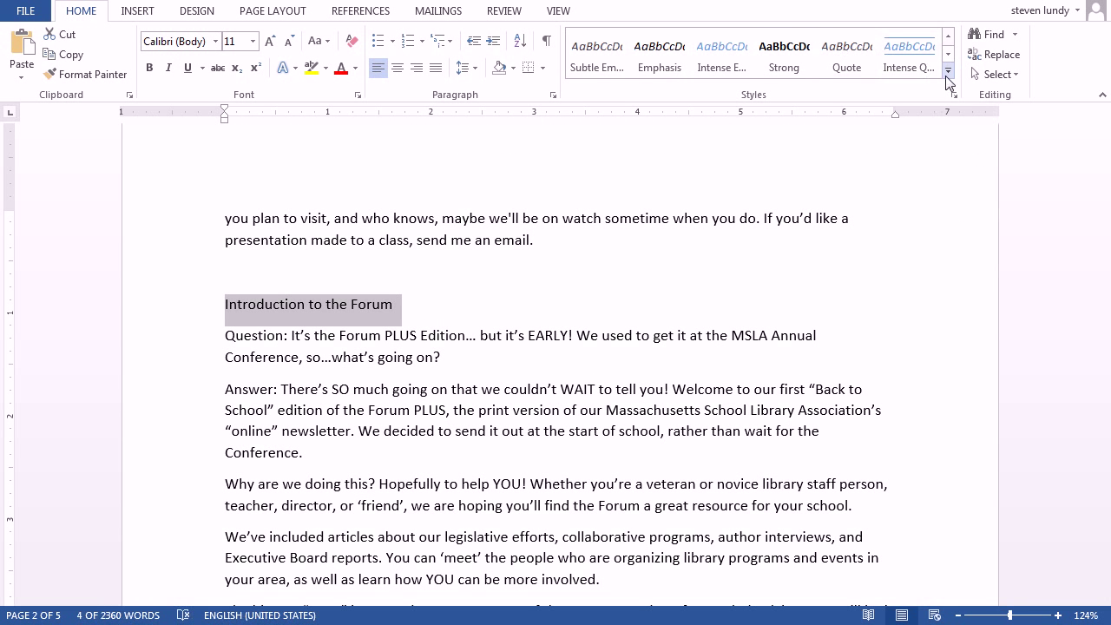
key(ctrl+alt+1)
click(402, 395)
Apply Heading 1 to "Getting Ready for the Future" and the Subtitle style to "President's Message" below it
scroll(402, 395, down, 7)
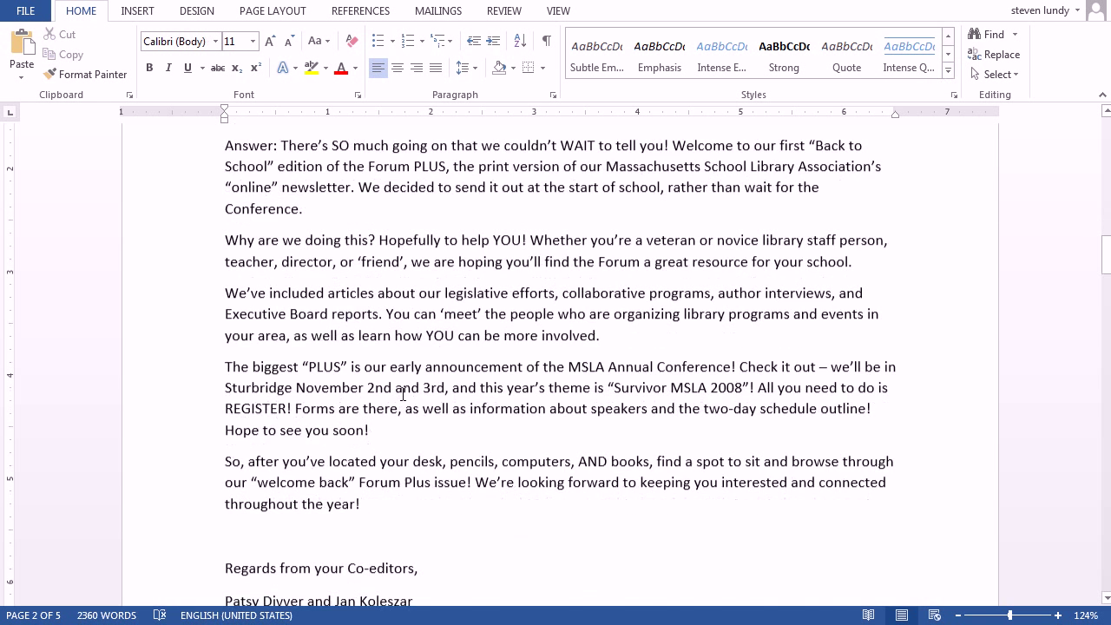
drag(412, 371, 225, 371)
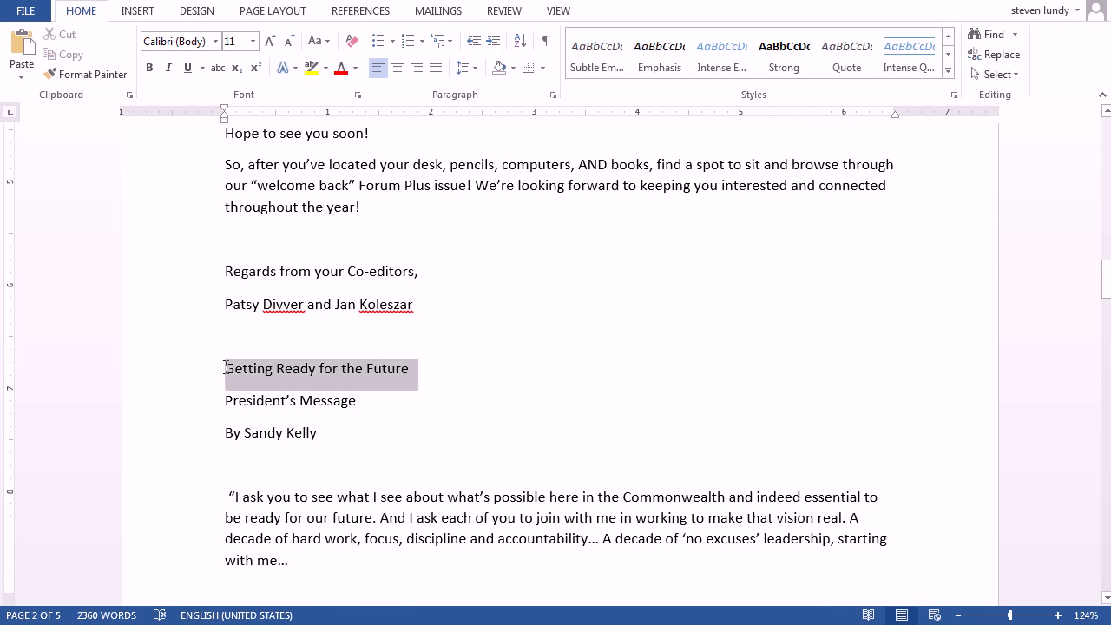
key(ctrl+alt+1)
drag(359, 402, 225, 404)
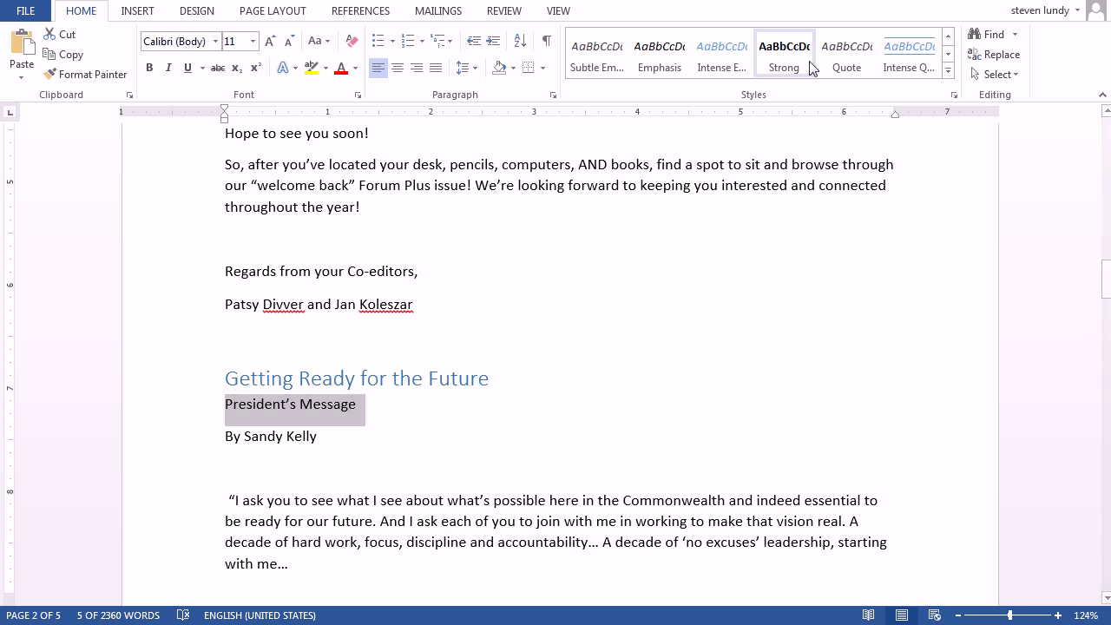
click(948, 70)
click(913, 63)
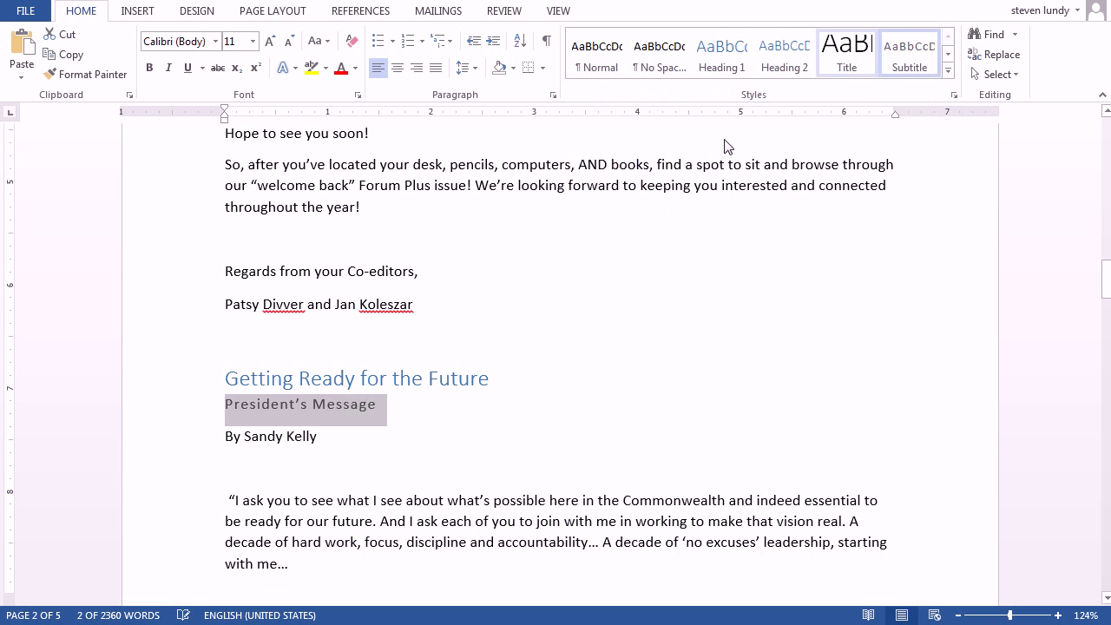
Apply Subtle Emphasis to the byline under "President's Message" and to the co-editors' names under the regards line
drag(358, 437, 213, 442)
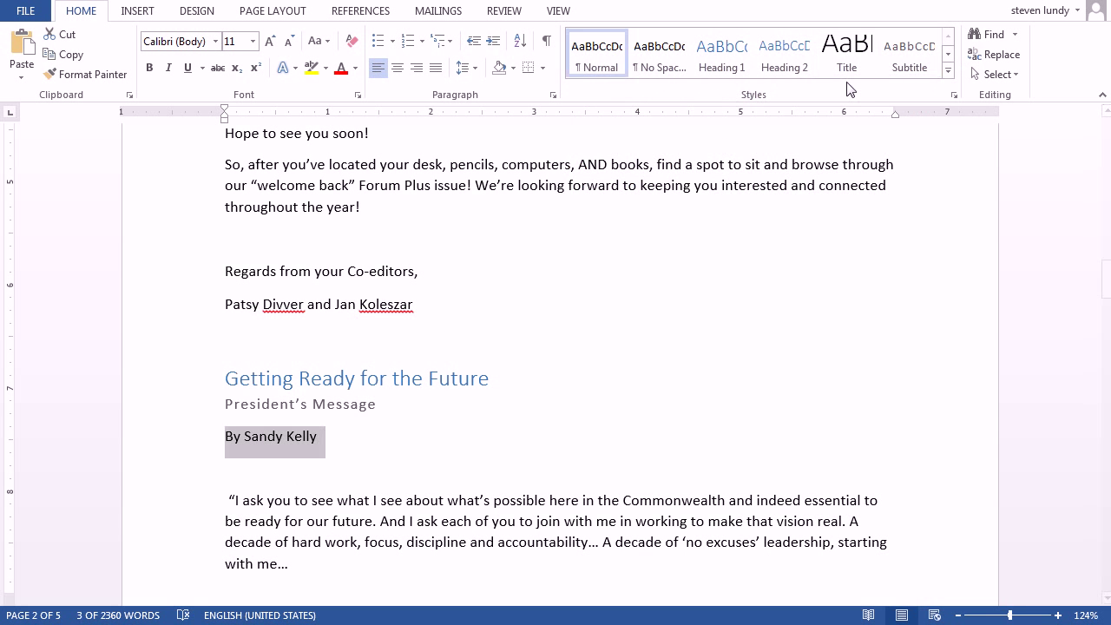
click(948, 76)
click(601, 117)
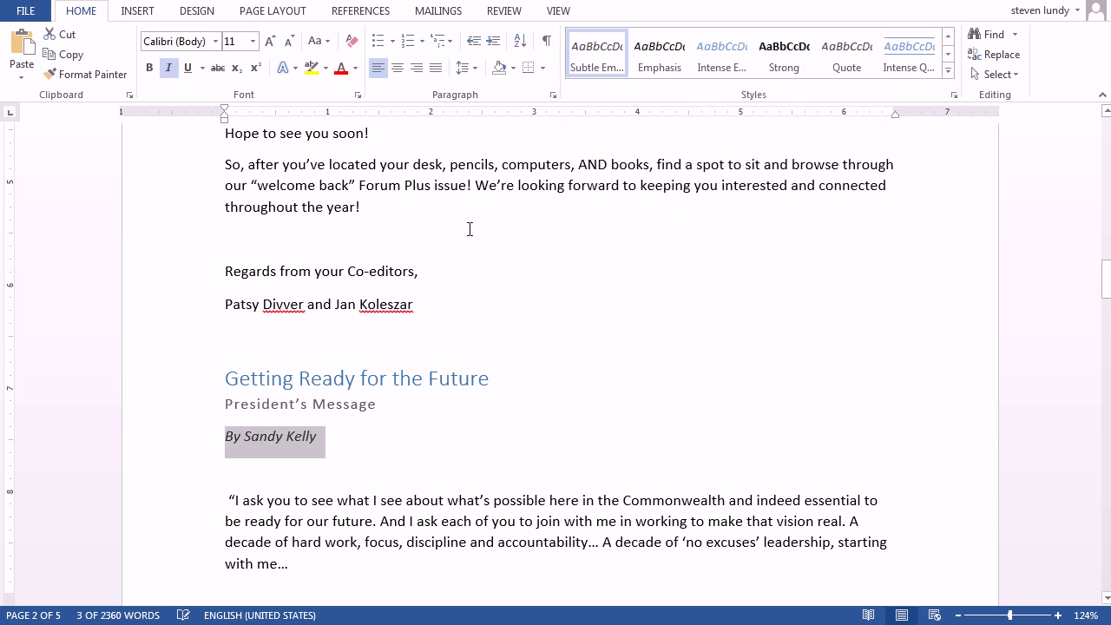
drag(446, 303, 222, 303)
click(578, 61)
click(468, 285)
Apply the Heading 2 style to "Readiness: will we be ready? How can we ever really be ready?"
scroll(466, 223, down, 4)
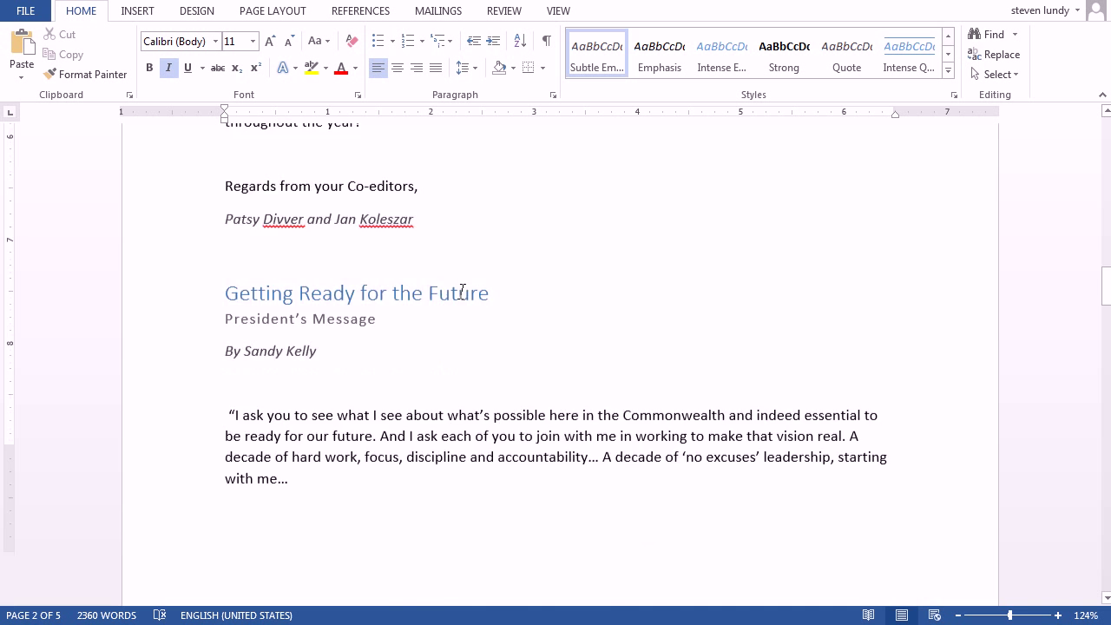
scroll(463, 290, down, 9)
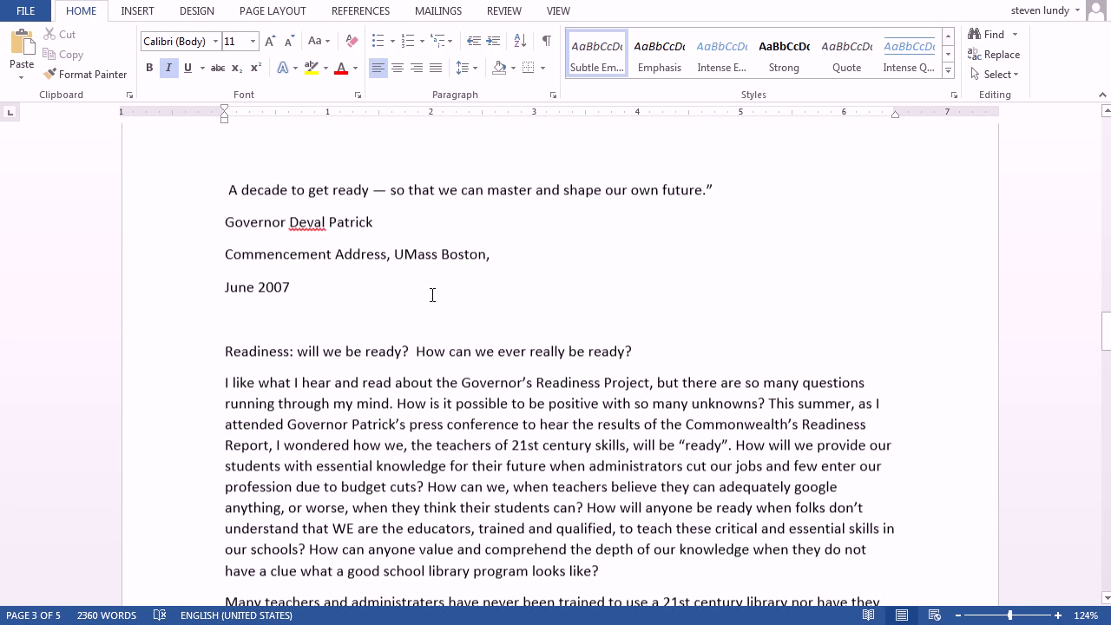
drag(642, 345, 224, 345)
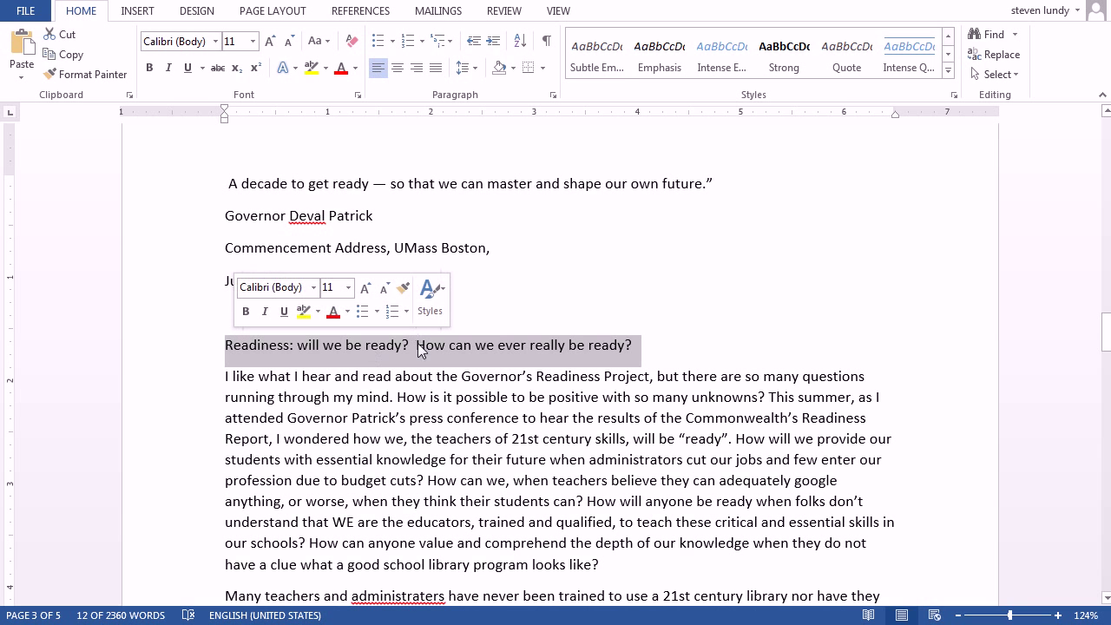
click(948, 71)
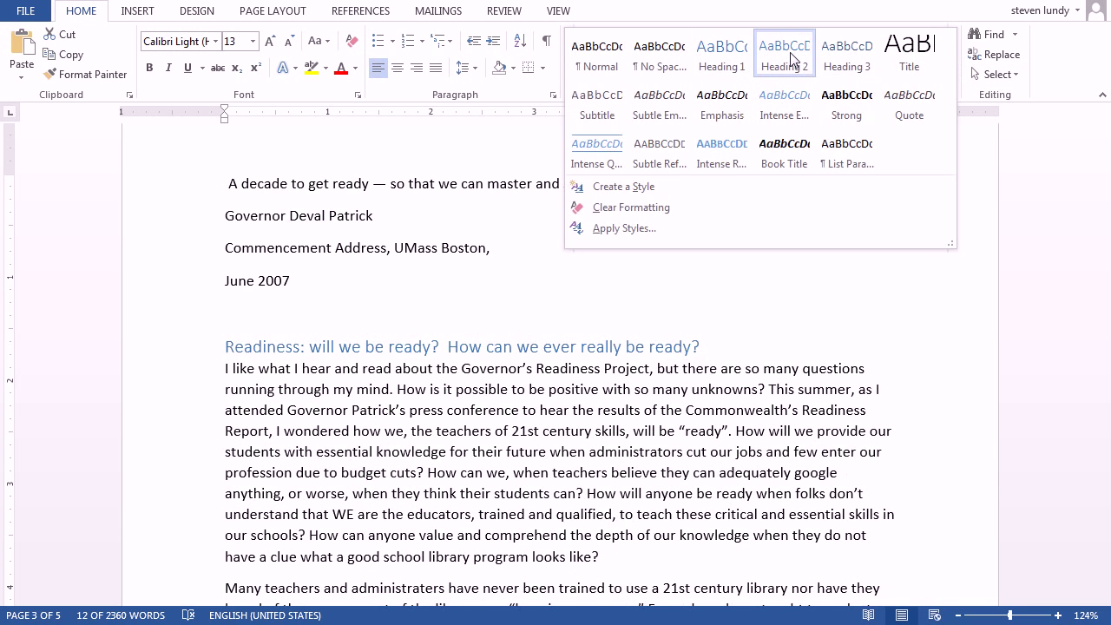
click(790, 59)
click(663, 432)
Apply the Heading 2 style to "How will we be ready with so many road blocks?"
scroll(664, 431, down, 4)
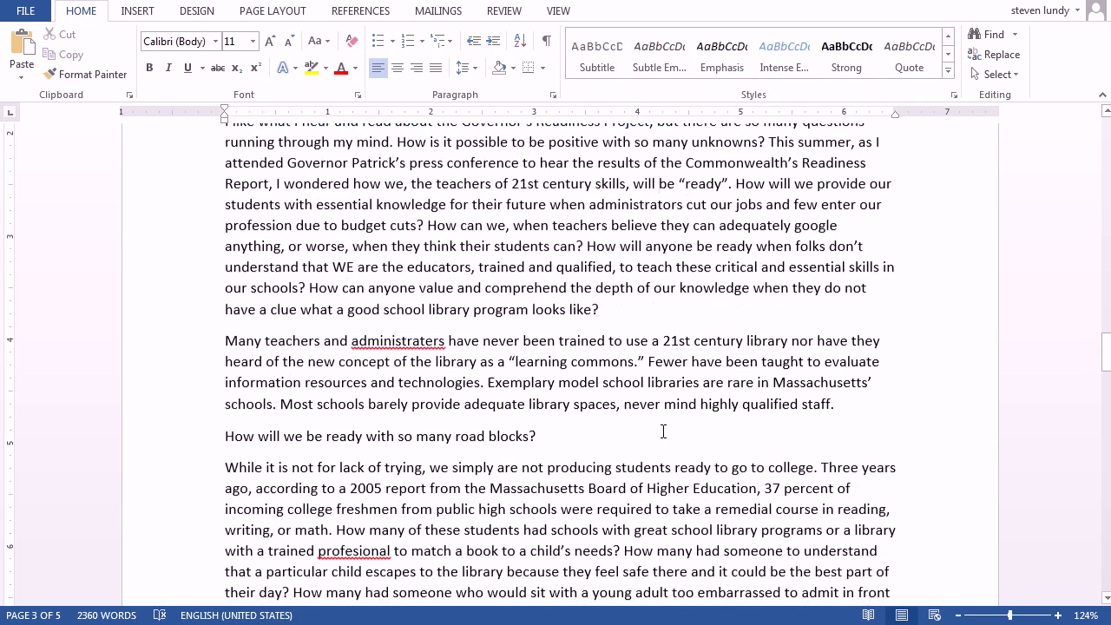
scroll(663, 432, down, 2)
drag(524, 289, 214, 290)
key(ctrl+alt+2)
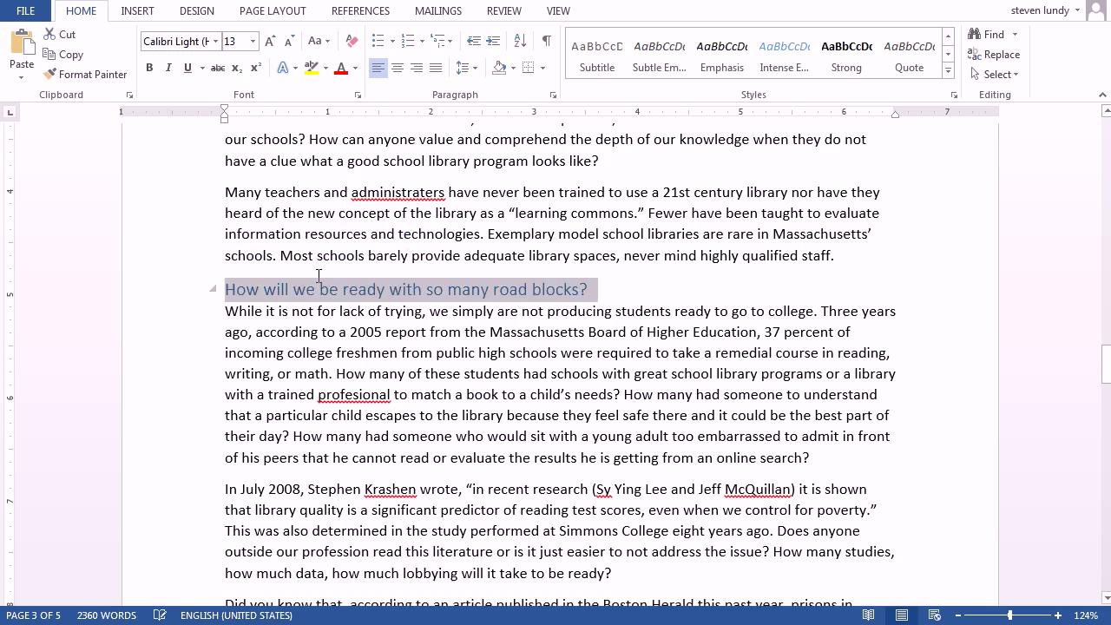
click(427, 344)
Apply the Heading 1 style to "Massachusetts Readiness Project Goals and Recommendations"
scroll(427, 345, down, 10)
scroll(427, 345, down, 15)
scroll(426, 345, down, 7)
drag(645, 330, 204, 327)
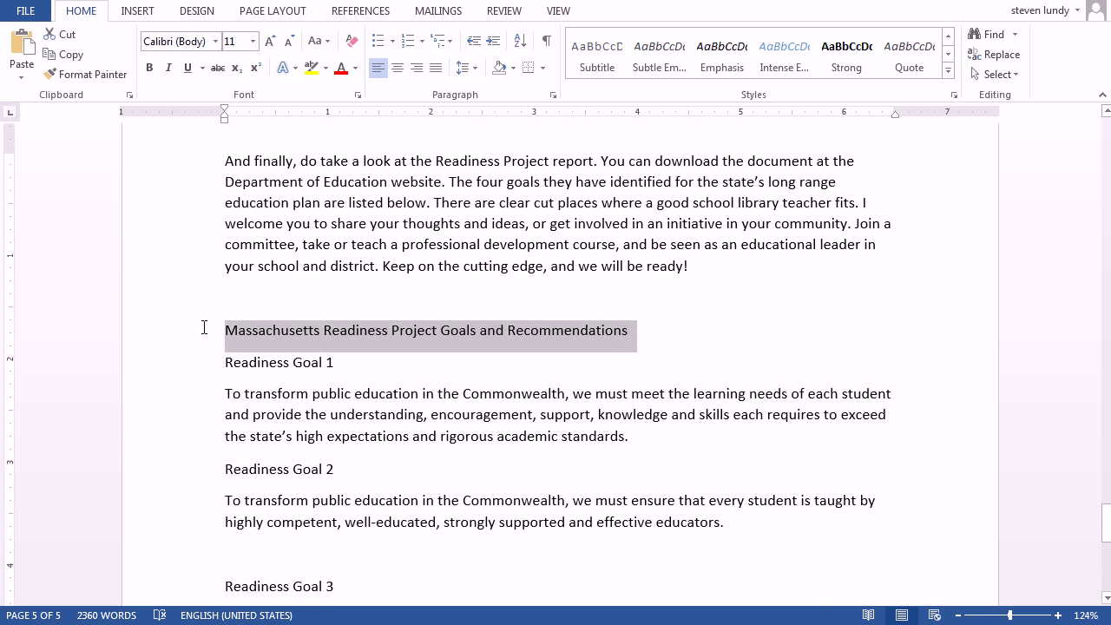
key(ctrl+alt+1)
Apply the Heading 2 style to the "Readiness Goal 1", "Readiness Goal 2" and "Readiness Goal 3" lines
drag(348, 368, 206, 363)
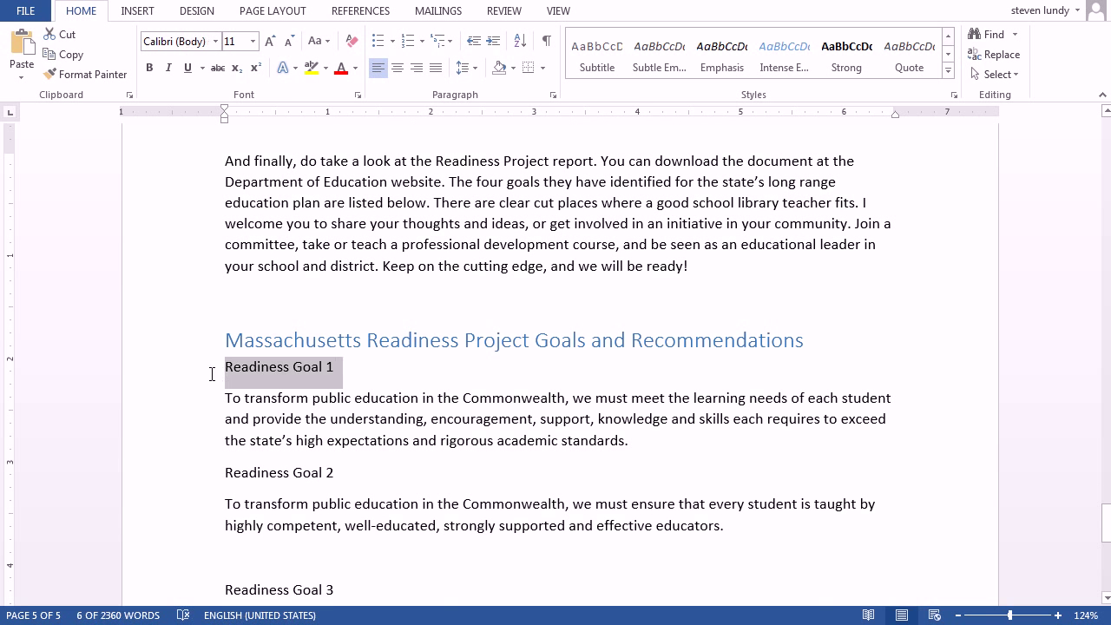
key(ctrl+alt+2)
drag(347, 473, 210, 469)
key(ctrl+alt+2)
scroll(302, 491, down, 3)
drag(339, 431, 221, 431)
key(ctrl+alt+2)
Apply the Heading 2 style to the "Readiness Goal 4" line
click(343, 474)
drag(348, 497, 247, 474)
click(345, 501)
drag(344, 506, 224, 474)
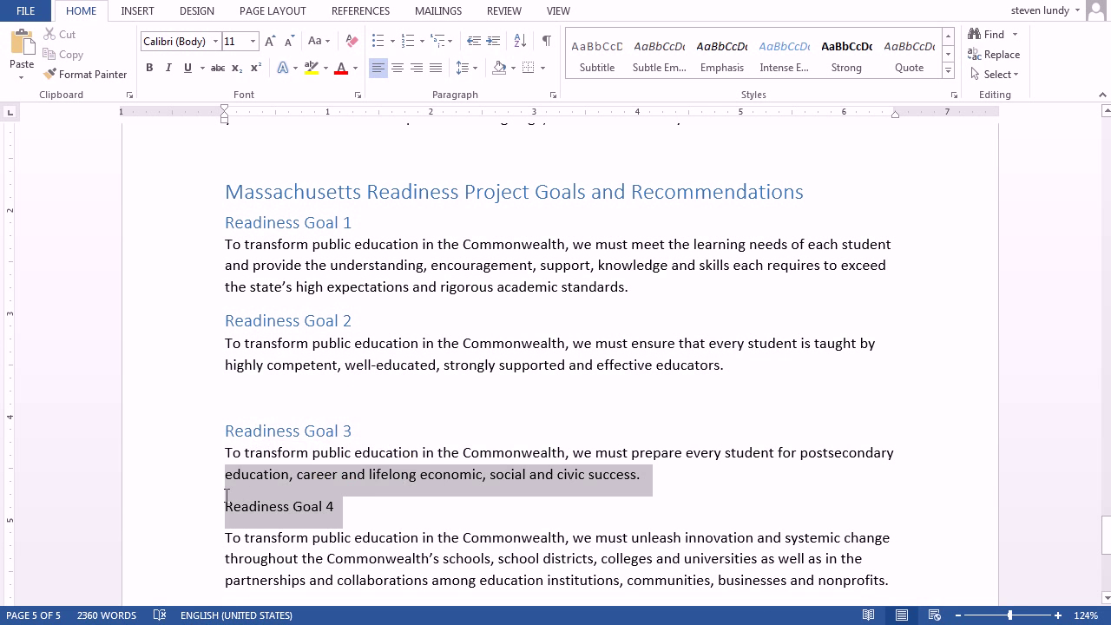
drag(270, 518, 227, 510)
click(293, 508)
key(ctrl+alt+2)
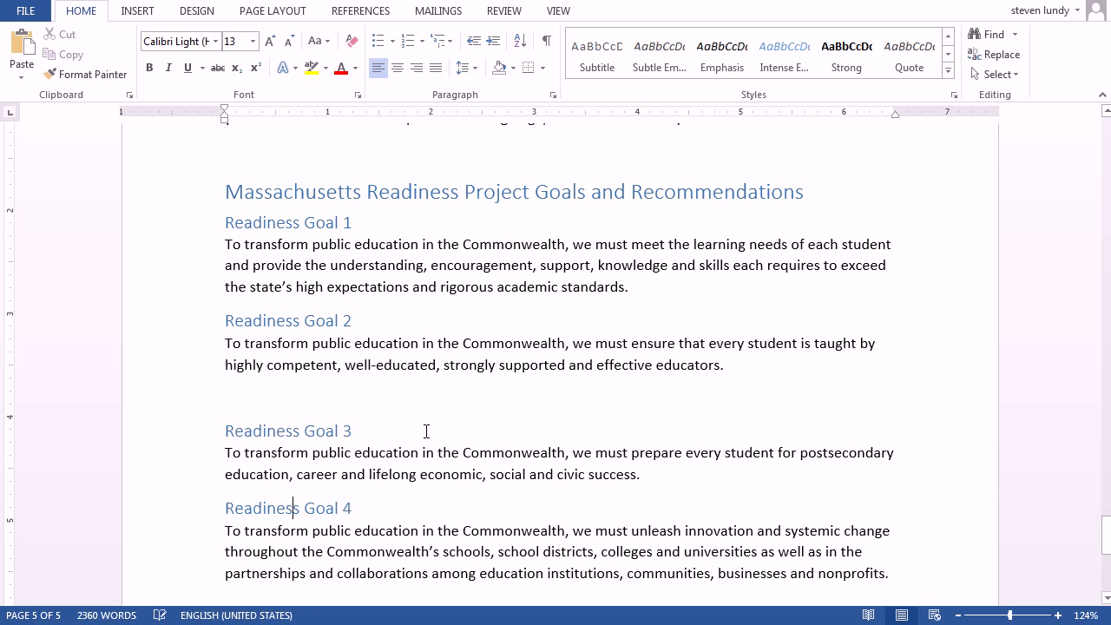
Remove the blank line between the "Readiness Goal 2" paragraph and the "Readiness Goal 3" heading
click(449, 454)
scroll(449, 460, down, 3)
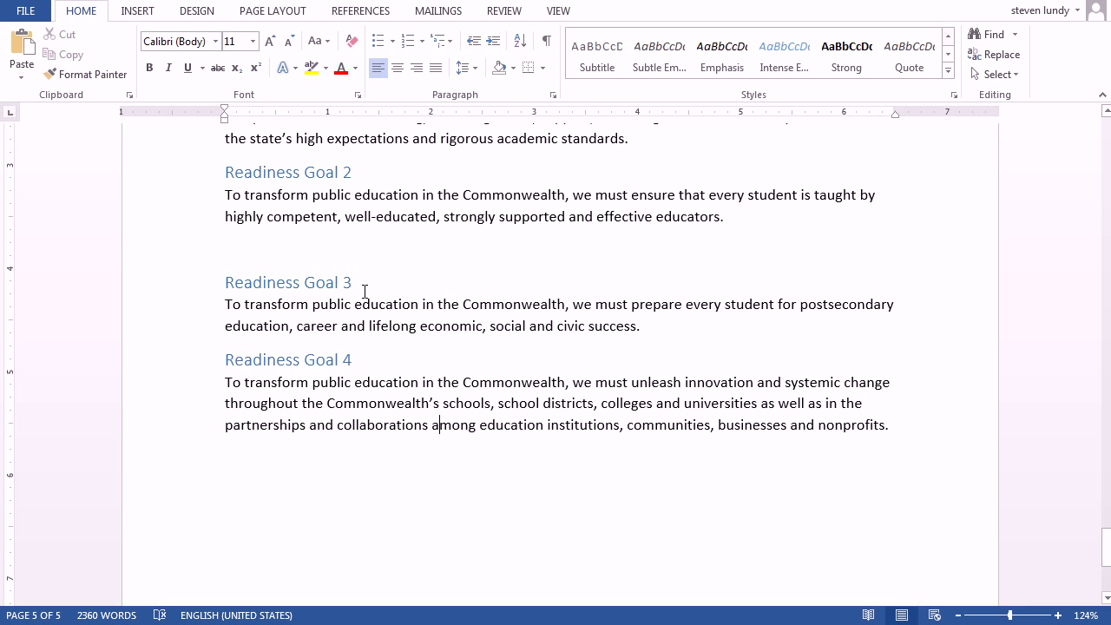
click(364, 251)
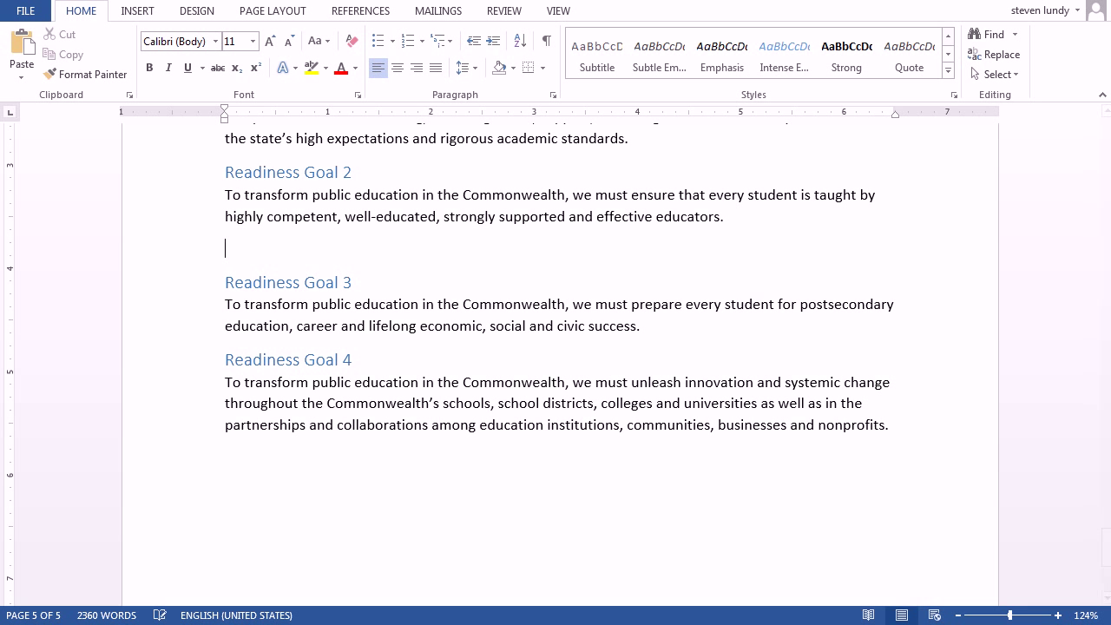
key(BackSpace)
Remove the blank line above the paragraph that begins "Let's not be the ones to lose our vision"
key(Up)
key(Up)
key(Up)
key(Up)
key(Up)
key(Up)
key(Up)
key(Up)
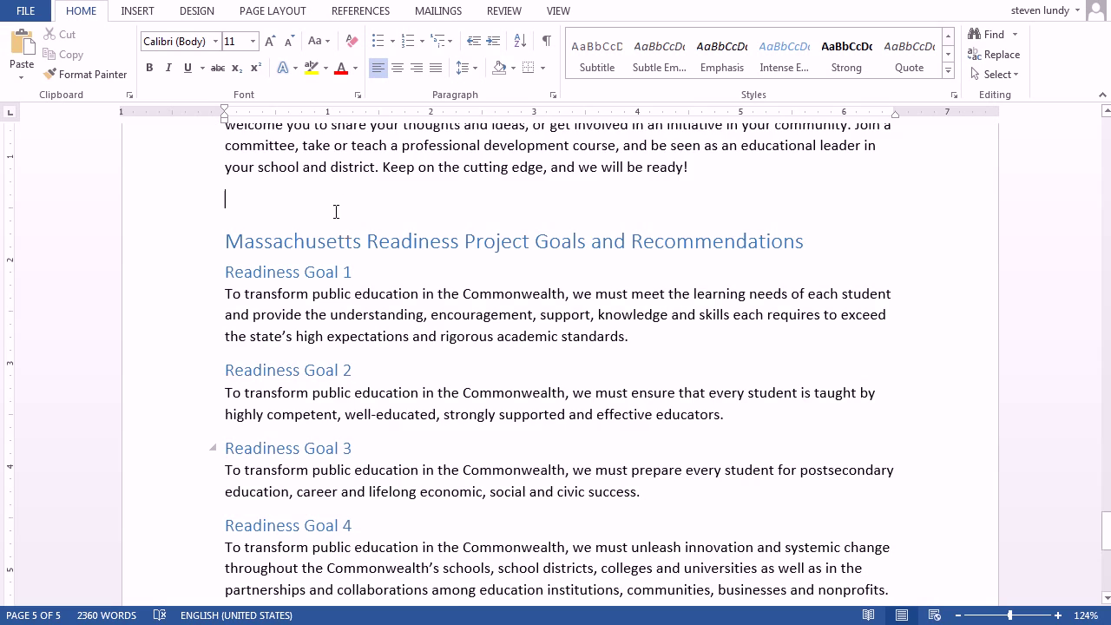
scroll(374, 261, up, 15)
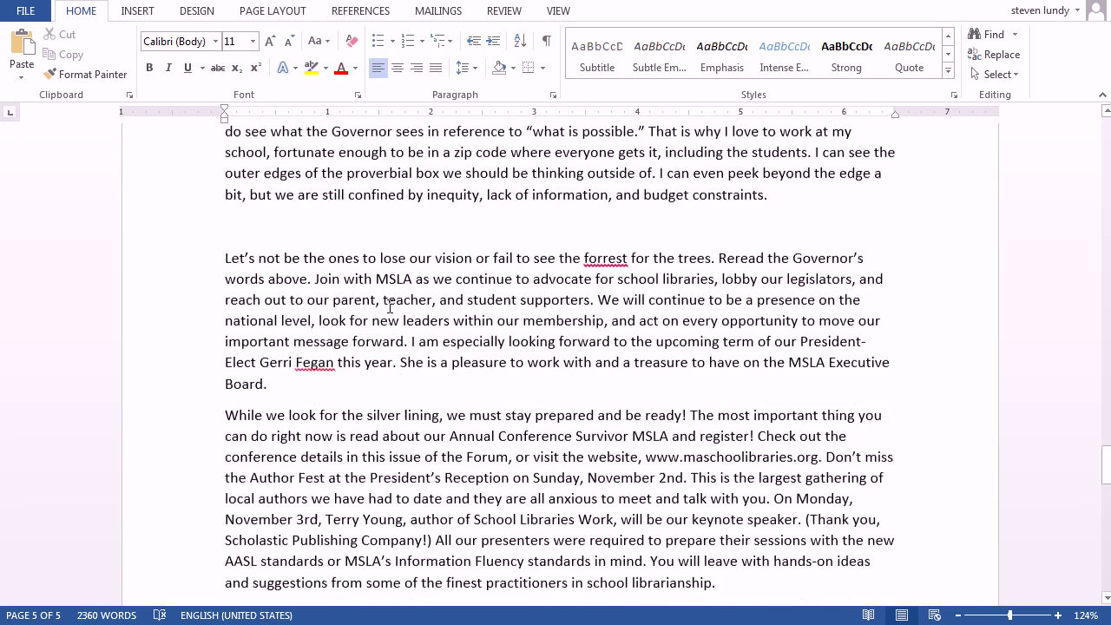
click(384, 315)
key(BackSpace)
Remove the blank line between "June 2007" and the "Readiness: will we be ready?" heading
scroll(384, 315, up, 8)
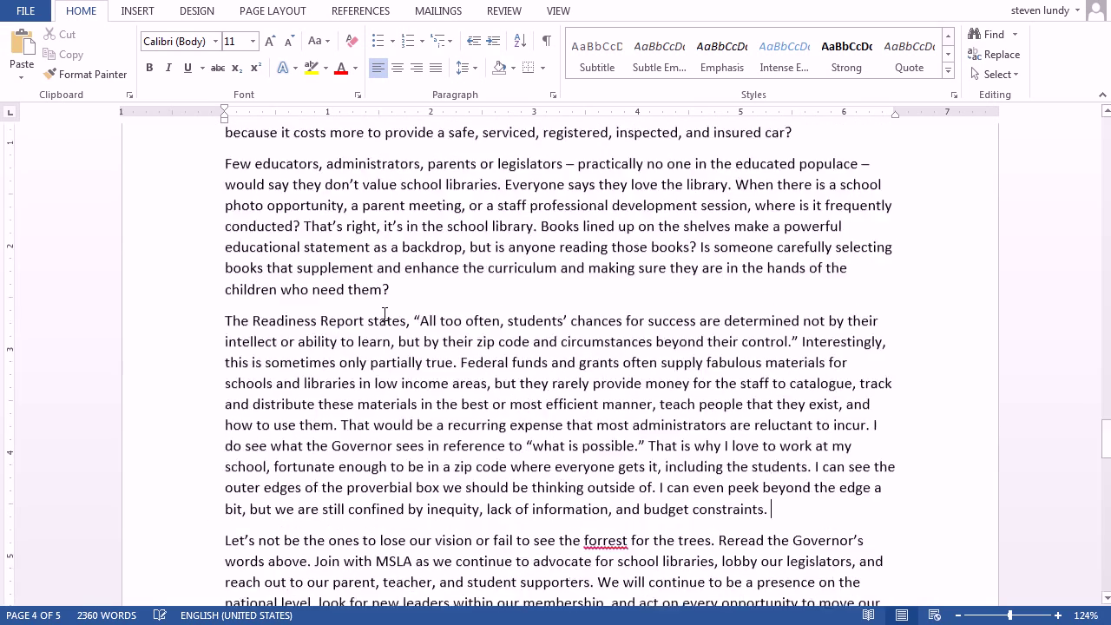
scroll(387, 314, up, 18)
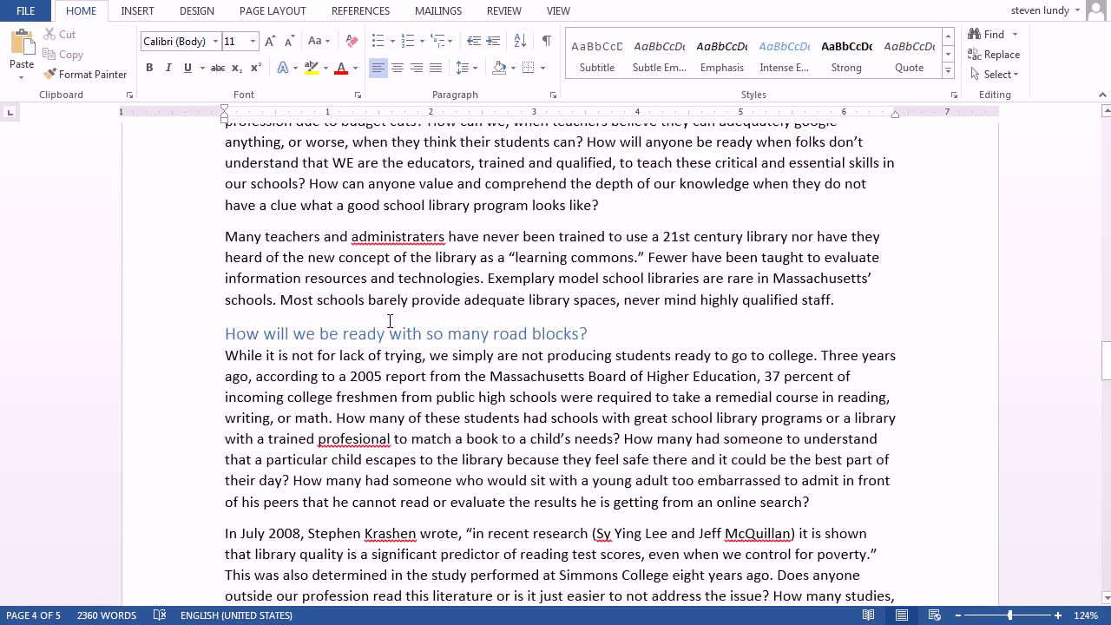
scroll(382, 320, up, 1)
click(370, 318)
key(BackSpace)
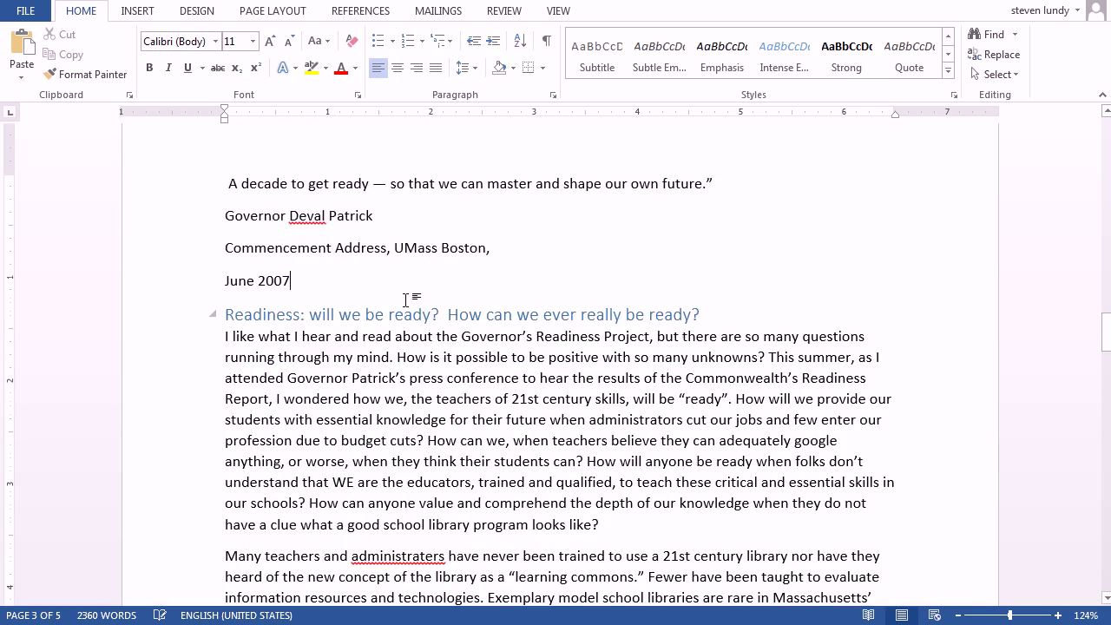
Remove the extra blank lines above the "Getting Ready for the Future" heading and within the opening of that article
scroll(407, 300, up, 3)
scroll(407, 301, down, 2)
scroll(407, 301, up, 5)
click(386, 319)
key(BackSpace)
click(353, 189)
key(BackSpace)
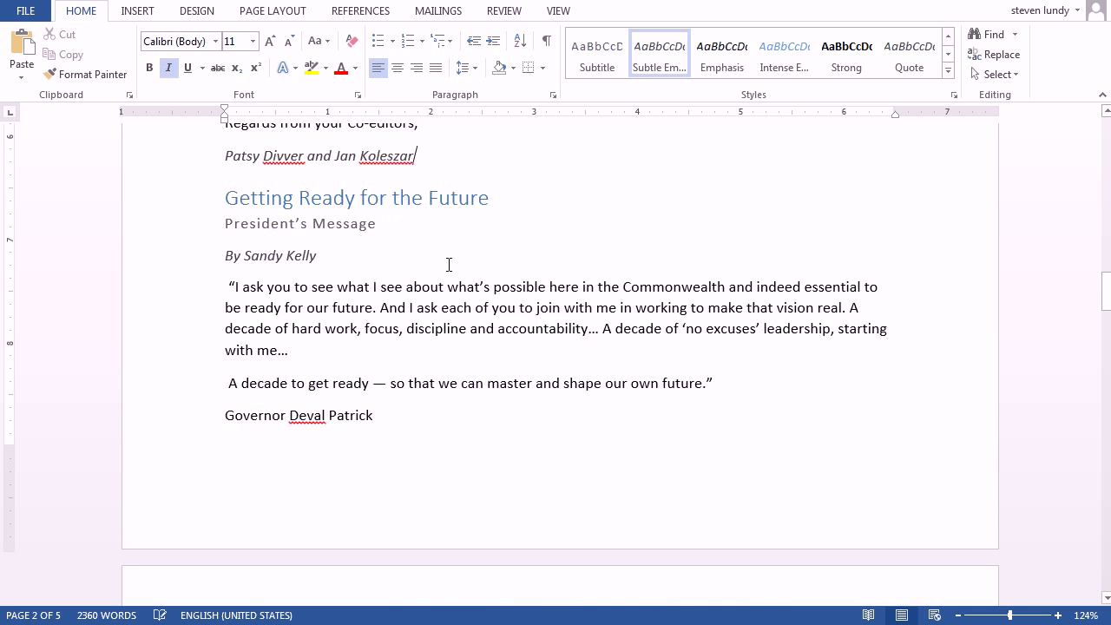
Combine the governor's name, "Commencement Address, UMass Boston," and "June 2007" into one paragraph separated by line breaks
scroll(447, 270, down, 2)
scroll(447, 270, down, 2)
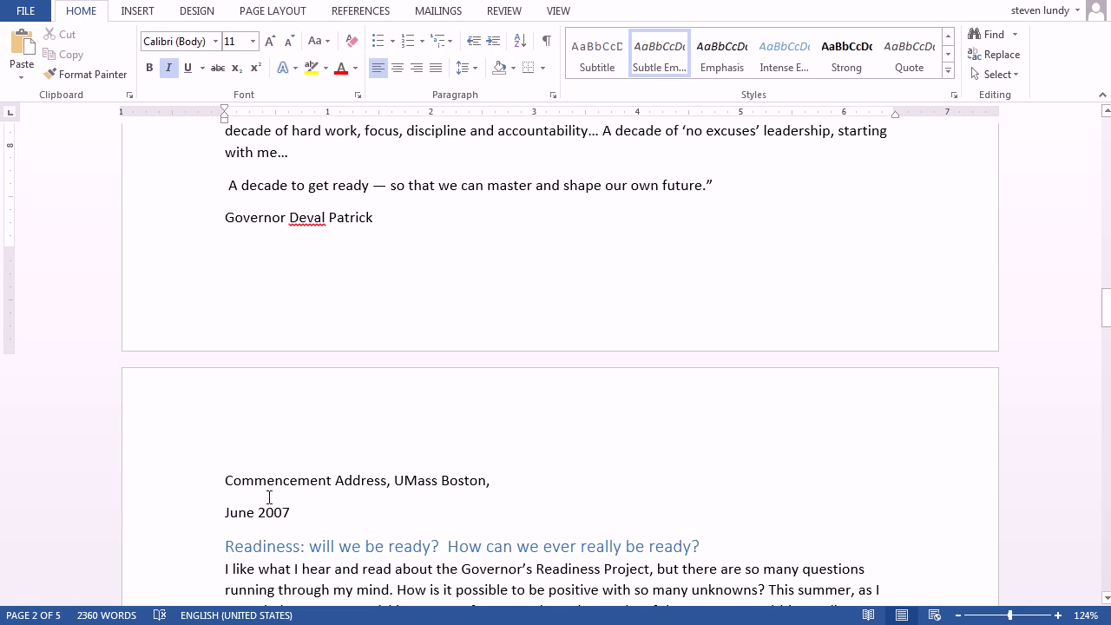
click(379, 218)
key(BackSpace)
key(Delete)
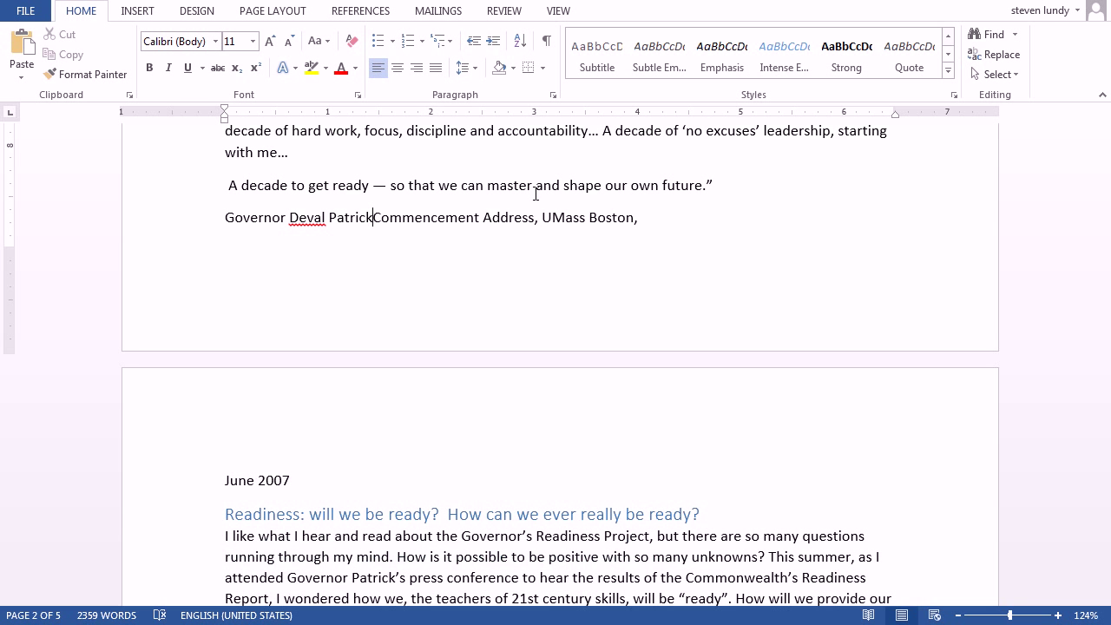
key(shift+Return)
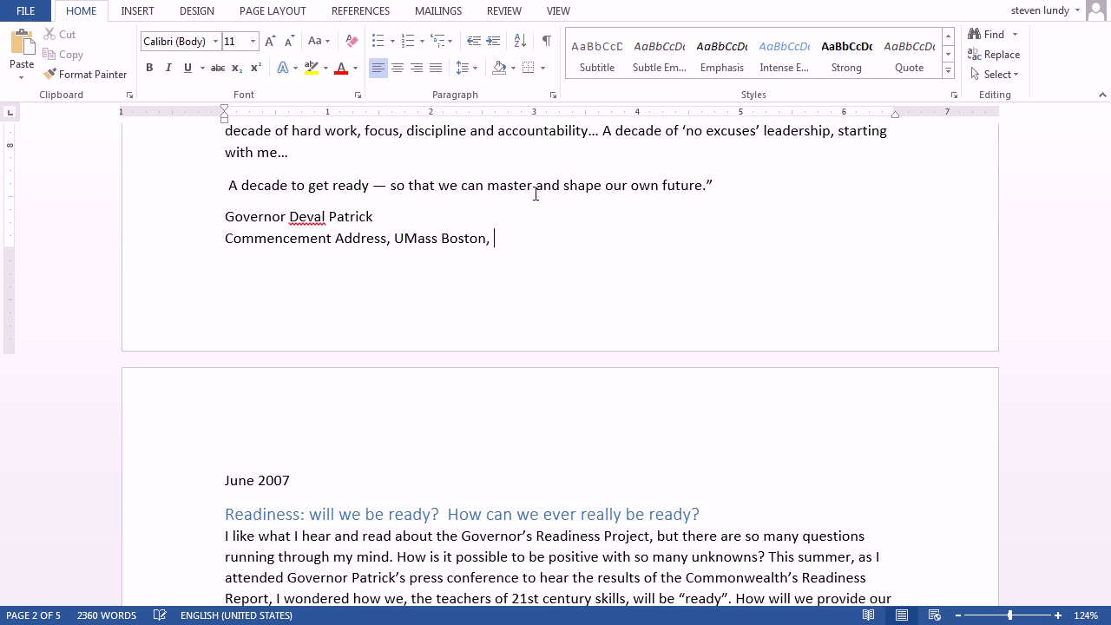
key(Delete)
key(shift+Return)
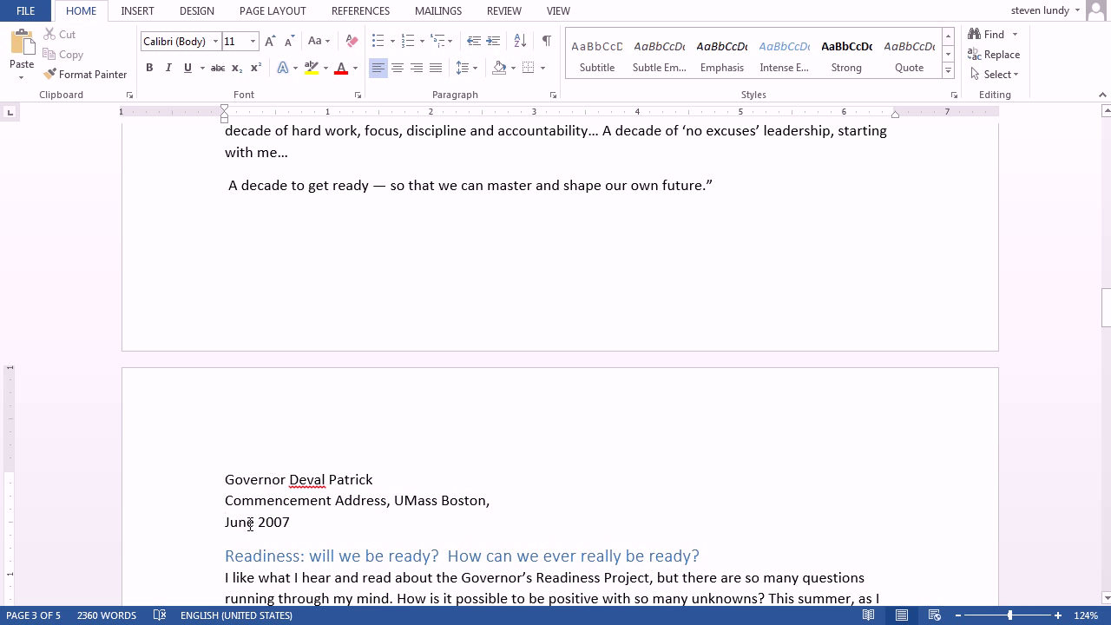
Join the co-editors' names to "Regards from your Co-editors," with a line break and remove the blank line above the sign-off
scroll(352, 276, up, 8)
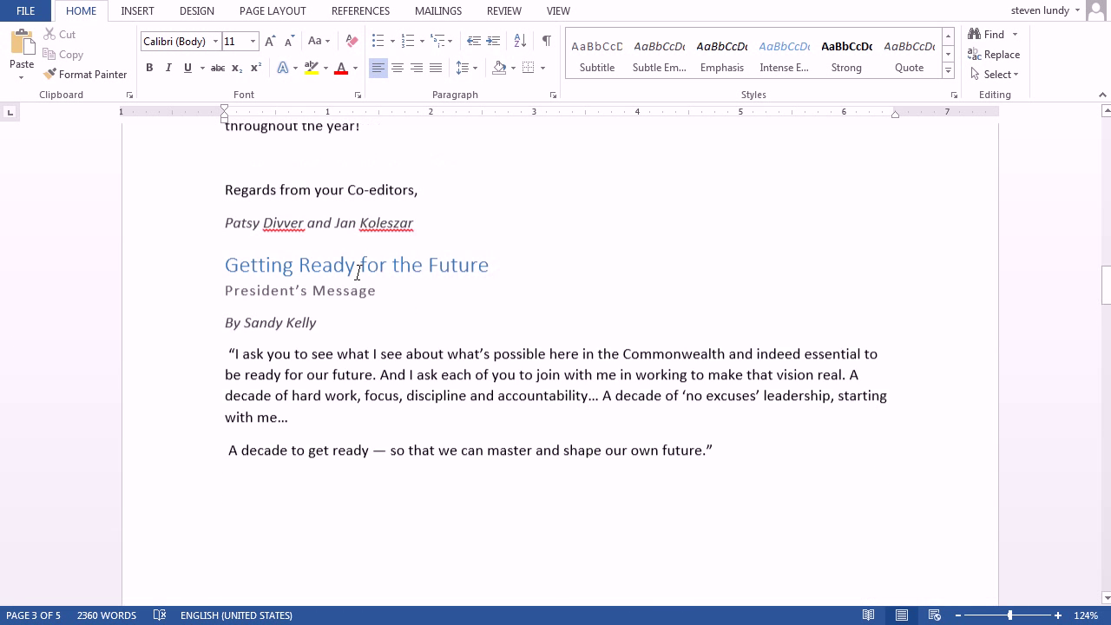
key(Delete)
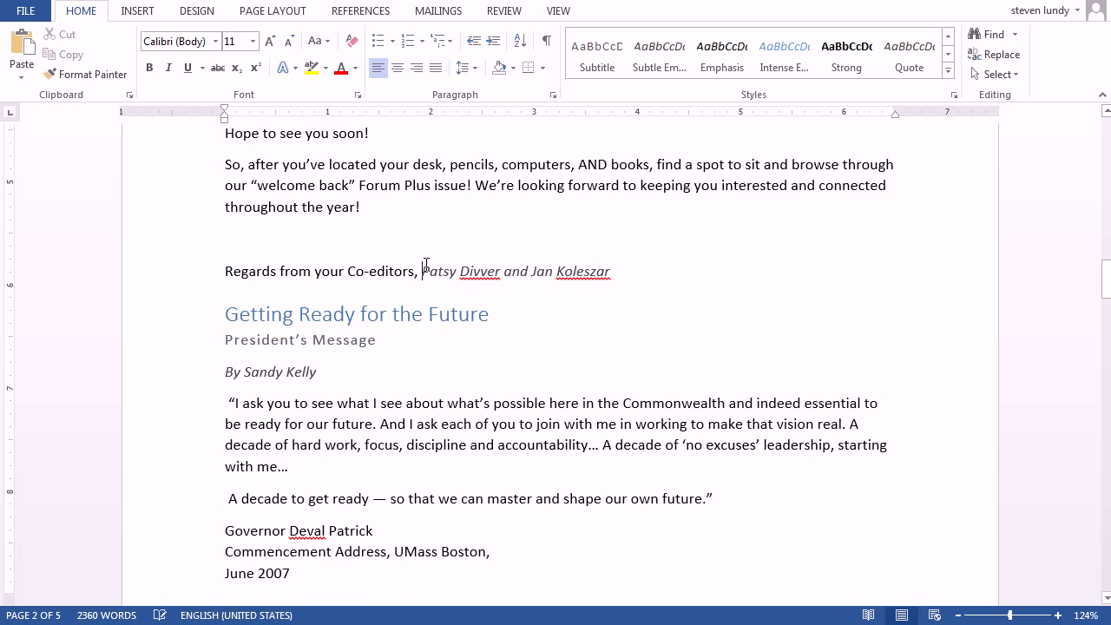
key(shift+Return)
key(BackSpace)
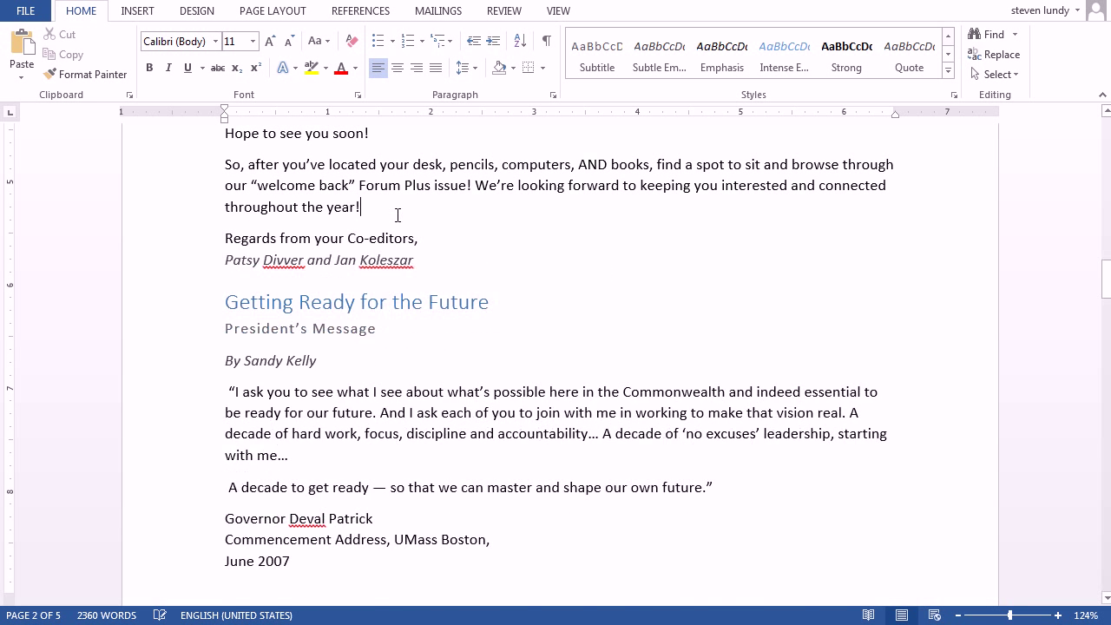
Remove the blank line above the "Introduction to the Forum" heading and the extra blank line near the start of the newsletter
scroll(364, 362, up, 15)
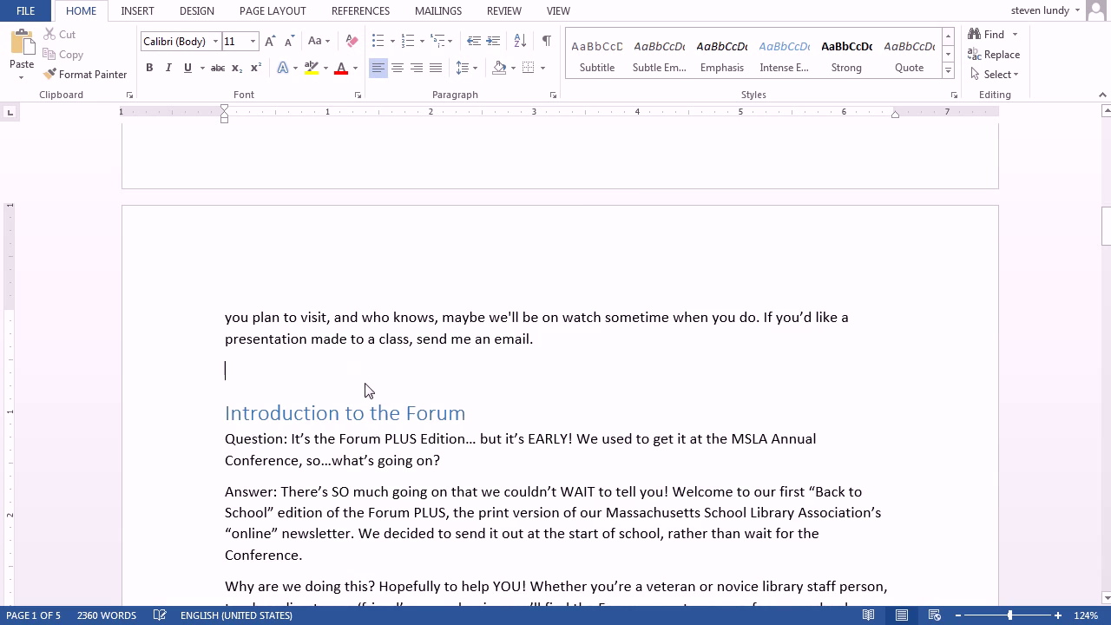
click(367, 388)
key(BackSpace)
scroll(399, 364, up, 20)
scroll(410, 390, up, 10)
click(318, 249)
key(BackSpace)
scroll(388, 307, up, 3)
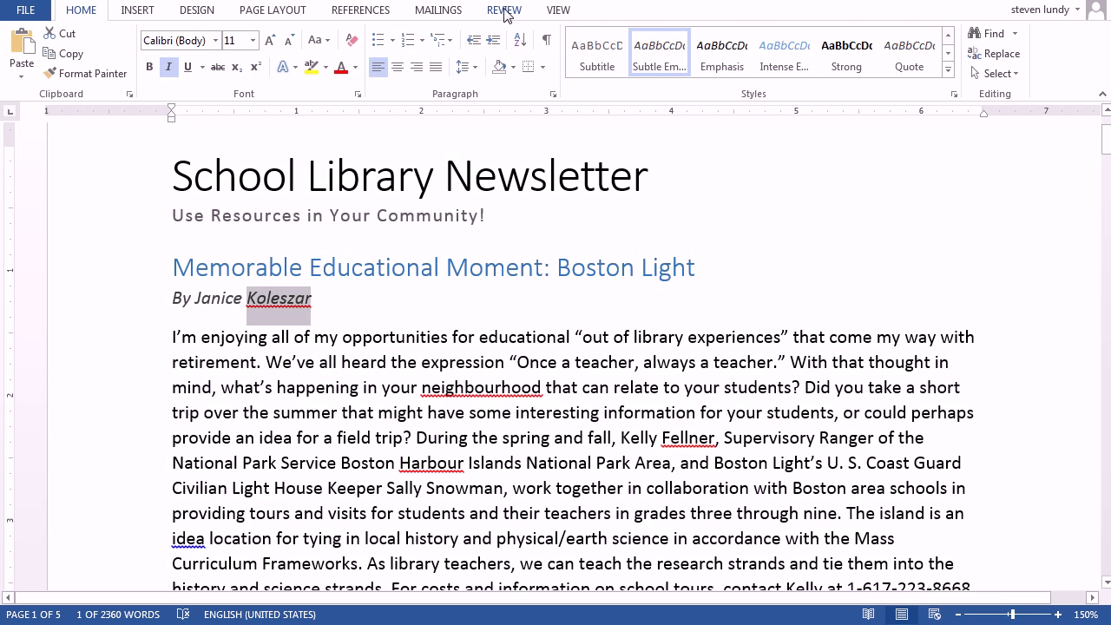
Start a spelling and grammar check, ignore the byline surname, and continue checking the rest of the document
click(506, 12)
click(52, 66)
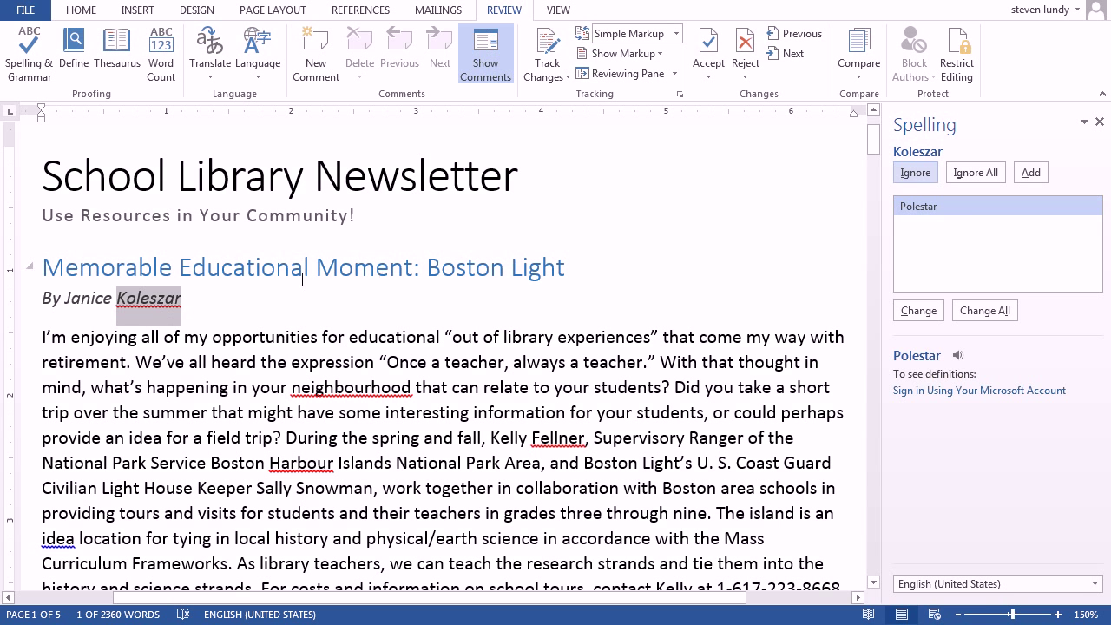
click(931, 176)
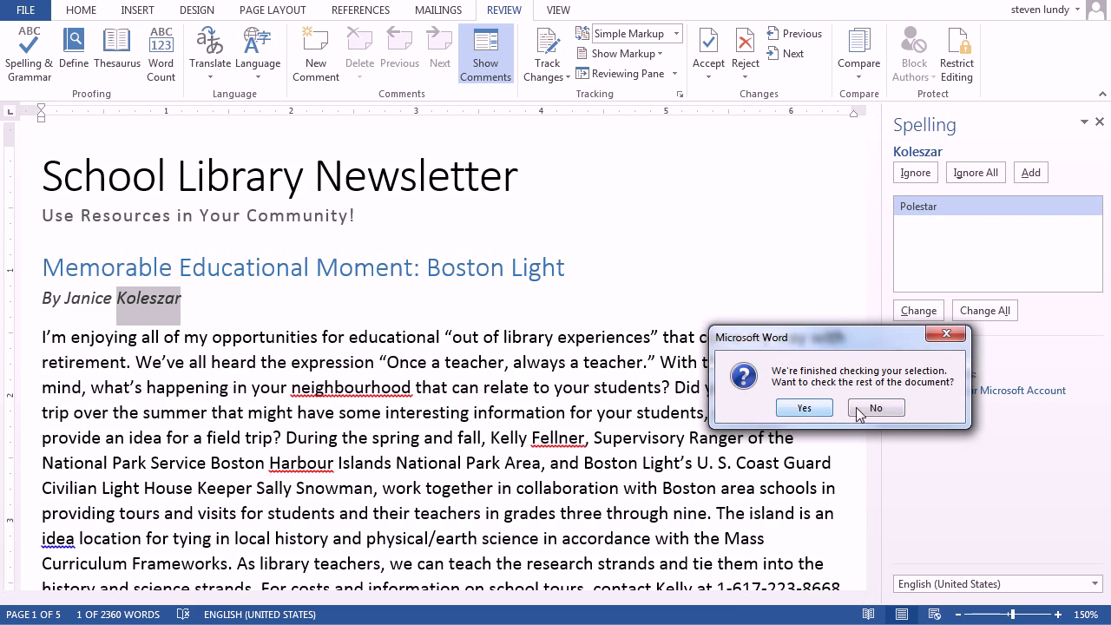
click(805, 408)
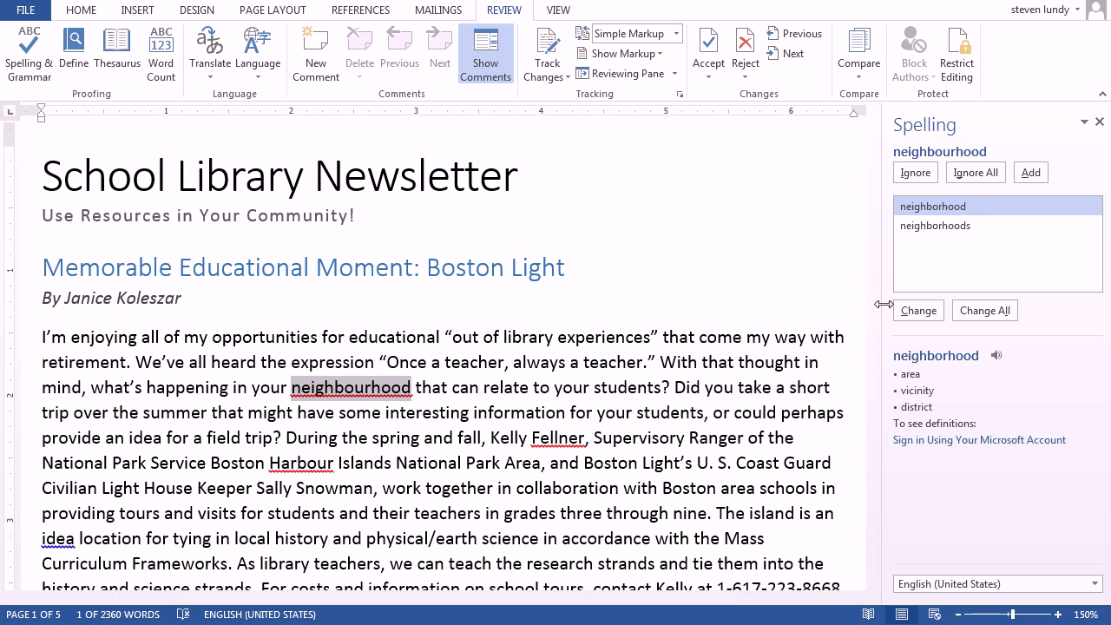
Ignore the flagged spellings "neighbourhood", the park ranger's surname and "Harbour" in the first paragraph
click(915, 174)
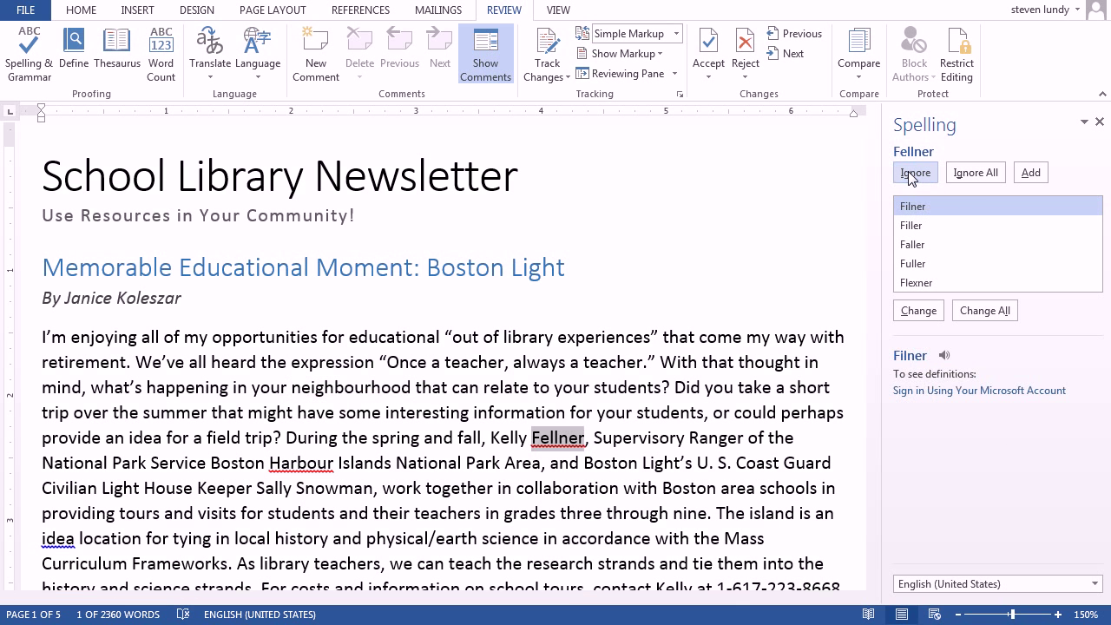
click(911, 175)
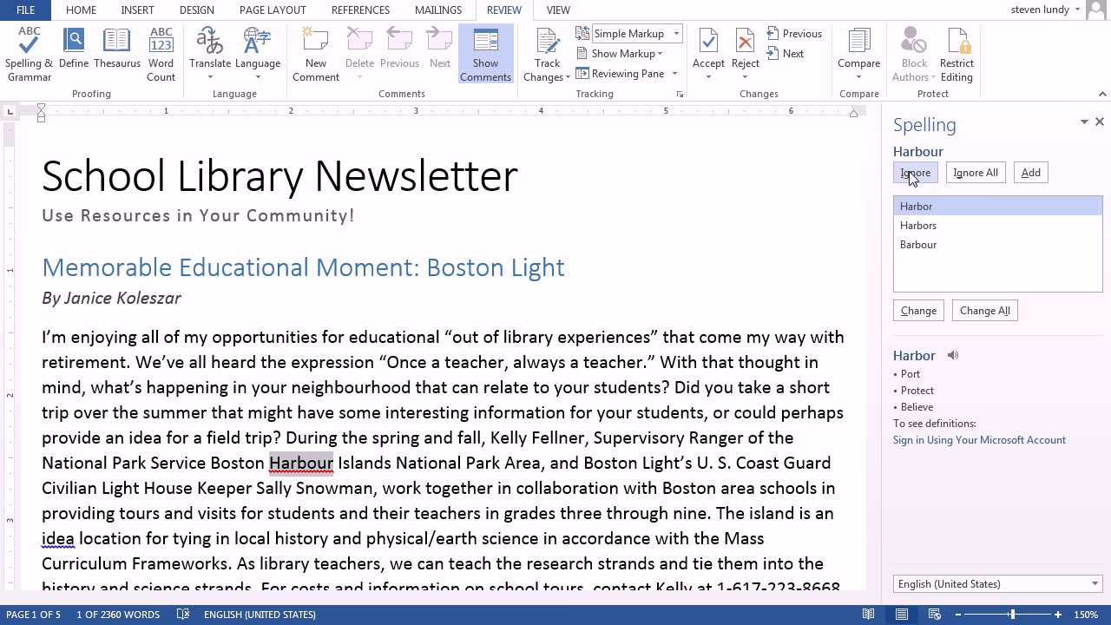
click(913, 174)
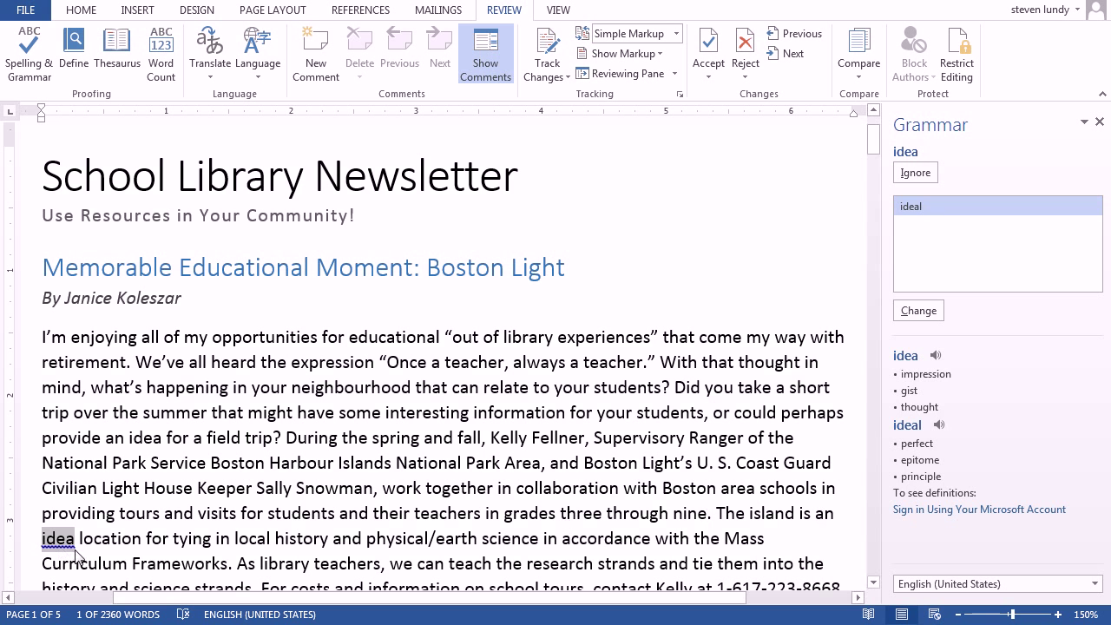
Correct "idea" to "ideal", "laddars" to "ladders", "whether" to "weather" and "hopped" to "hoped", ignoring "favourite"
click(935, 316)
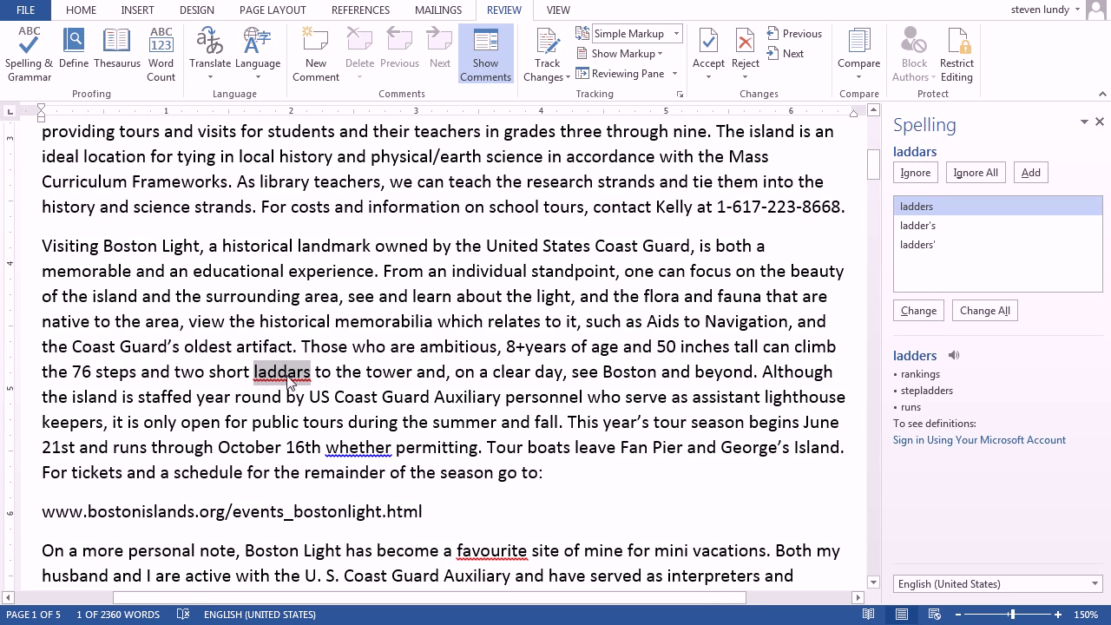
click(919, 311)
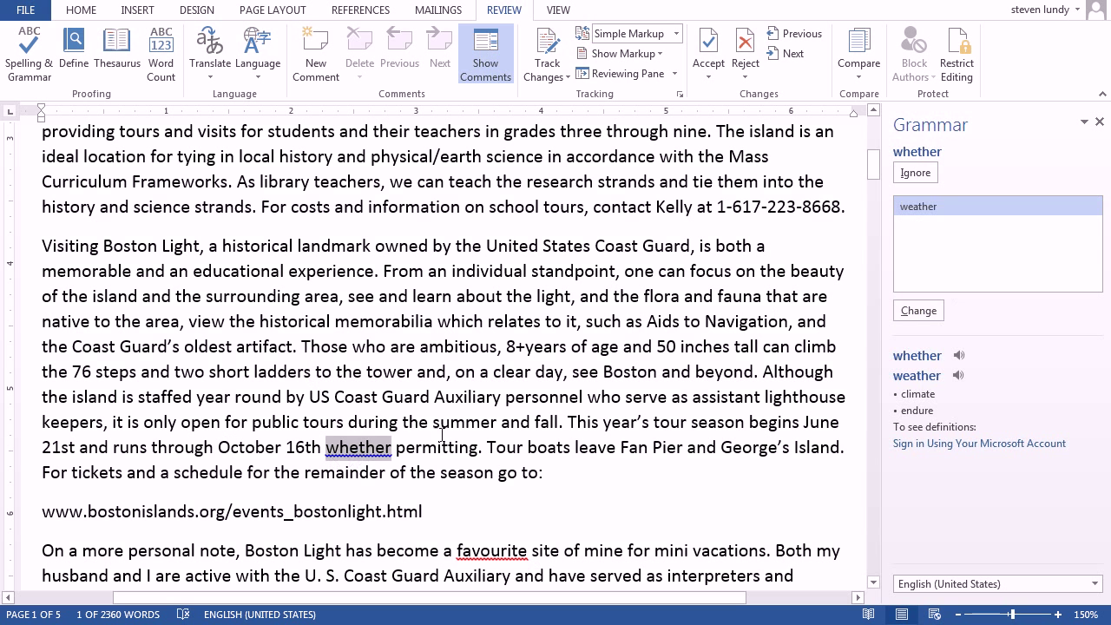
click(919, 311)
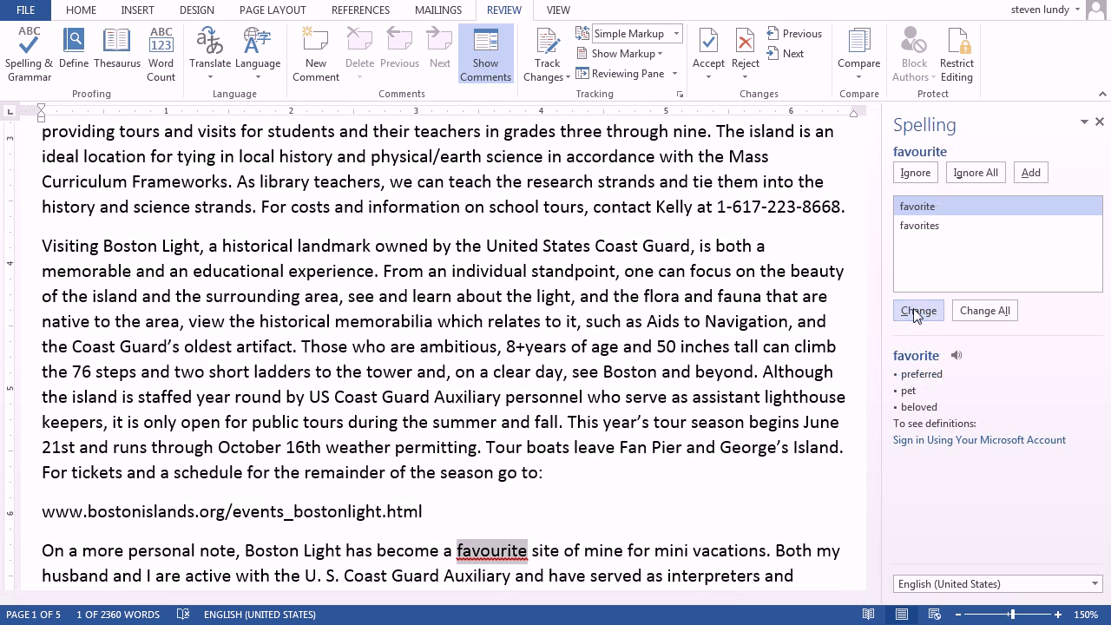
click(915, 174)
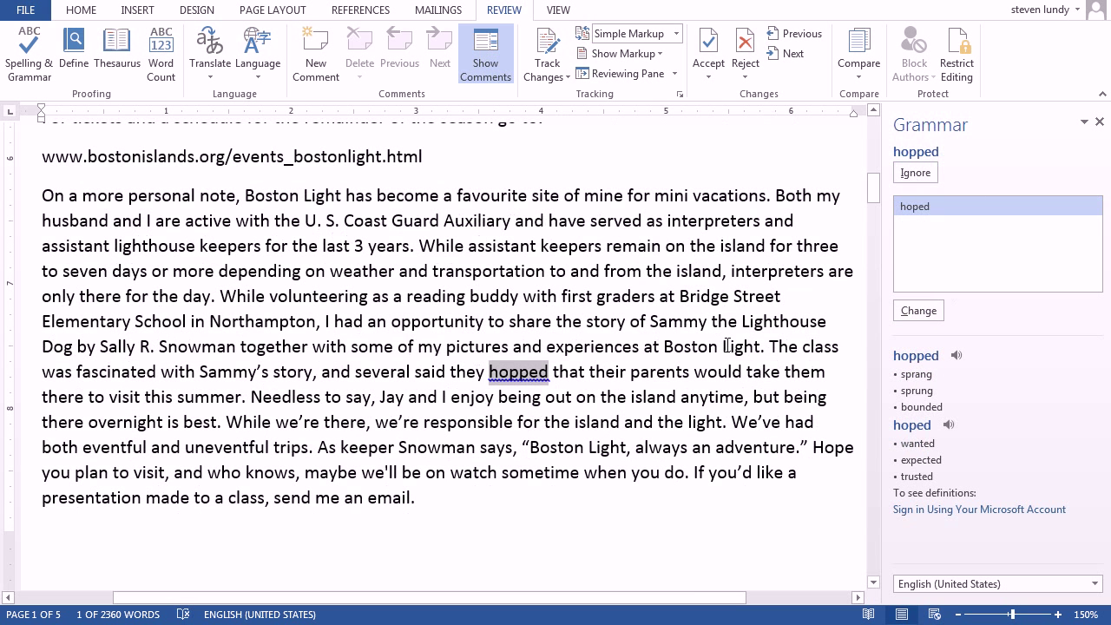
click(919, 310)
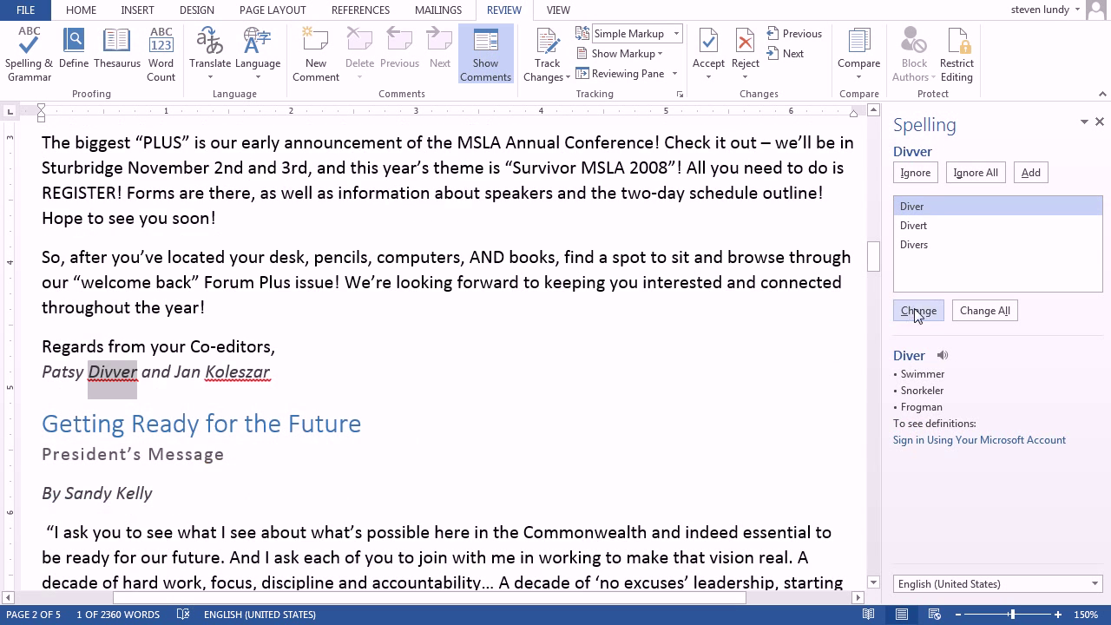
Ignore the flagged names of the co-editors and the governor, and correct the misspellings to "administrators" and "professional"
click(917, 174)
click(920, 175)
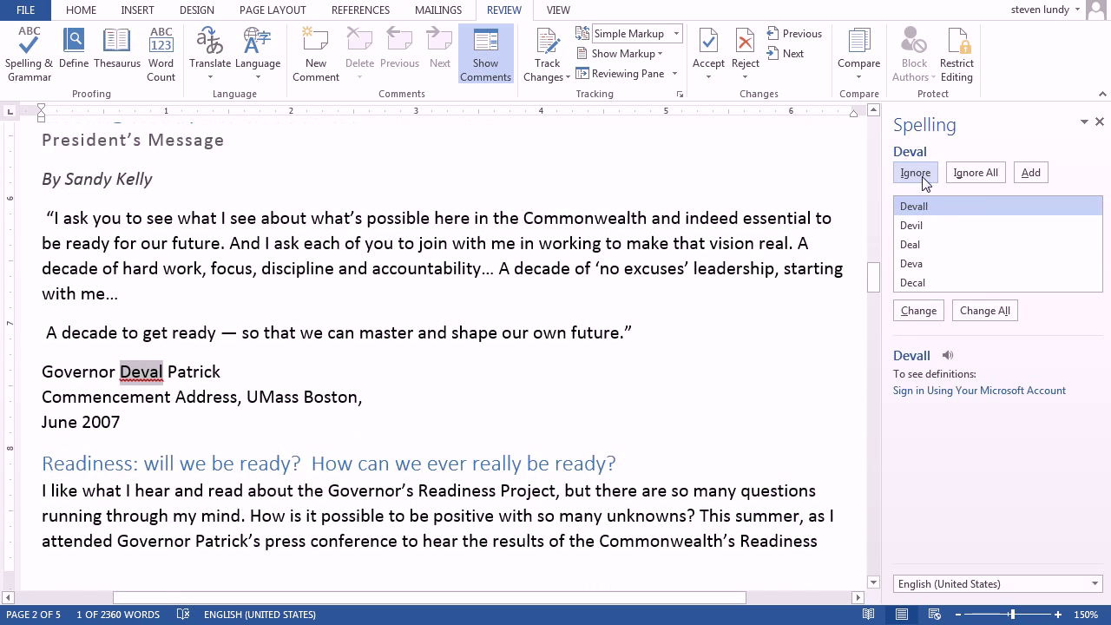
click(922, 176)
click(941, 311)
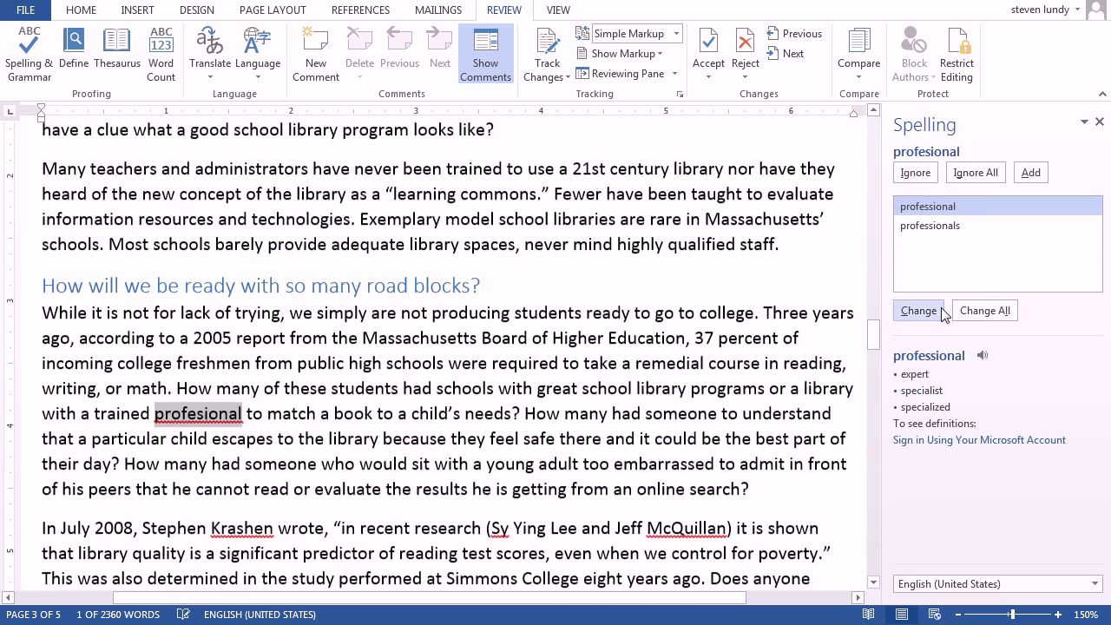
click(942, 311)
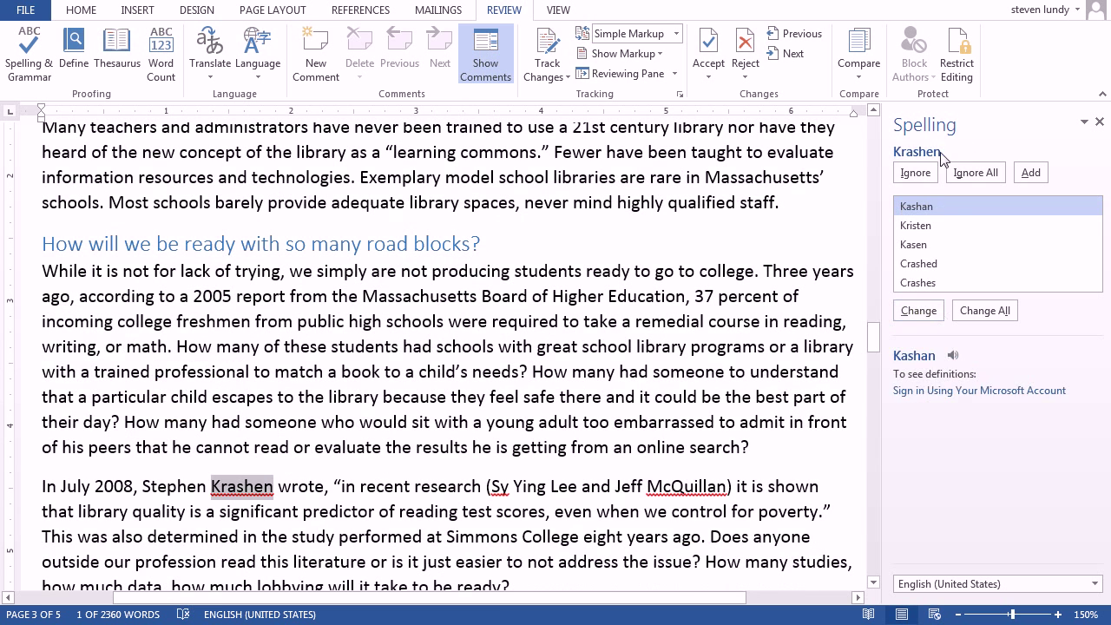
Ignore the flagged researchers' names and correct "forrest" to "forest"
click(920, 175)
click(922, 176)
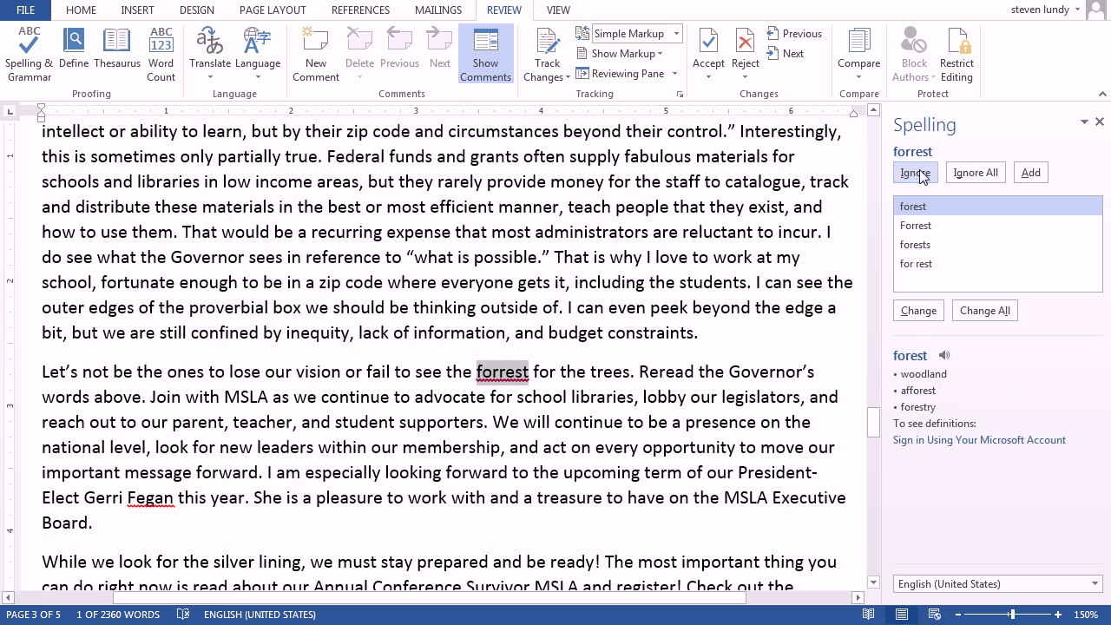
click(919, 311)
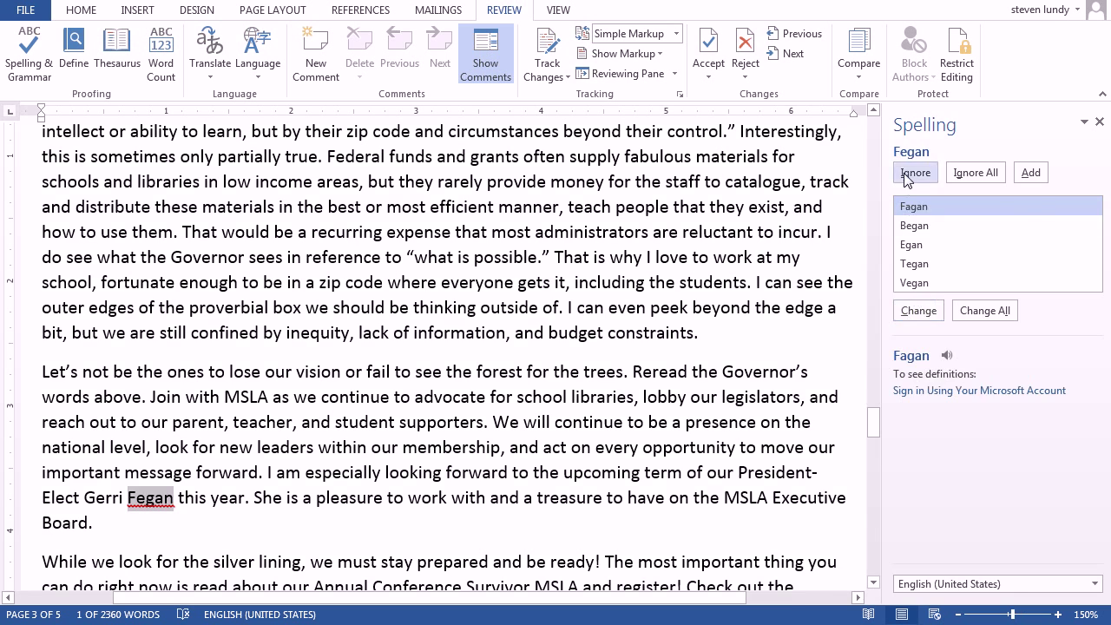
Ignore the flagged surname of the president-elect and close the finished spelling and grammar check
click(918, 173)
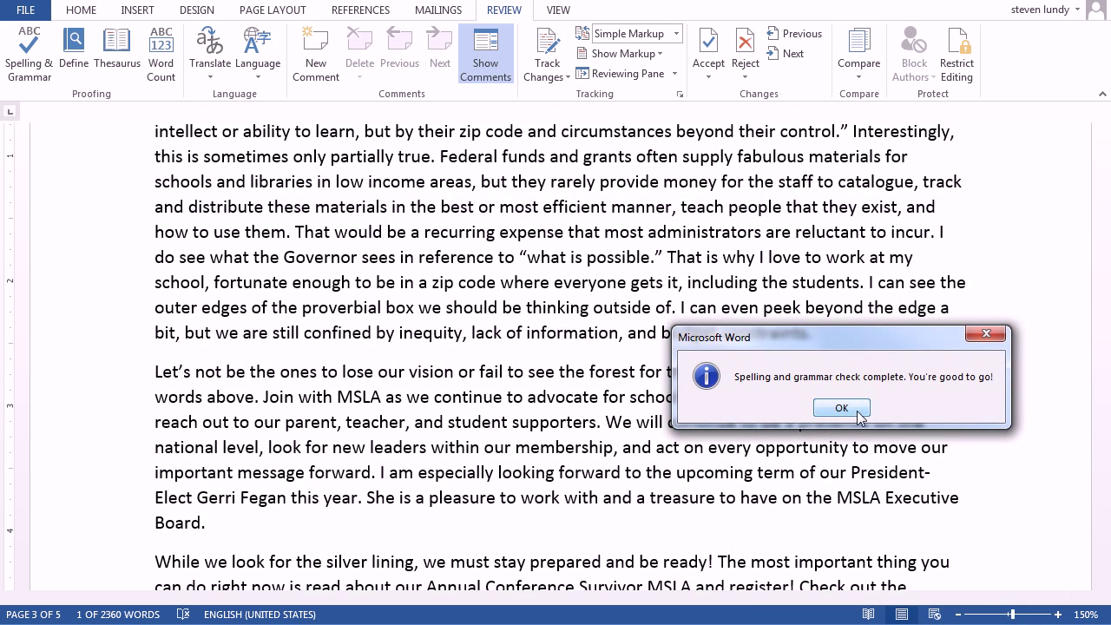
click(854, 414)
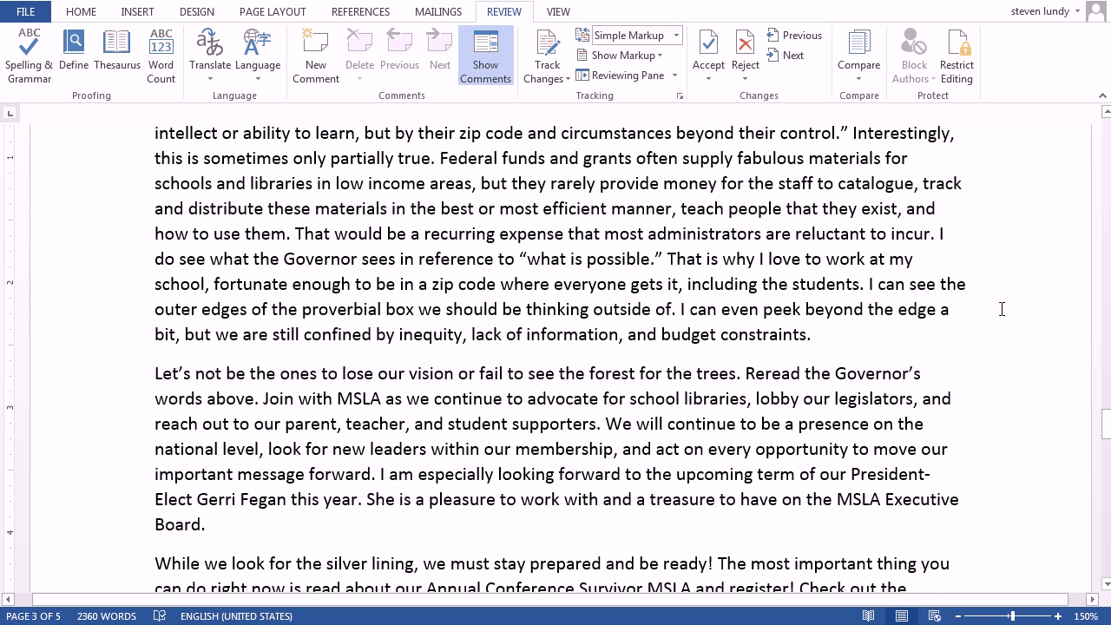
Apply the Moderate margins preset to the newsletter pages
click(252, 262)
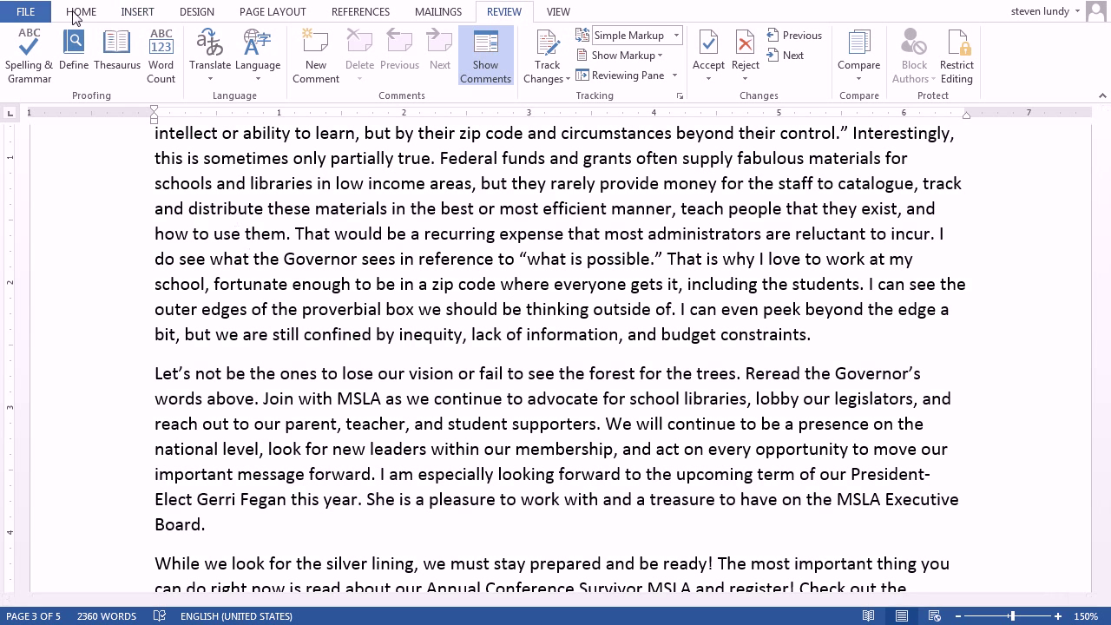
click(289, 15)
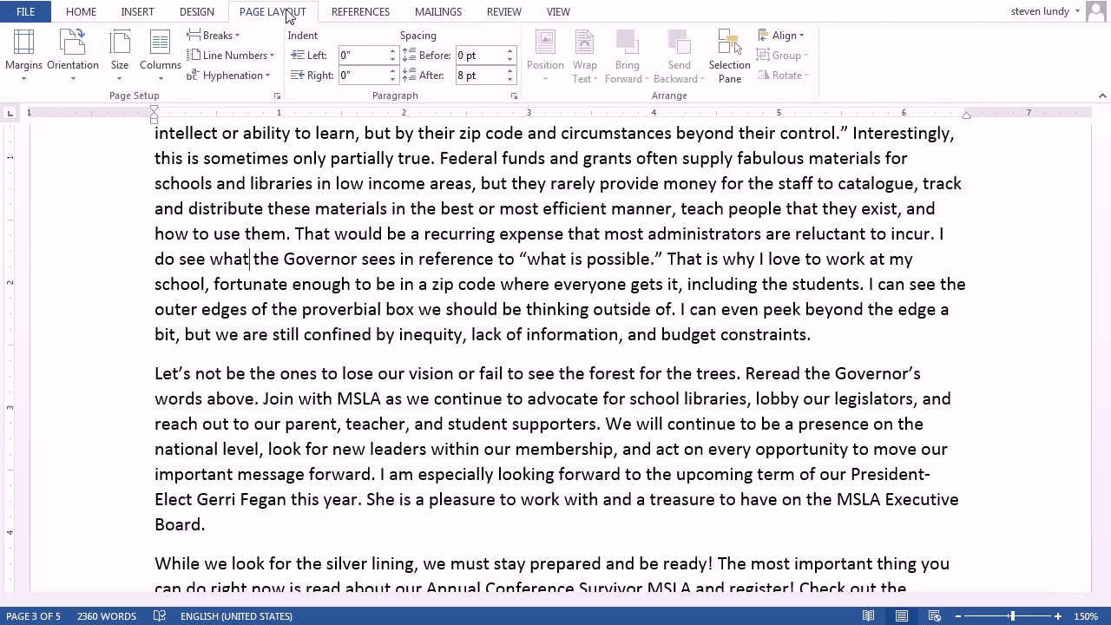
click(26, 82)
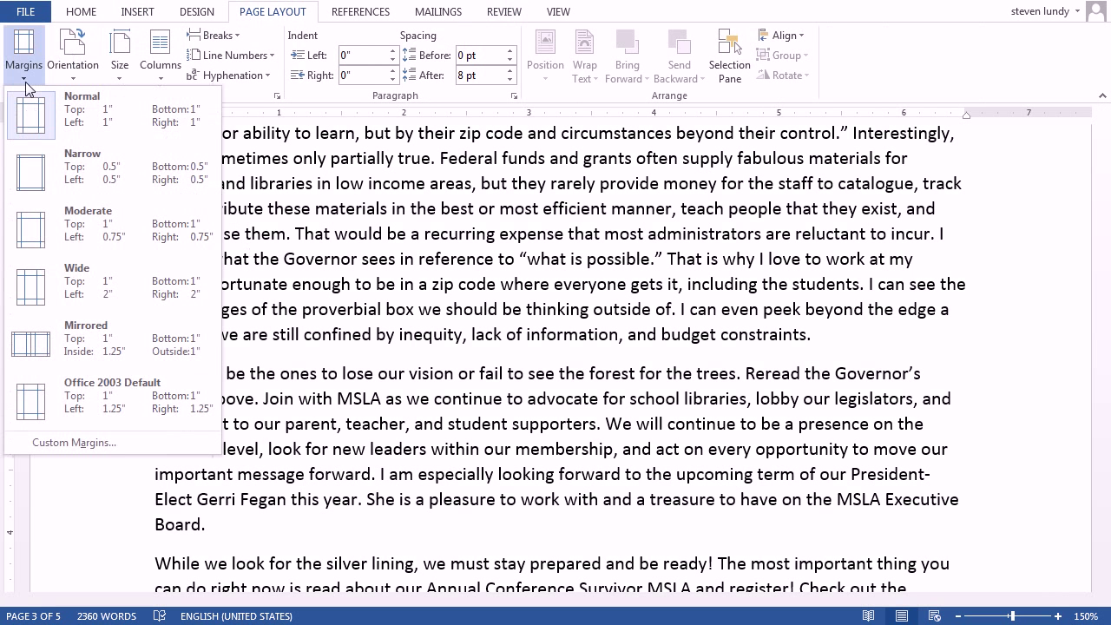
click(102, 246)
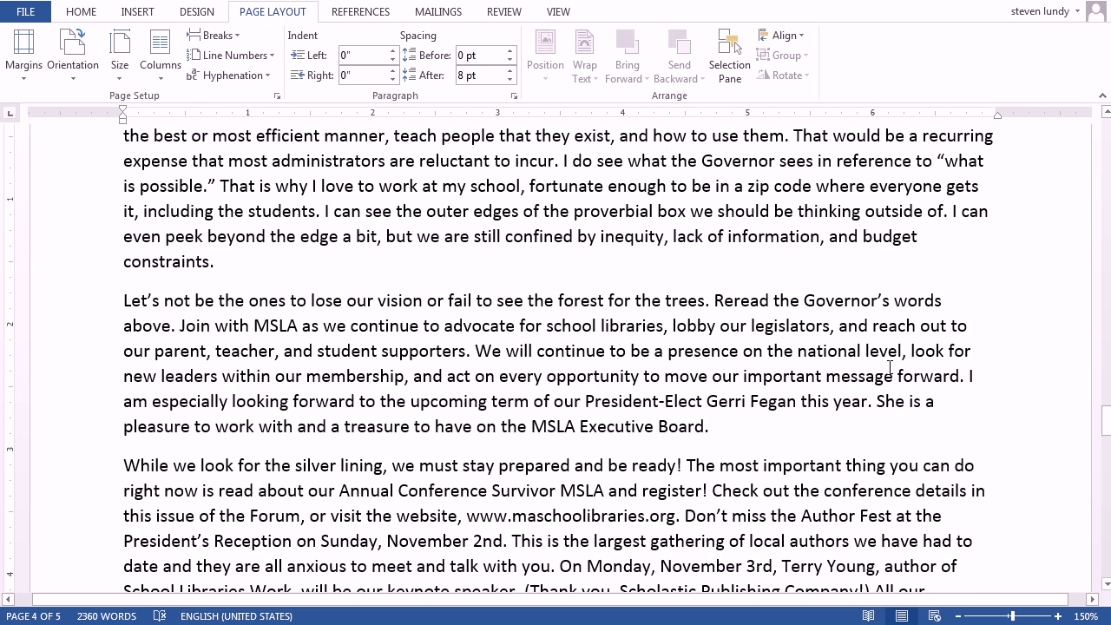
Open the page header for editing above the "Introduction to the Forum" article and enter "School Library Newsletter"
drag(1106, 421, 1104, 142)
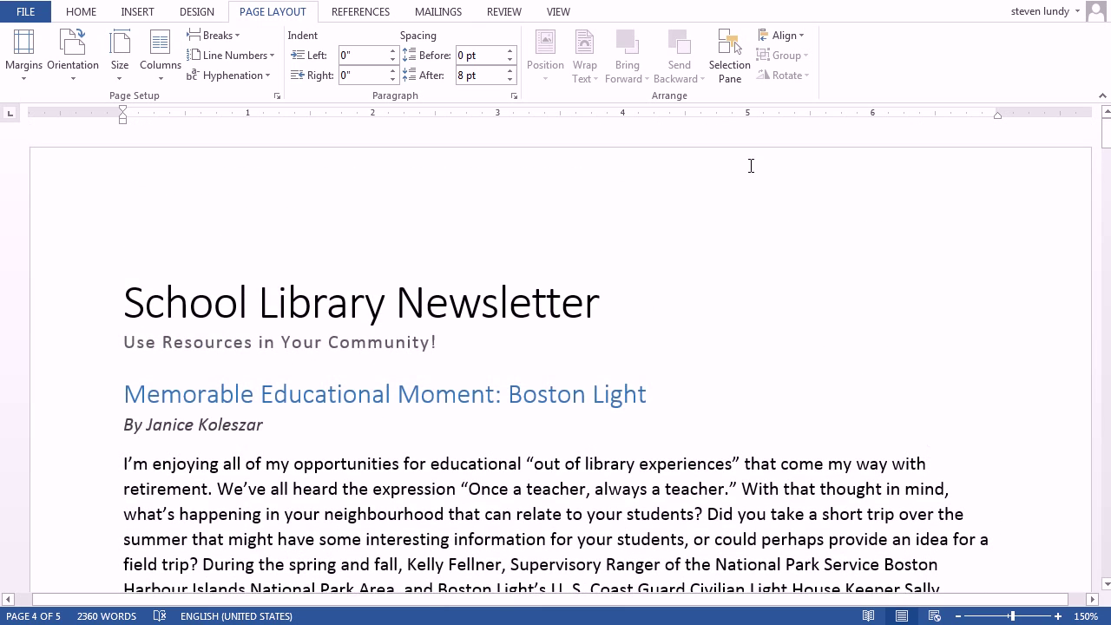
scroll(636, 218, down, 15)
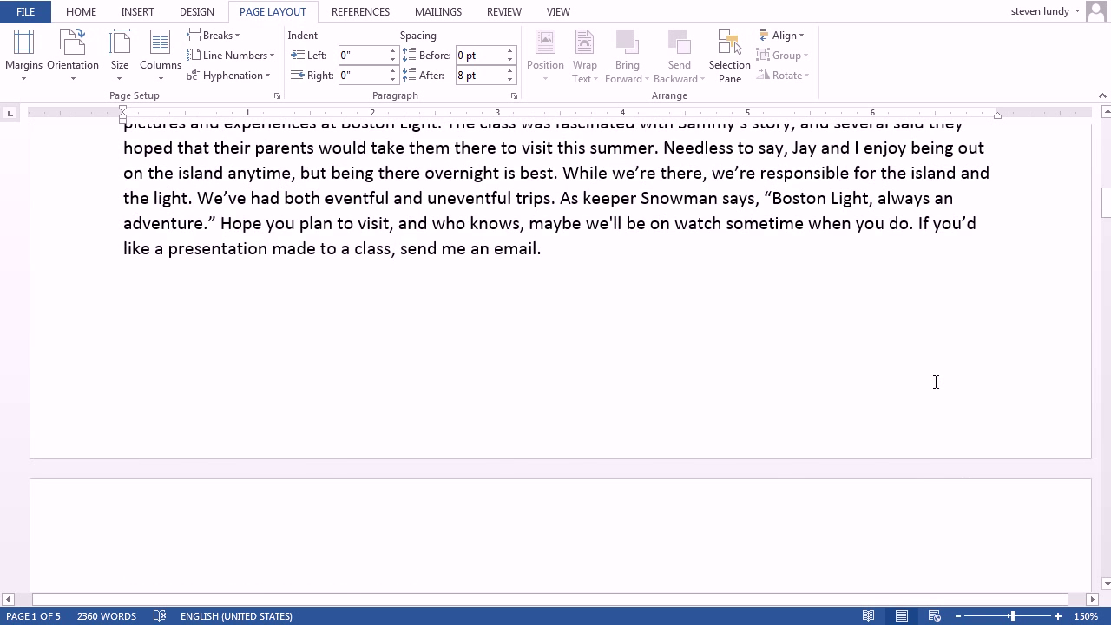
scroll(936, 382, down, 4)
double_click(284, 240)
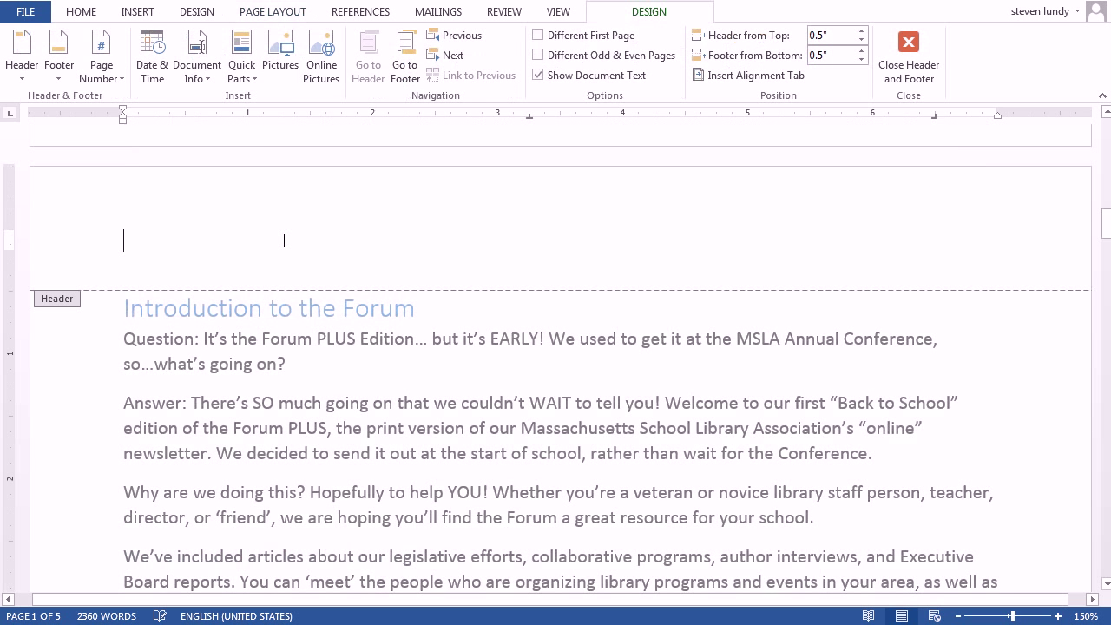
text(School Library Newsletter)
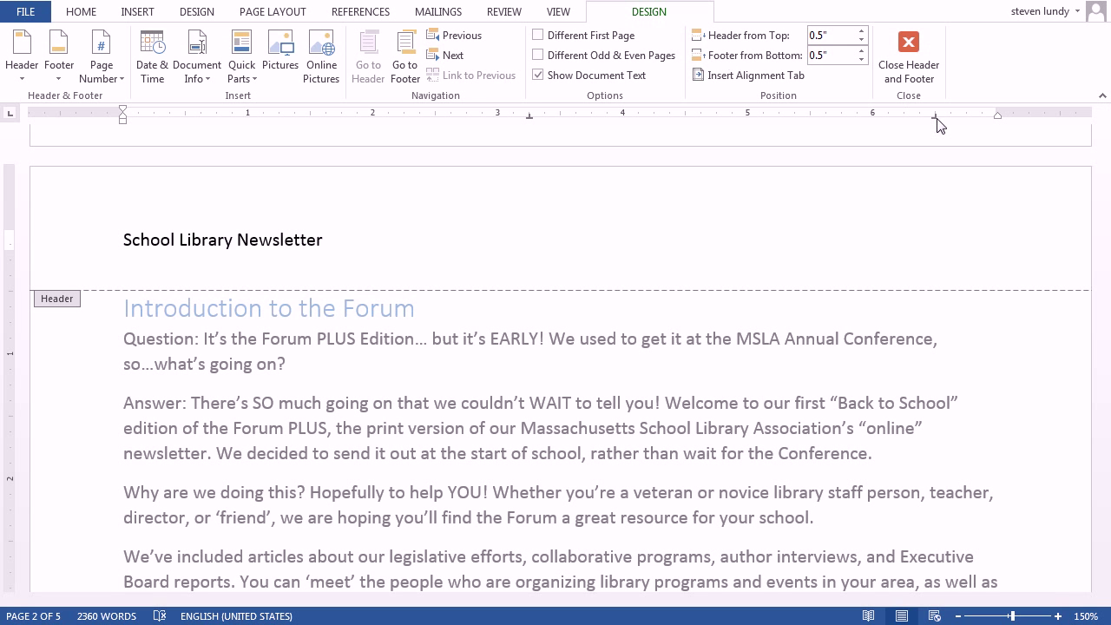
Align the header's right tab stop with the right margin and enter the date "September 26, 2014" at that tab stop
drag(936, 116, 997, 115)
key(Tab)
key(Tab)
text(September 26, 2014)
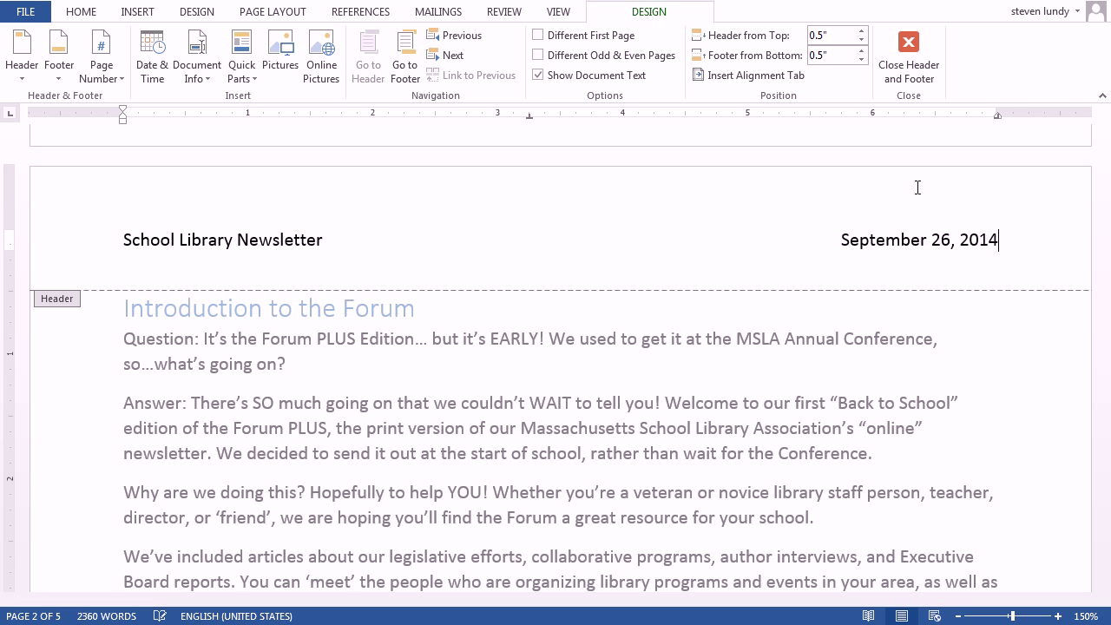
Add "Issue 11" right-aligned on a second header line below the date, and return to the document body
key(Return)
text(Issue N)
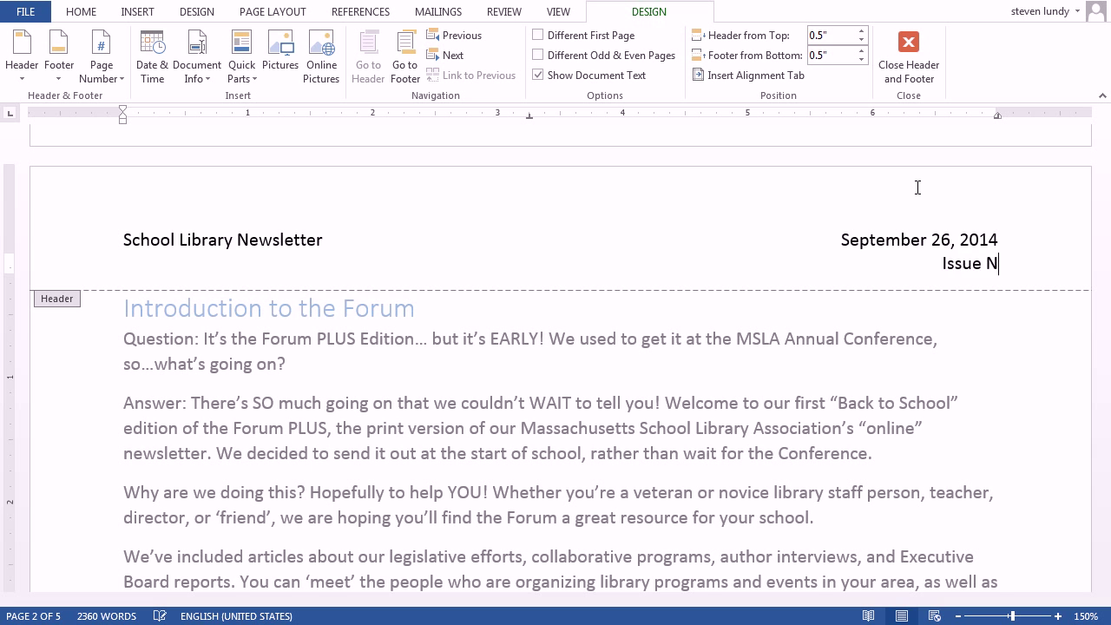
text(umber)
key(ctrl+BackSpace)
text(11)
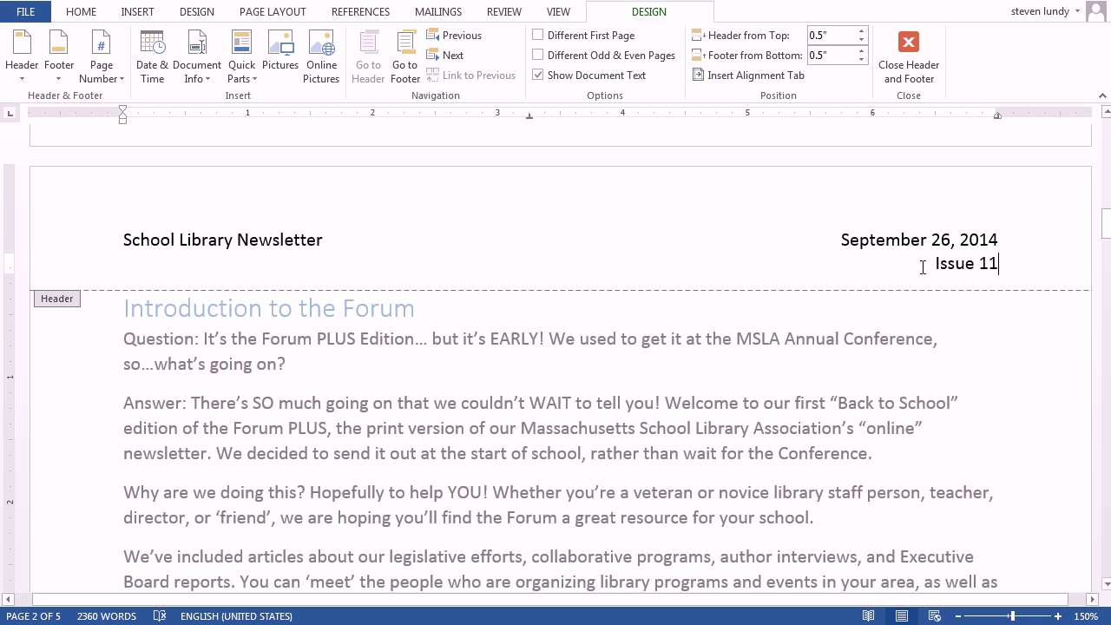
double_click(872, 368)
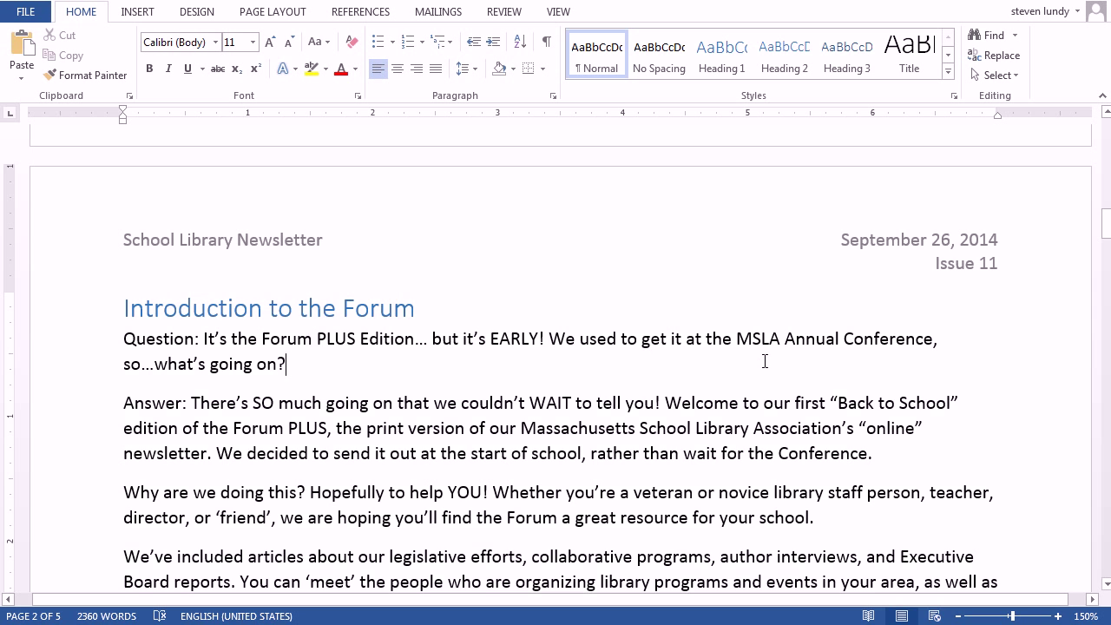
Insert page numbers at the bottom of the pages in the Accent Bar 1 style
scroll(764, 361, down, 10)
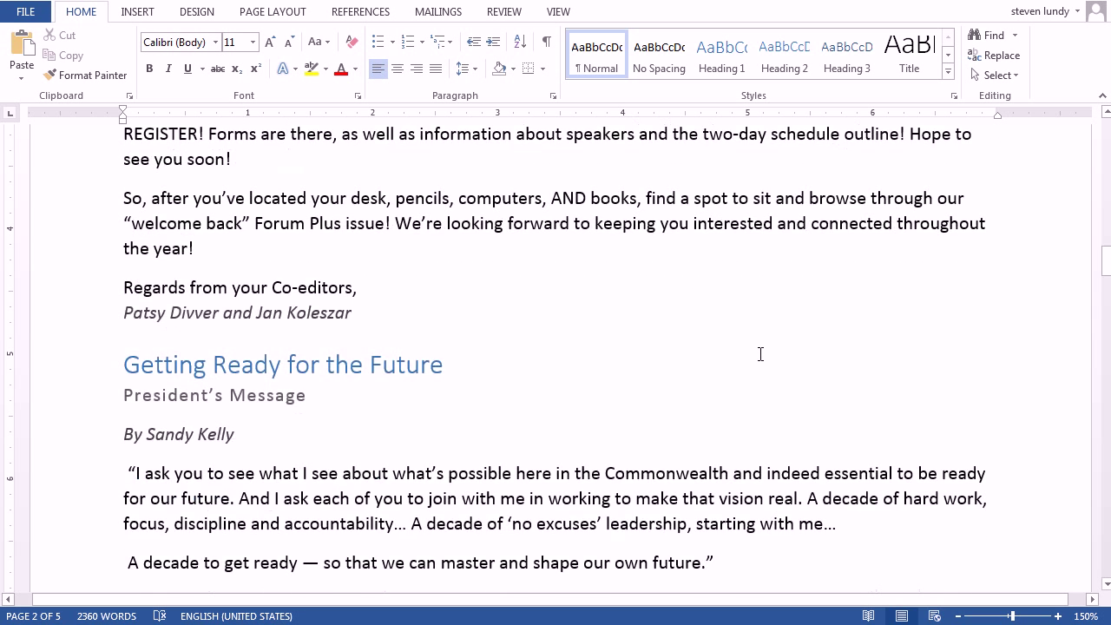
scroll(761, 351, down, 4)
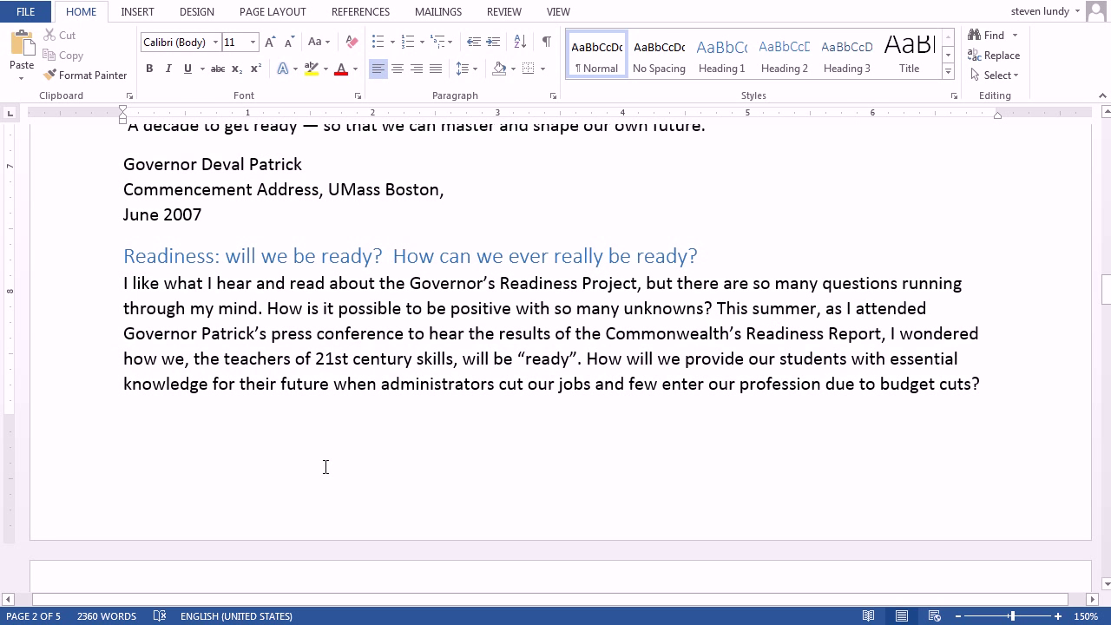
click(132, 24)
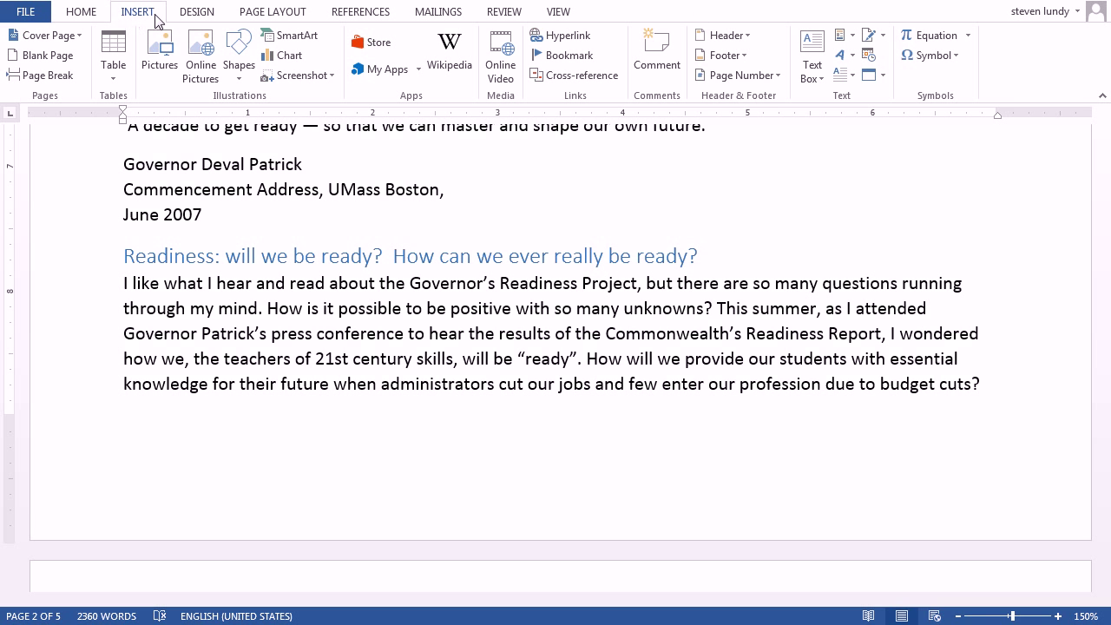
click(764, 80)
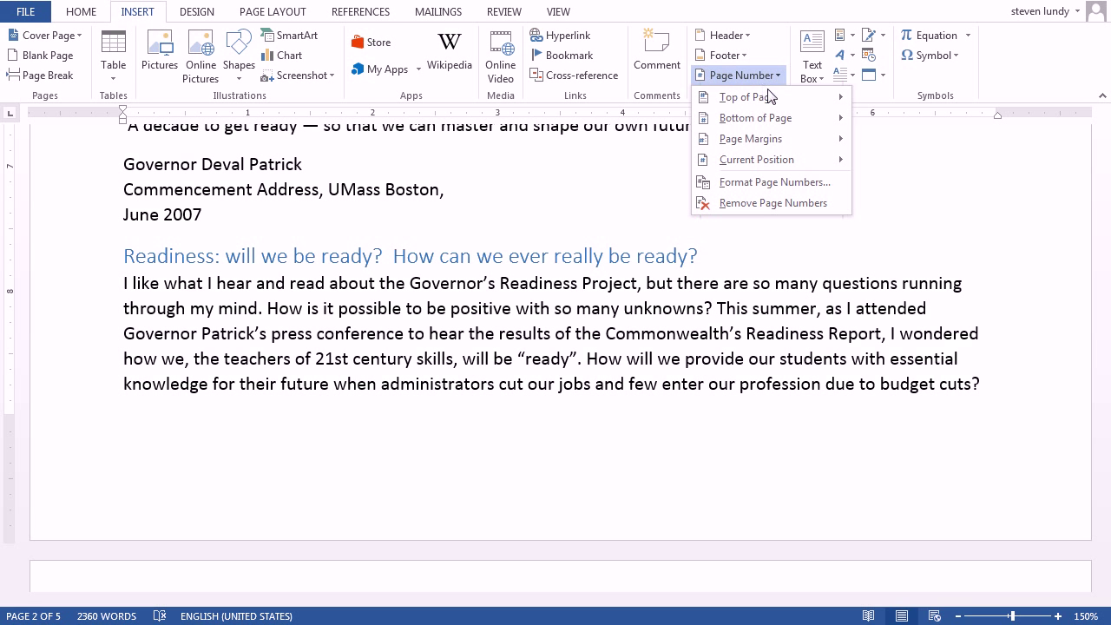
mouse_move(782, 119)
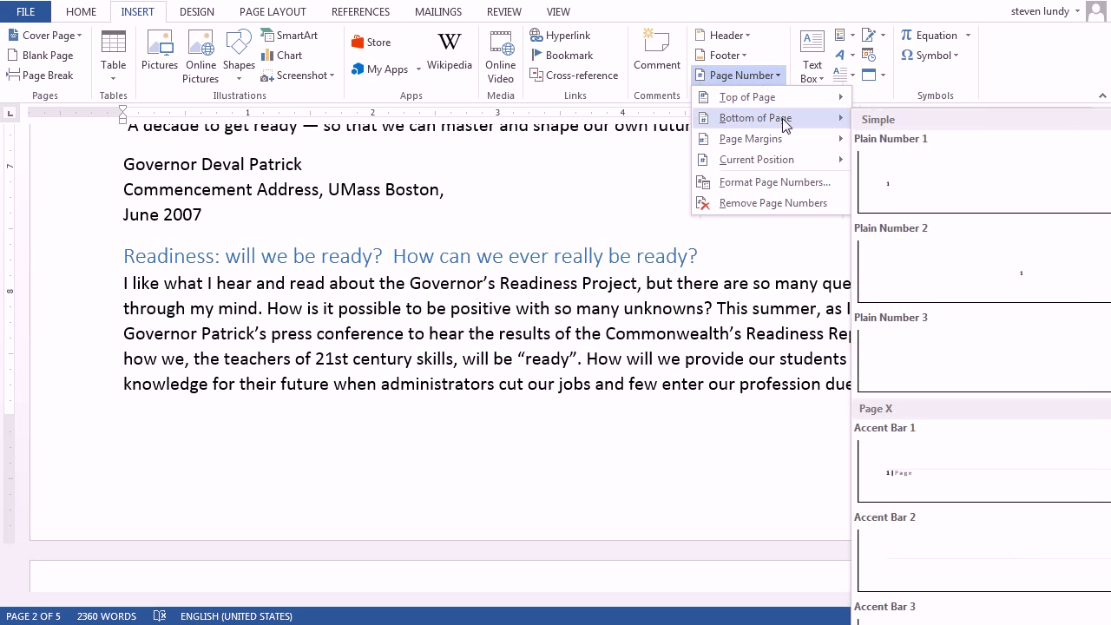
click(978, 471)
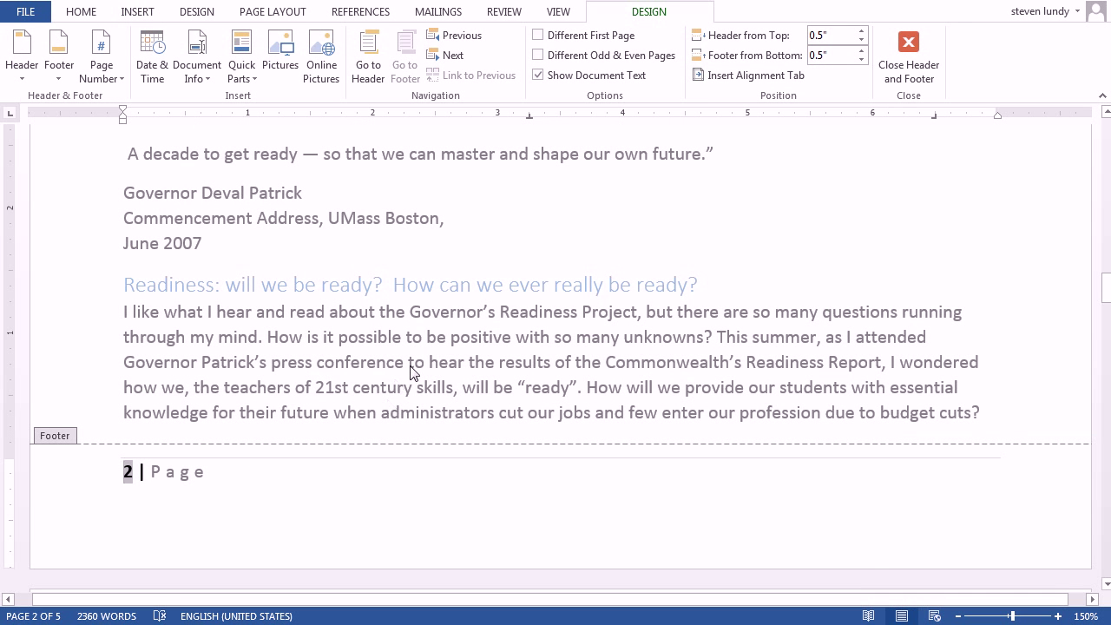
Give the first page its own blank header with the Different First Page option, and leave header editing
scroll(424, 343, up, 4)
scroll(424, 343, up, 15)
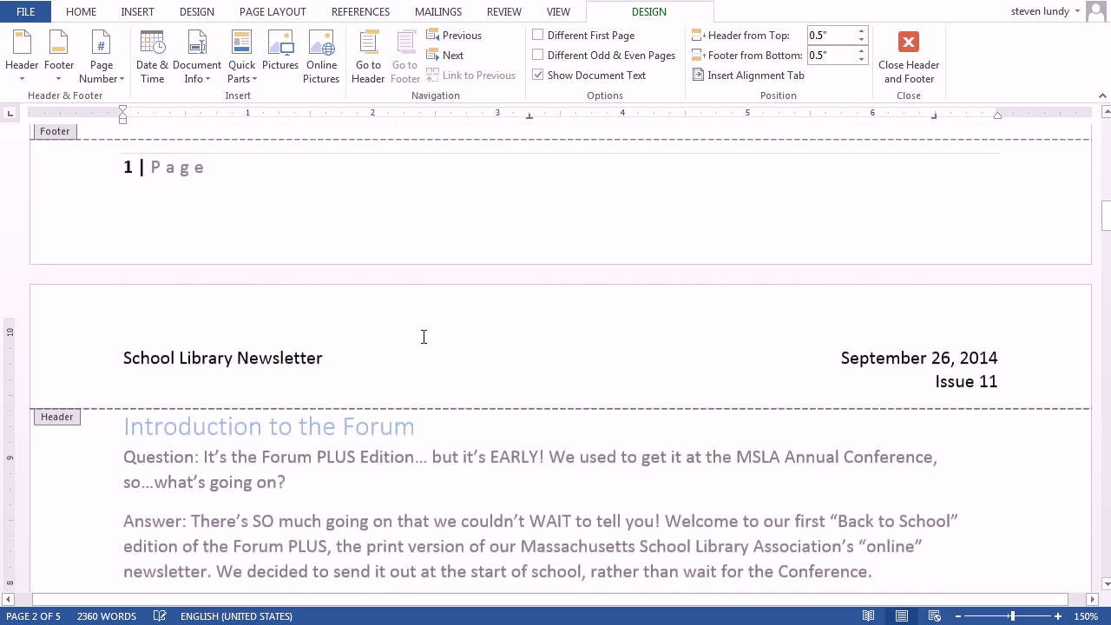
scroll(423, 342, up, 8)
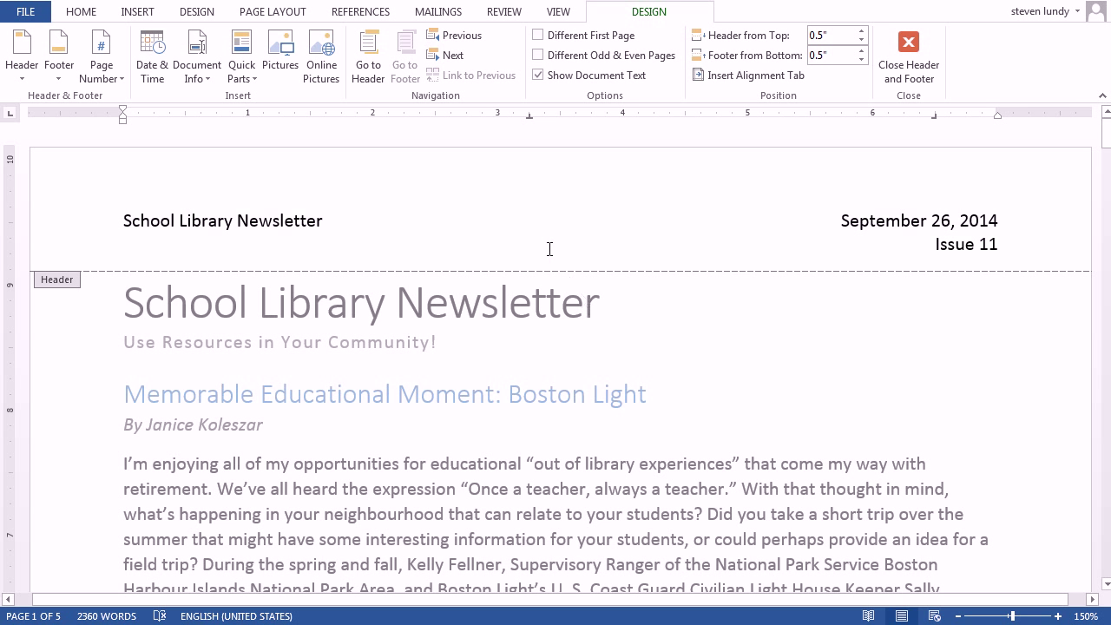
click(511, 245)
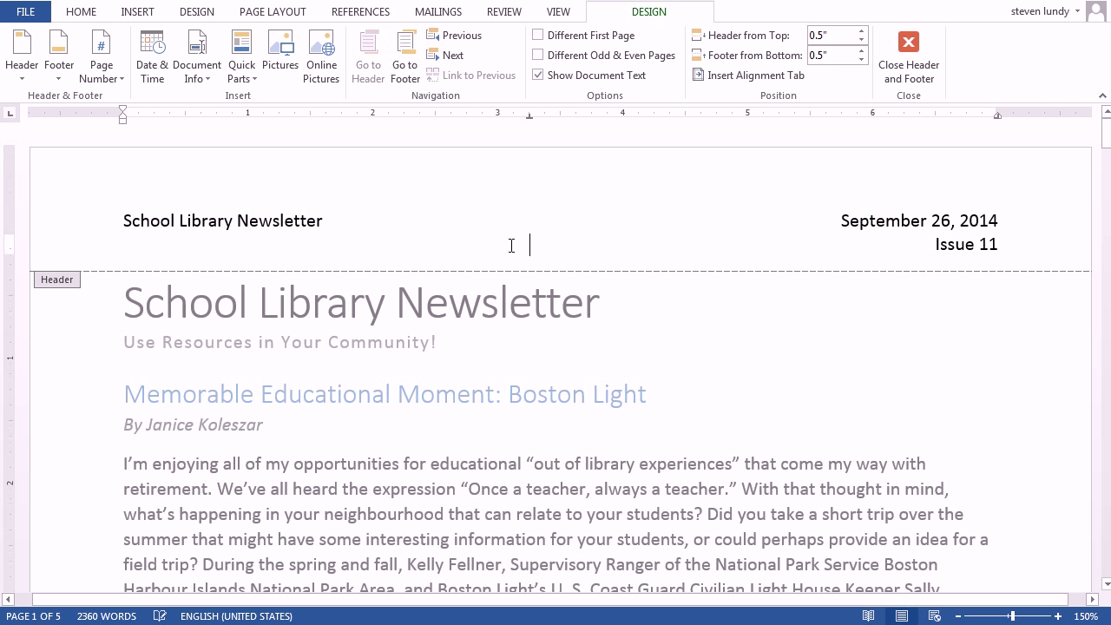
click(306, 221)
click(551, 35)
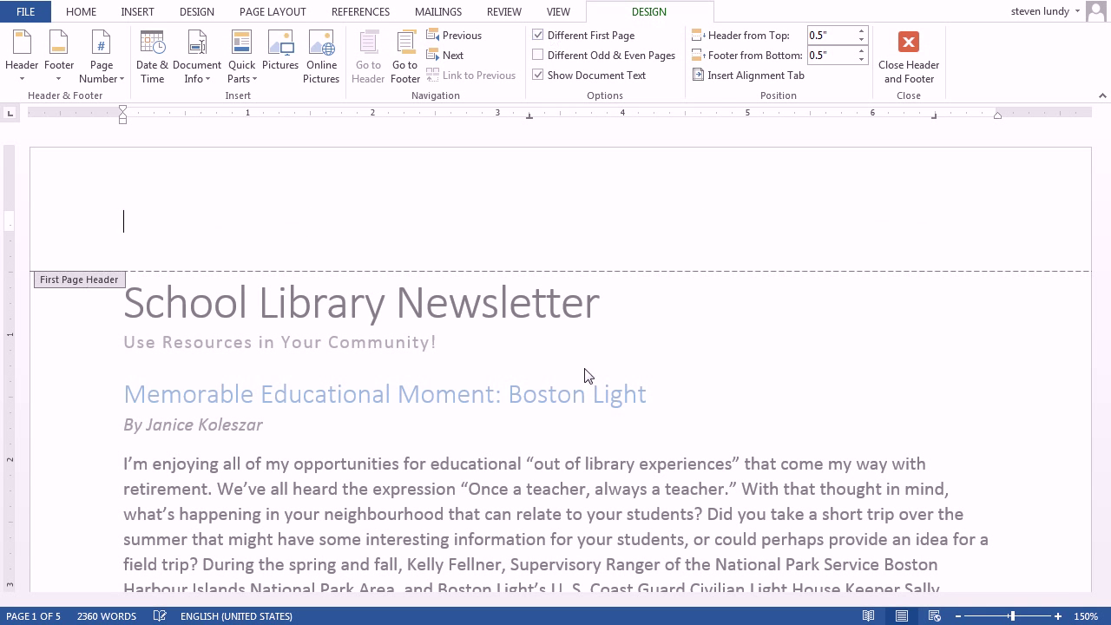
double_click(596, 514)
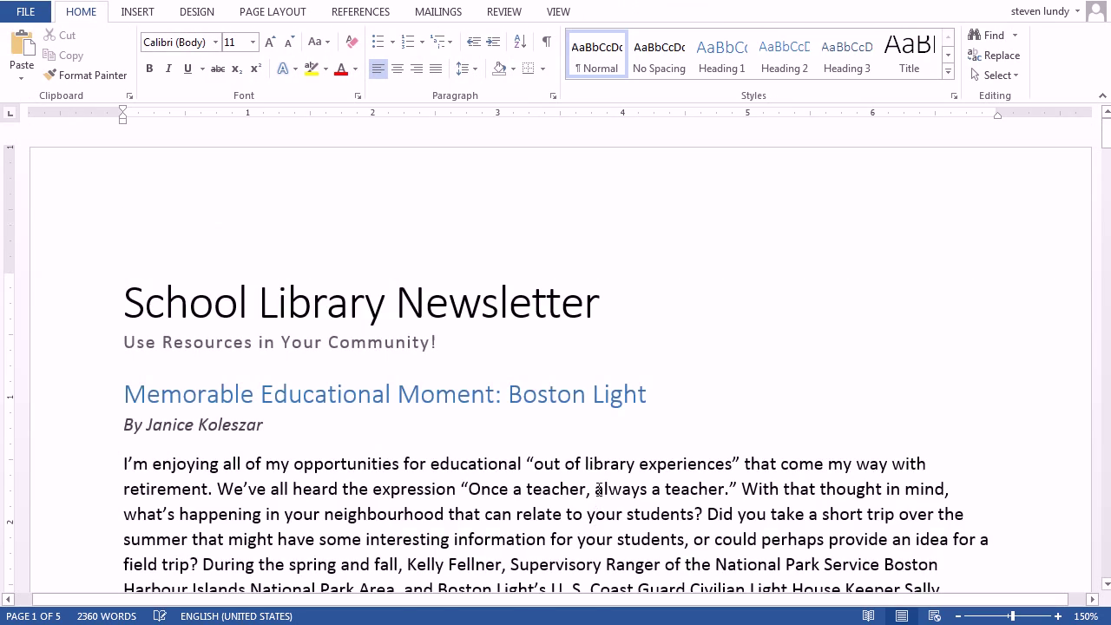
Cut the whole "Introduction to the Forum" article, from its heading through the co-editors' names
scroll(598, 512, down, 8)
scroll(605, 473, down, 8)
scroll(434, 411, up, 11)
scroll(546, 412, up, 5)
scroll(561, 359, down, 14)
scroll(547, 349, down, 1)
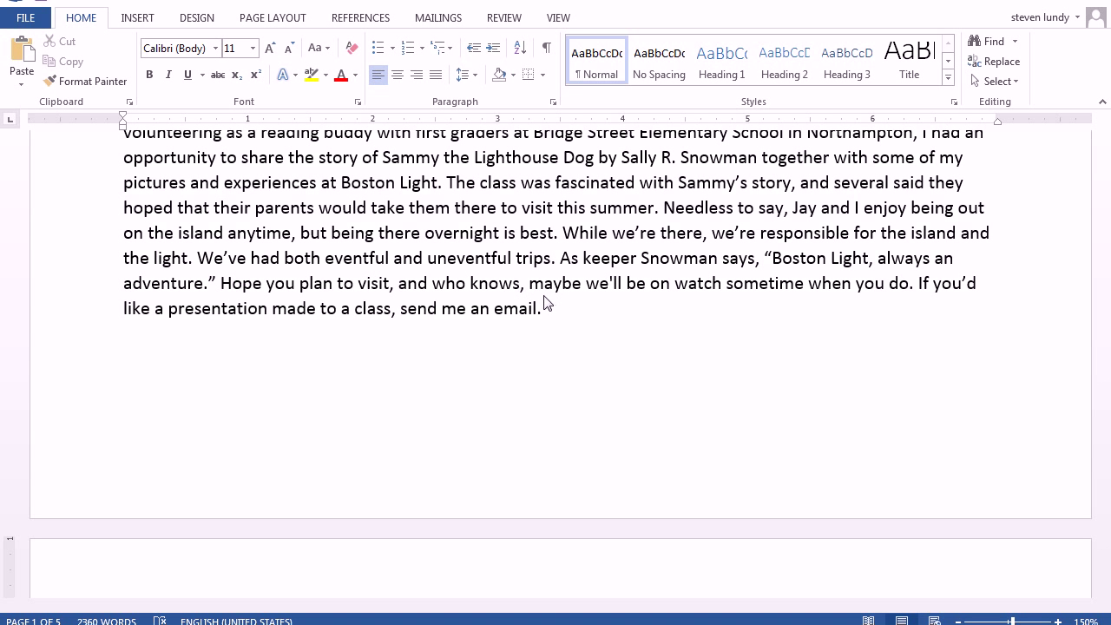
scroll(549, 302, down, 5)
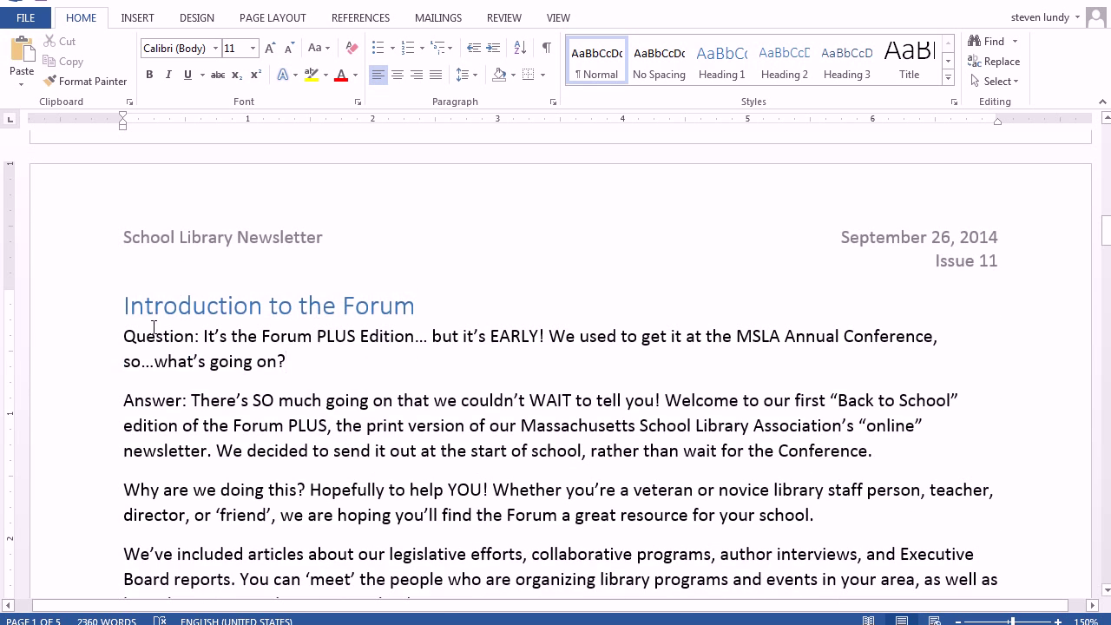
drag(126, 306, 402, 554)
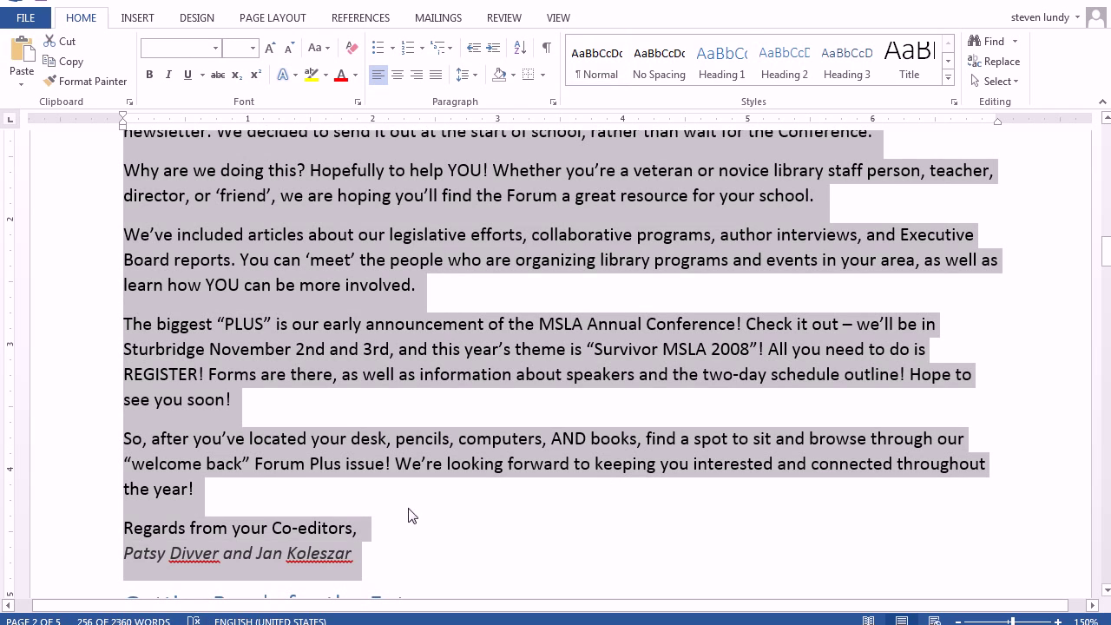
key(Delete)
Insert a Banded Sidebar text box at the Boston Light article's byline and paste the cut Forum article over its placeholder text
scroll(405, 400, up, 5)
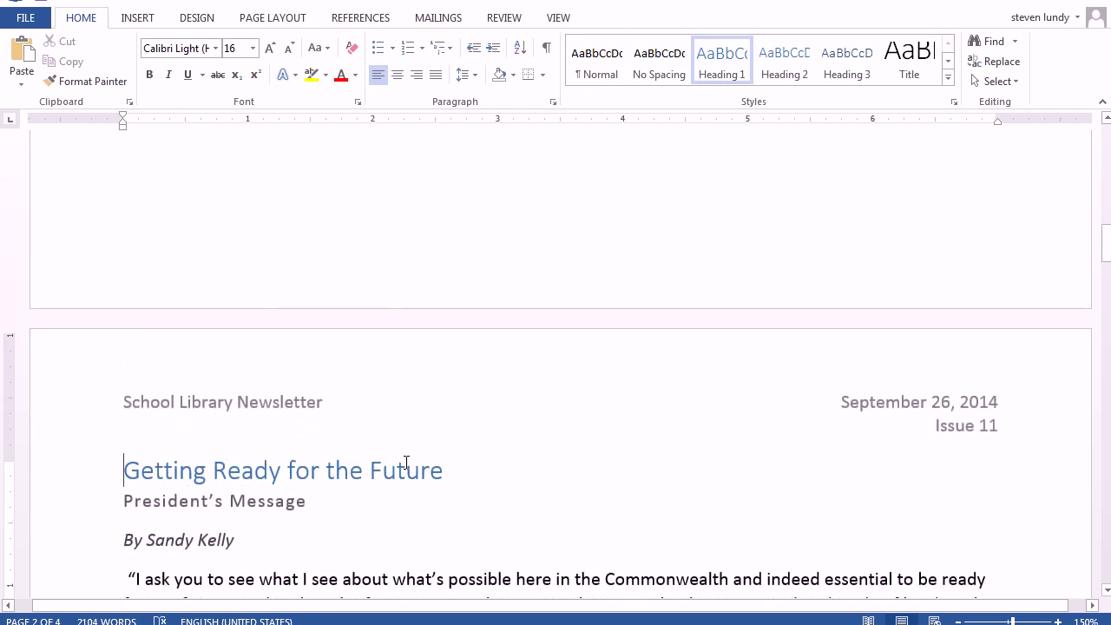
scroll(405, 461, up, 5)
click(406, 164)
click(136, 18)
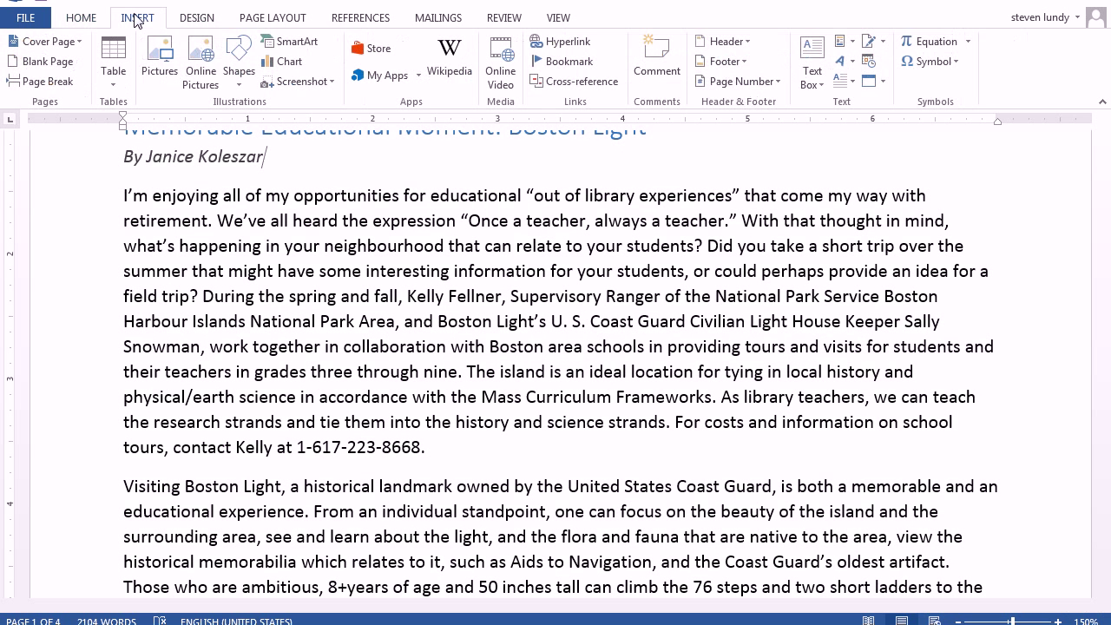
click(816, 74)
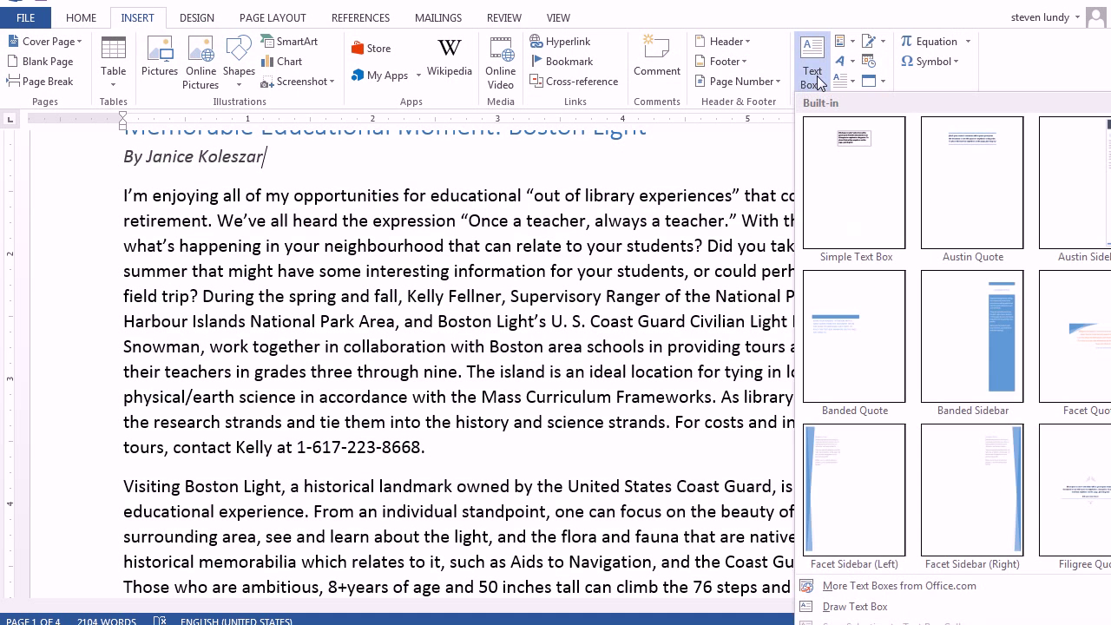
click(963, 320)
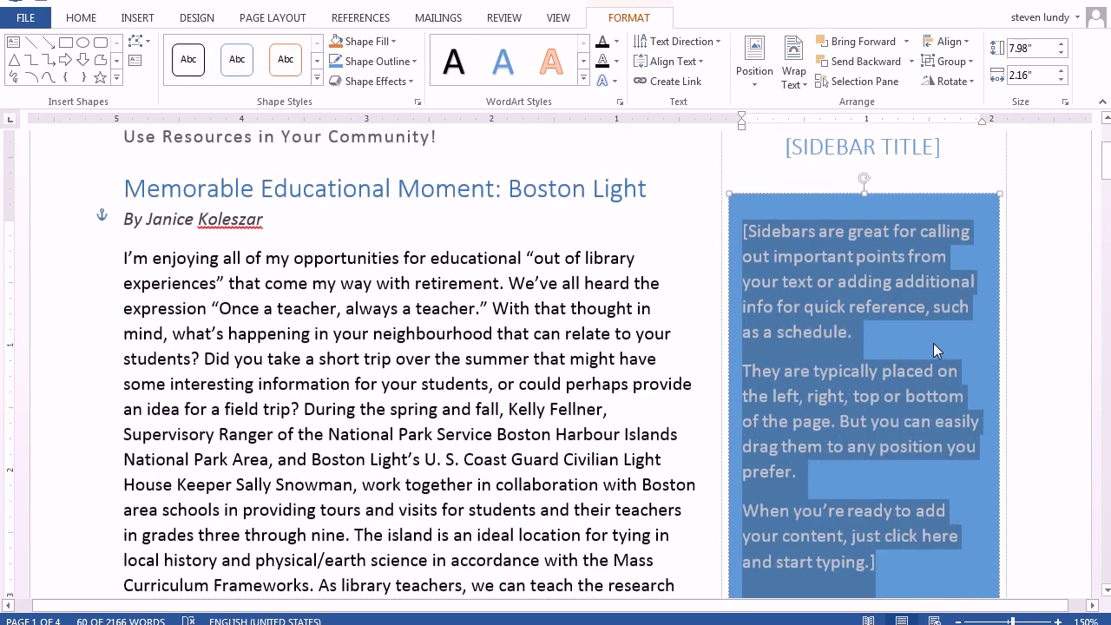
key(ctrl+v)
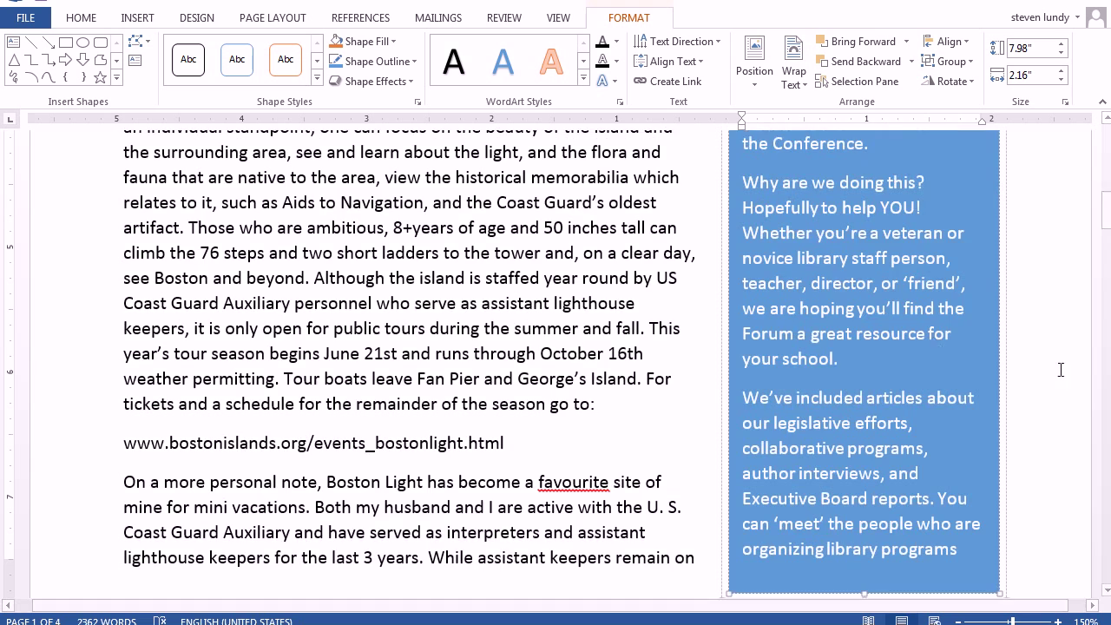
Move the "Introduction to the Forum" heading out of the sidebar's body text and into its title placeholder
scroll(941, 398, up, 6)
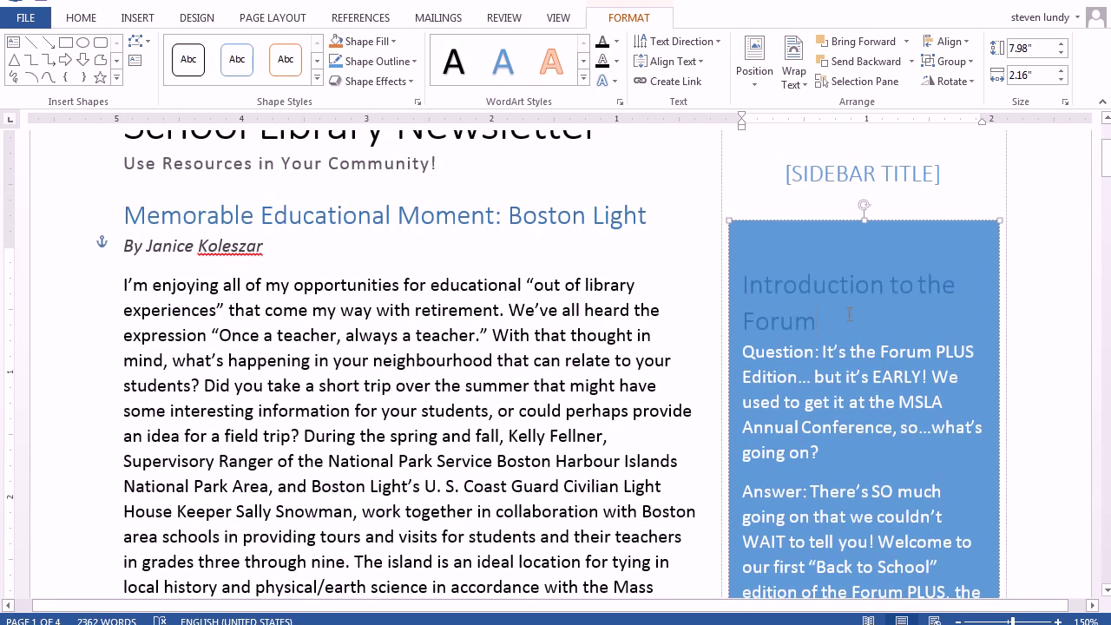
drag(832, 323, 745, 287)
key(ctrl+c)
key(Delete)
click(810, 169)
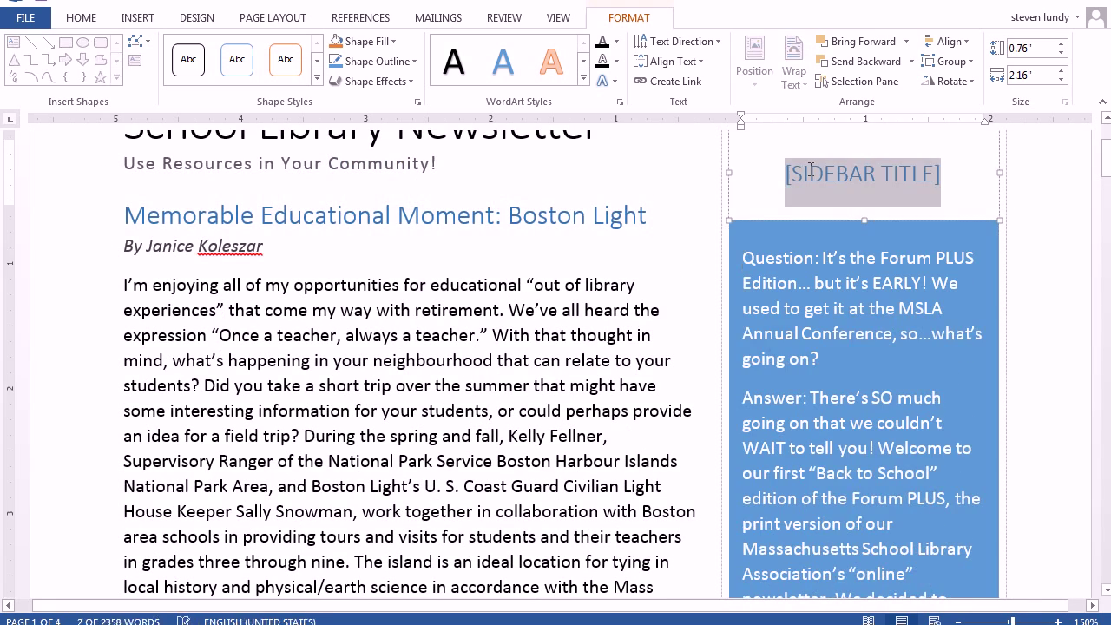
key(ctrl+v)
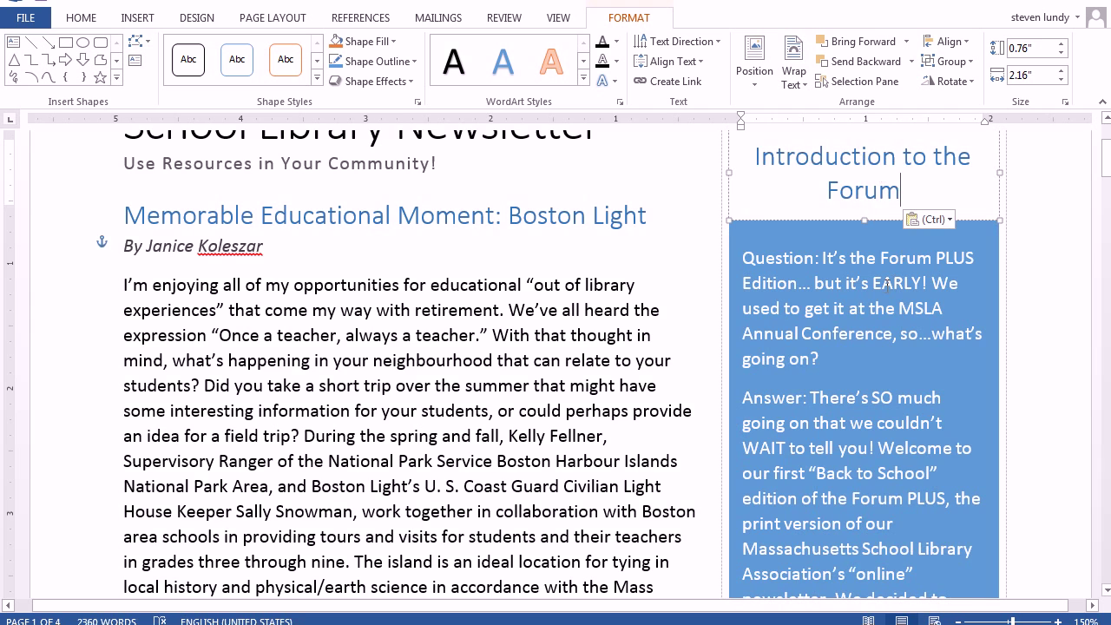
Reduce all the body text in the blue sidebar to 10 pt
click(886, 285)
scroll(886, 286, down, 10)
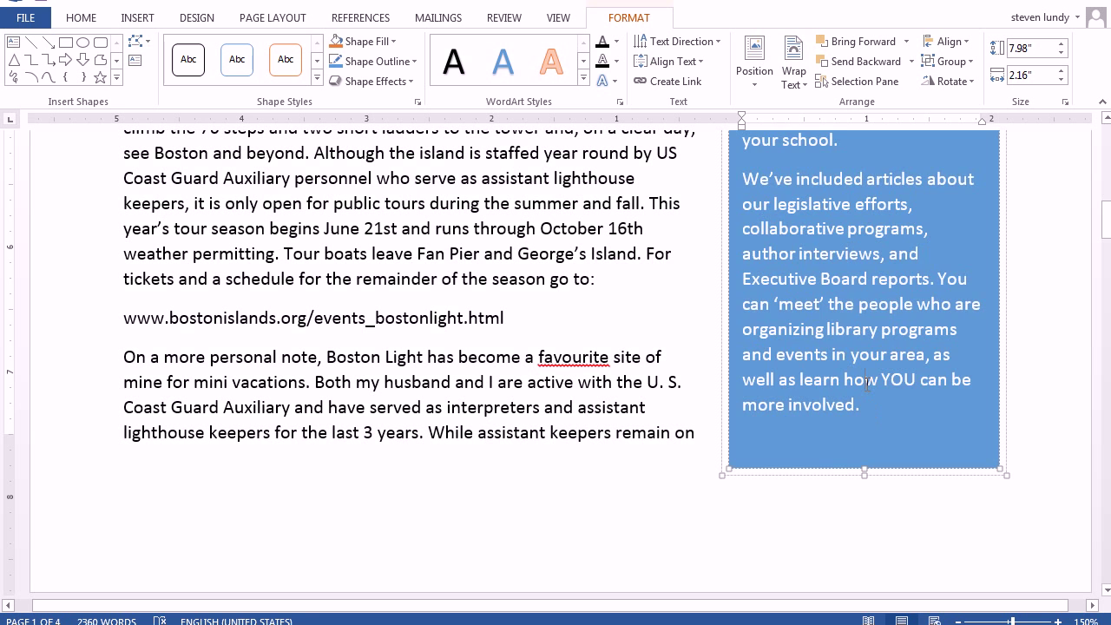
key(ctrl+a)
click(91, 19)
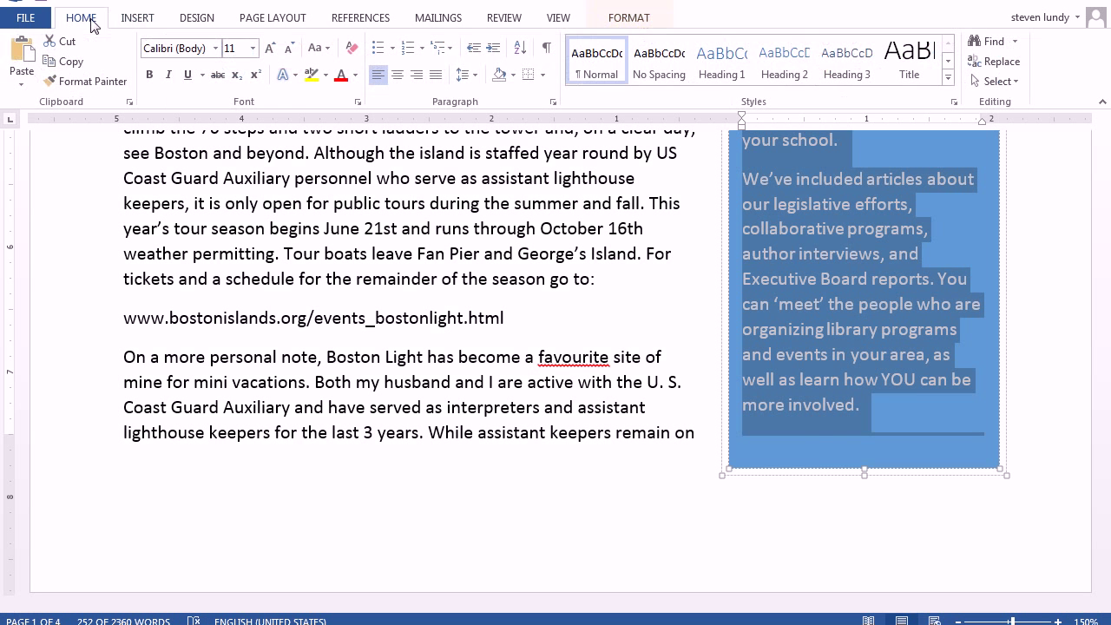
click(287, 47)
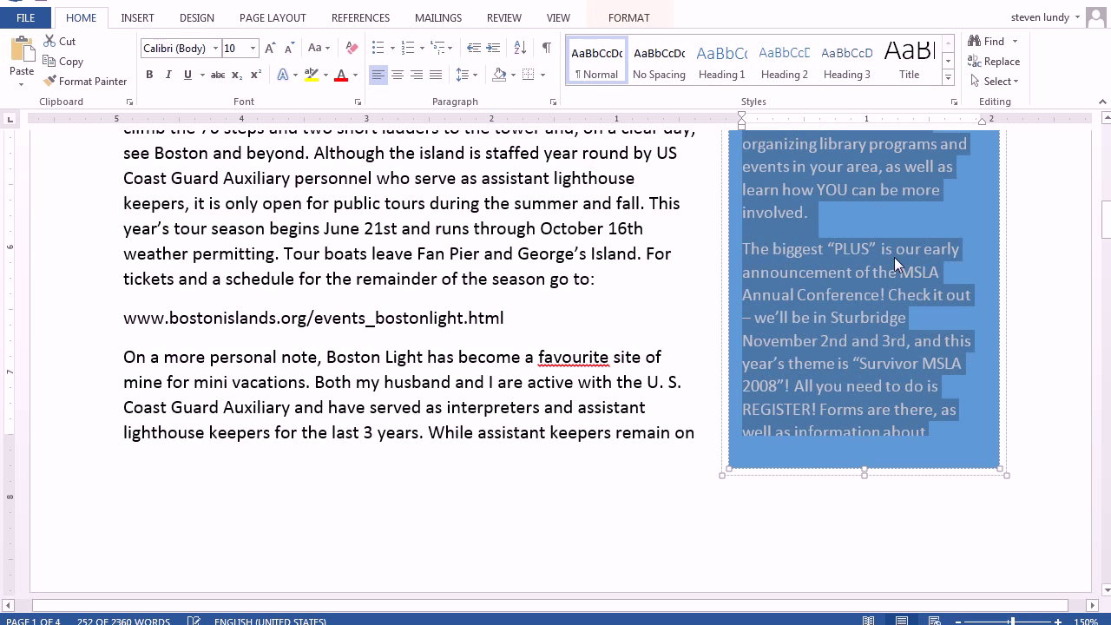
click(904, 231)
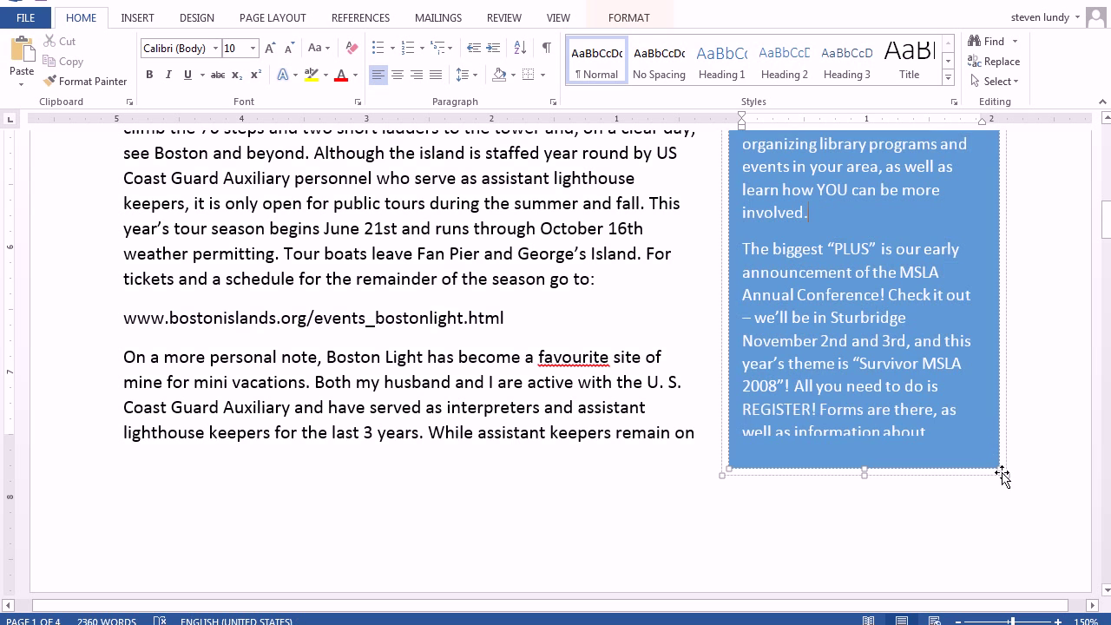
Enlarge the sidebar outward from its lower outer corner and move it higher on the first page so the whole Forum article fits
drag(1003, 471, 1028, 509)
scroll(955, 474, up, 15)
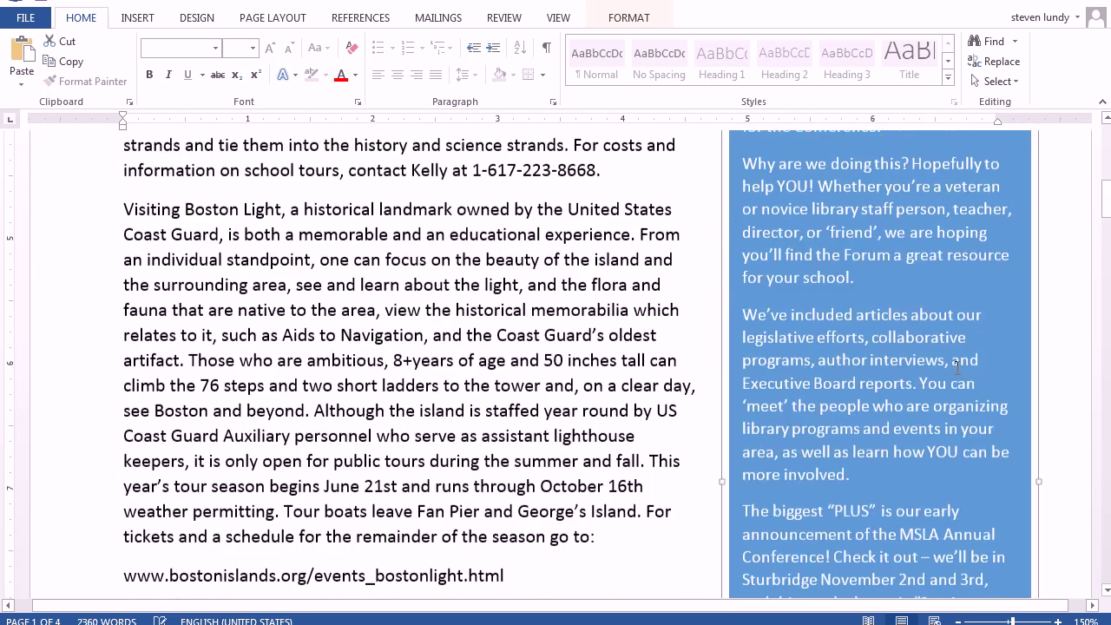
scroll(957, 363, up, 2)
drag(944, 273, 943, 145)
scroll(979, 310, down, 15)
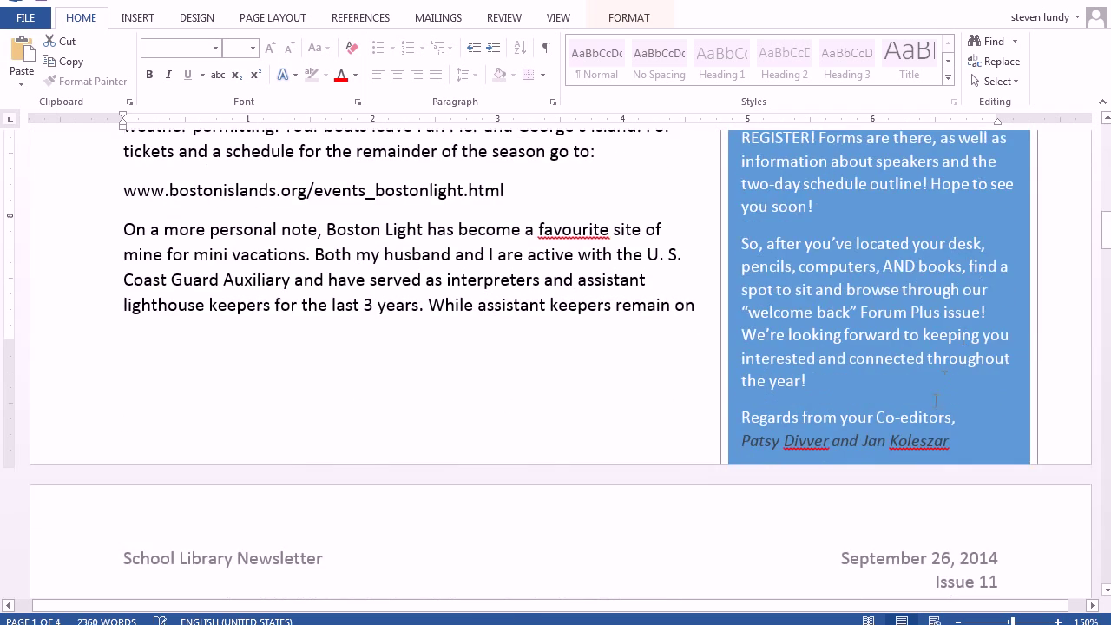
Widen the sidebar slightly toward the Boston Light article by extending its inner edge
scroll(936, 401, up, 5)
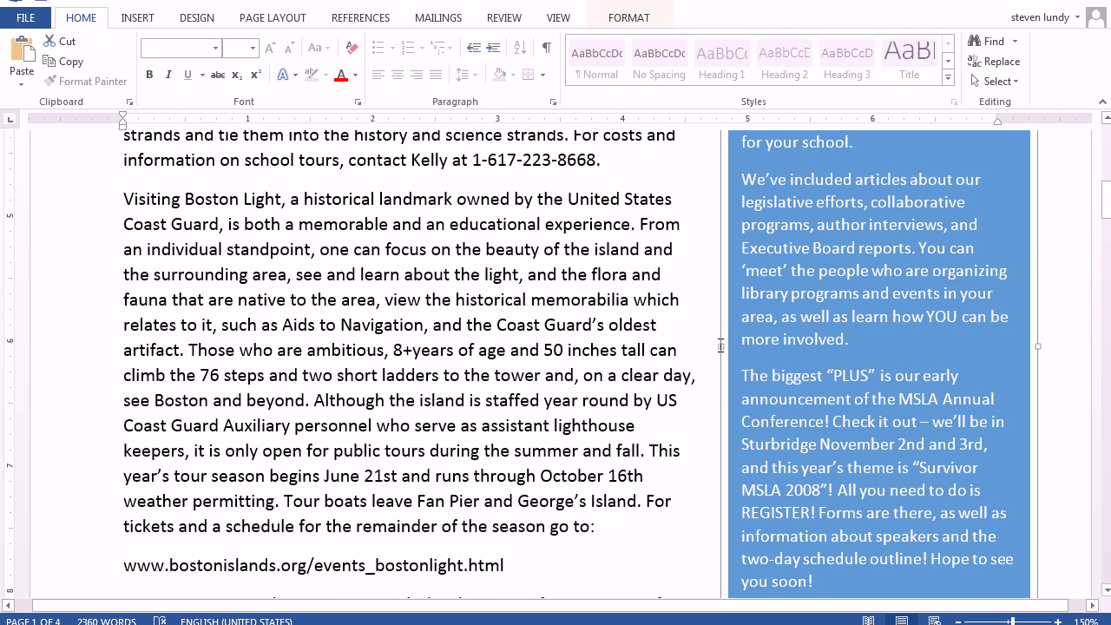
scroll(722, 346, up, 3)
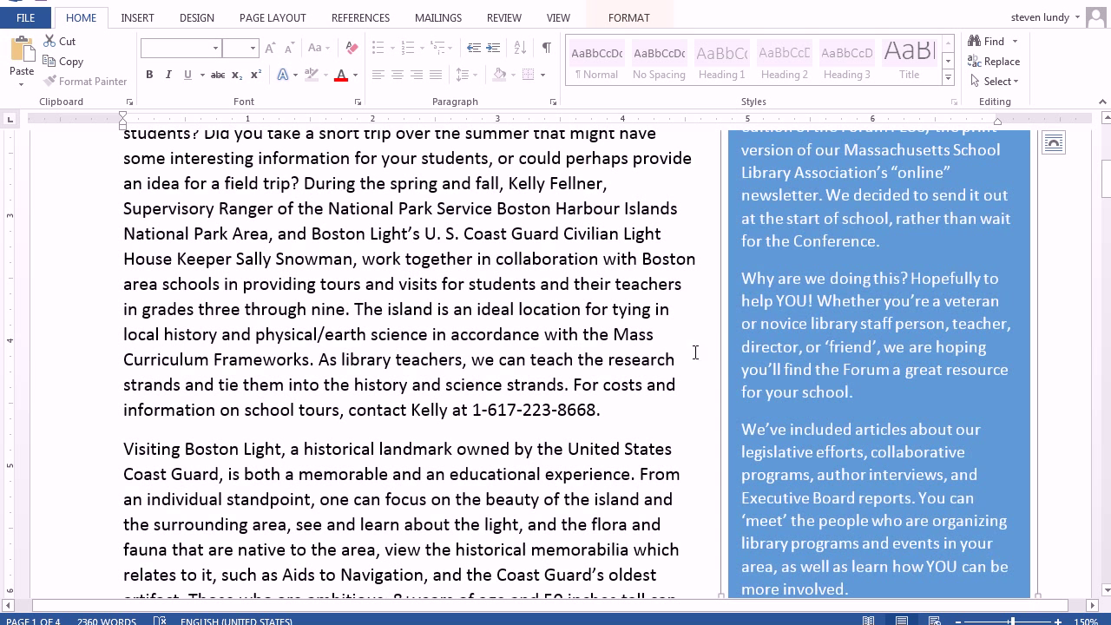
click(730, 417)
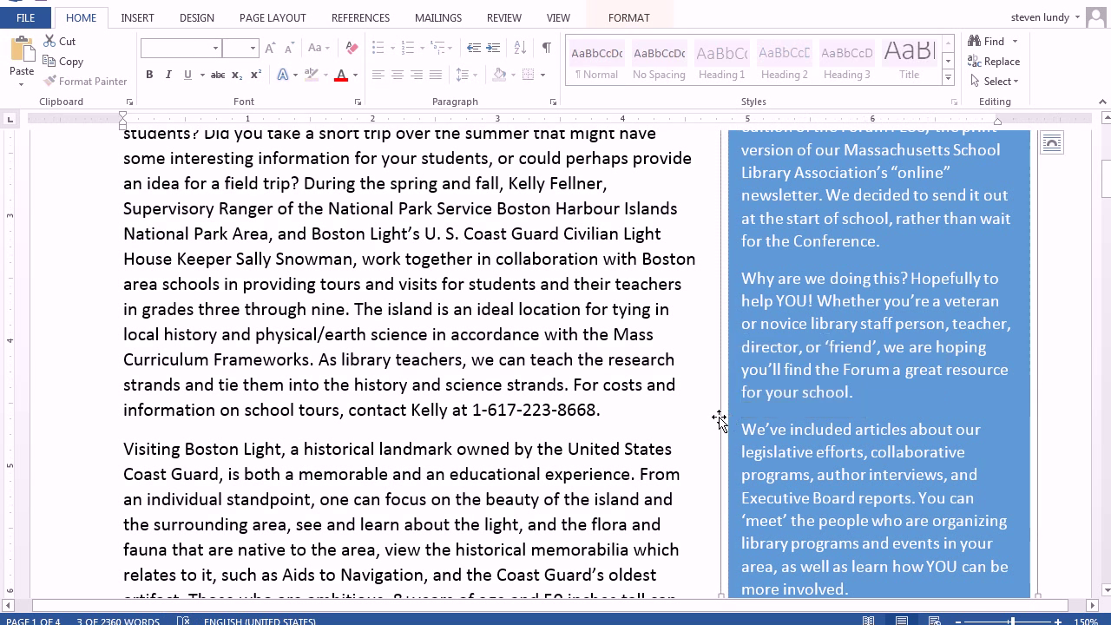
scroll(733, 411, down, 1)
scroll(748, 407, down, 1)
drag(721, 473, 700, 472)
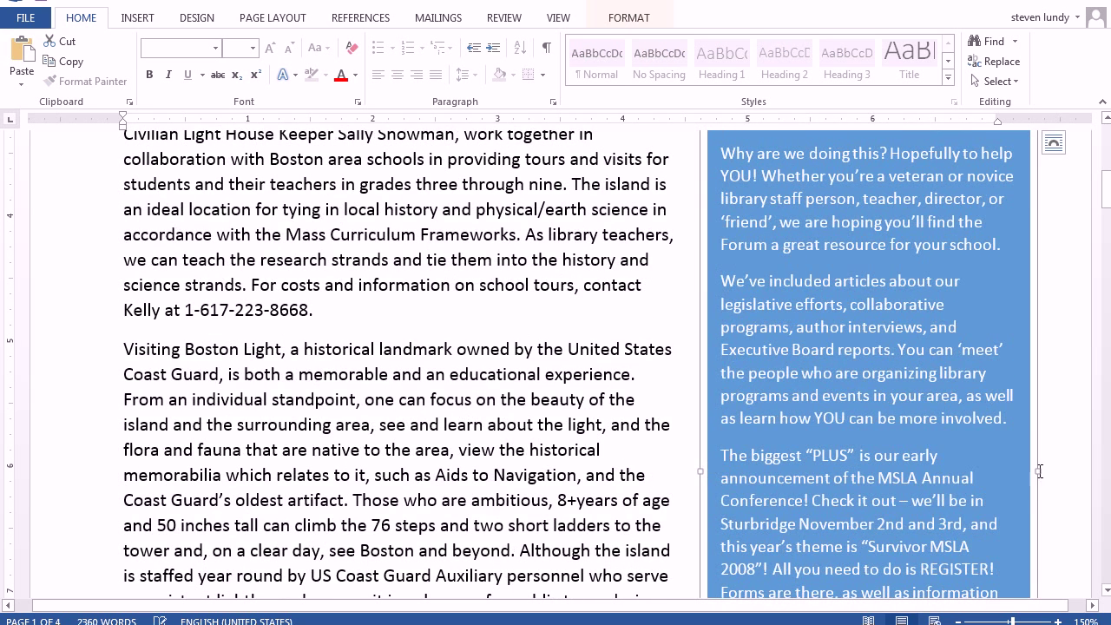
Insert a page break before the "On a more personal note" paragraph so it starts on page 2
scroll(1043, 432, up, 2)
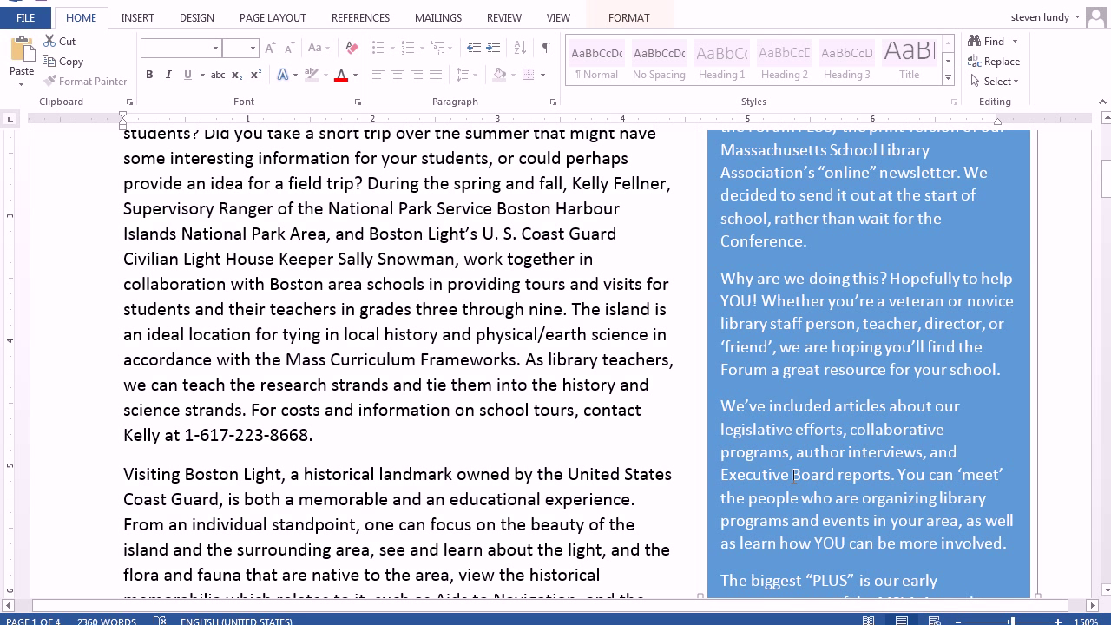
scroll(629, 478, up, 1)
scroll(647, 473, down, 11)
scroll(653, 417, down, 2)
scroll(652, 406, up, 3)
click(627, 321)
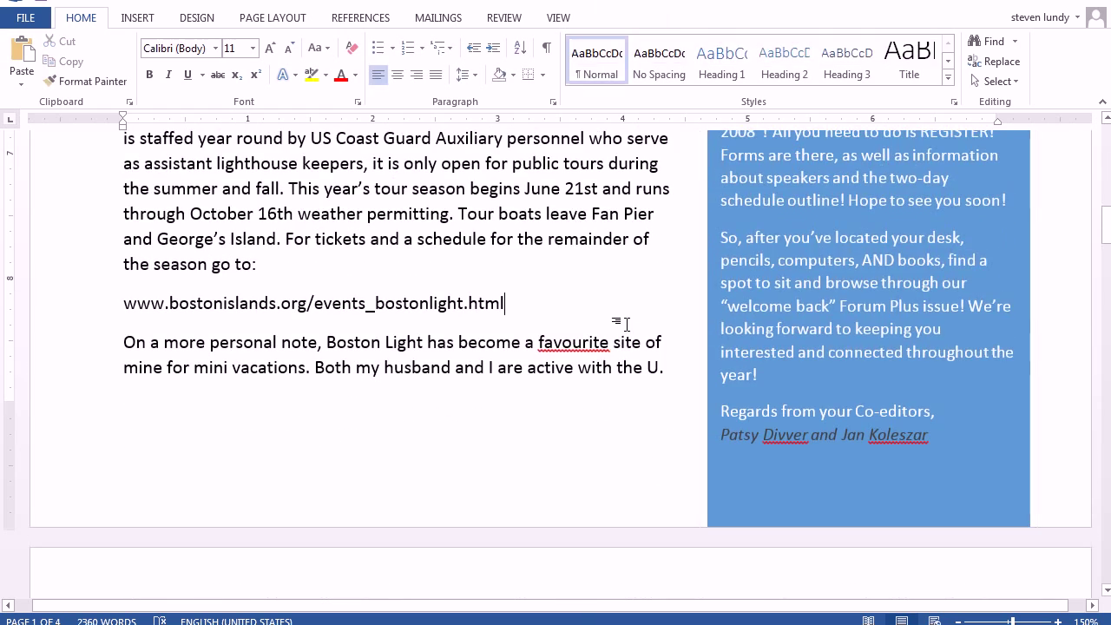
click(544, 239)
scroll(521, 260, up, 1)
scroll(260, 321, down, 1)
scroll(177, 354, down, 7)
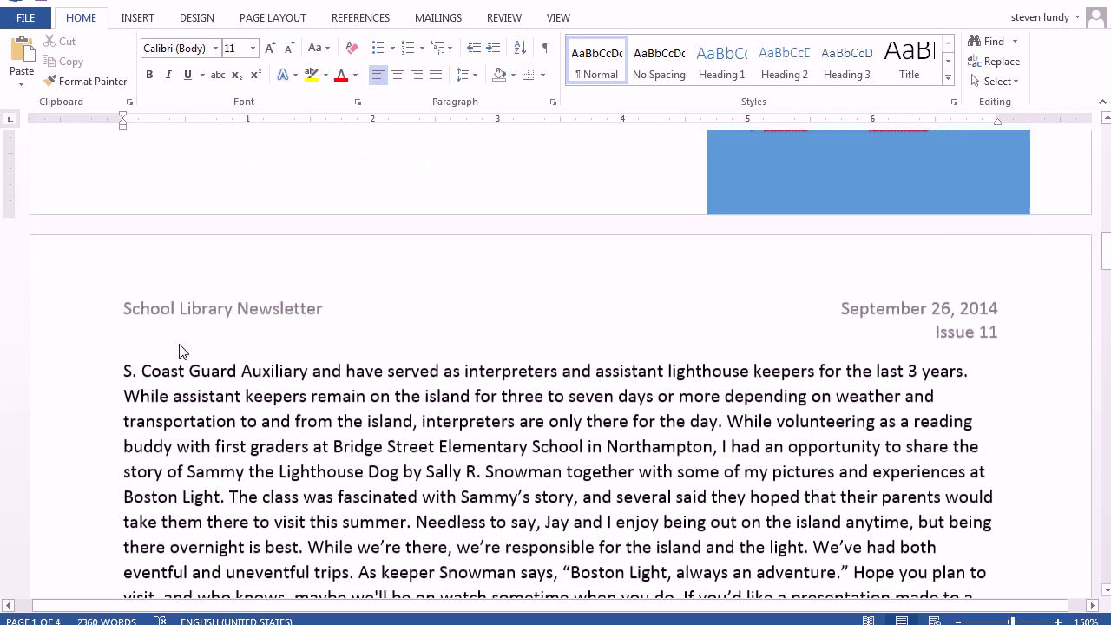
scroll(182, 350, up, 5)
scroll(183, 350, up, 5)
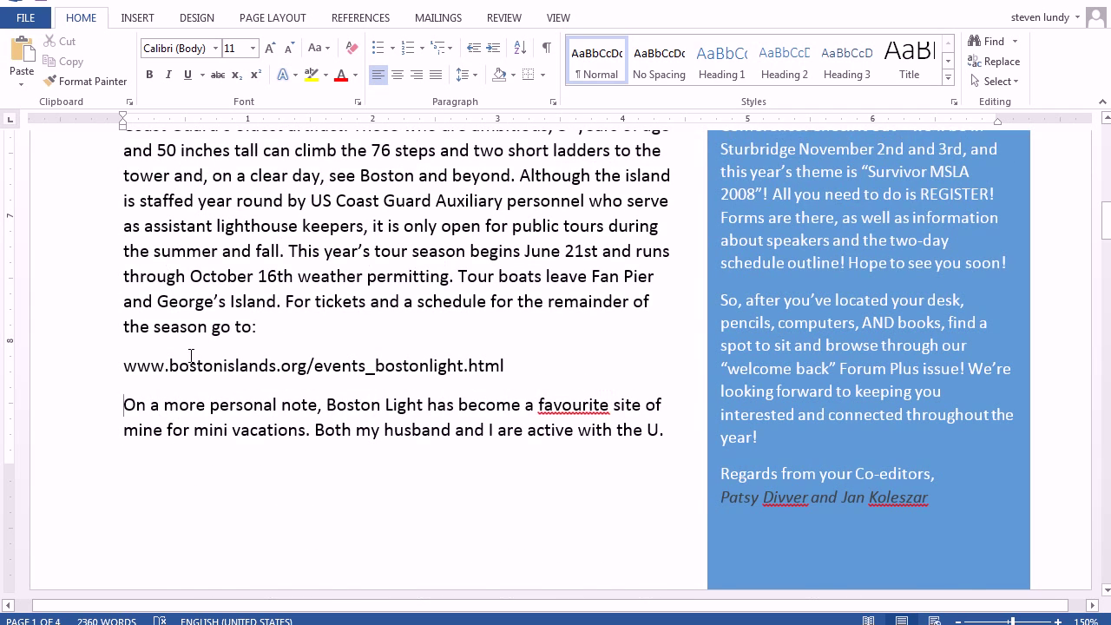
key(ctrl+Return)
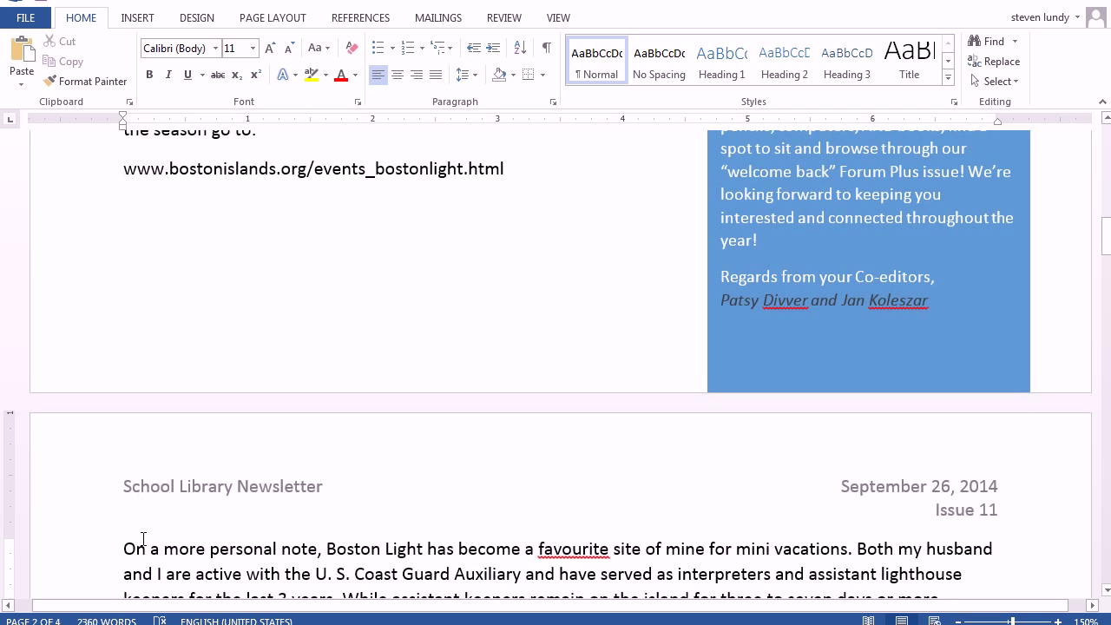
Format the "On a more personal note" paragraph at the start of page 2 in two columns
scroll(139, 547, down, 5)
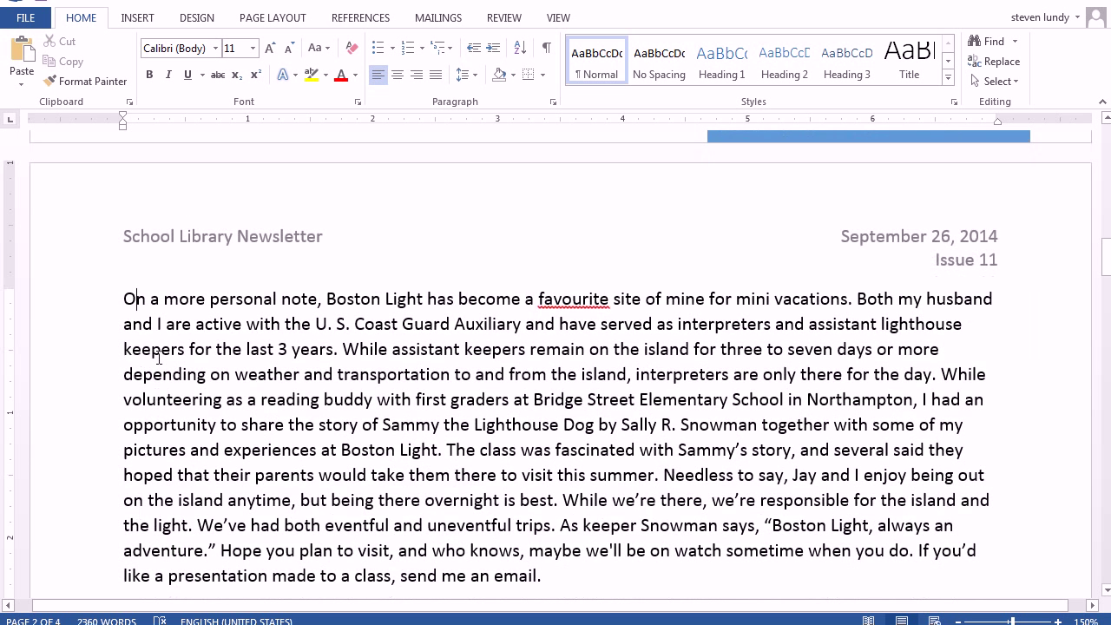
drag(124, 299, 552, 576)
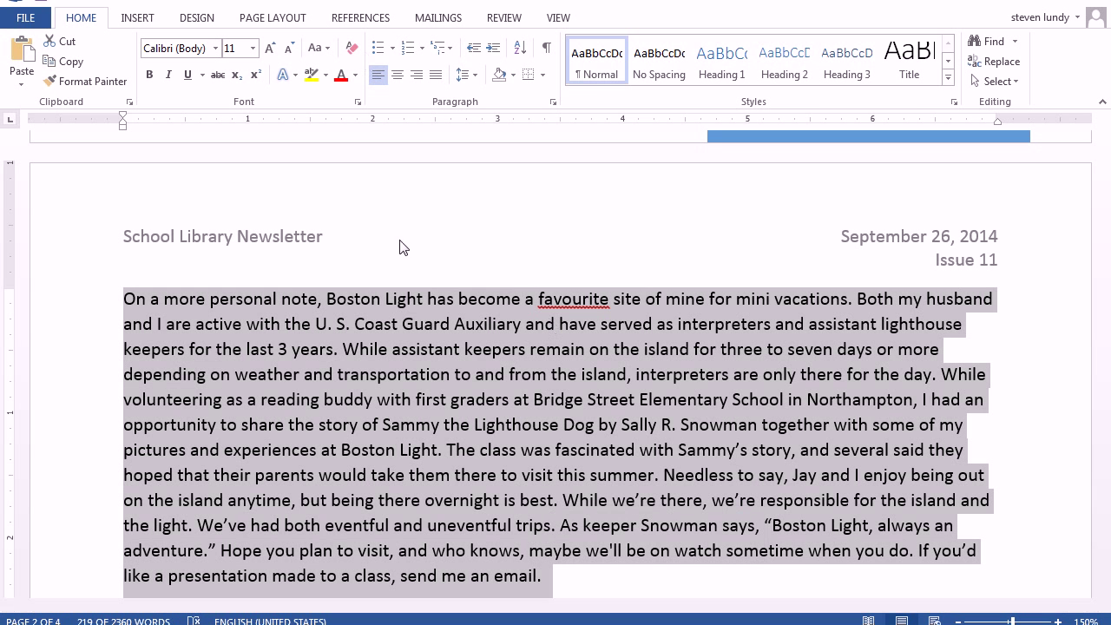
click(271, 18)
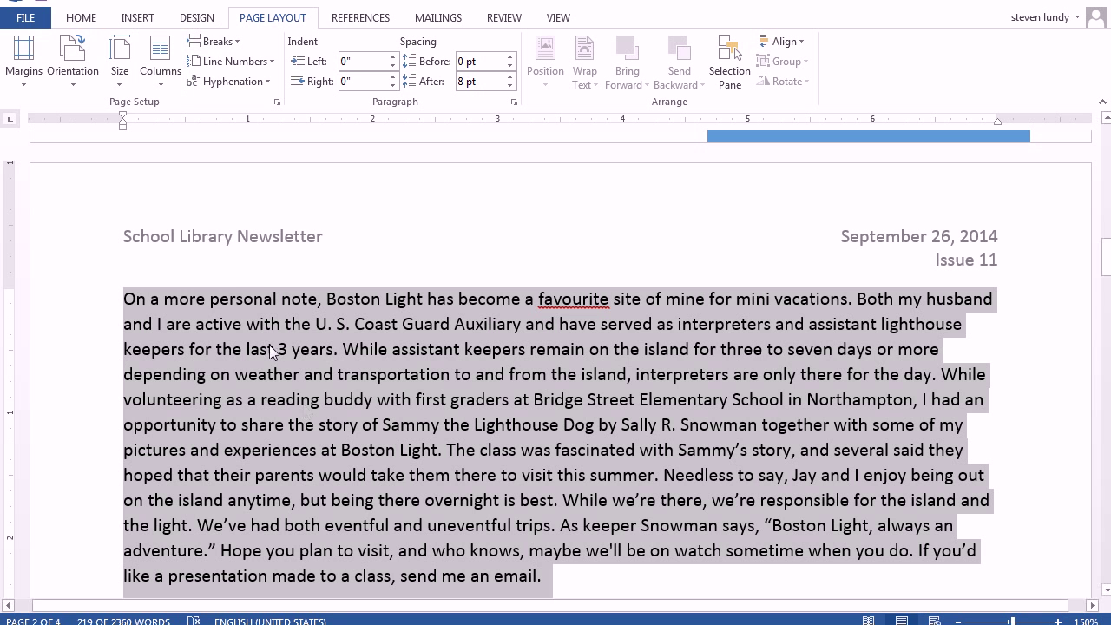
click(169, 80)
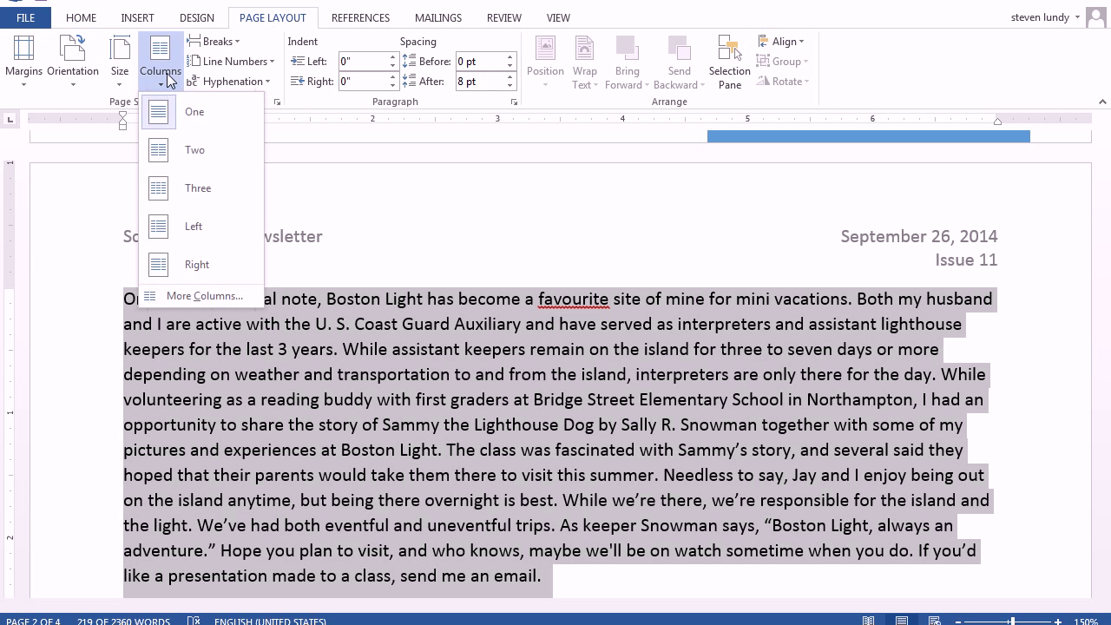
click(185, 155)
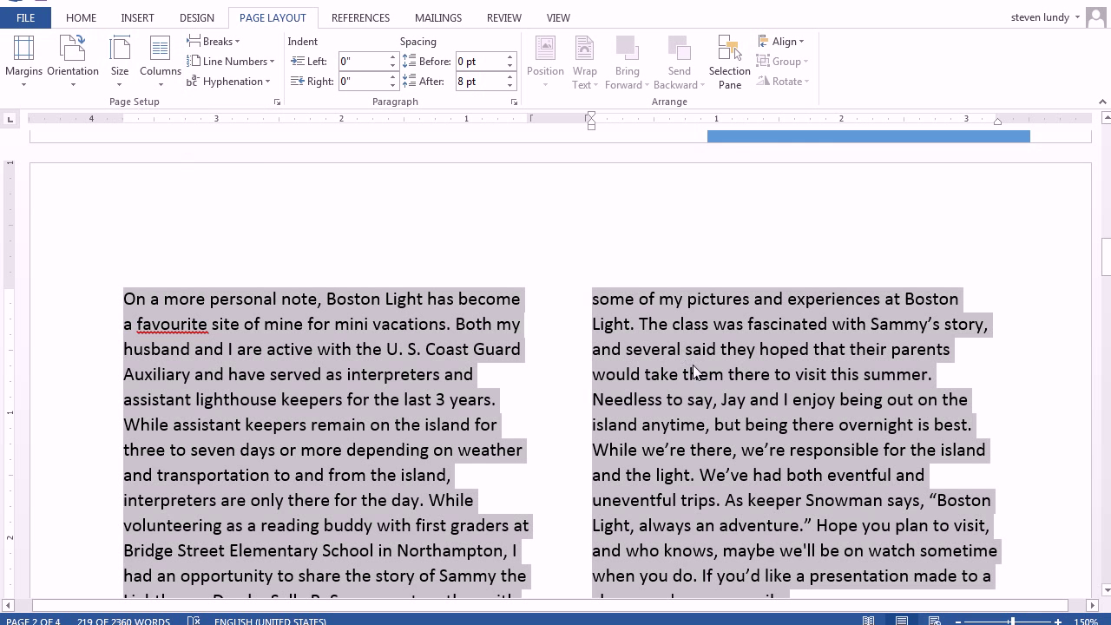
click(694, 373)
scroll(718, 386, down, 3)
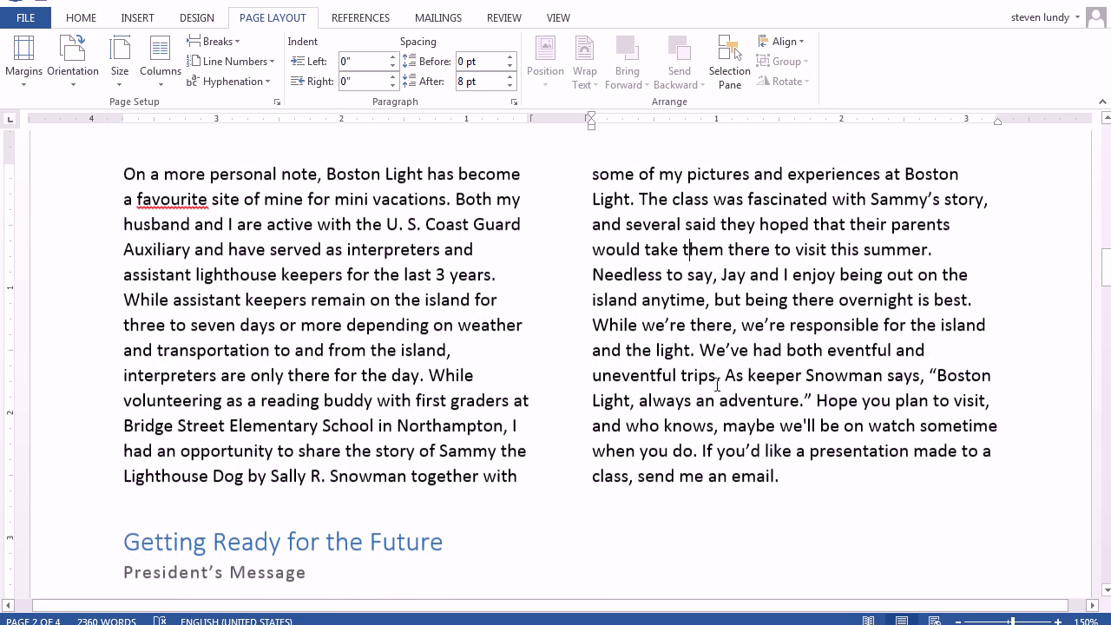
Justify the whole Boston Light article body, from "I'm enjoying all of my opportunities" through "send me an email."
drag(795, 477, 731, 477)
click(627, 425)
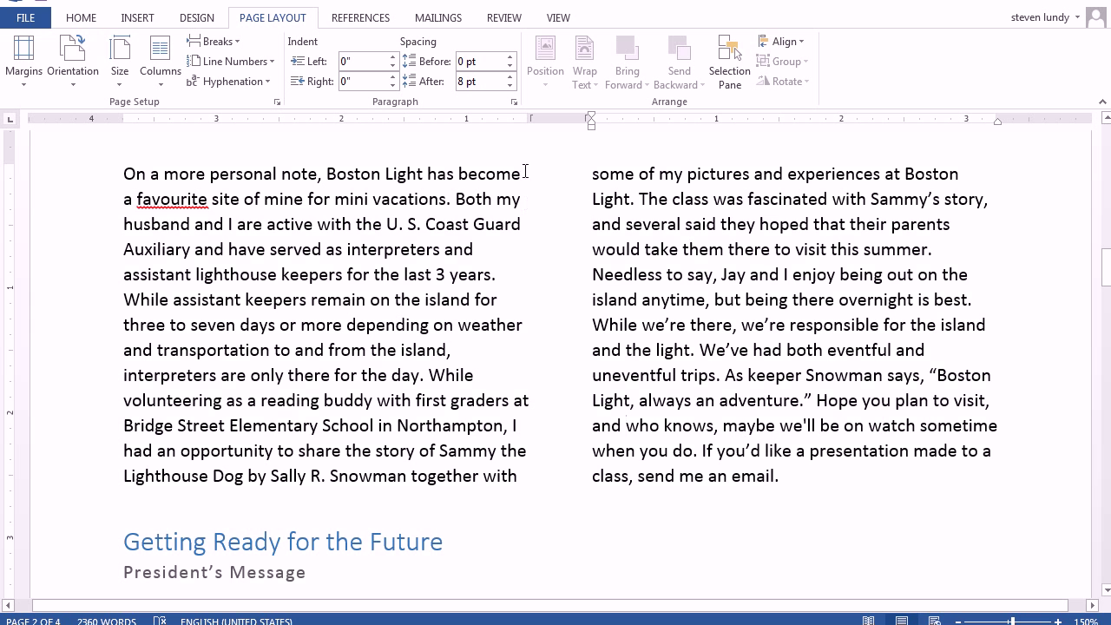
drag(751, 467, 130, 289)
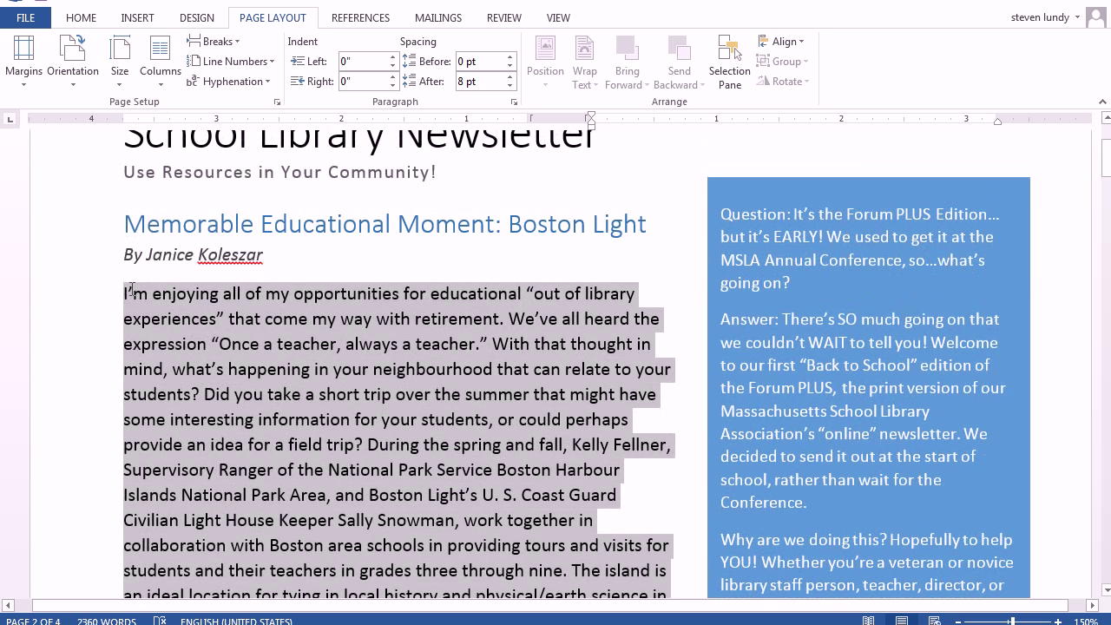
click(80, 17)
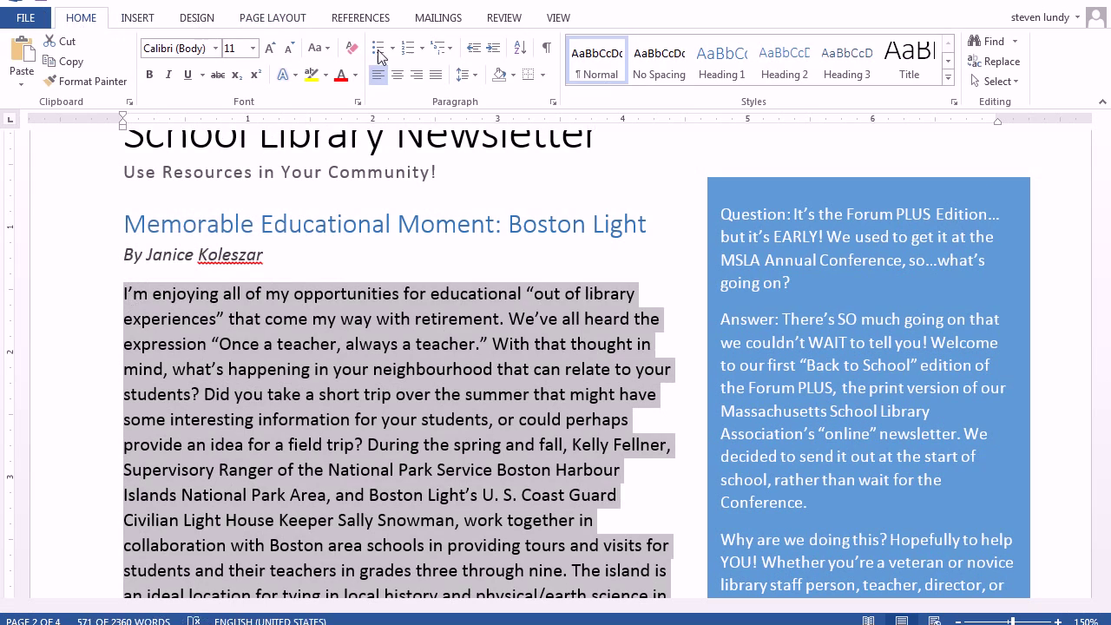
click(436, 74)
click(538, 369)
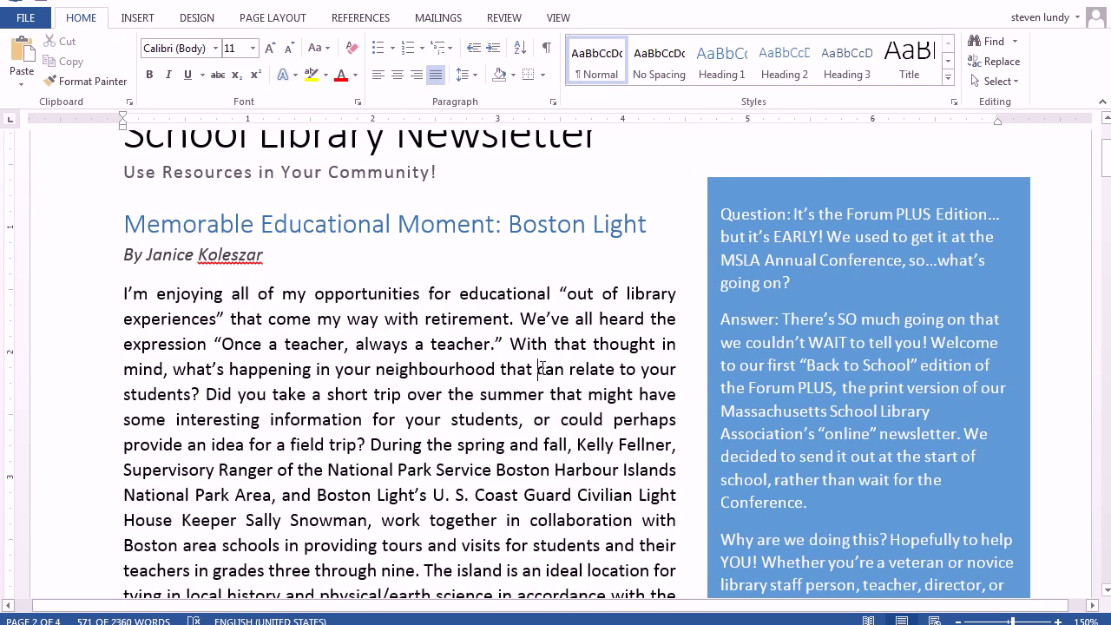
Narrow the gap between the two columns on page 2 to about 0.25 inch using the ruler
scroll(542, 360, down, 15)
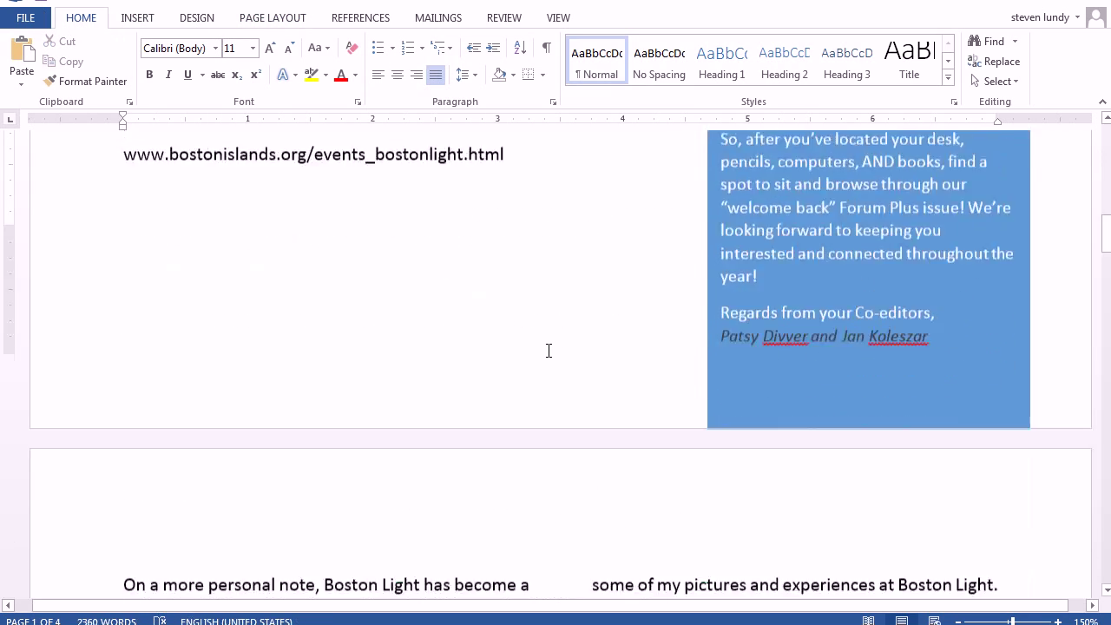
scroll(549, 351, down, 6)
click(712, 276)
scroll(712, 314, up, 1)
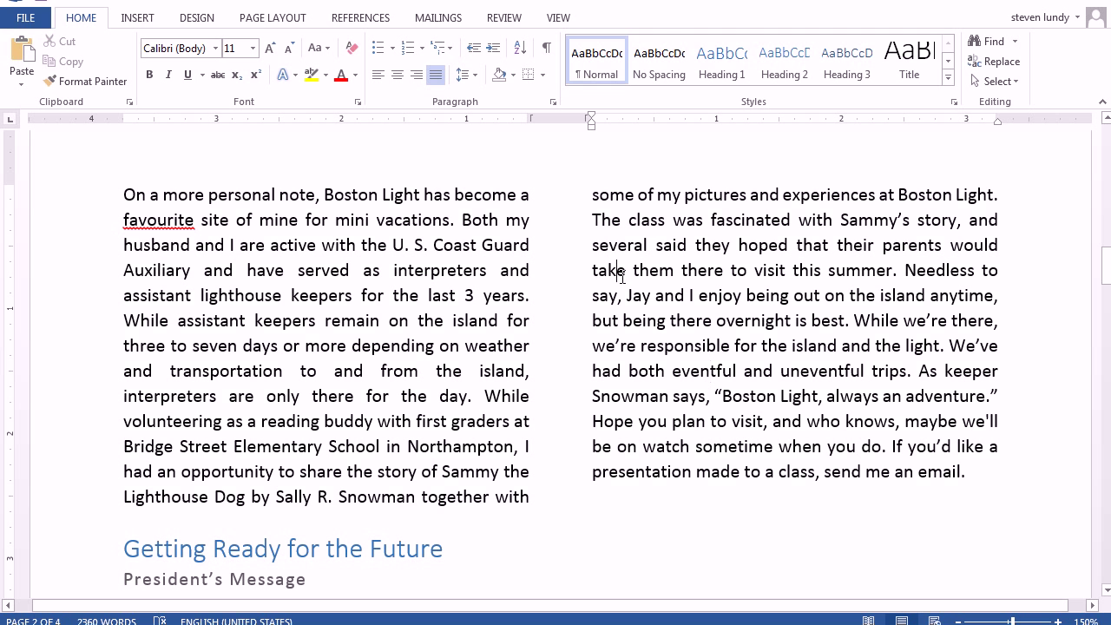
click(569, 21)
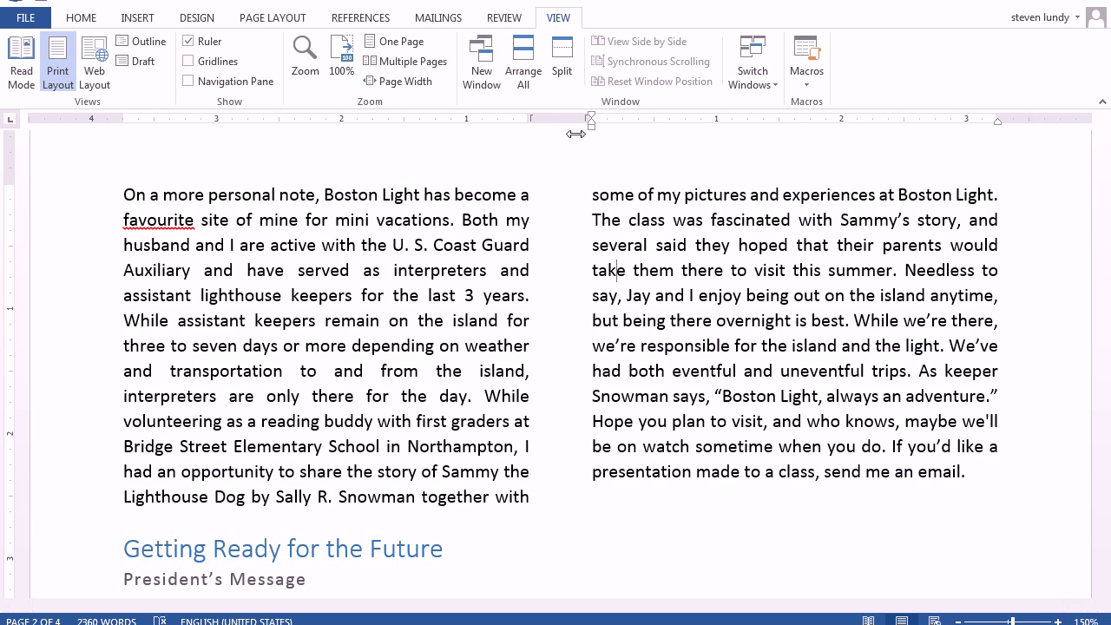
drag(530, 118, 548, 119)
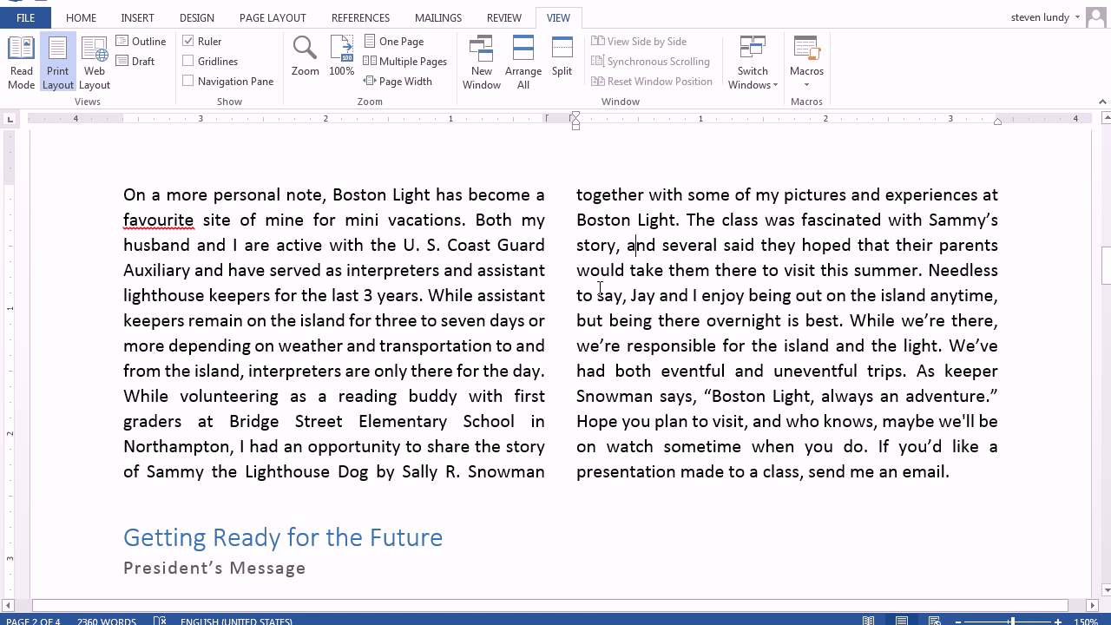
Apply the Quote style to both paragraphs of the Governor's quotation in the "Getting Ready for the Future" article
scroll(600, 289, down, 4)
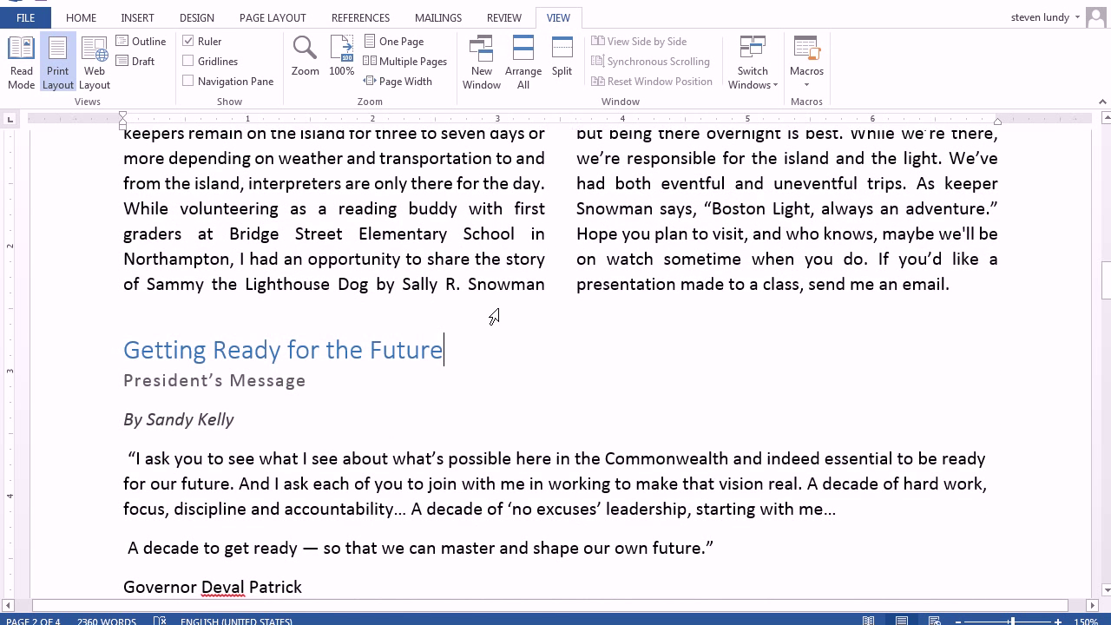
scroll(493, 318, down, 4)
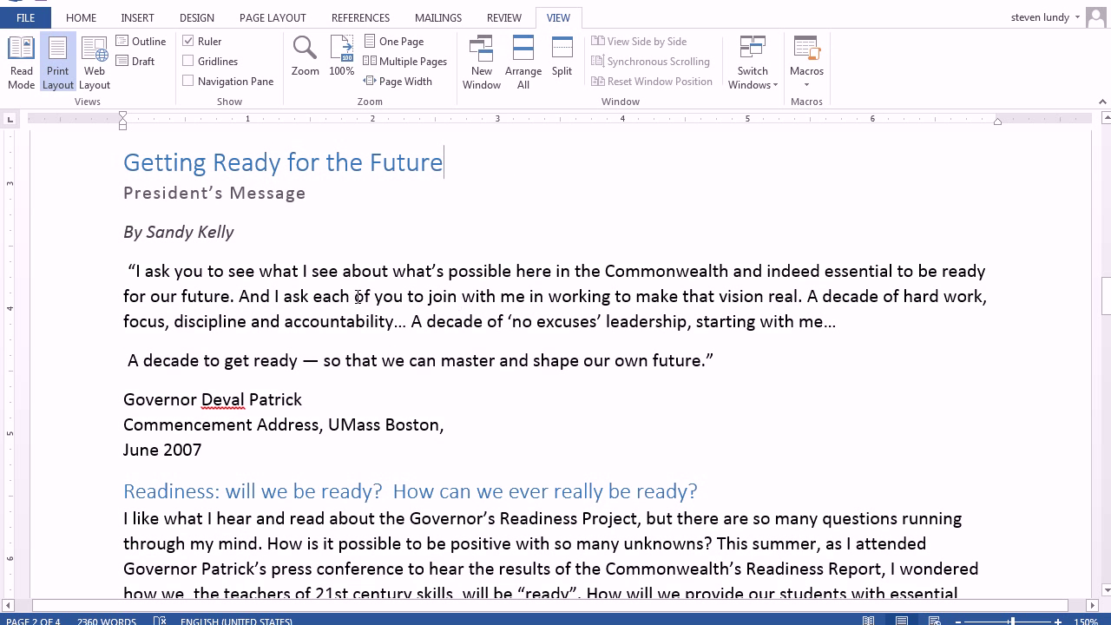
drag(129, 270, 714, 366)
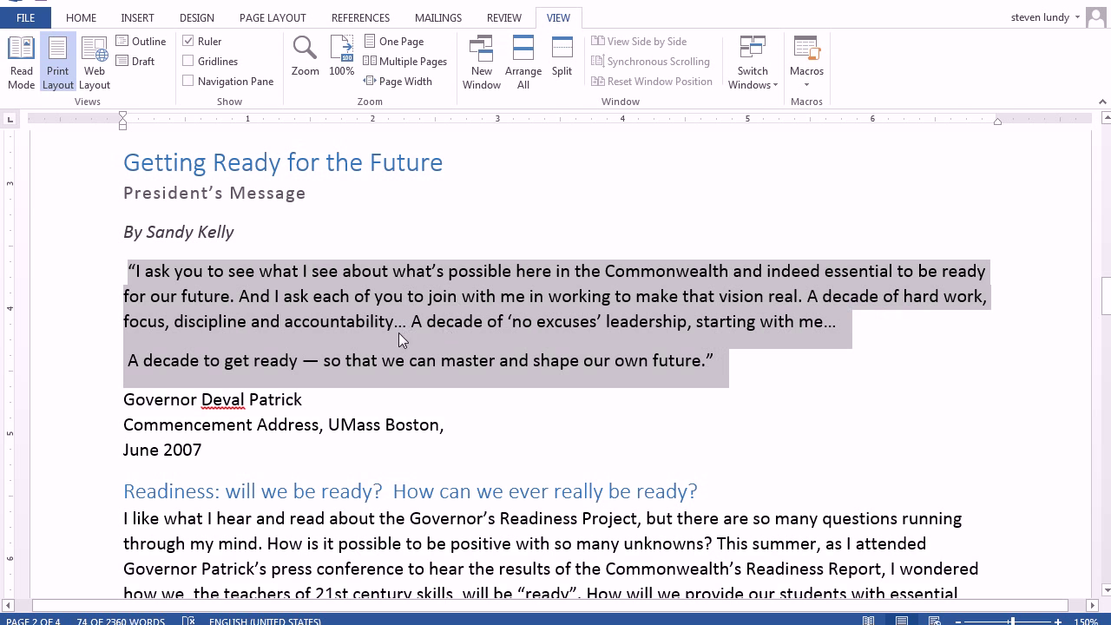
click(79, 18)
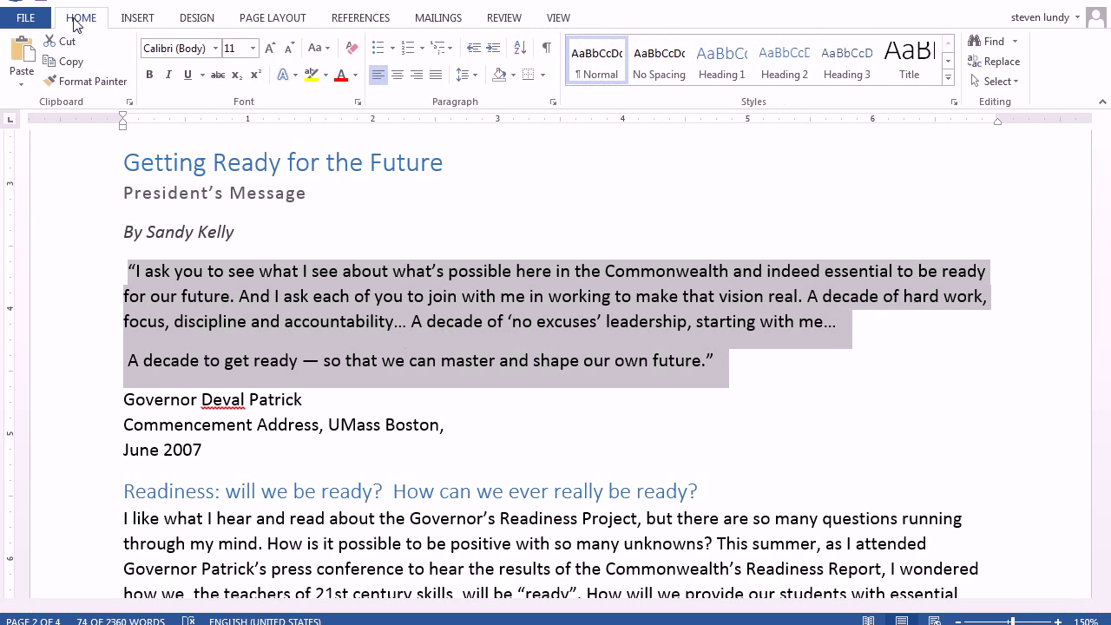
click(949, 78)
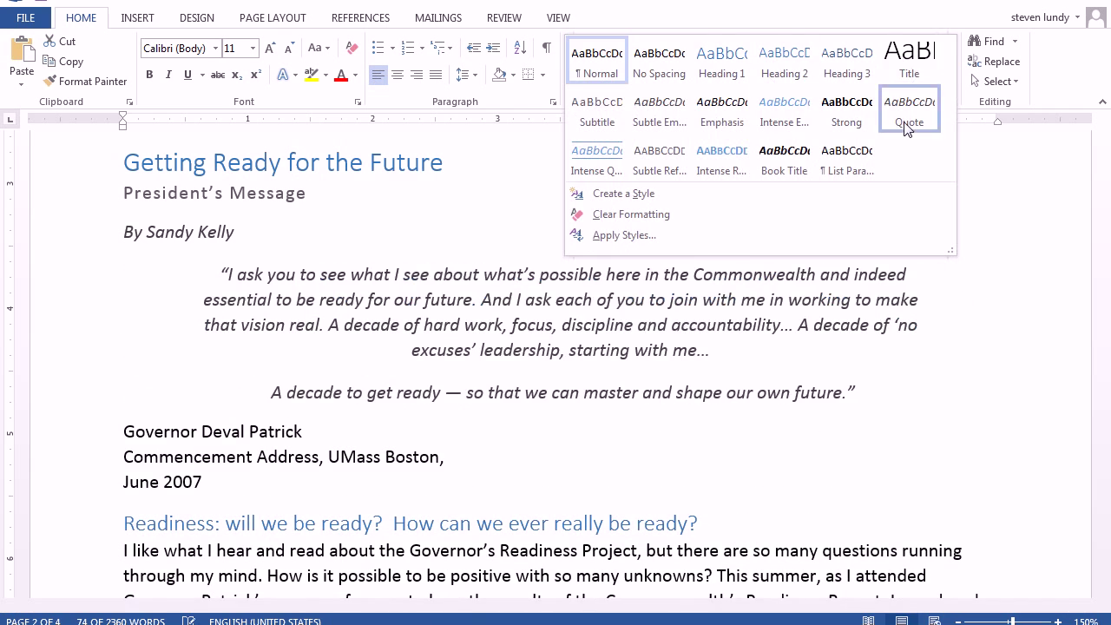
click(908, 113)
click(592, 347)
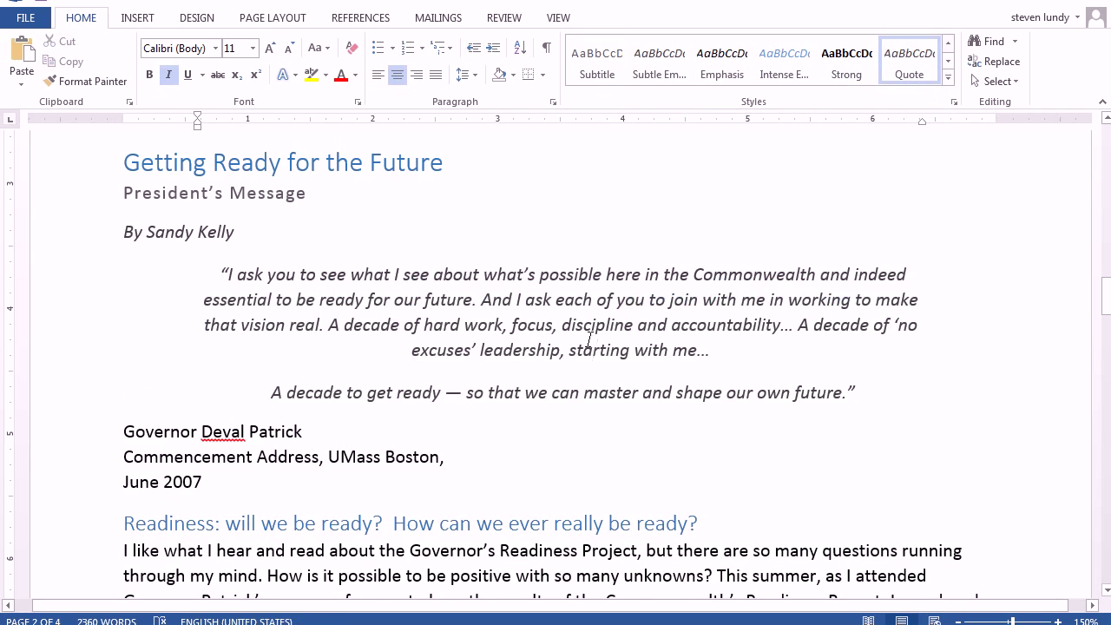
Format the two body paragraphs under "Readiness: will we be ready?" in three columns
scroll(589, 340, down, 1)
scroll(613, 268, down, 9)
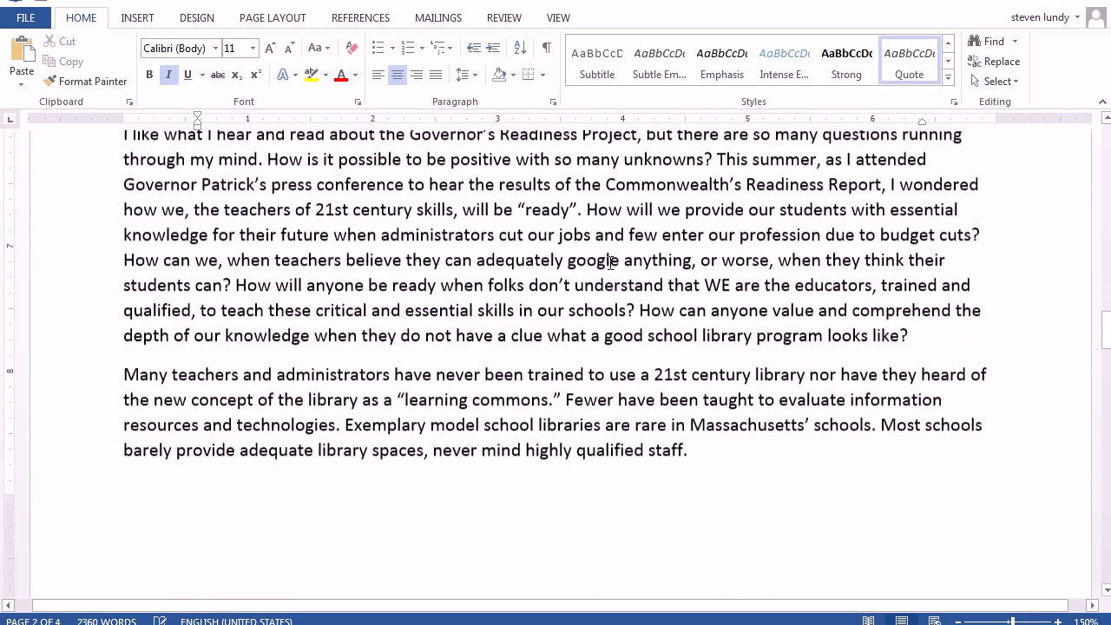
scroll(609, 258, down, 2)
scroll(609, 256, up, 7)
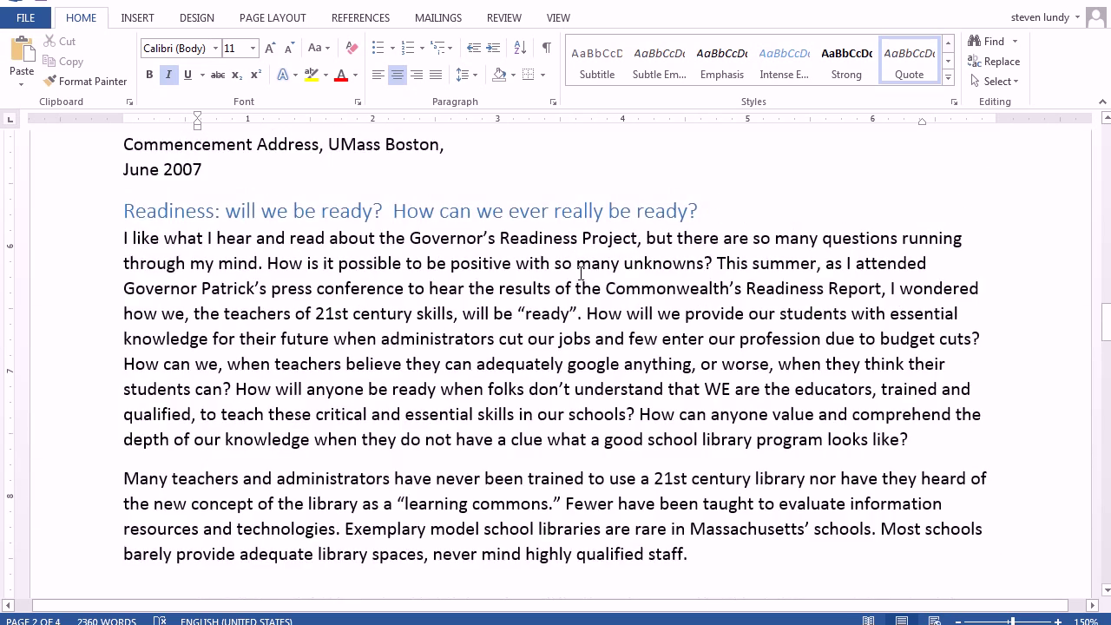
scroll(580, 274, down, 1)
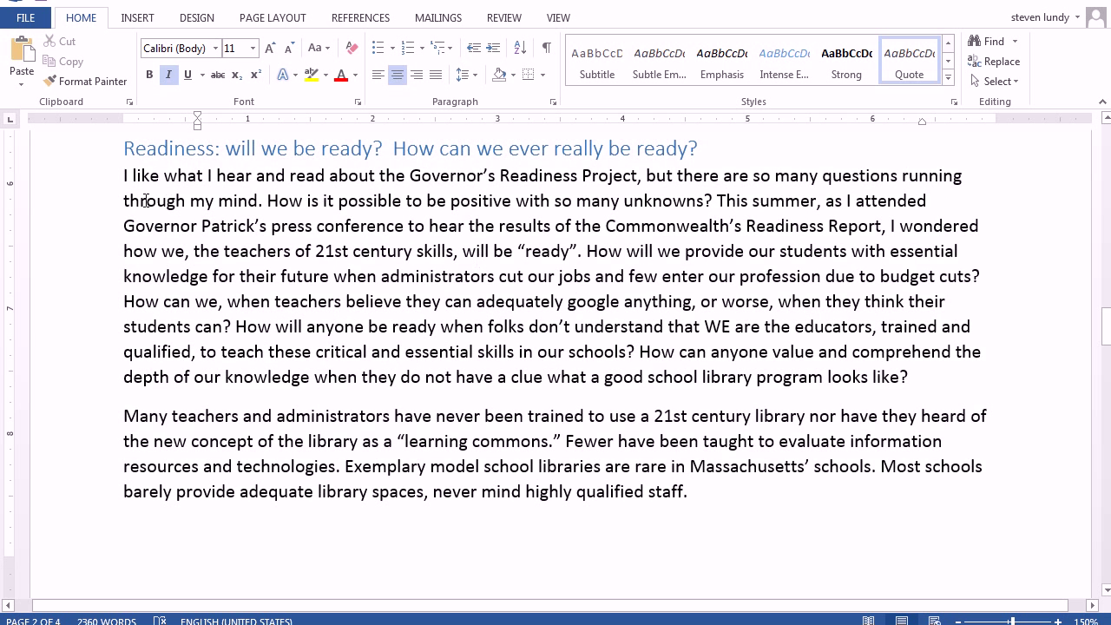
drag(123, 176, 705, 491)
click(276, 18)
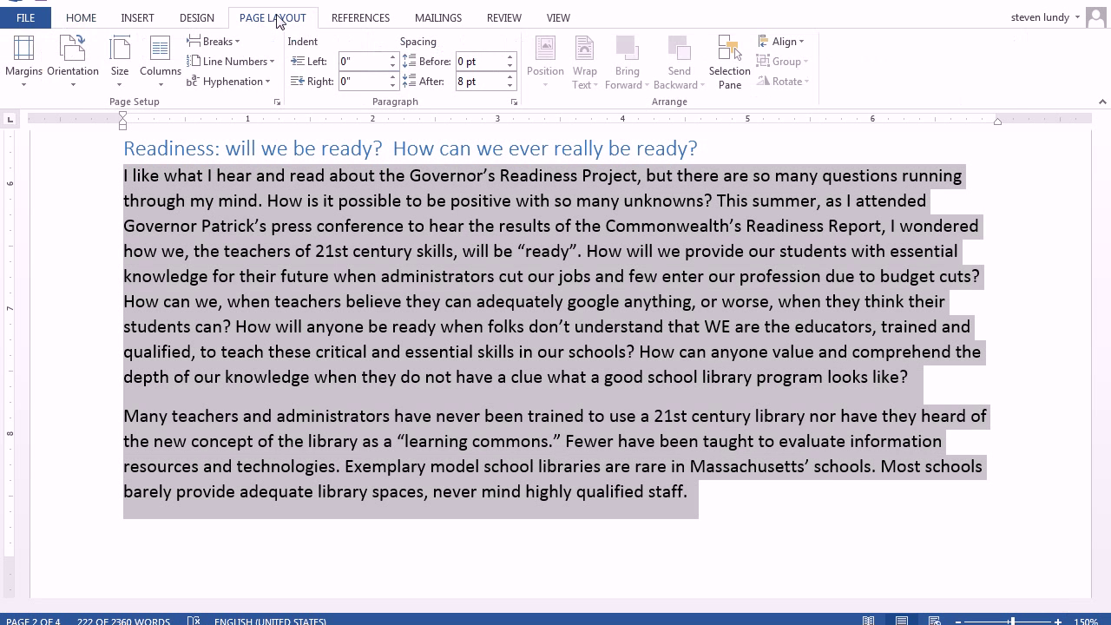
click(160, 74)
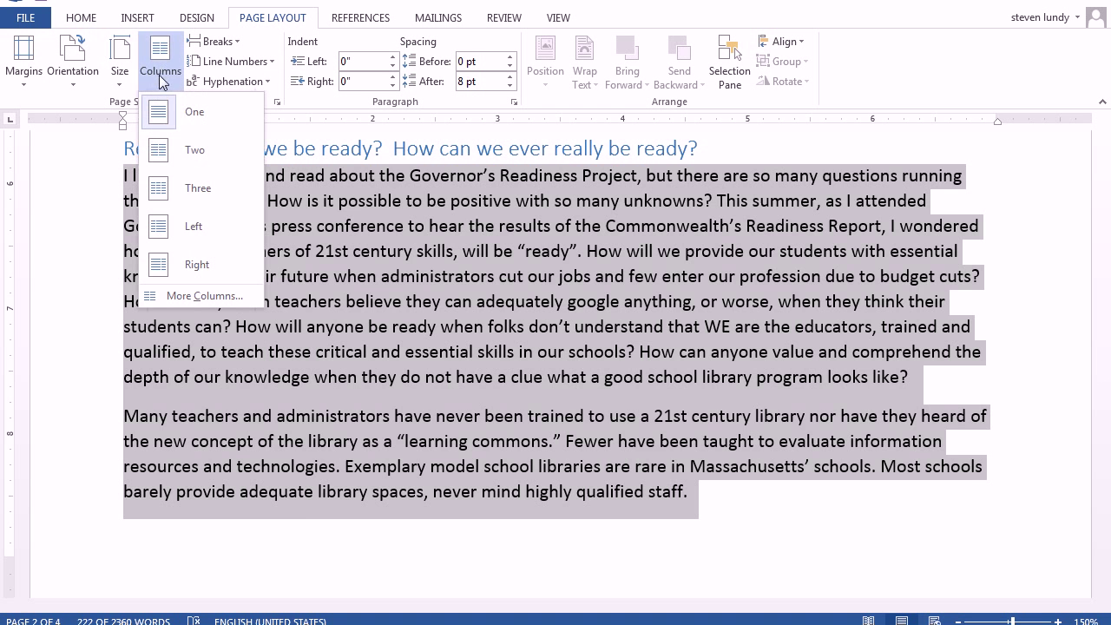
click(195, 191)
Justify the three-column Readiness text and narrow the gap between its columns to about 0.2 inch
click(83, 19)
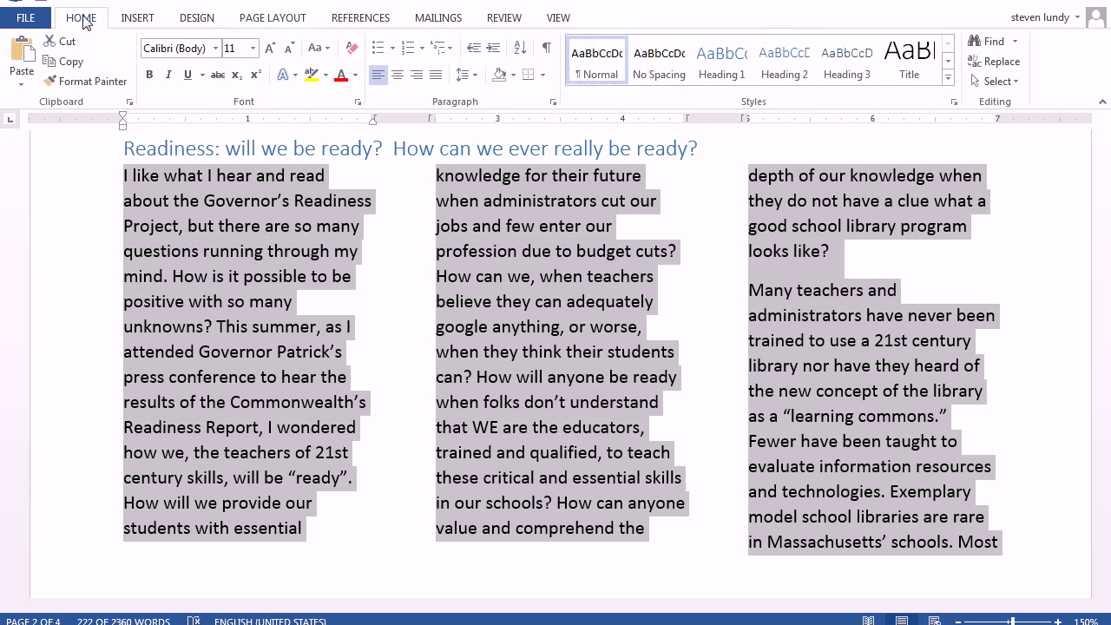
click(435, 75)
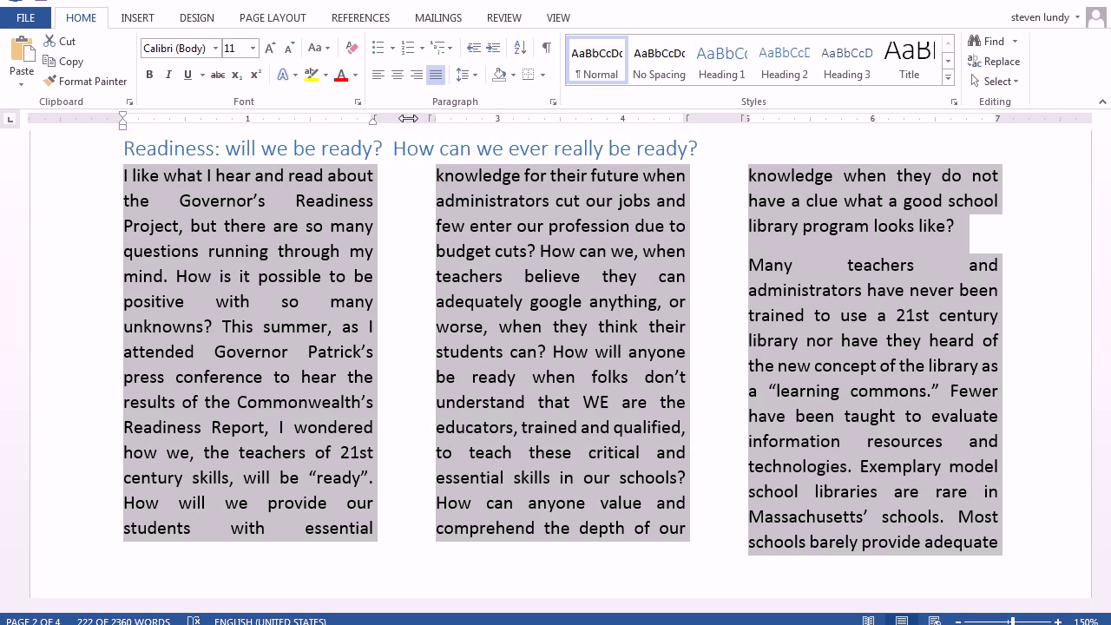
click(470, 201)
mouse_move(402, 119)
mouse_down()
mouse_move(372, 119)
mouse_move(395, 119)
mouse_up()
Format the body under "How will we be ready with so many road blocks?" through "we will be ready!" in three columns about 0.2 inch apart
scroll(517, 273, down, 5)
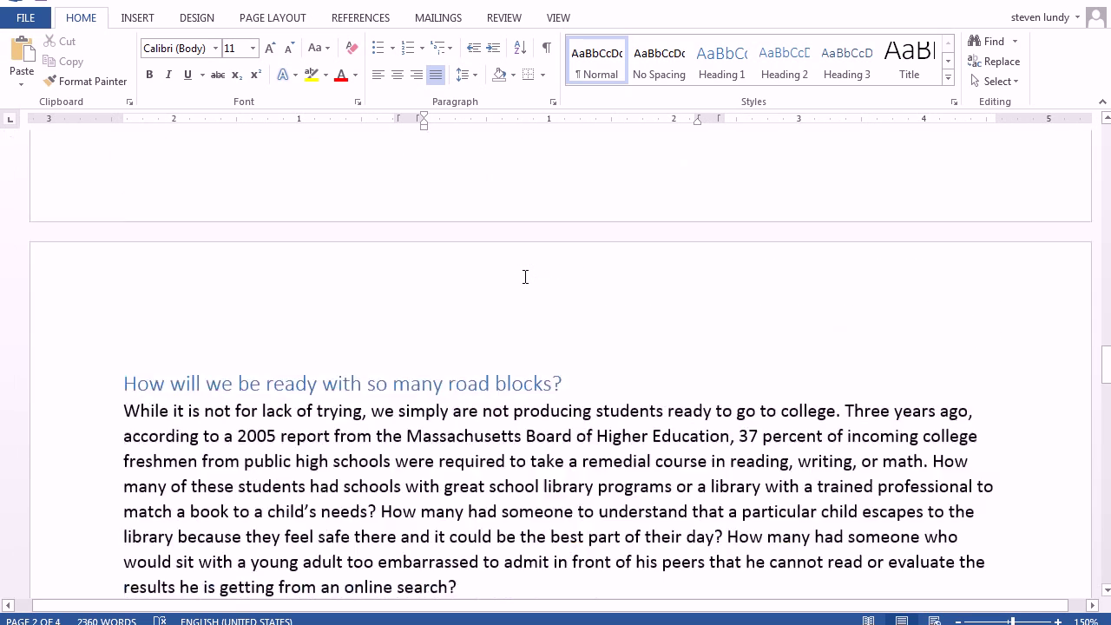
scroll(525, 277, down, 3)
drag(126, 251, 395, 117)
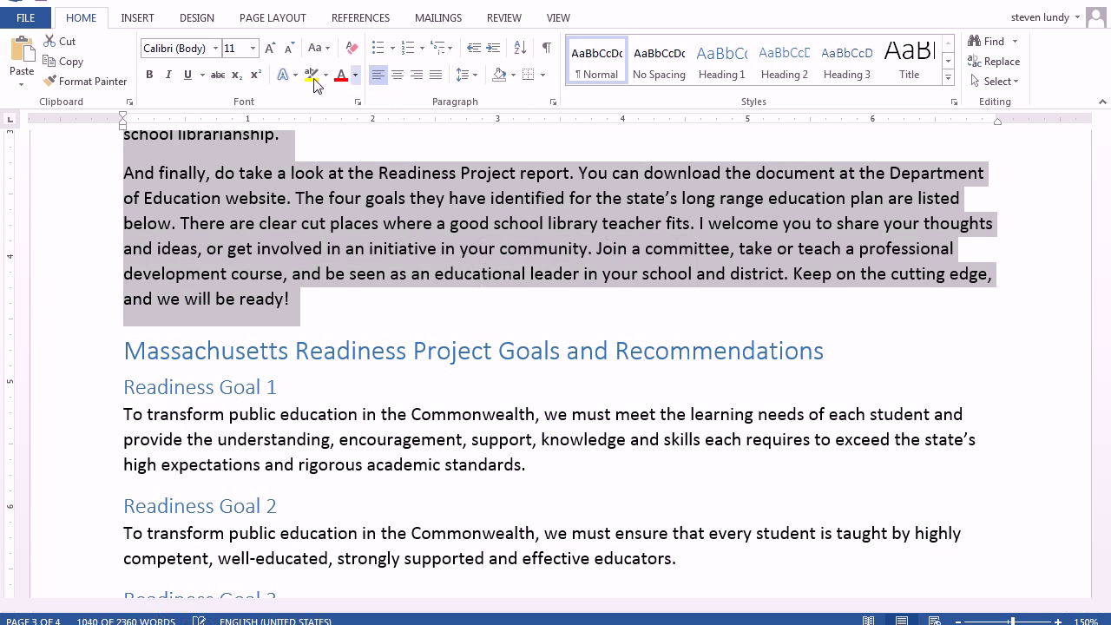
click(273, 18)
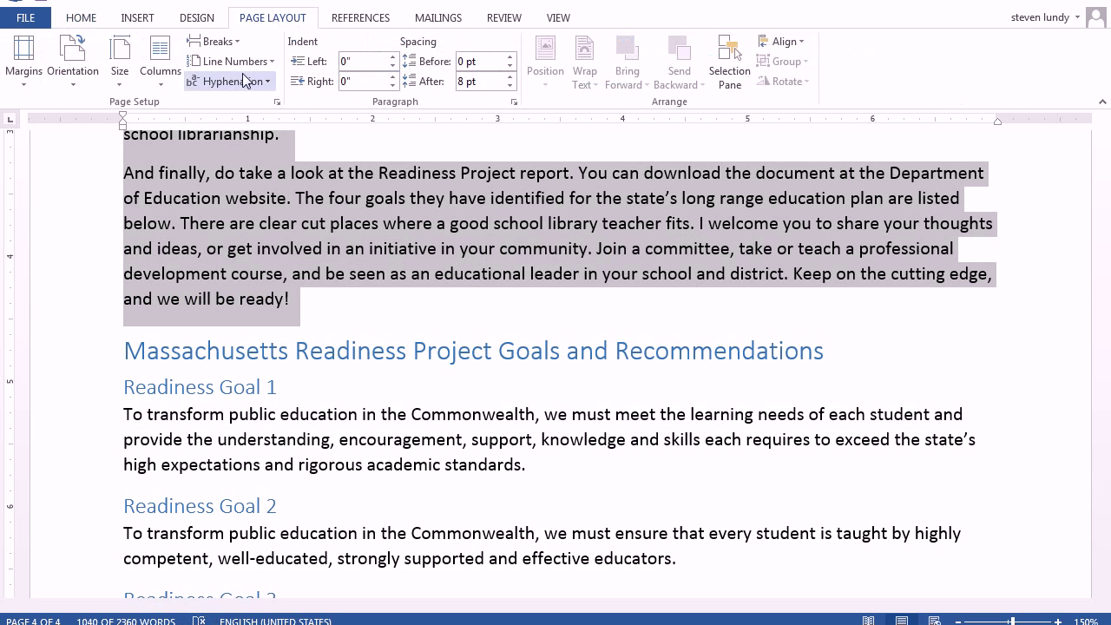
click(159, 77)
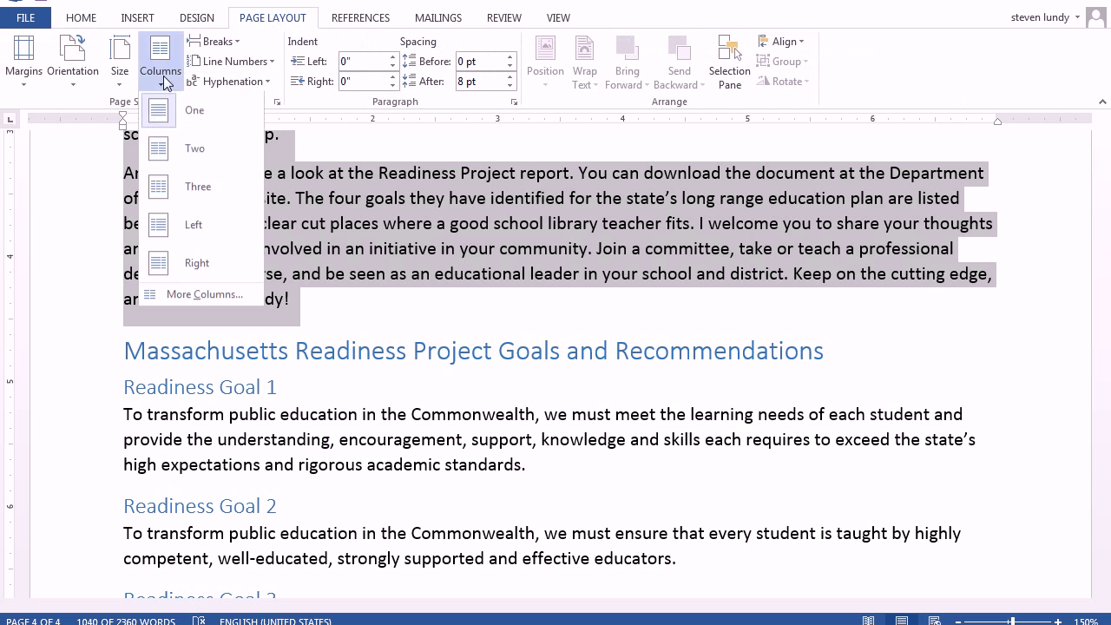
click(196, 187)
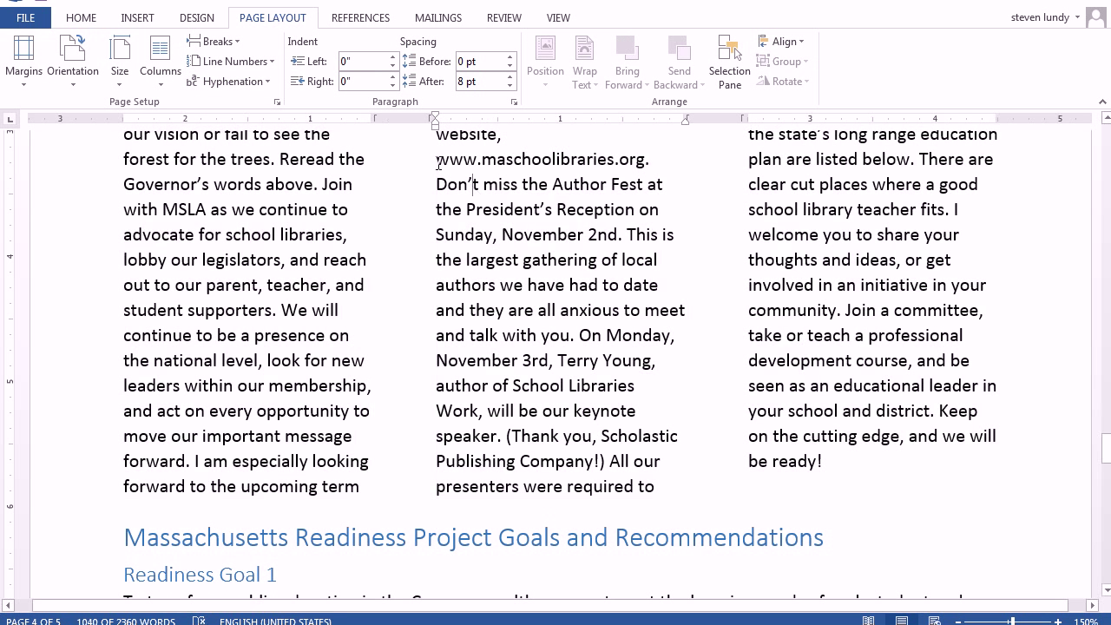
drag(396, 120, 397, 121)
Justify all text from "While it is not for lack of trying" through the Readiness Goal 4 paragraph
scroll(452, 168, up, 20)
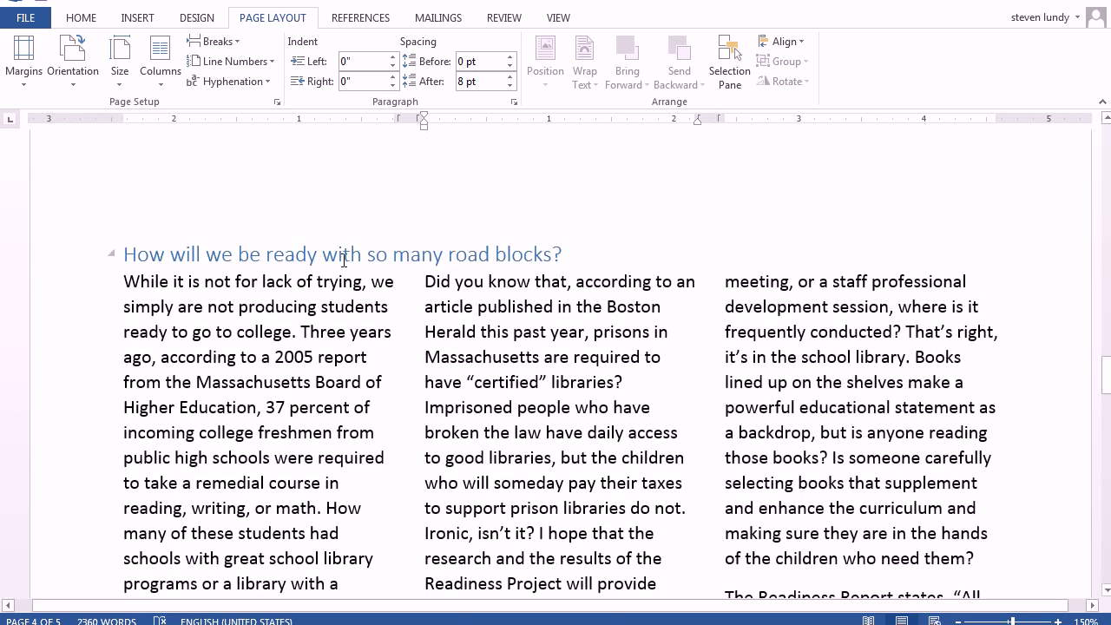
scroll(426, 512, up, 2)
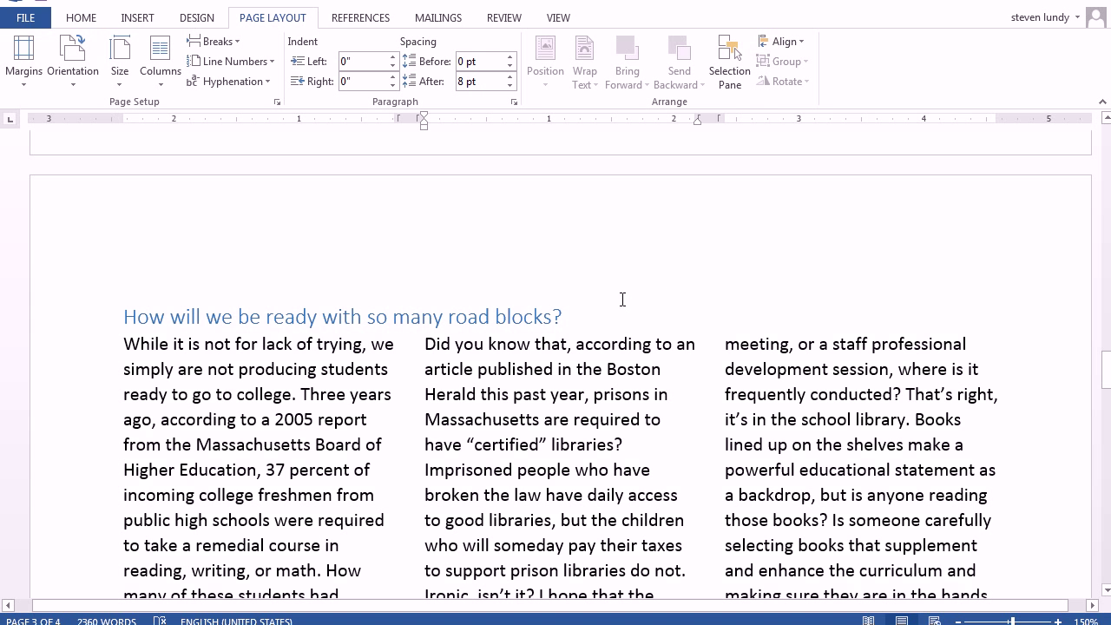
scroll(614, 417, up, 1)
scroll(521, 391, down, 3)
scroll(260, 347, up, 2)
drag(129, 280, 628, 479)
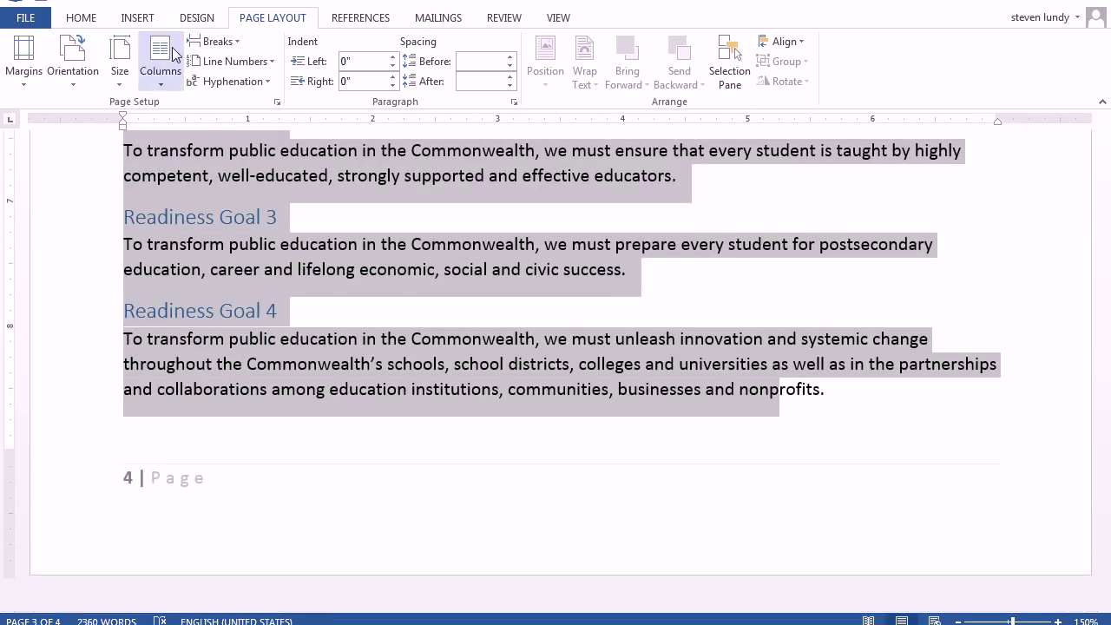
click(87, 18)
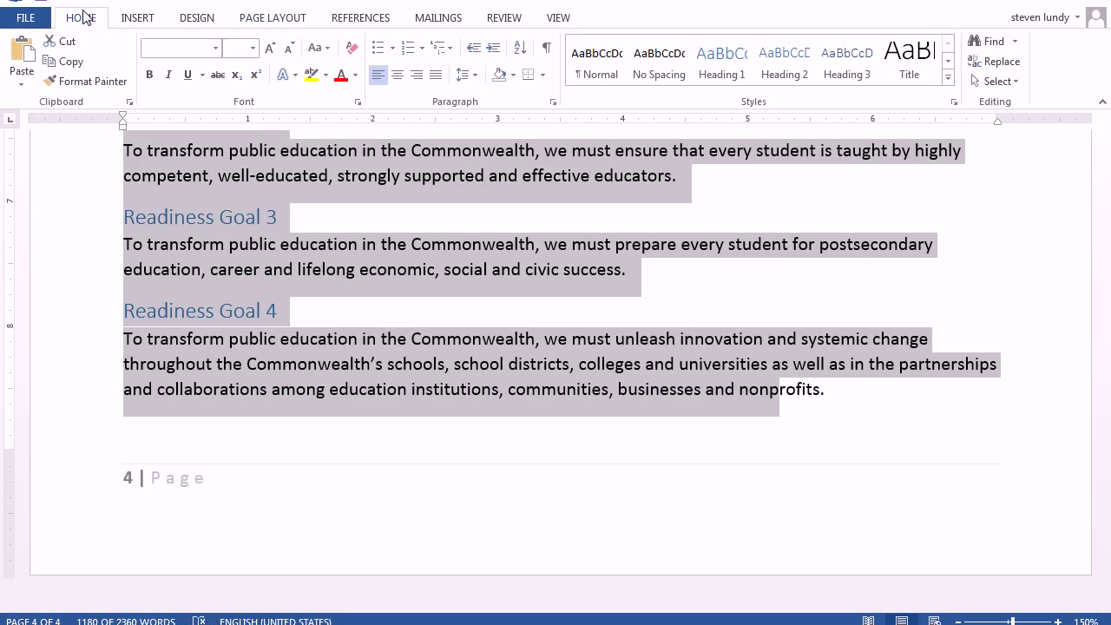
click(437, 76)
click(577, 247)
Examine the spacing between words in the justified three-column text of the road blocks section
scroll(577, 246, up, 20)
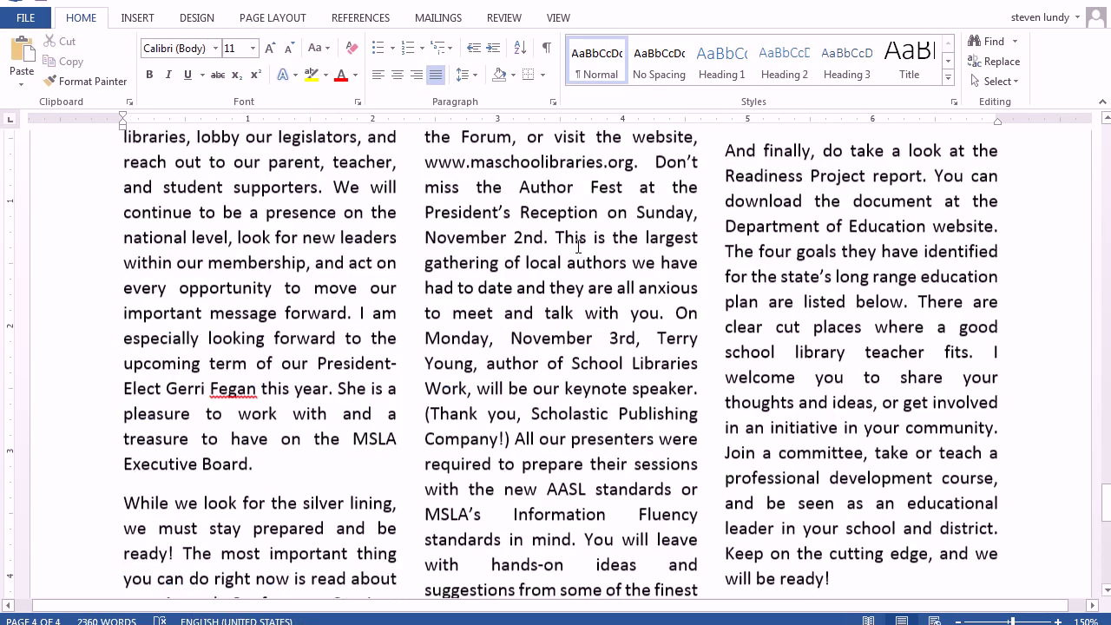
scroll(577, 246, up, 20)
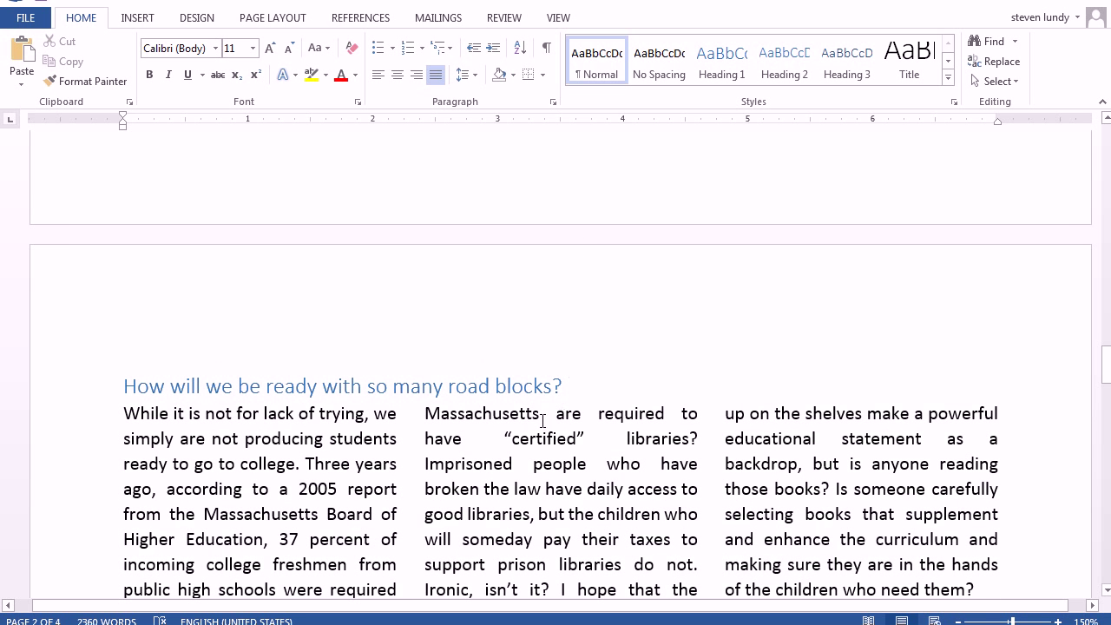
click(500, 440)
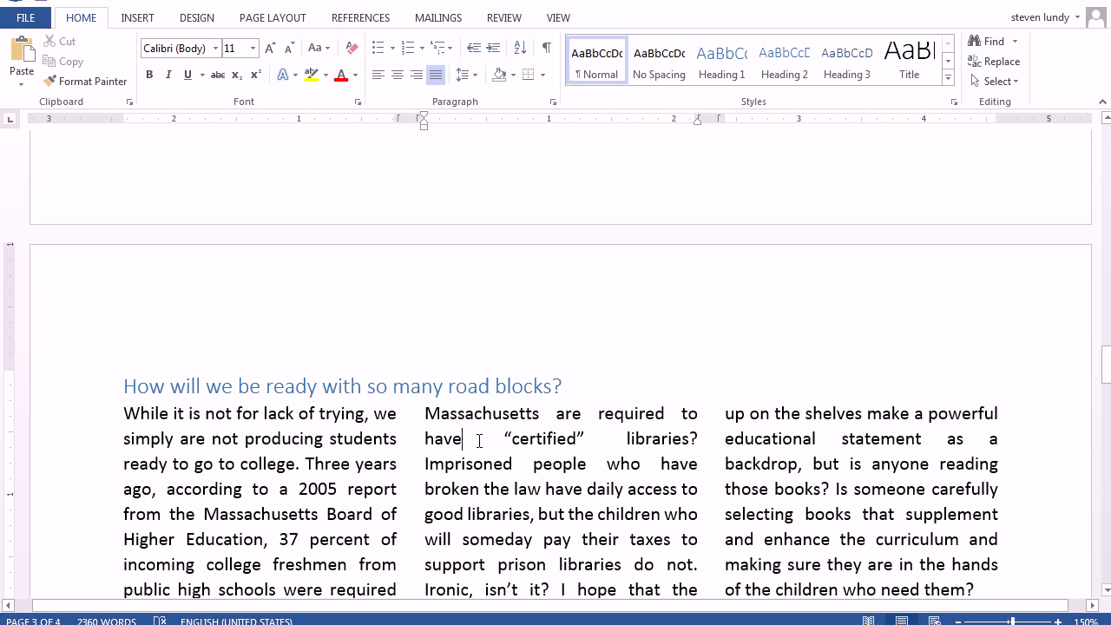
drag(500, 440, 464, 440)
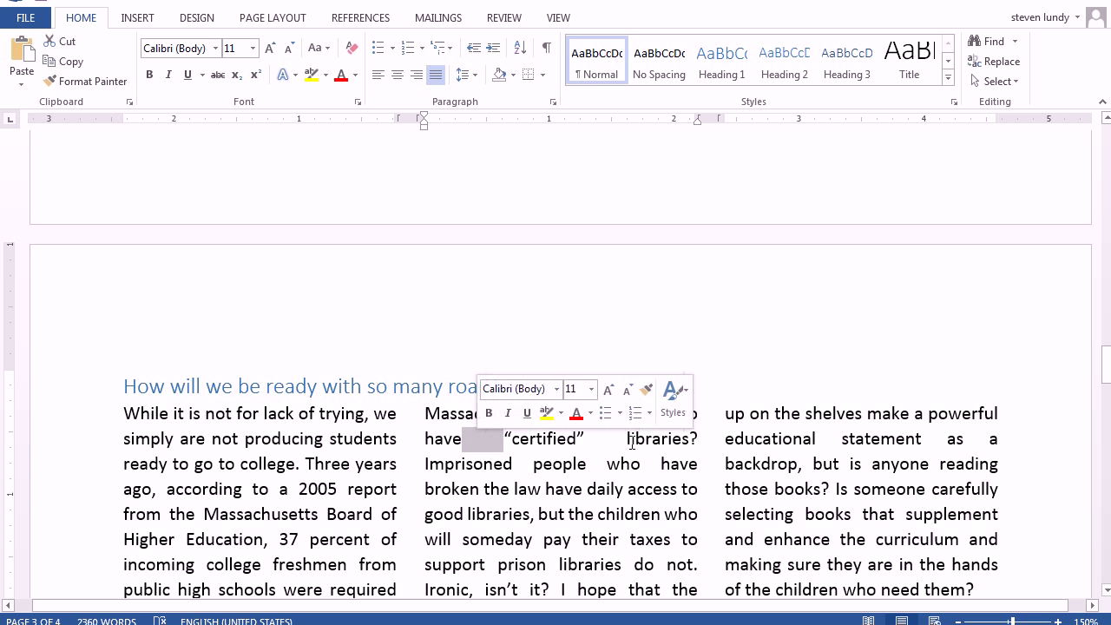
drag(621, 443, 585, 440)
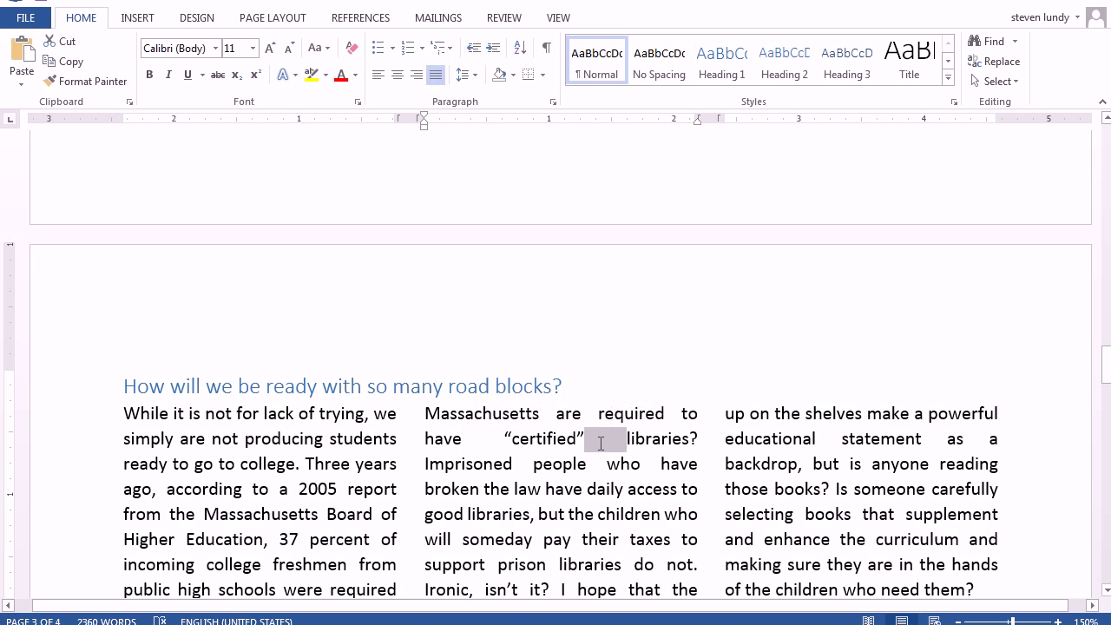
click(598, 492)
click(868, 463)
scroll(872, 451, down, 5)
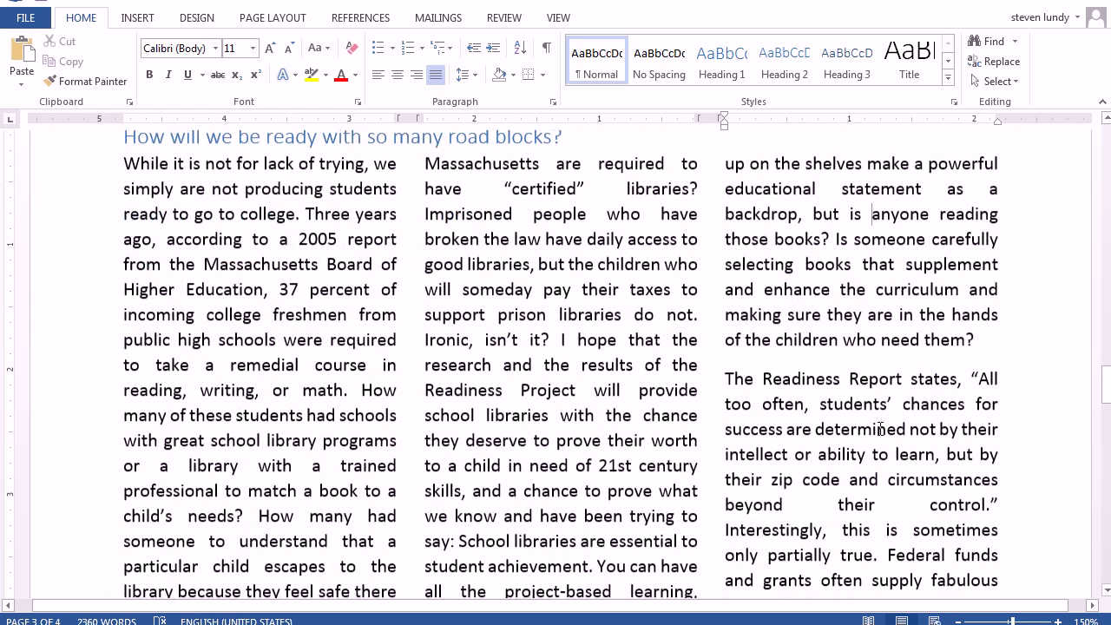
scroll(862, 421, down, 3)
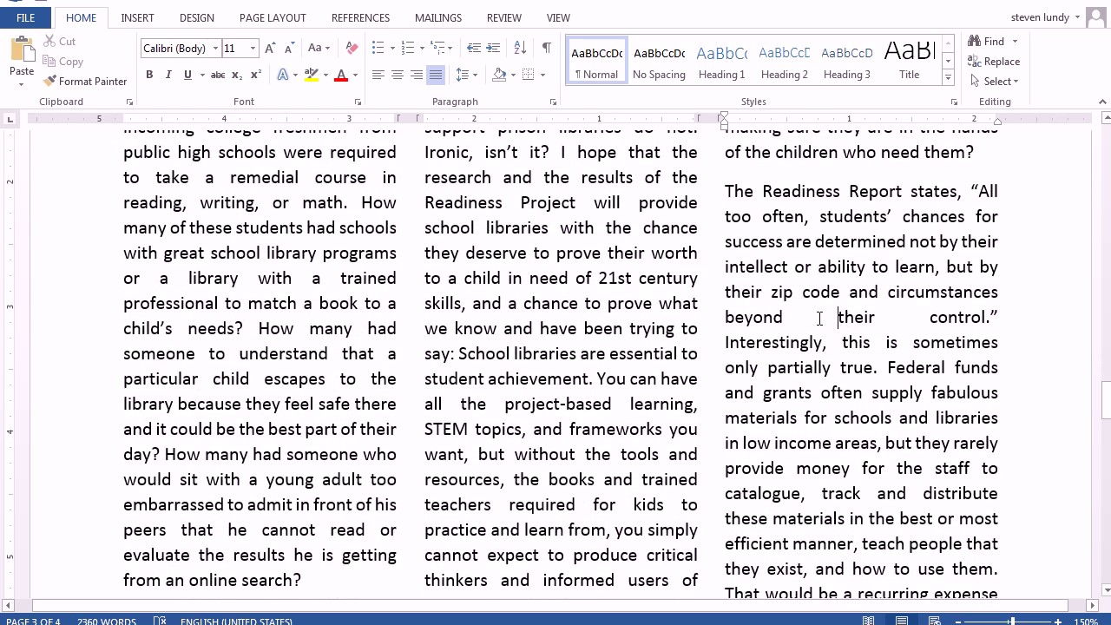
double_click(904, 327)
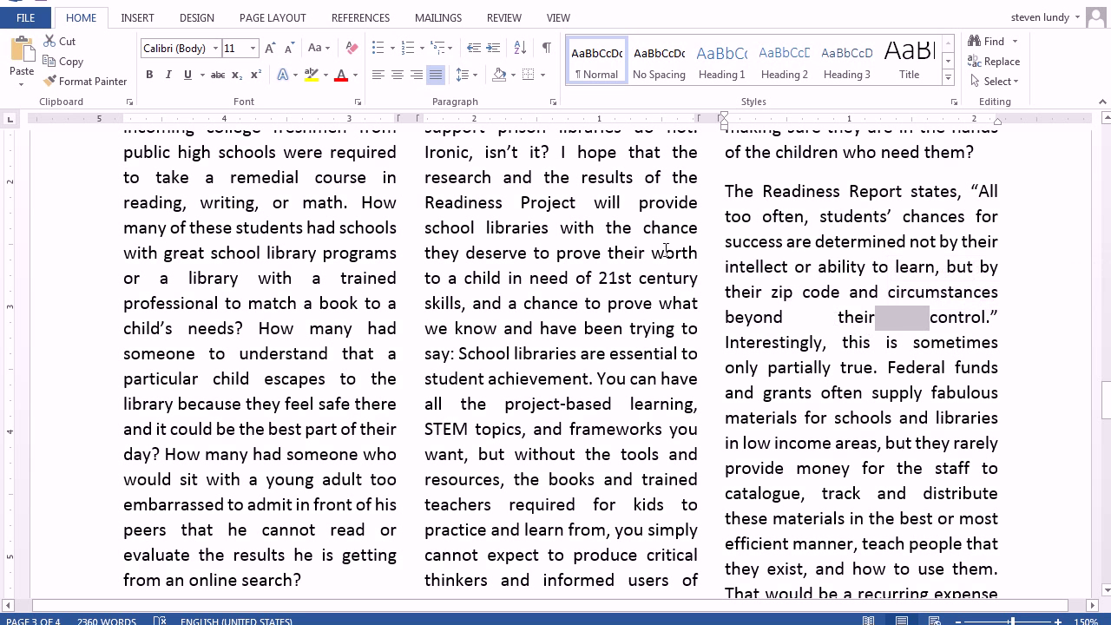
click(575, 228)
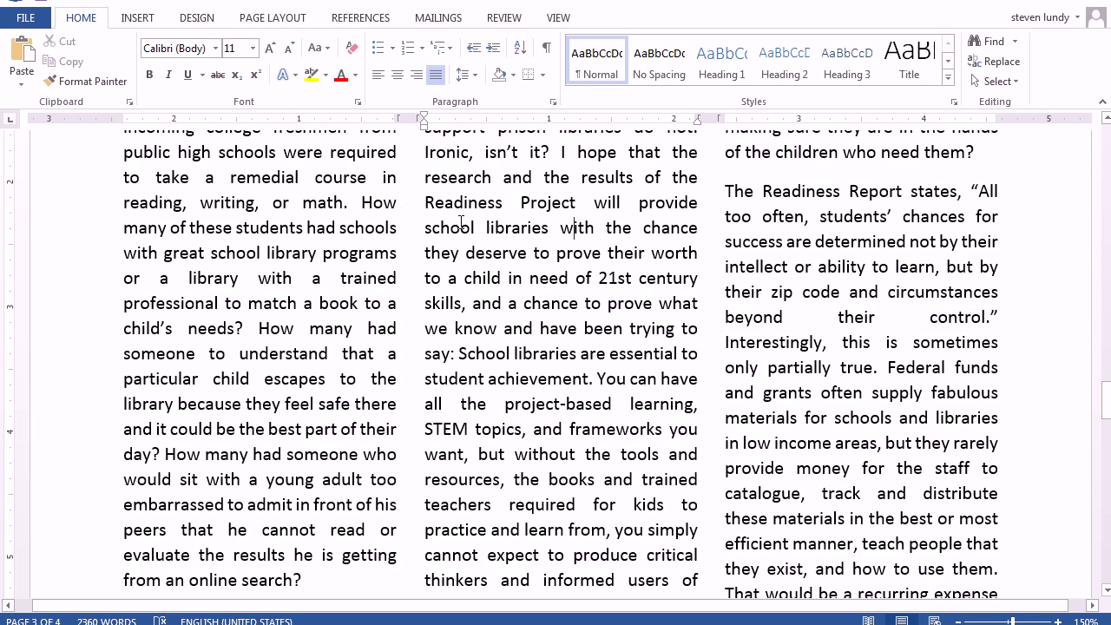
Turn on automatic hyphenation for the document and check the word spacing in the three-column text
click(346, 18)
click(294, 20)
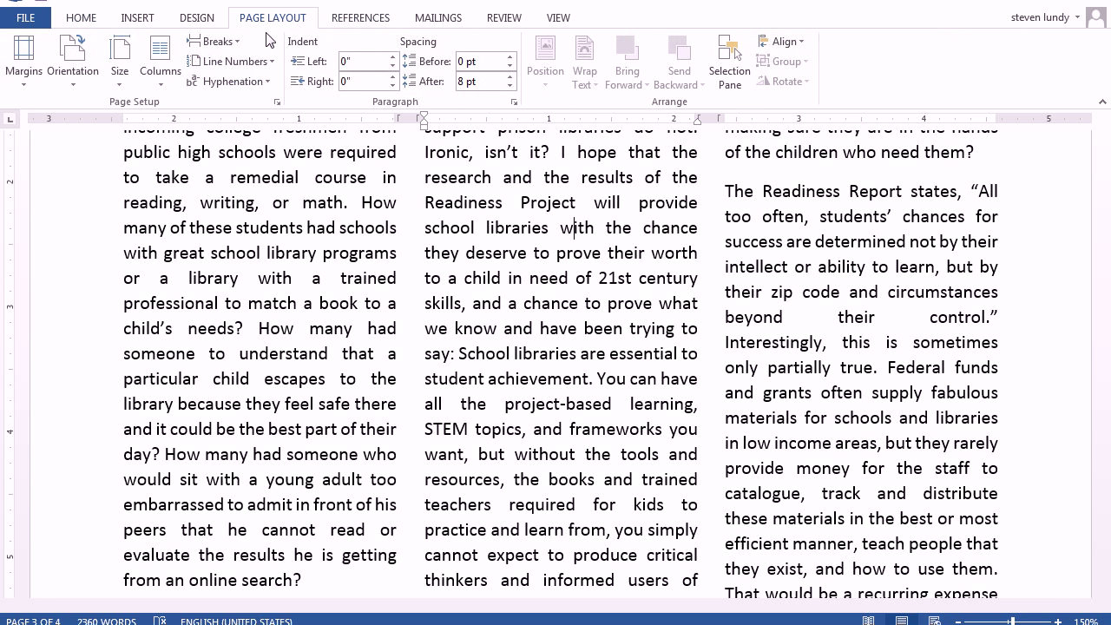
click(251, 78)
click(257, 118)
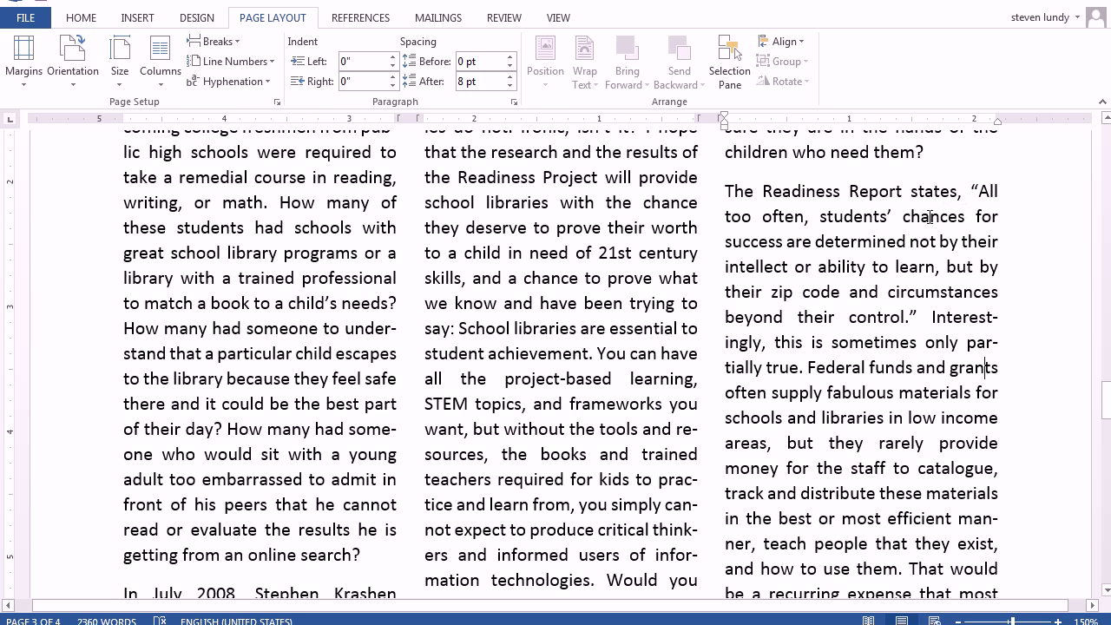
click(572, 352)
scroll(572, 347, up, 5)
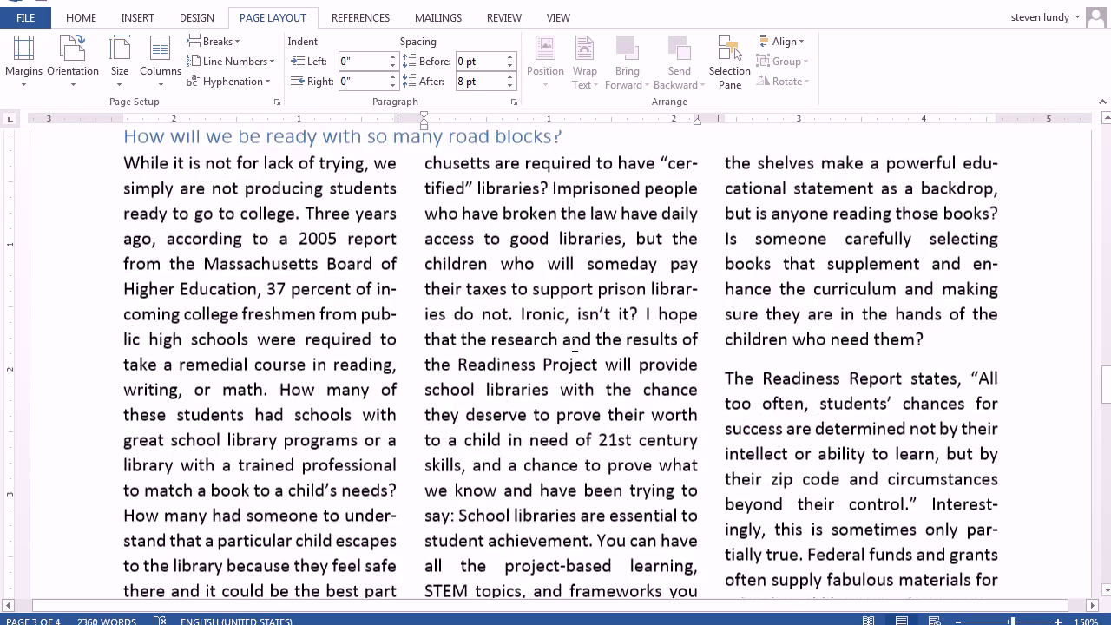
scroll(571, 346, down, 5)
scroll(571, 345, down, 12)
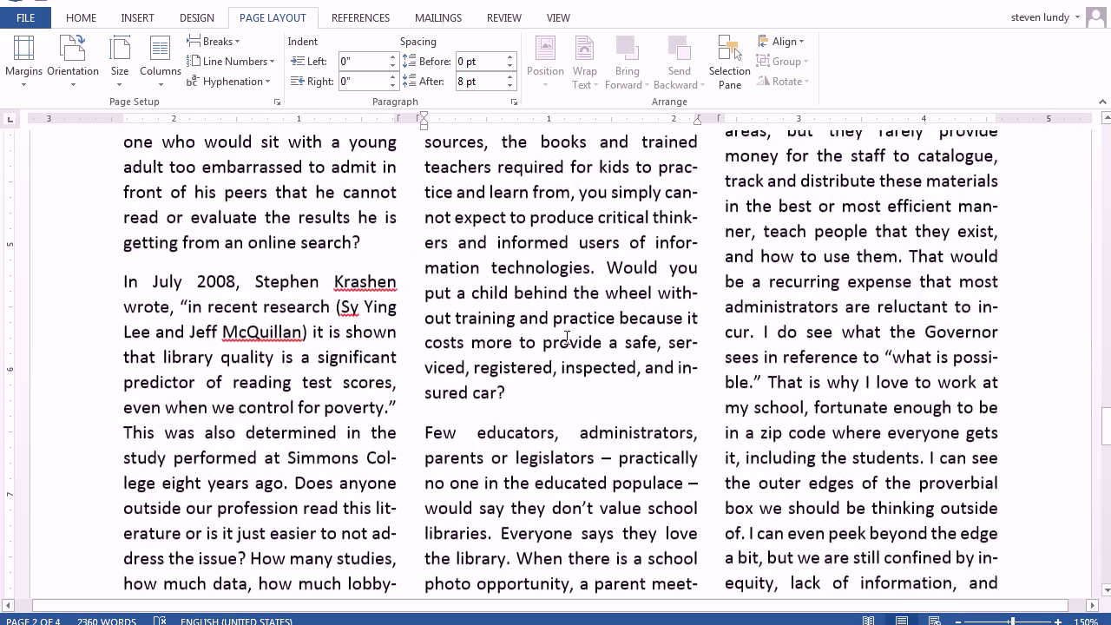
Format the text from the Readiness Goal 1 heading through the Readiness Goal 4 paragraph in two columns
scroll(564, 339, down, 7)
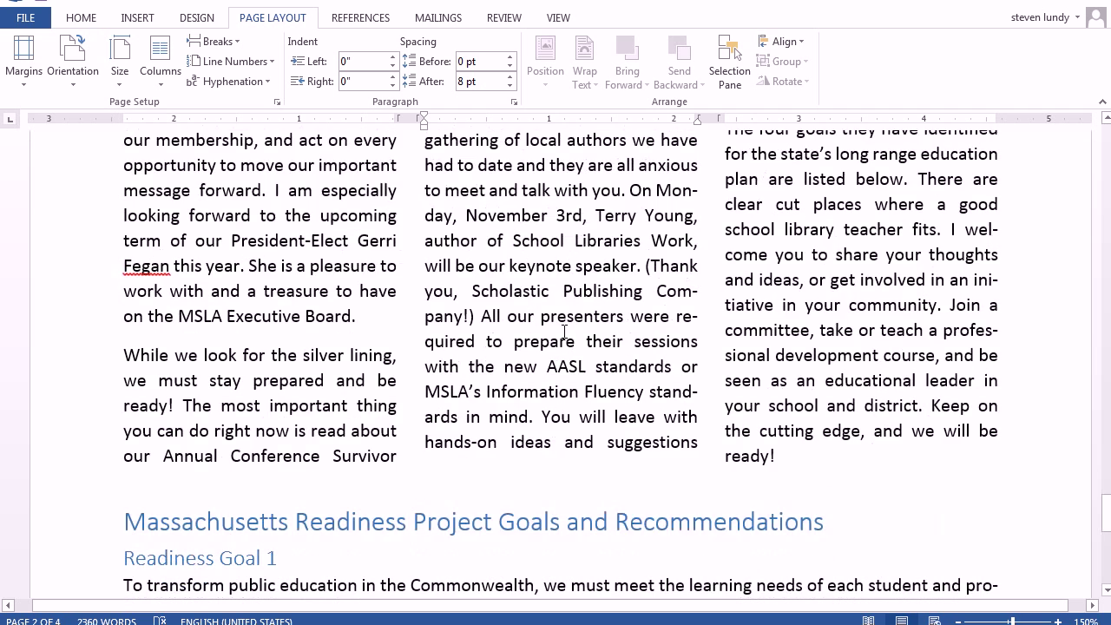
scroll(577, 329, down, 2)
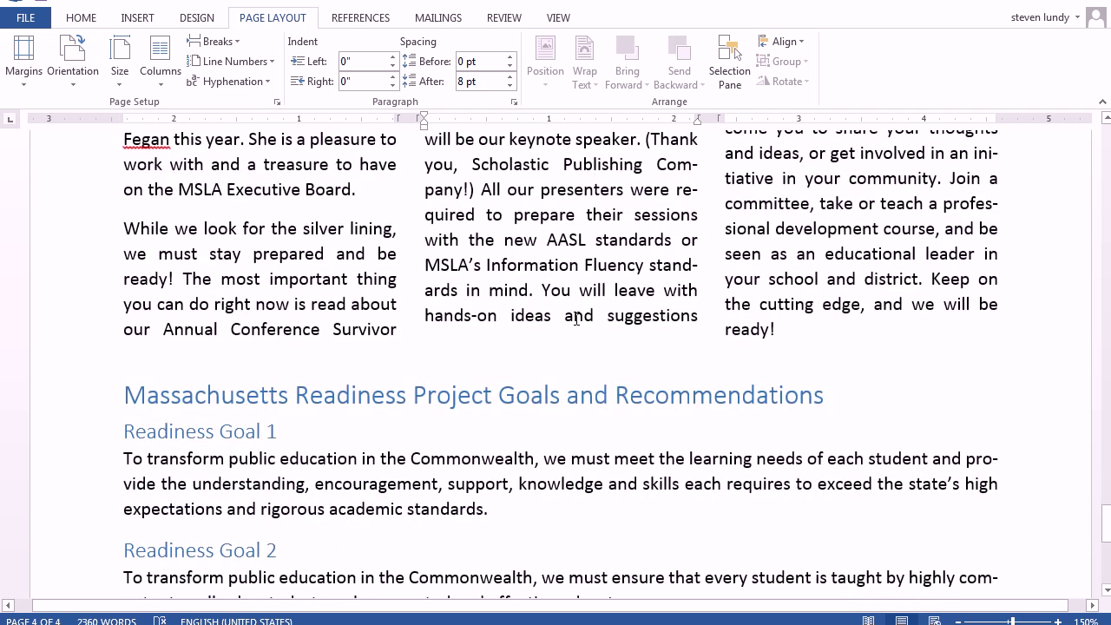
scroll(577, 320, down, 7)
scroll(598, 365, down, 2)
scroll(460, 350, up, 5)
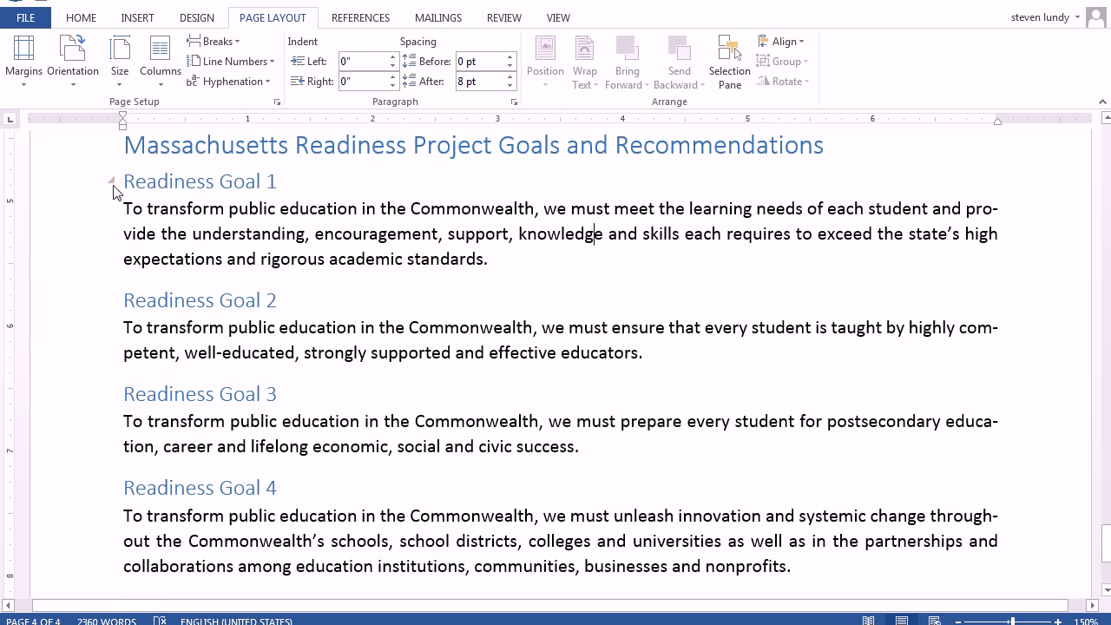
drag(123, 180, 823, 572)
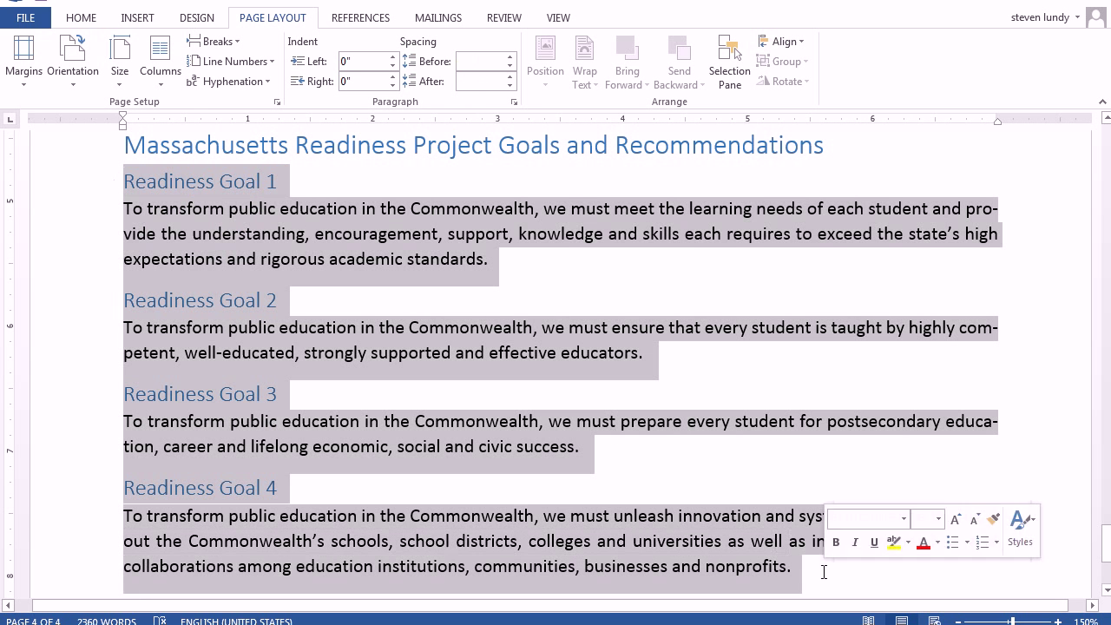
click(160, 71)
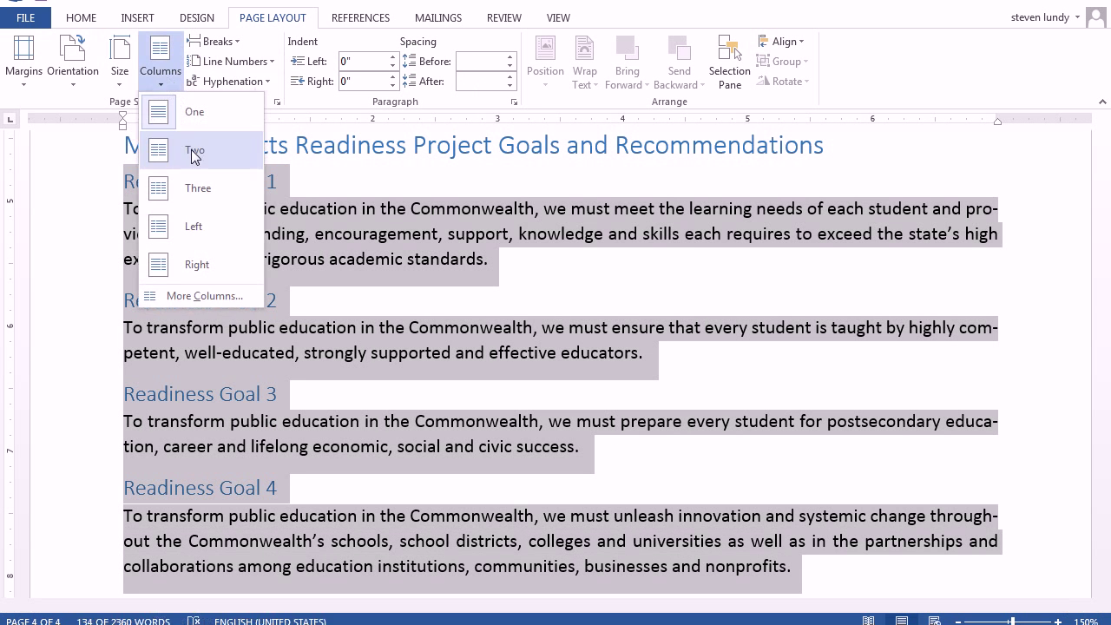
click(195, 153)
click(412, 239)
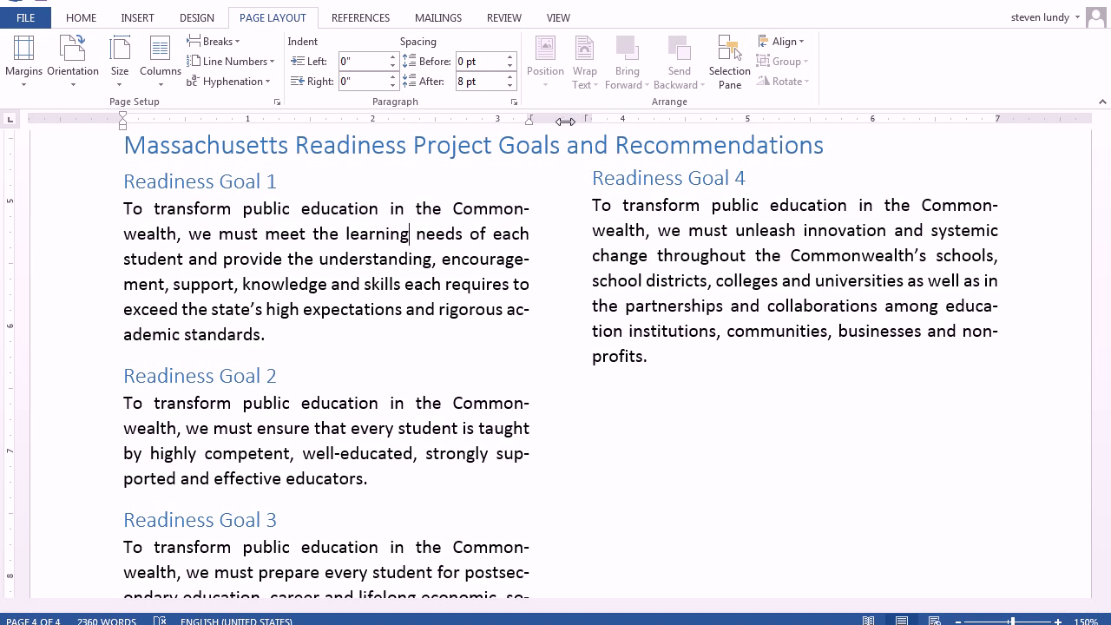
click(651, 229)
scroll(655, 228, up, 3)
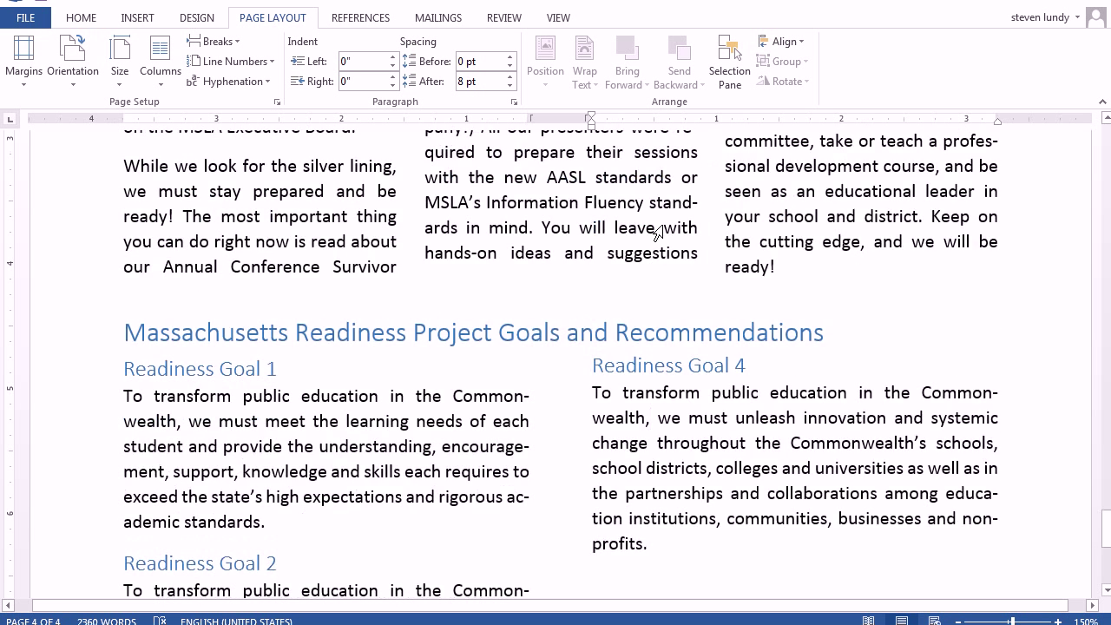
scroll(657, 232, down, 2)
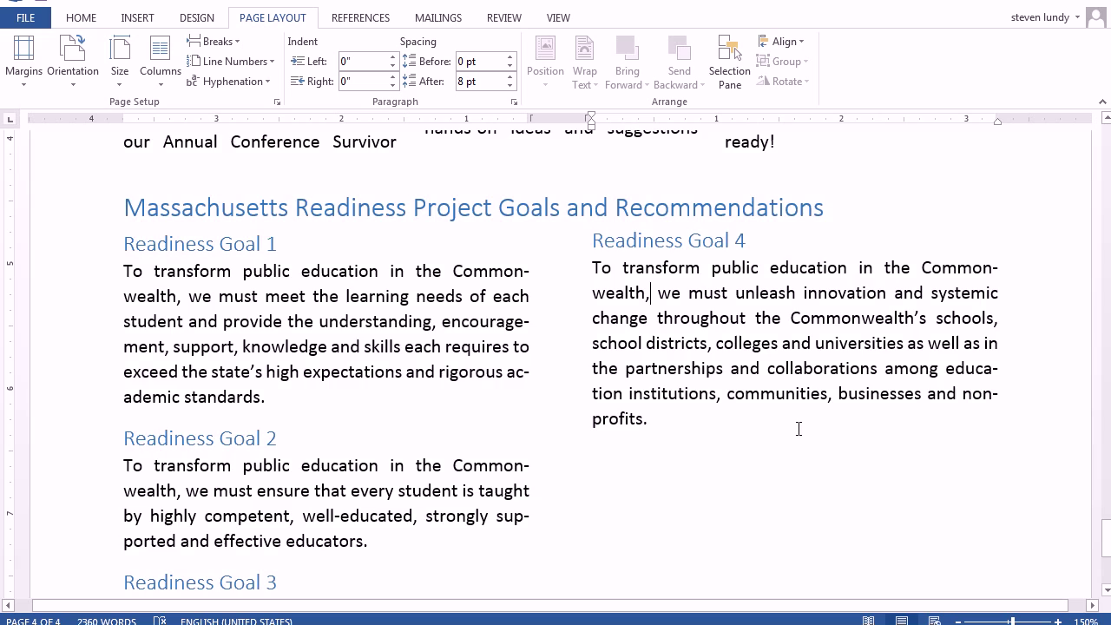
Bold "Question:", "Answer:" and "Why are we doing this?" in the blue Forum sidebar on the first page
scroll(798, 429, up, 15)
scroll(796, 428, up, 20)
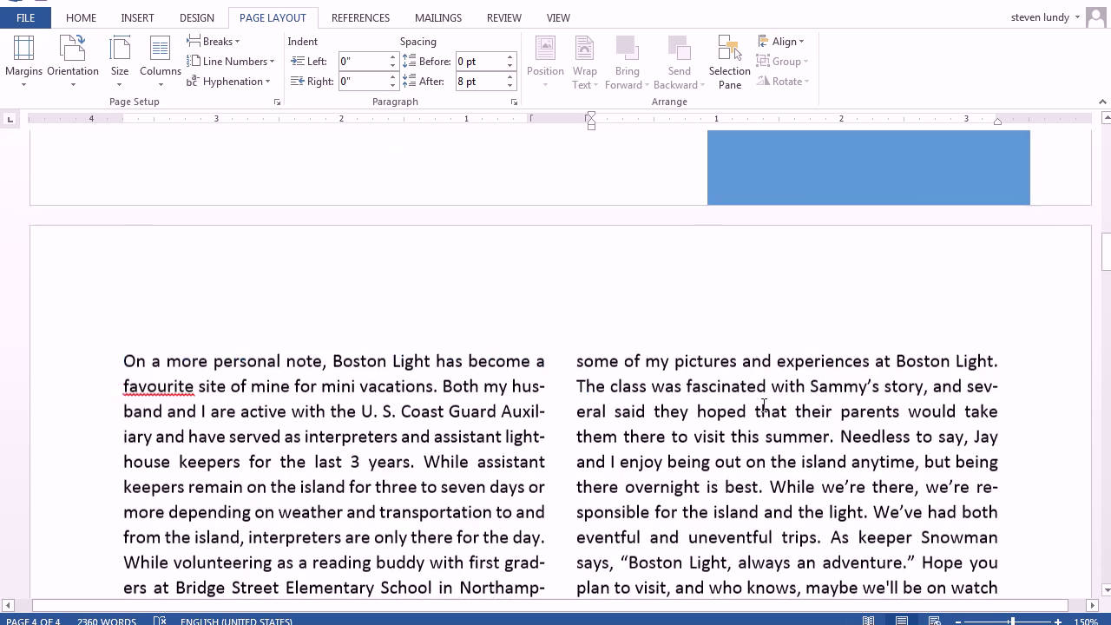
scroll(764, 405, up, 20)
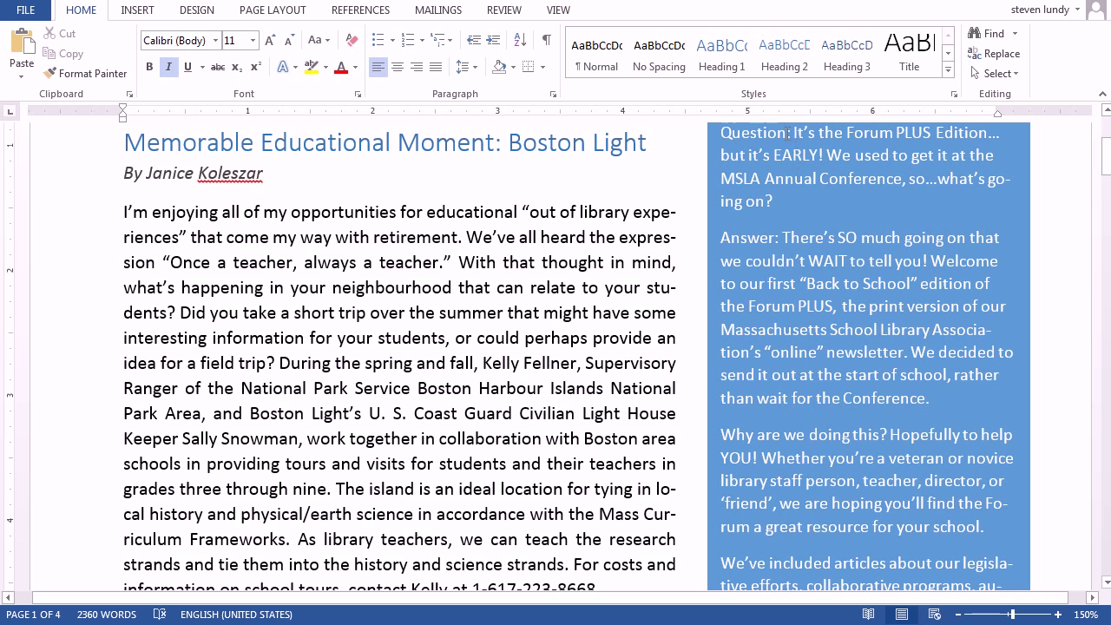
drag(792, 133, 746, 137)
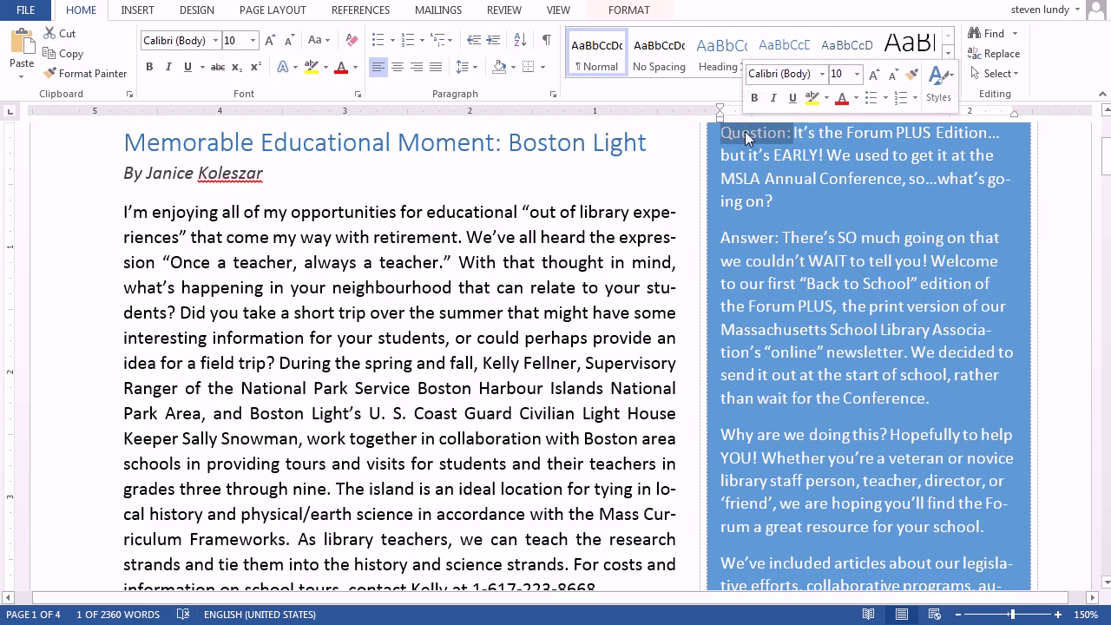
drag(779, 238, 721, 239)
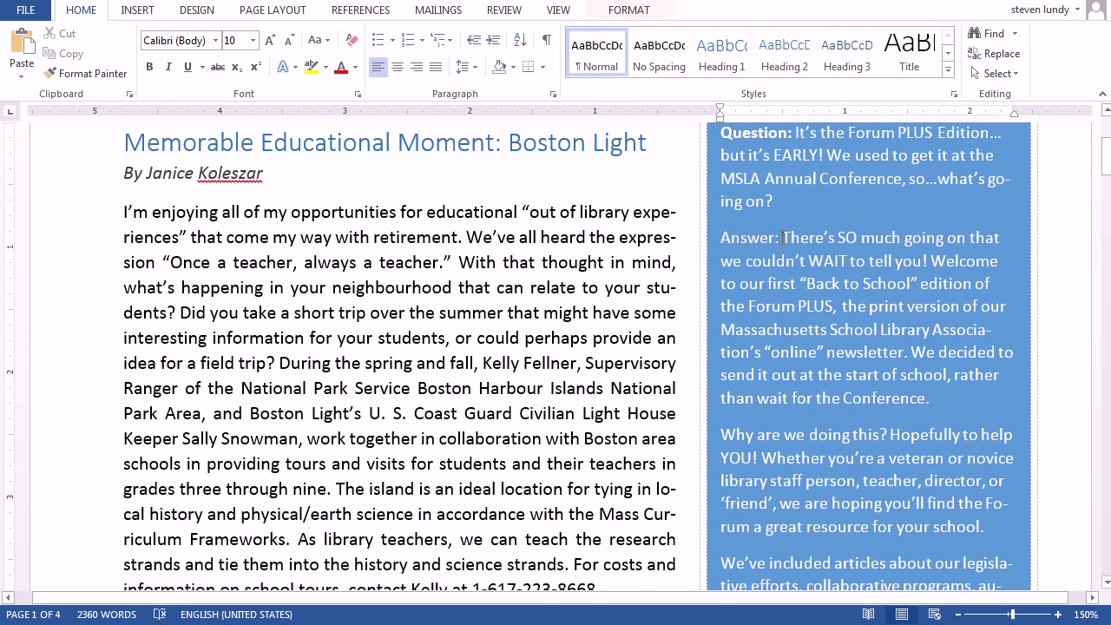
key(ctrl+b)
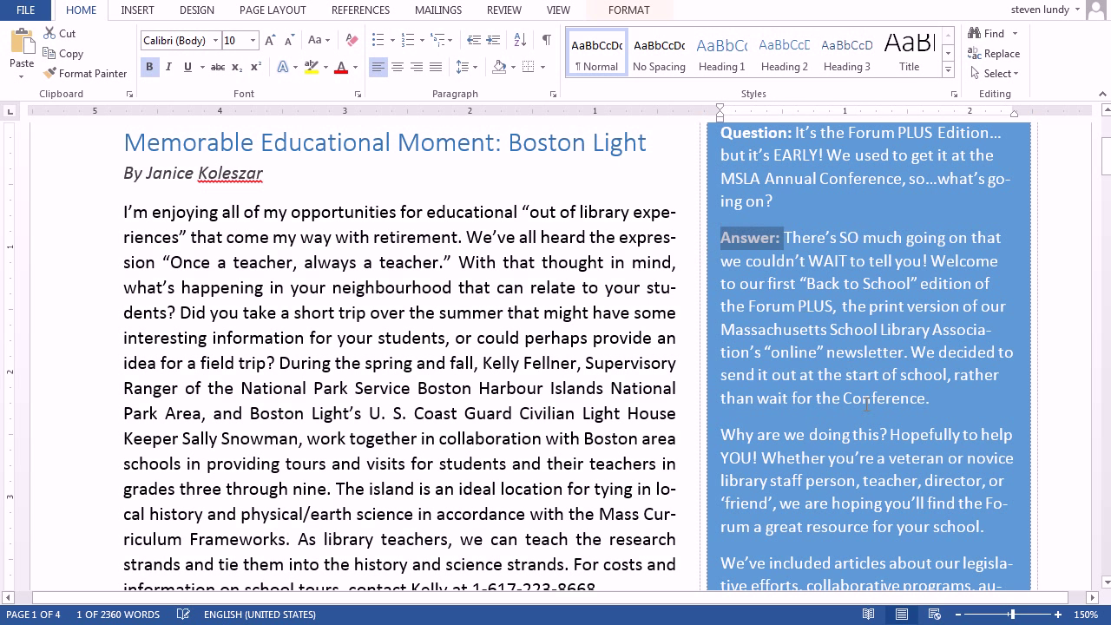
drag(888, 434, 712, 438)
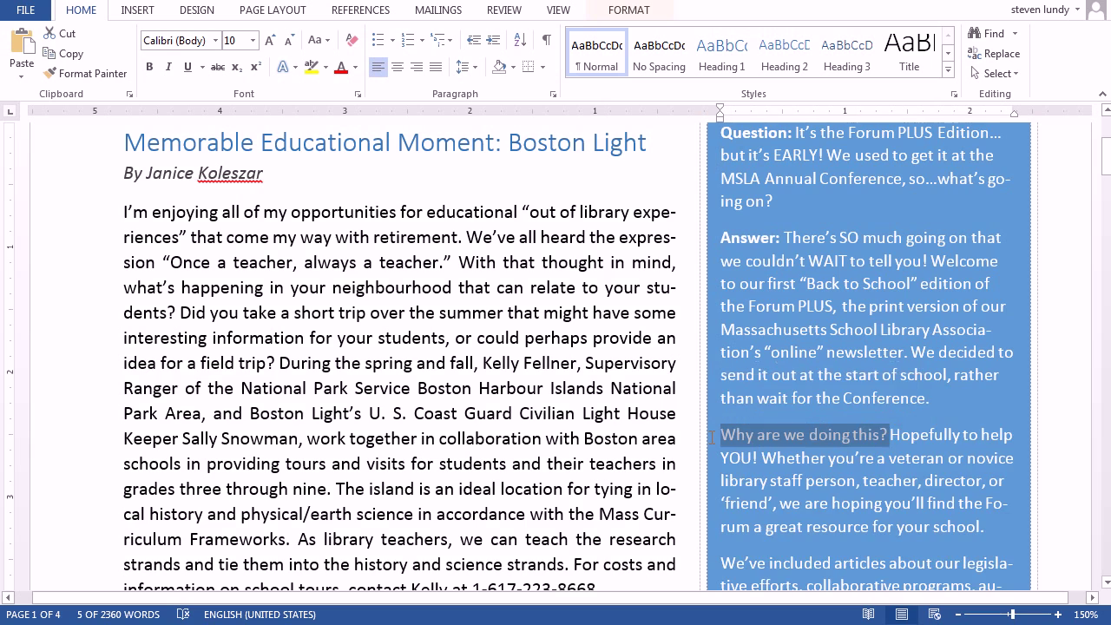
key(ctrl+b)
click(771, 352)
Italicize the school tours phone number at the end of the Boston Light article's first paragraph
scroll(781, 356, down, 3)
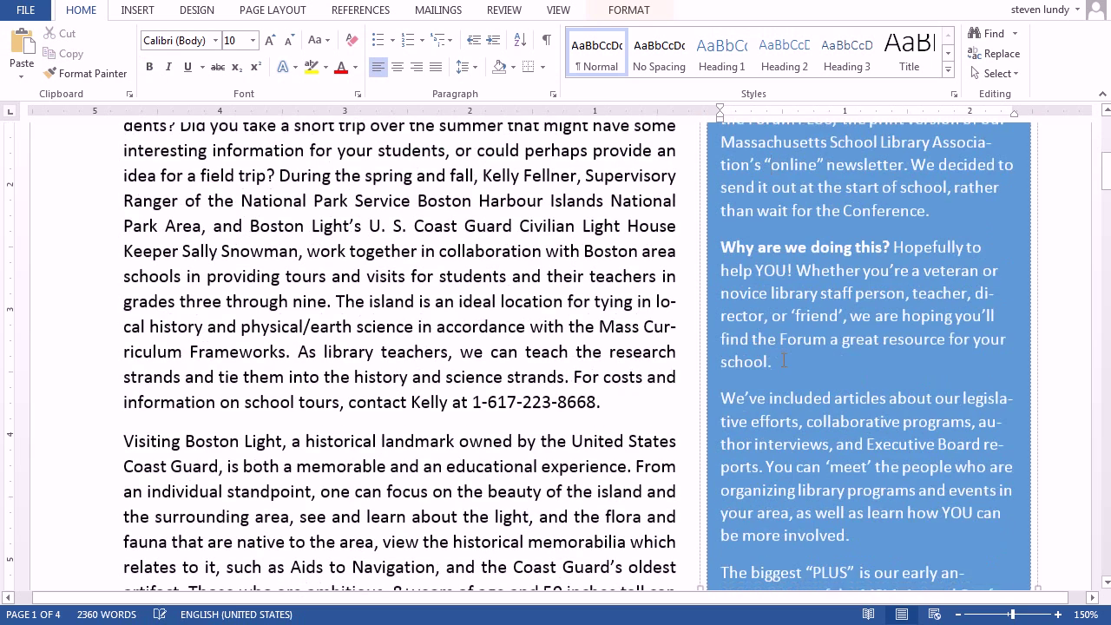
scroll(785, 361, down, 1)
drag(598, 341, 474, 341)
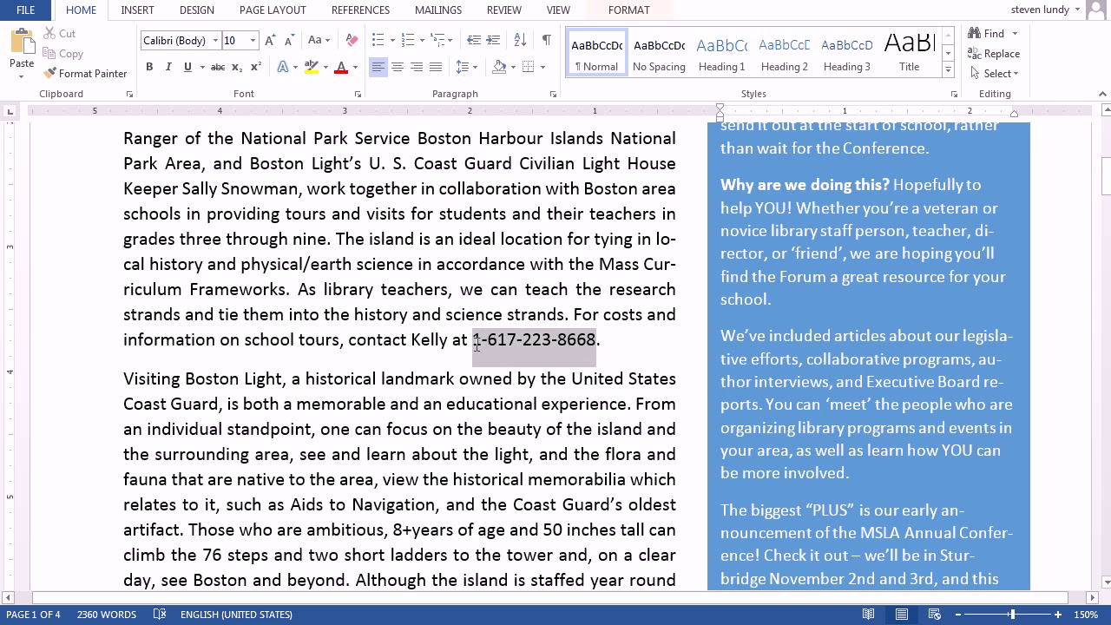
key(ctrl+i)
click(500, 289)
scroll(491, 272, down, 3)
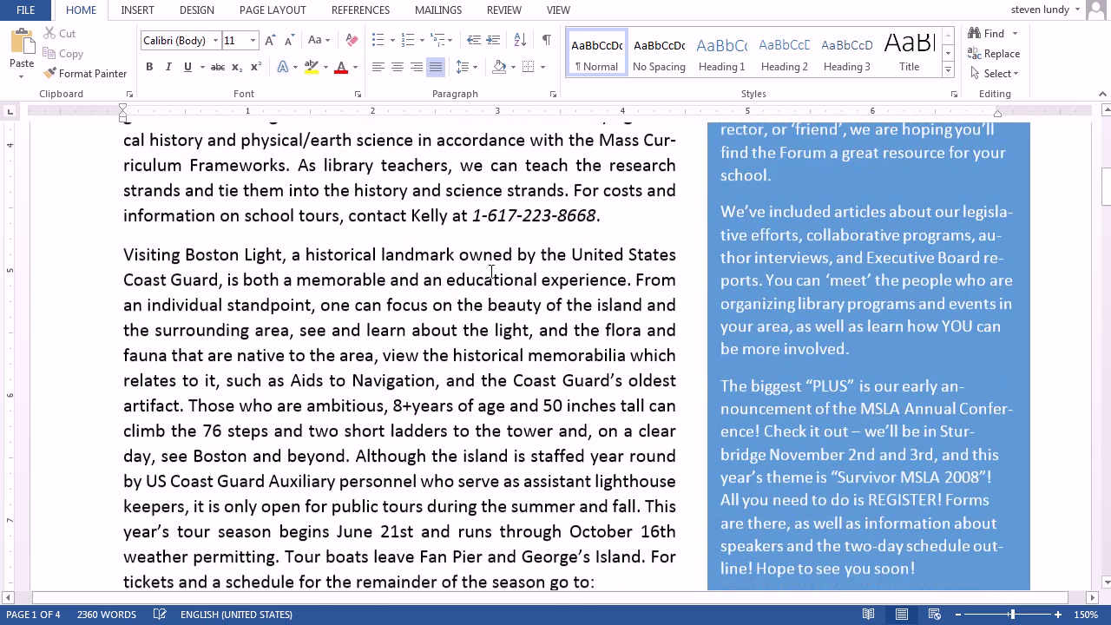
drag(511, 493, 144, 503)
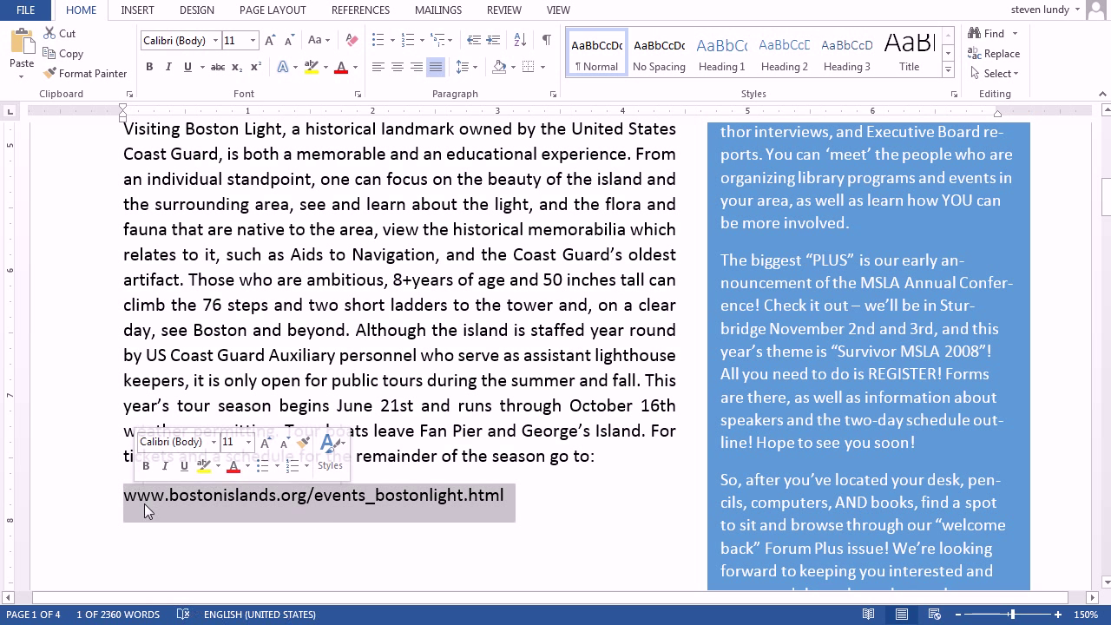
click(149, 19)
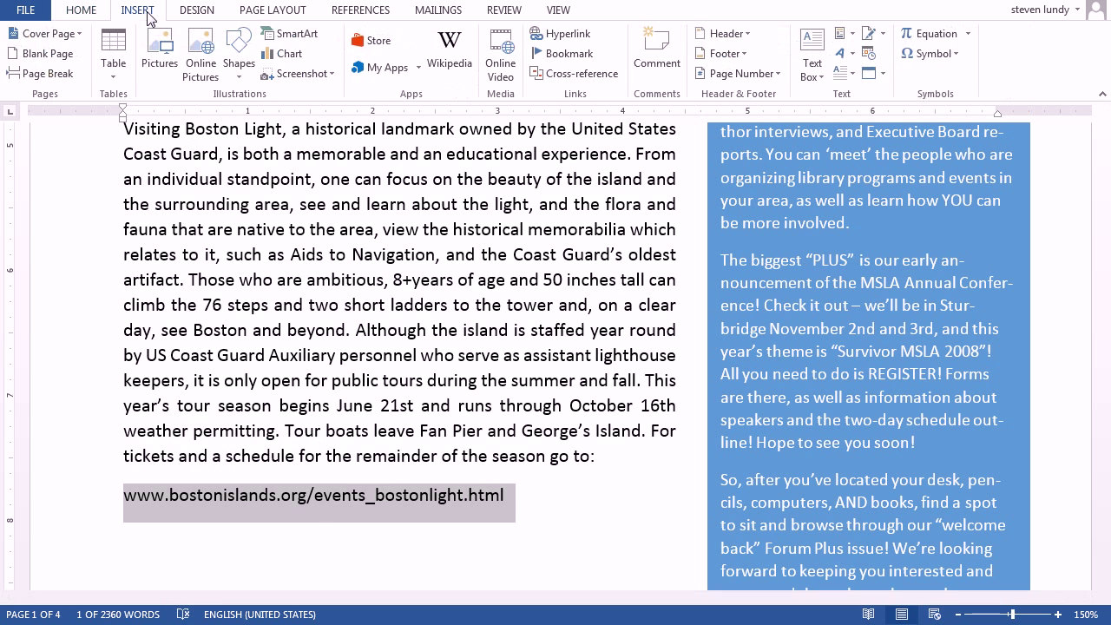
click(566, 35)
drag(668, 382, 404, 382)
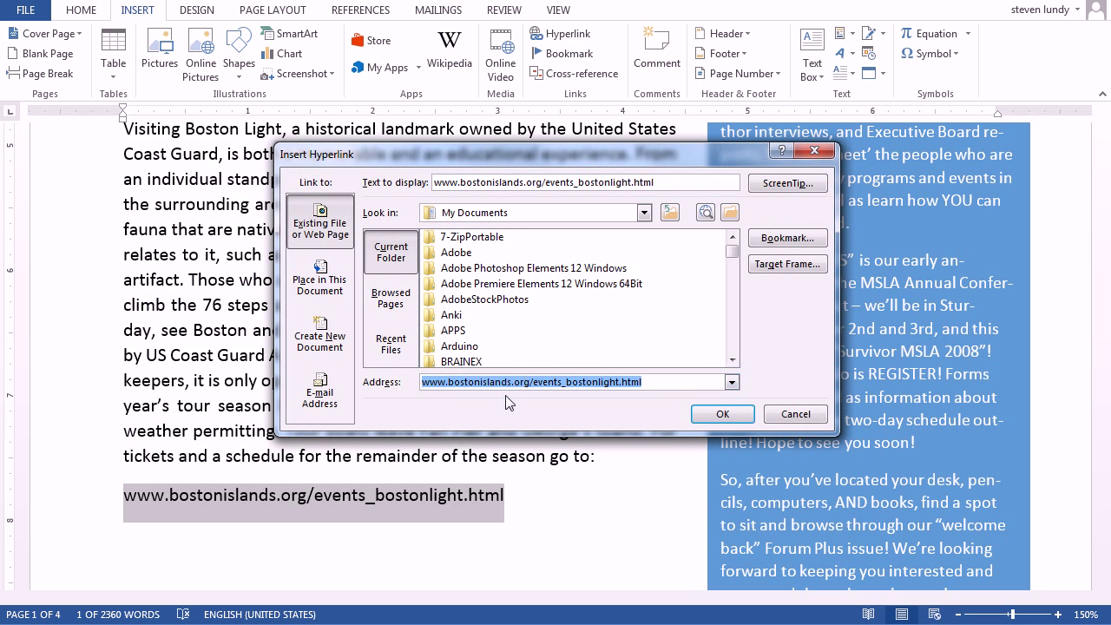
click(723, 415)
Italicize "June 2007" and bold the line with the governor's title and name in the attribution below the President's Message quotation
scroll(518, 413, down, 6)
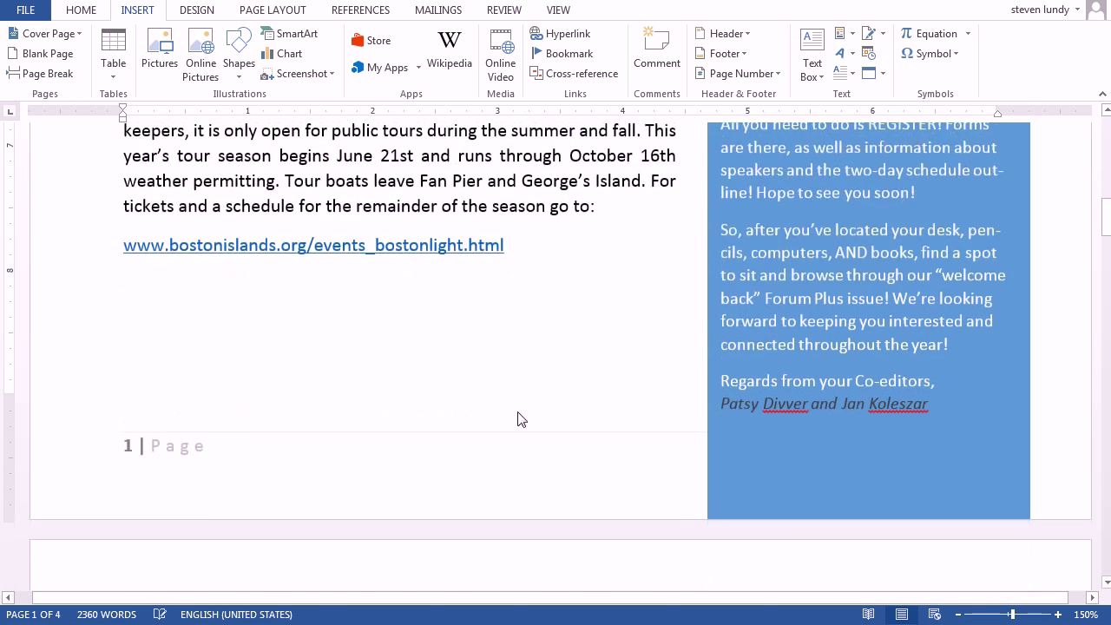
scroll(518, 409, down, 2)
scroll(520, 408, down, 8)
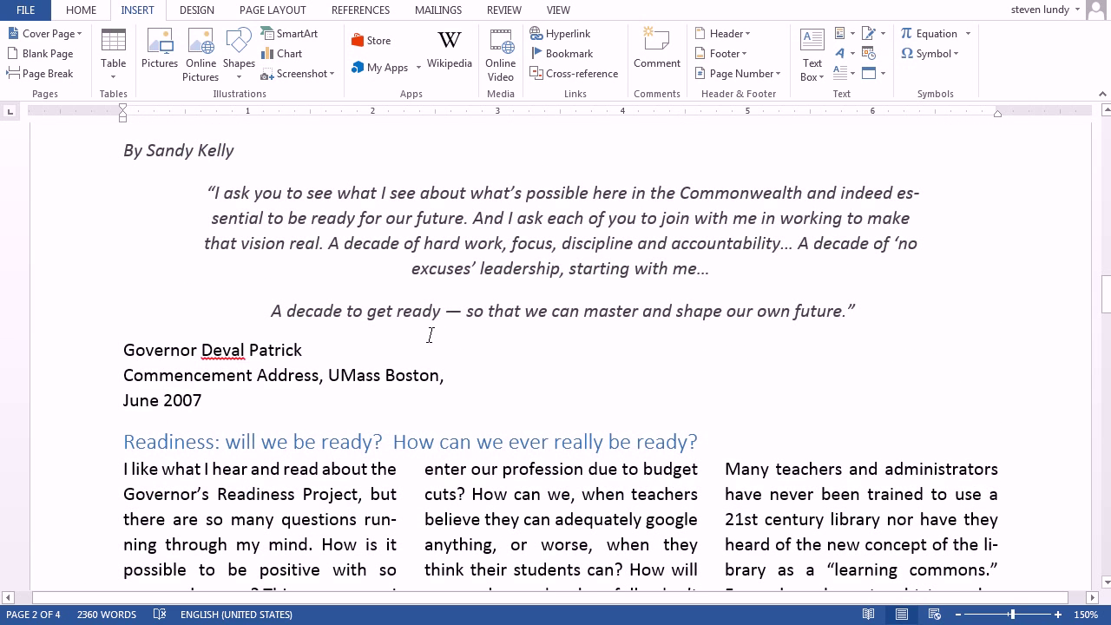
triple_click(201, 349)
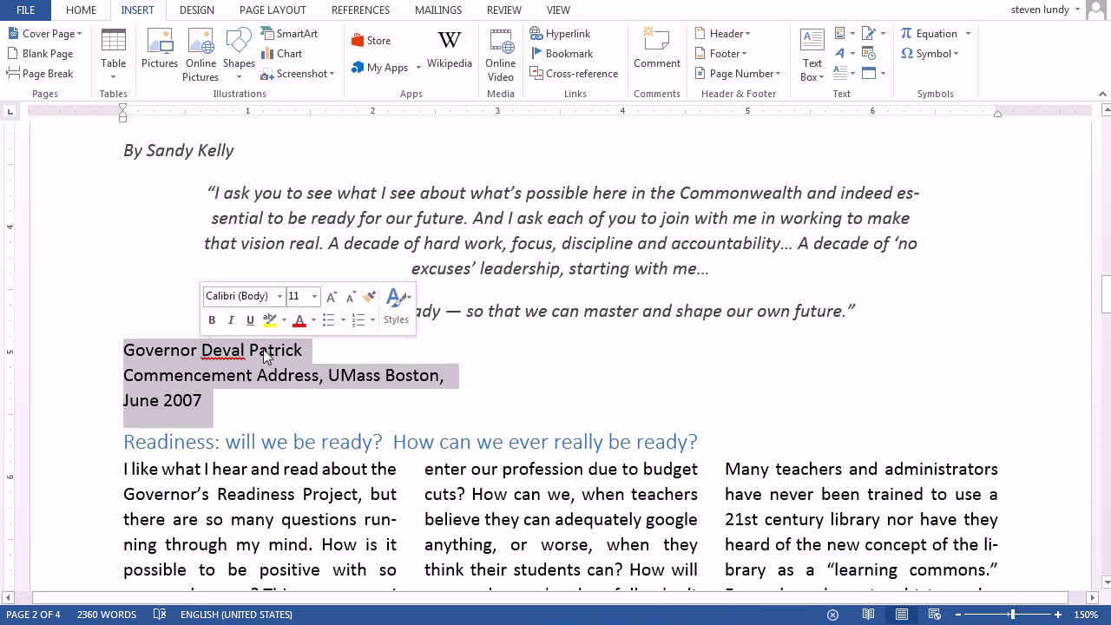
click(207, 400)
triple_click(149, 400)
key(ctrl+i)
click(316, 350)
drag(316, 349, 113, 350)
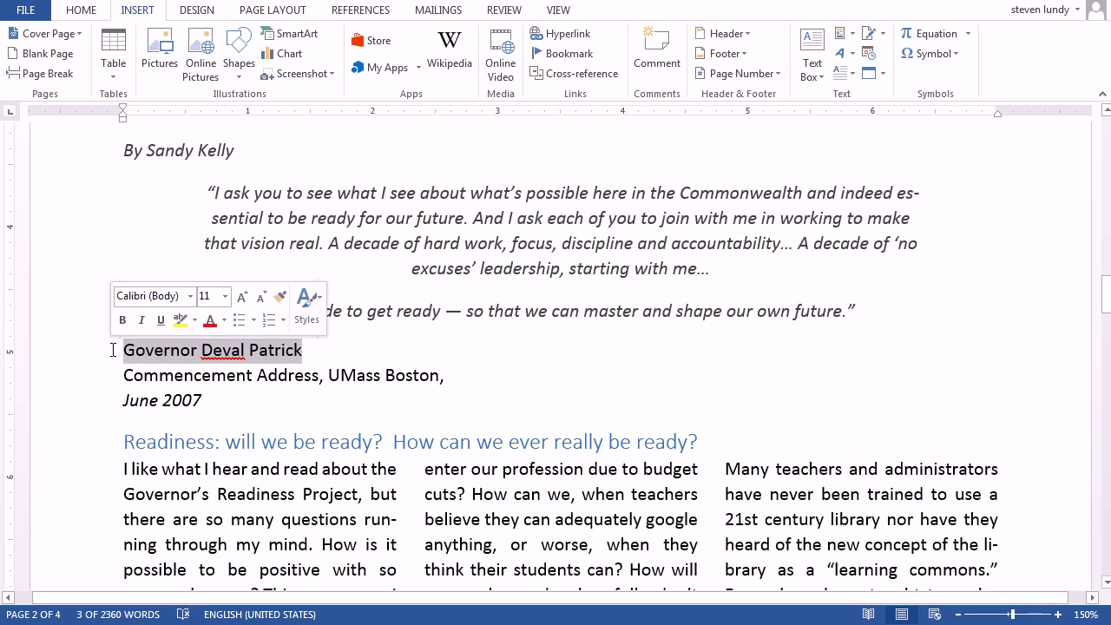
key(ctrl+b)
click(267, 375)
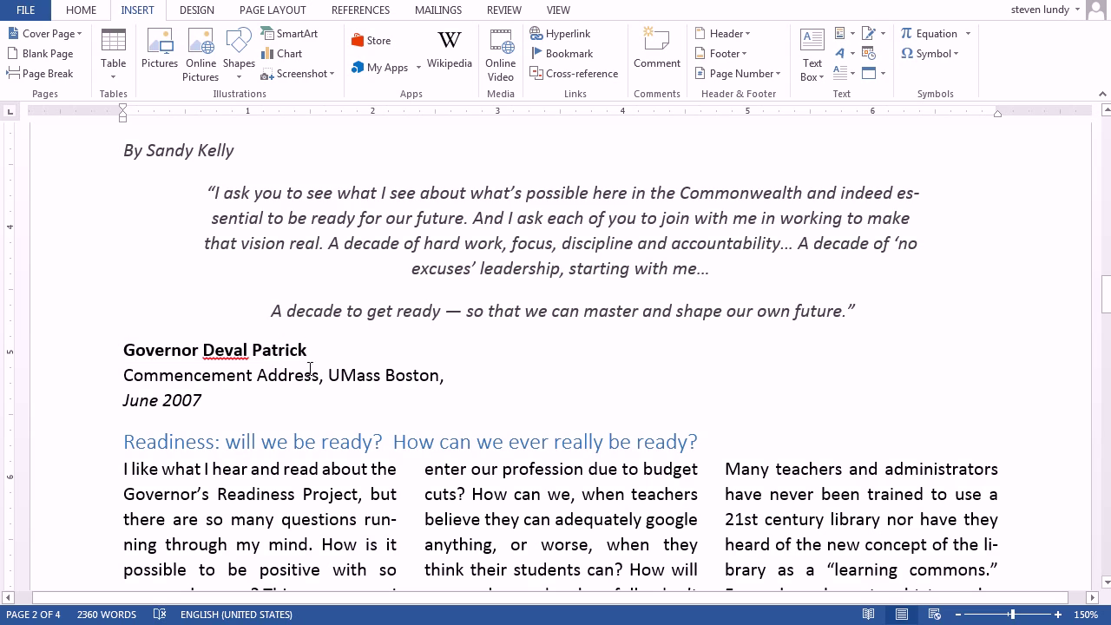
scroll(310, 368, down, 8)
scroll(289, 331, down, 14)
scroll(296, 323, down, 10)
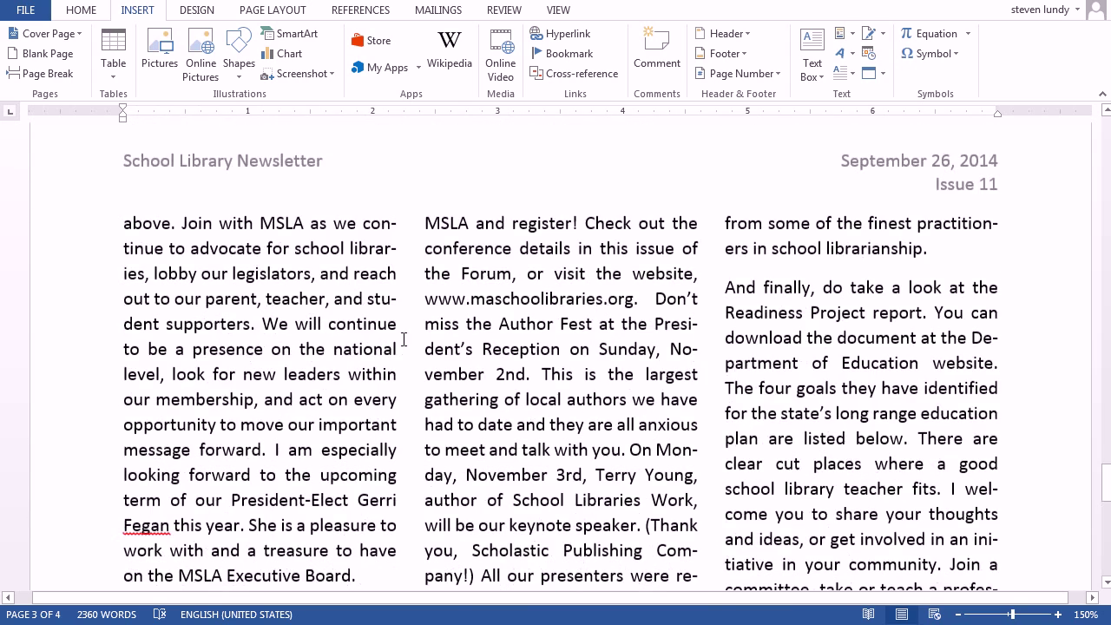
drag(634, 289, 425, 290)
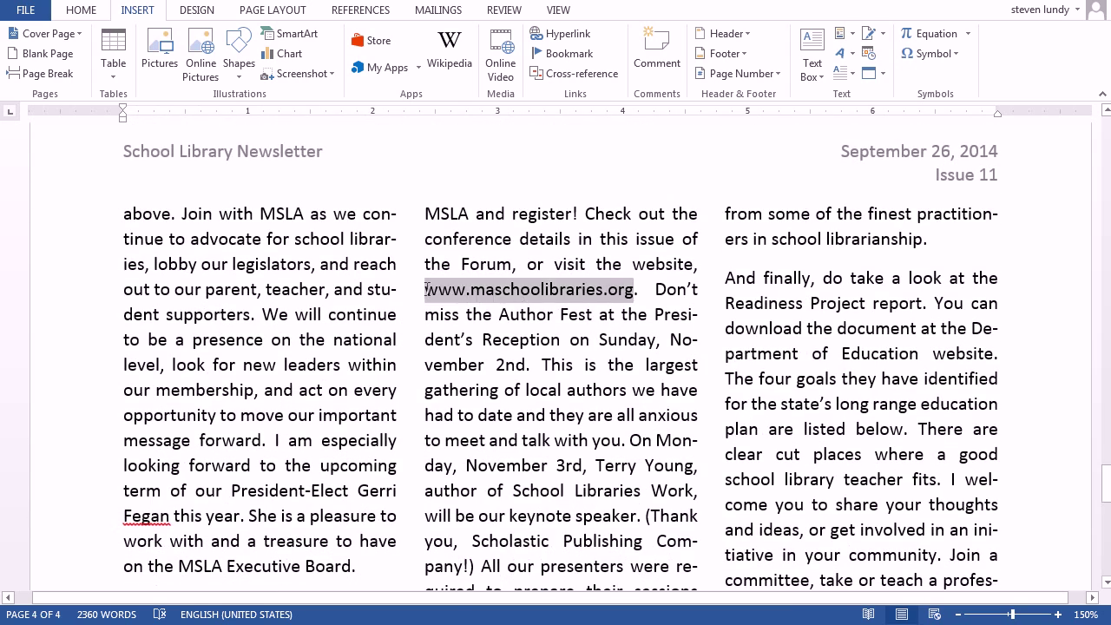
right_click(453, 296)
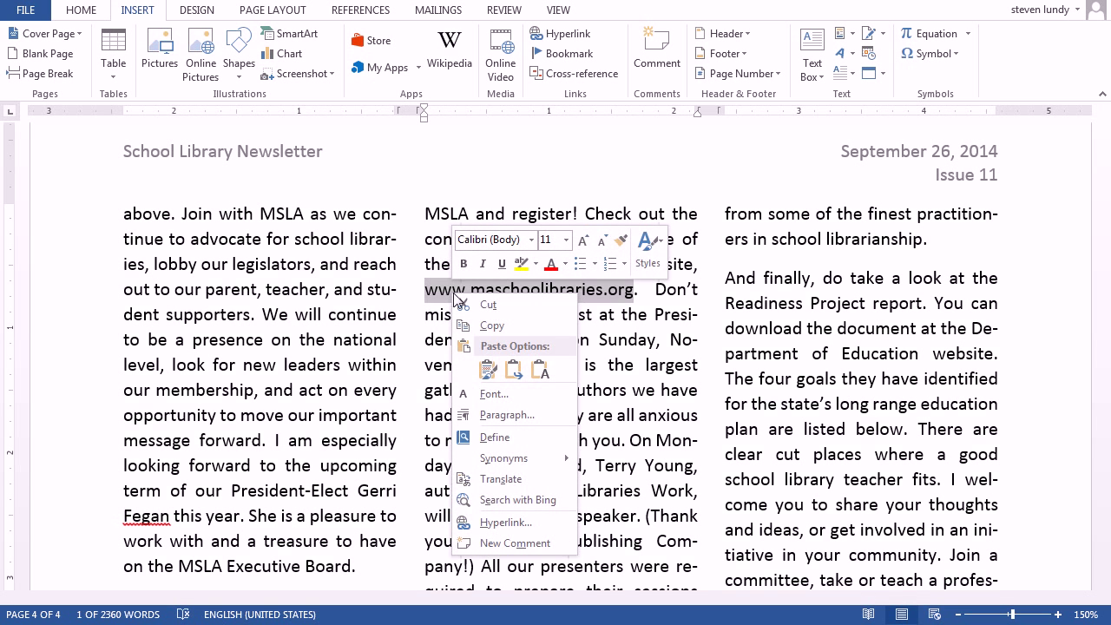
click(486, 523)
click(708, 413)
Apply a Dropped drop cap to the "I" that opens the Boston Light article on the first page
scroll(578, 364, down, 10)
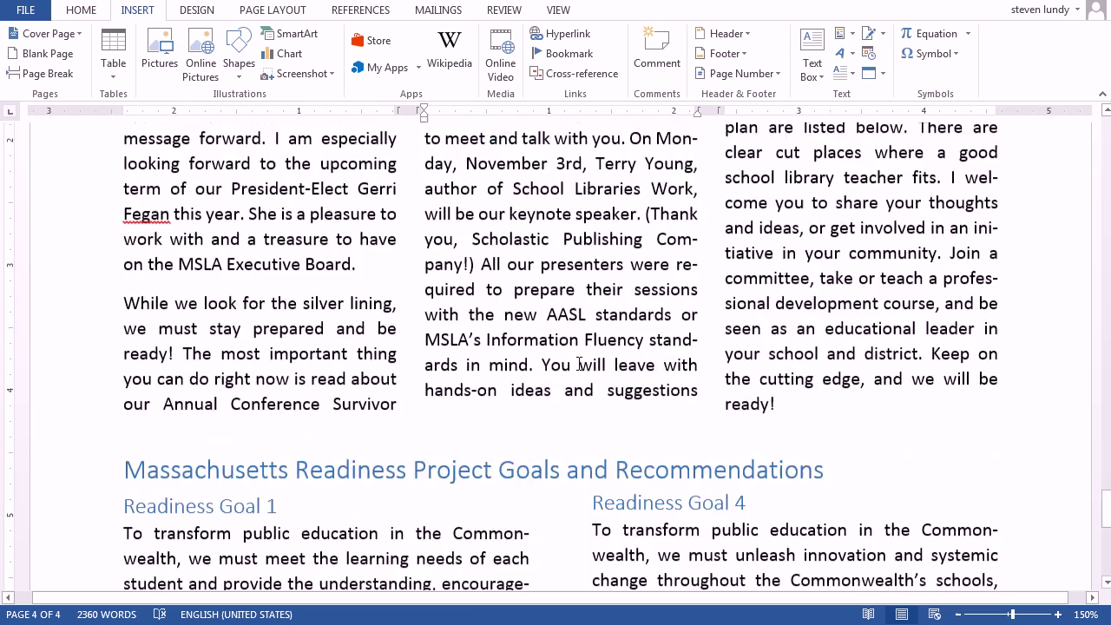
scroll(578, 364, up, 2)
scroll(573, 371, up, 12)
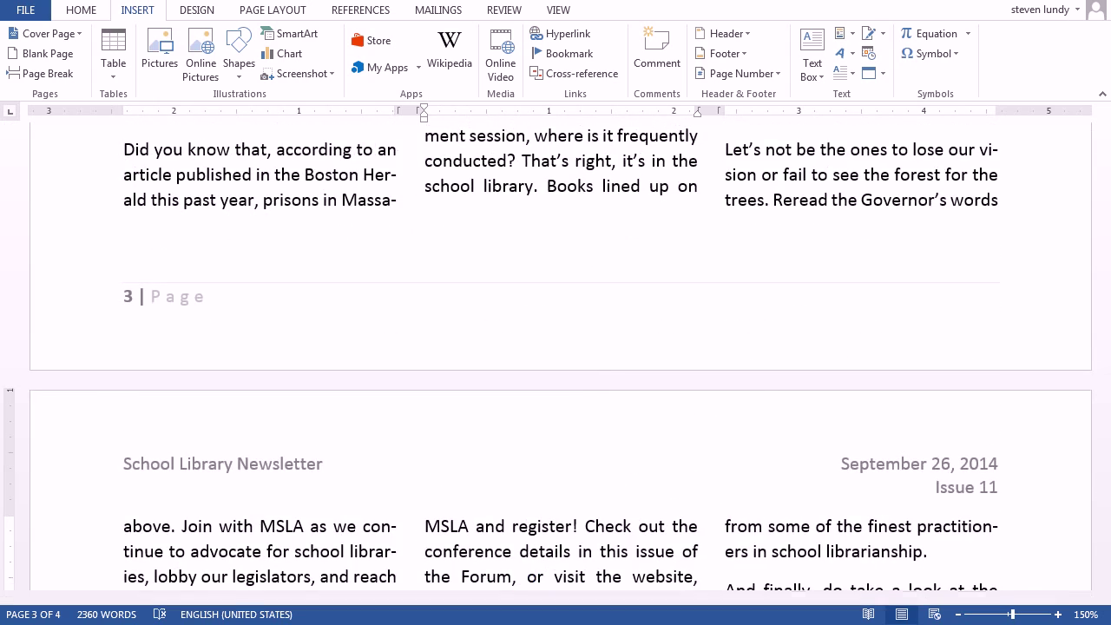
scroll(762, 467, up, 6)
scroll(742, 404, up, 10)
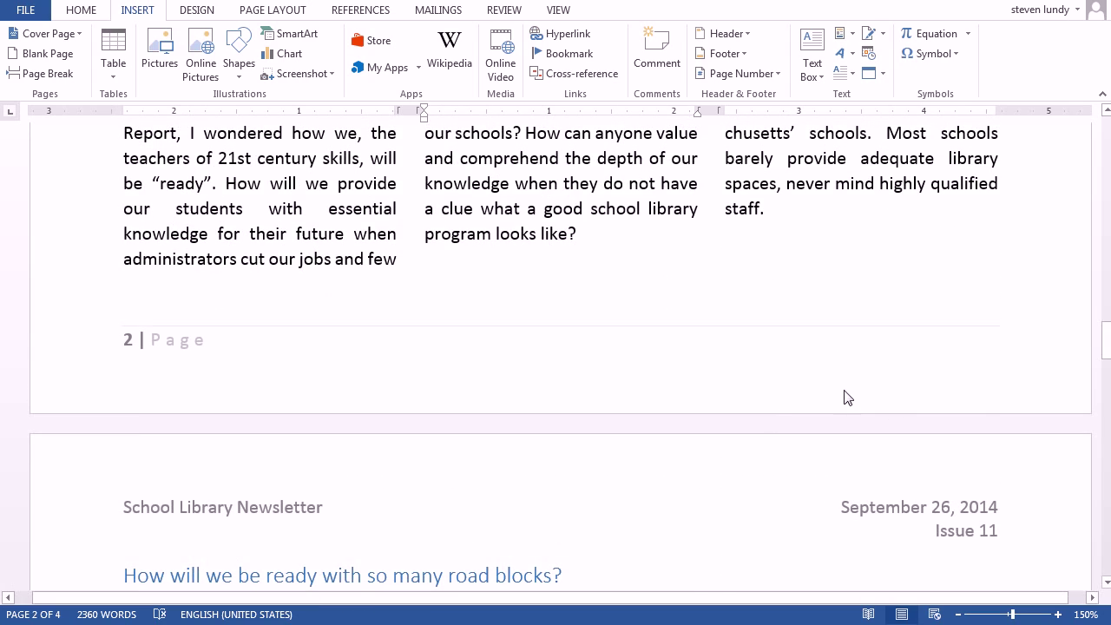
scroll(848, 397, up, 12)
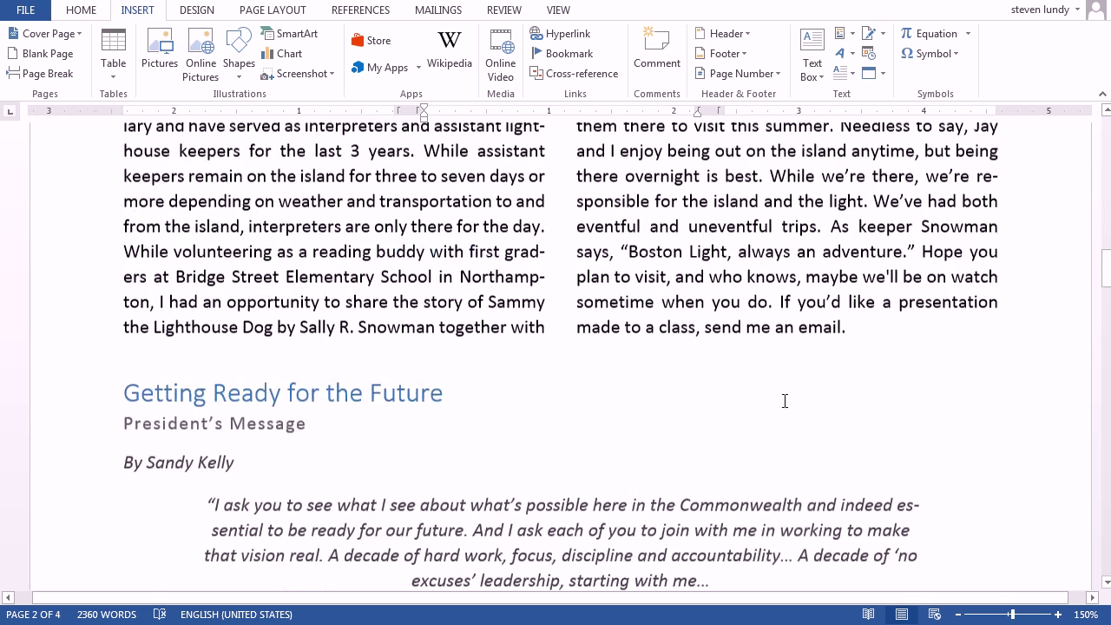
scroll(773, 404, up, 12)
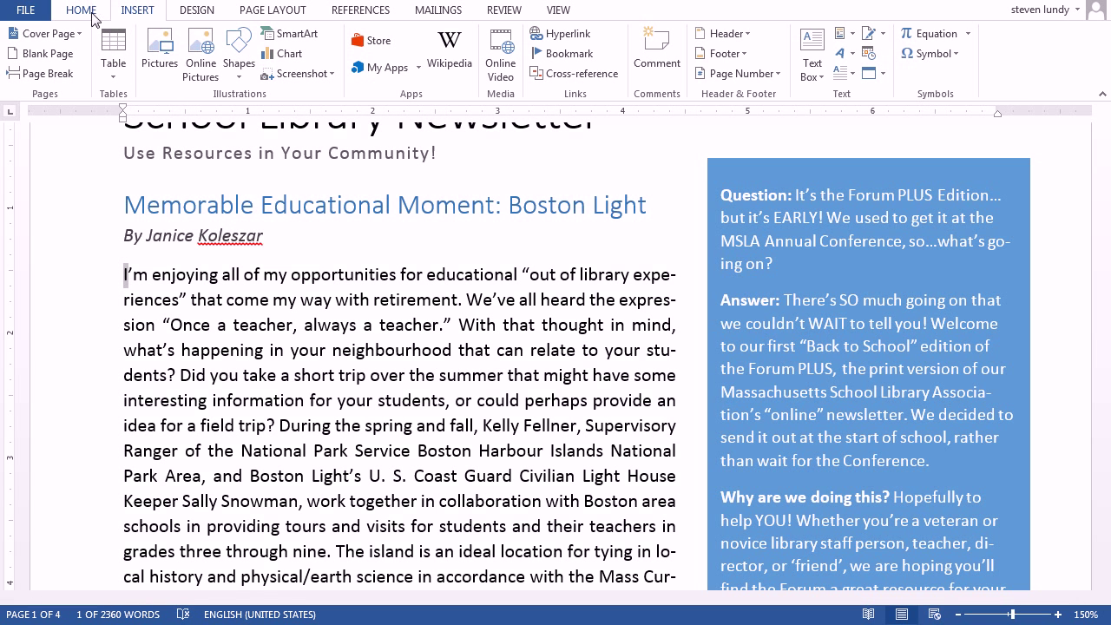
click(841, 75)
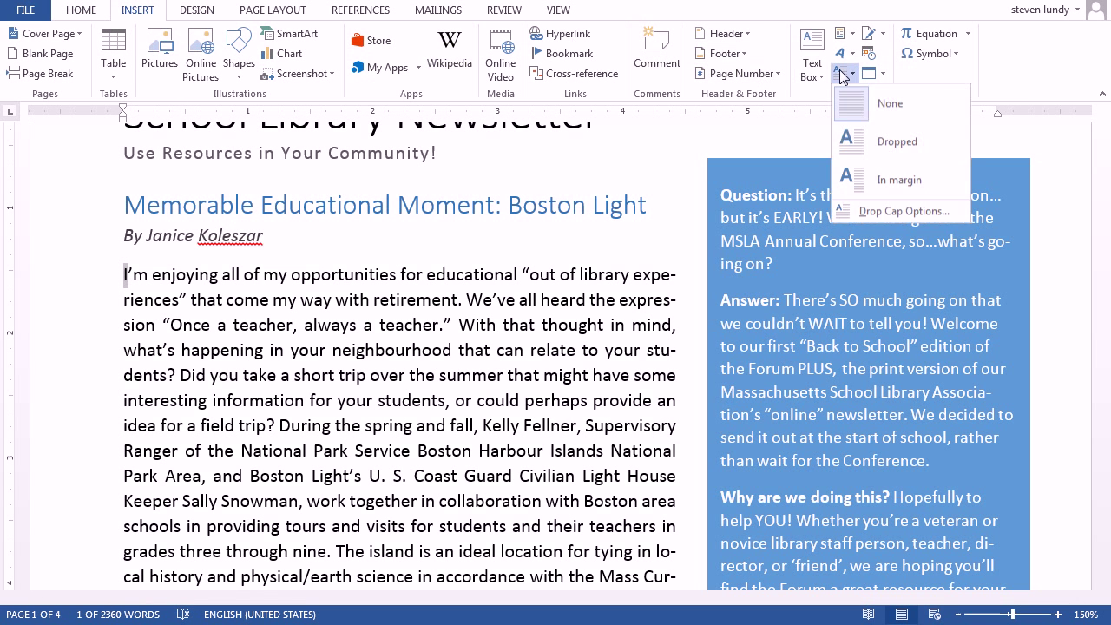
click(879, 143)
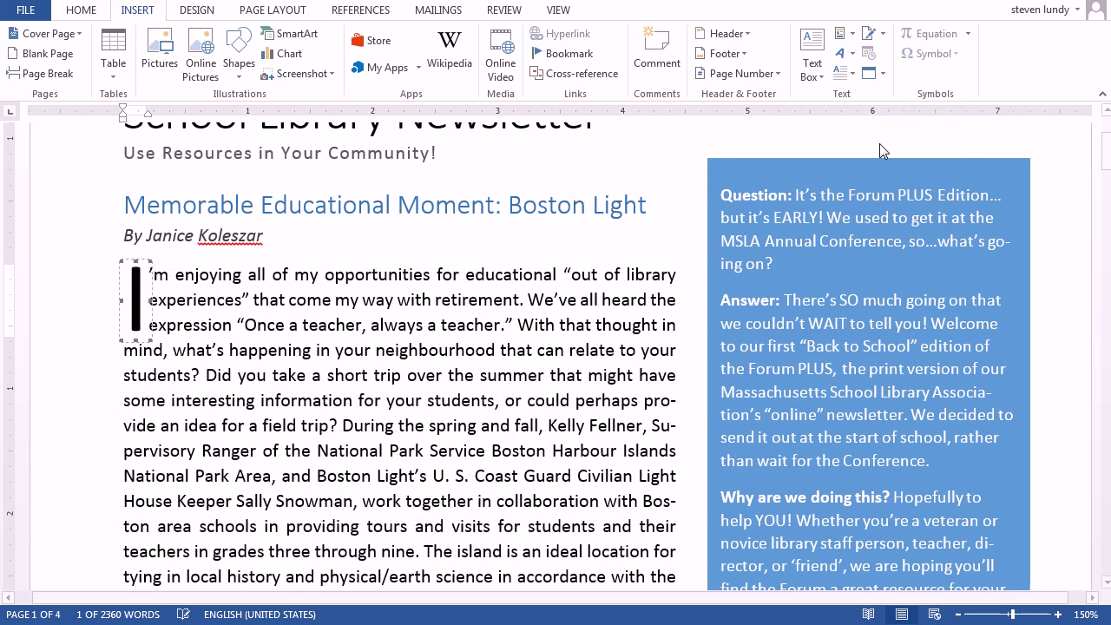
Apply small caps to "'m enjoying all of my" following the drop cap in the Boston Light article
click(170, 295)
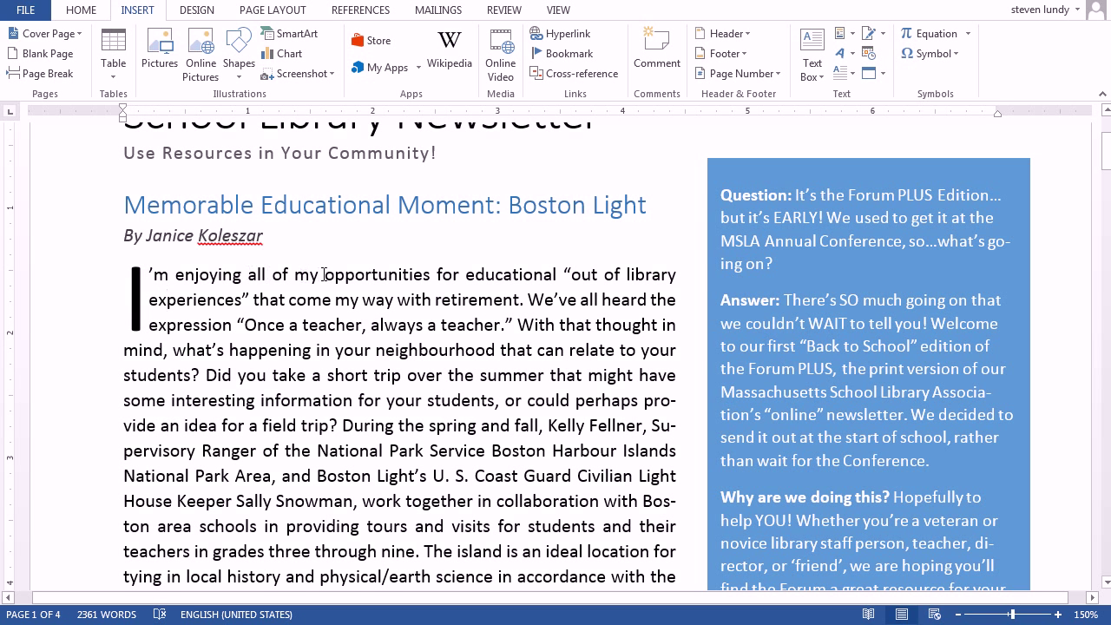
drag(319, 275, 162, 281)
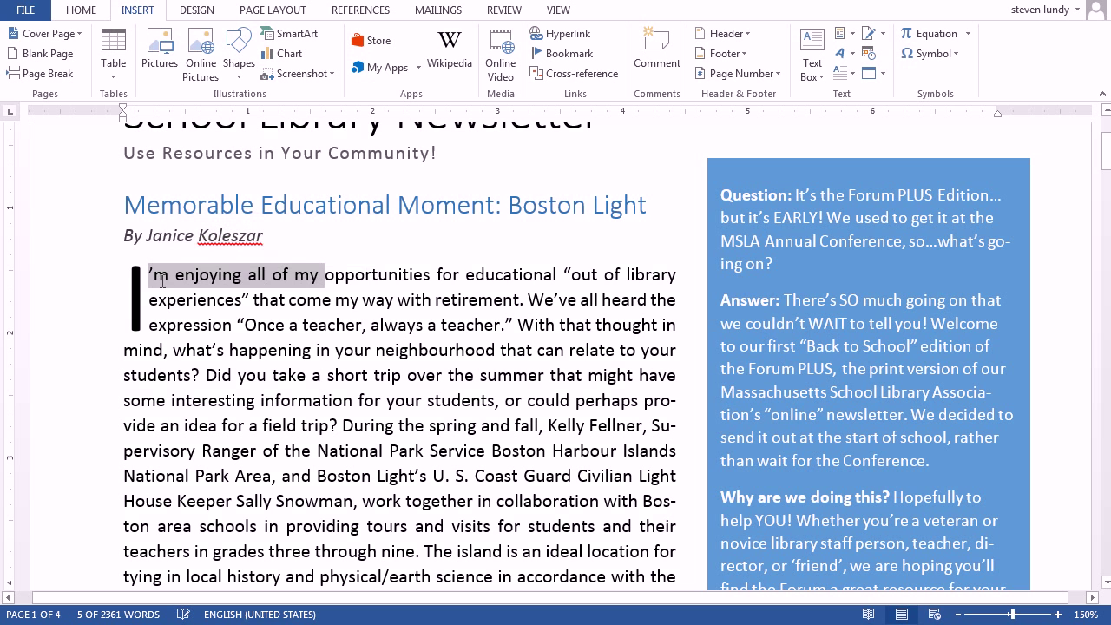
key(ctrl+shift+k)
click(209, 302)
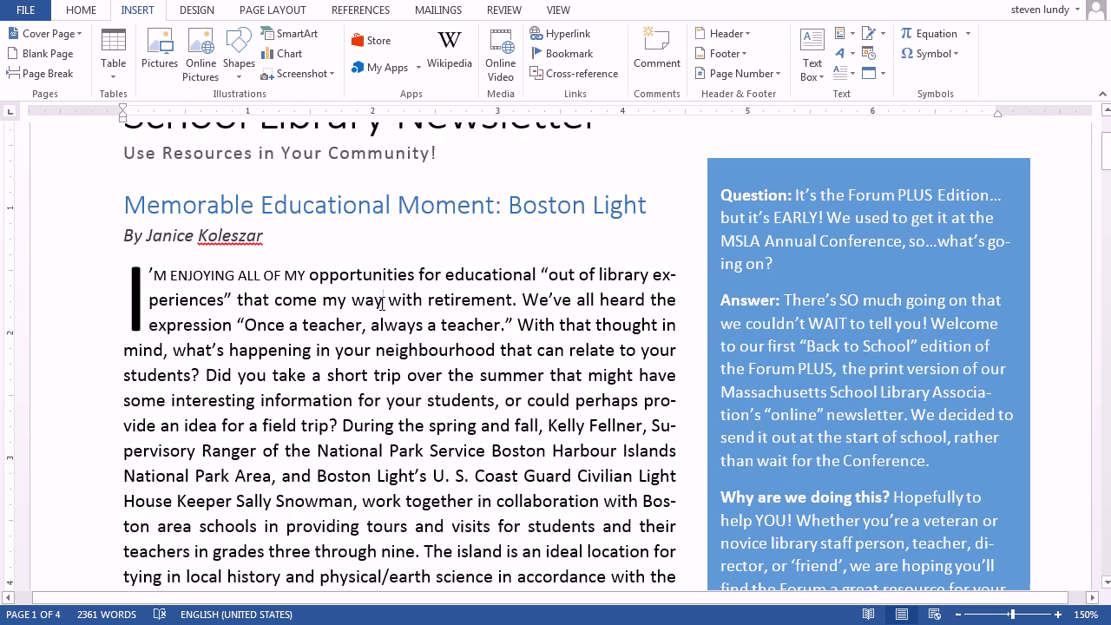
Apply a Dropped drop cap to the "I" that opens the "Readiness: will we be ready?" section on the second page
scroll(382, 304, down, 20)
scroll(386, 304, down, 6)
drag(131, 344, 122, 345)
click(847, 74)
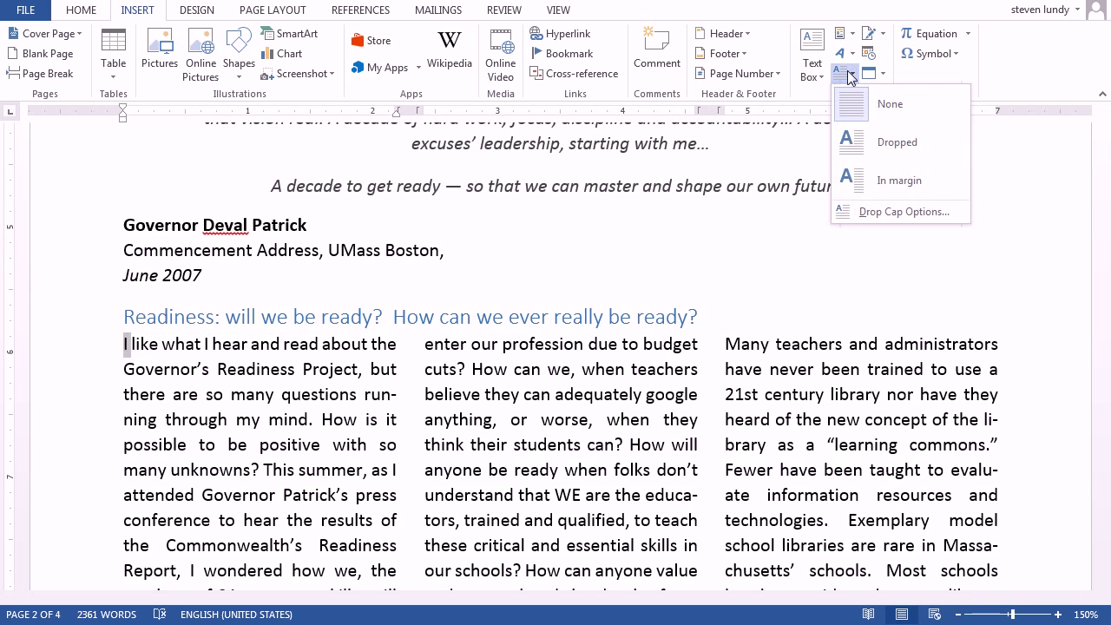
click(877, 142)
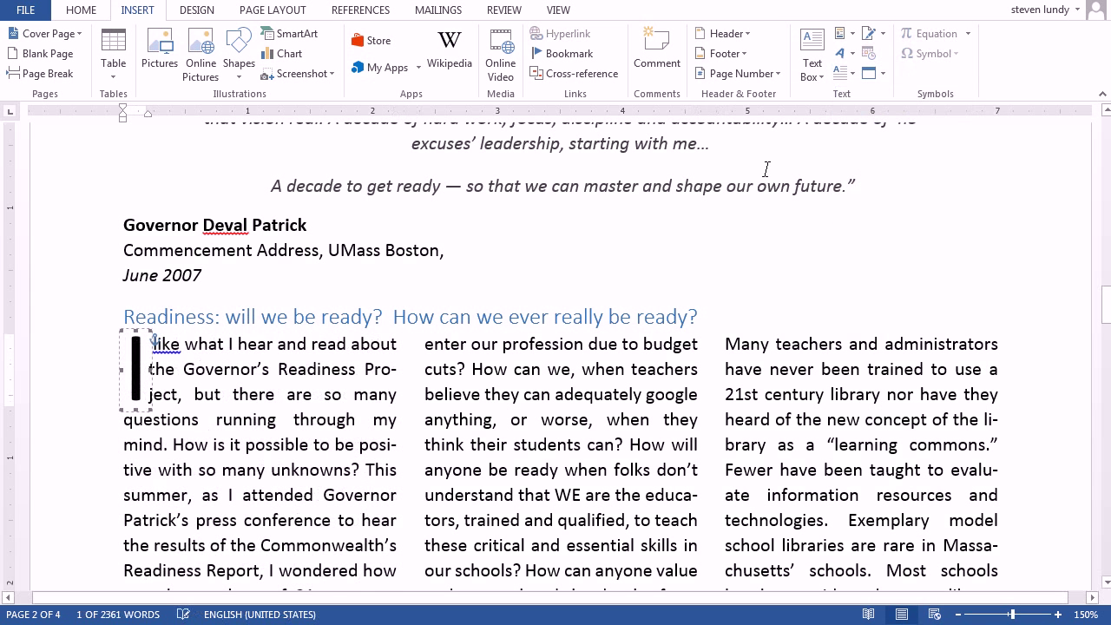
Apply small caps to the words "like what I hear and read" following the drop cap in the Readiness section
click(197, 343)
drag(153, 345, 339, 348)
key(ctrl+shift+k)
click(317, 369)
Apply a Dropped drop cap to the "W" that opens the "How will we be ready with so many road blocks?" section
scroll(307, 382, down, 10)
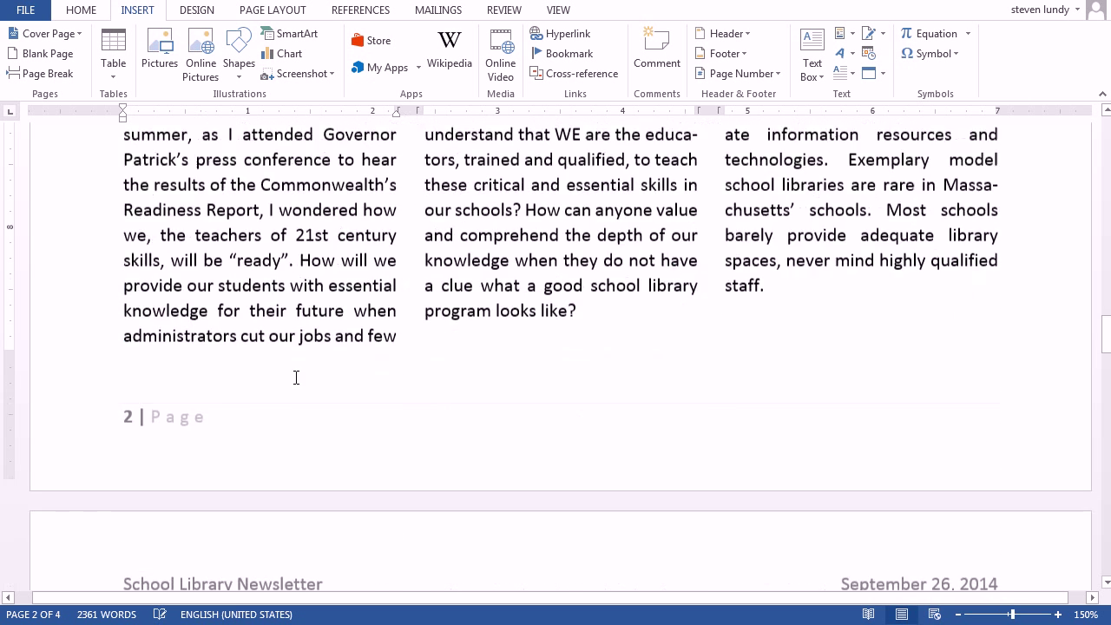
drag(139, 291, 123, 291)
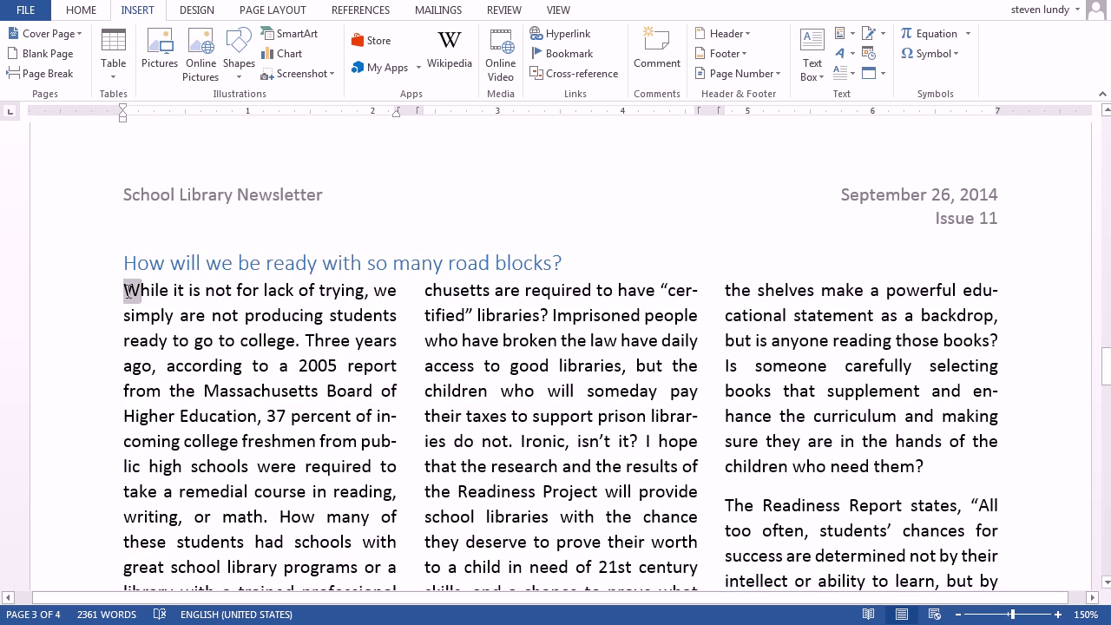
click(841, 75)
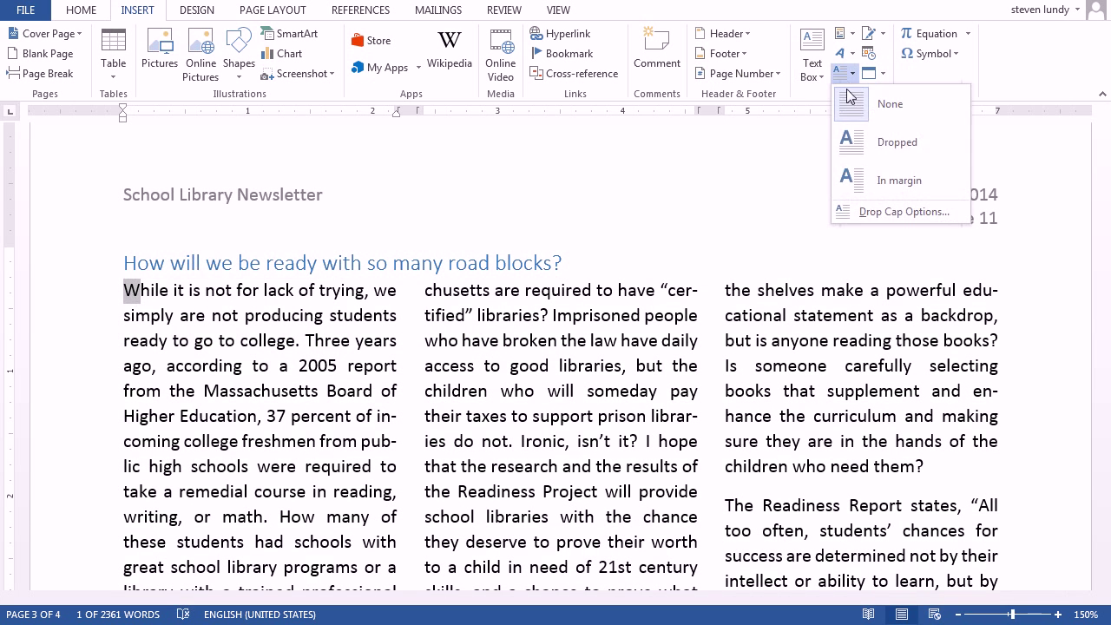
click(890, 142)
Apply small caps to "hile it is not for lack" following the drop cap in the road blocks section
click(258, 290)
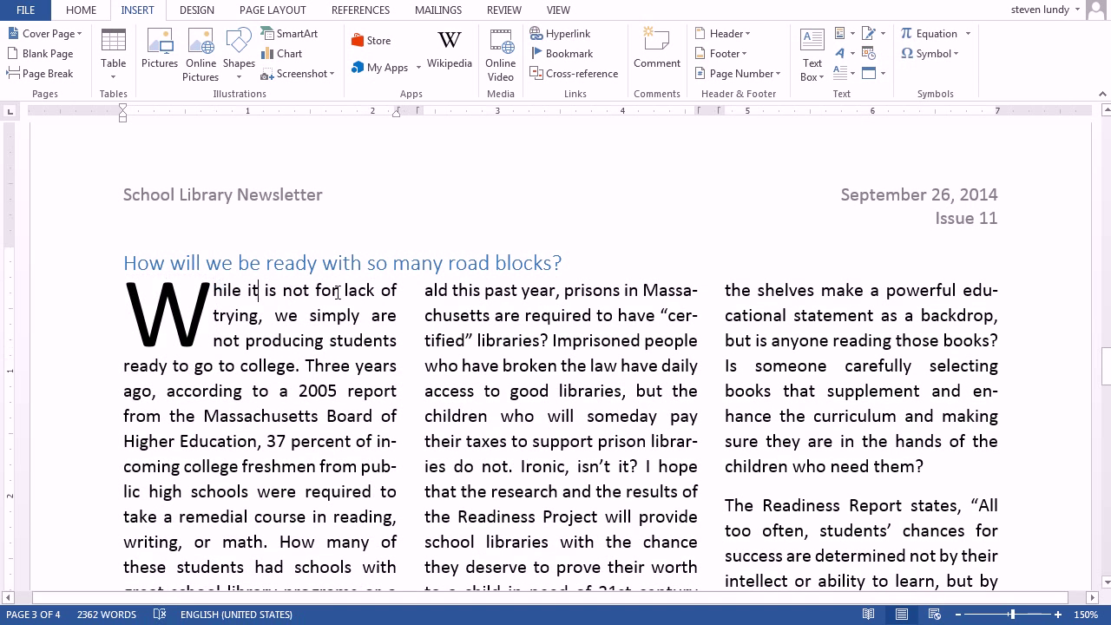
key(shift+Home)
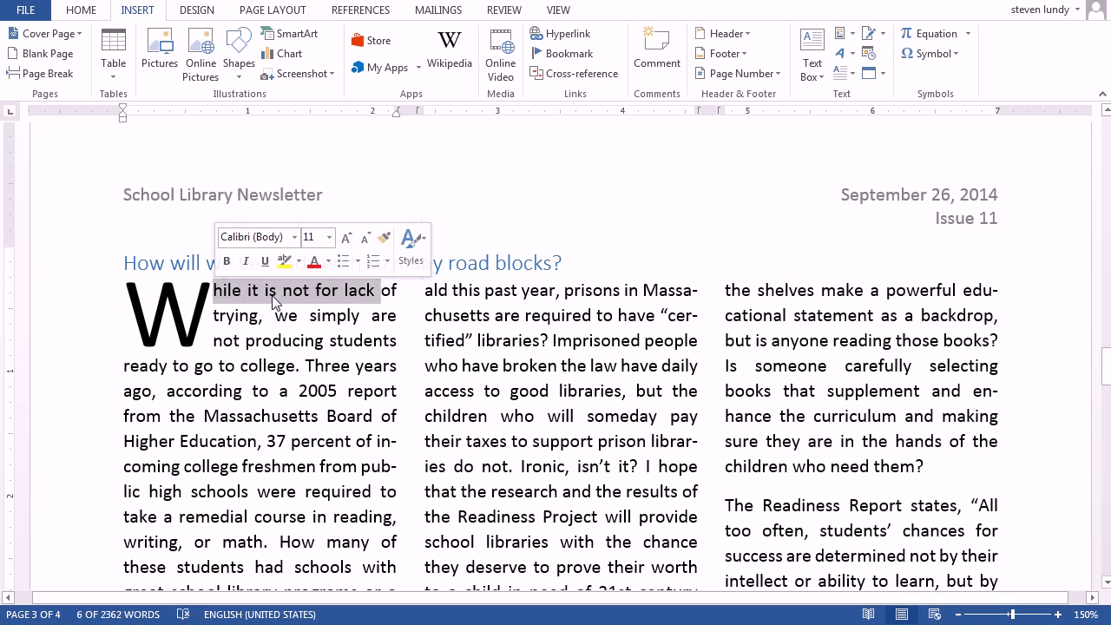
key(ctrl+shift+k)
click(311, 316)
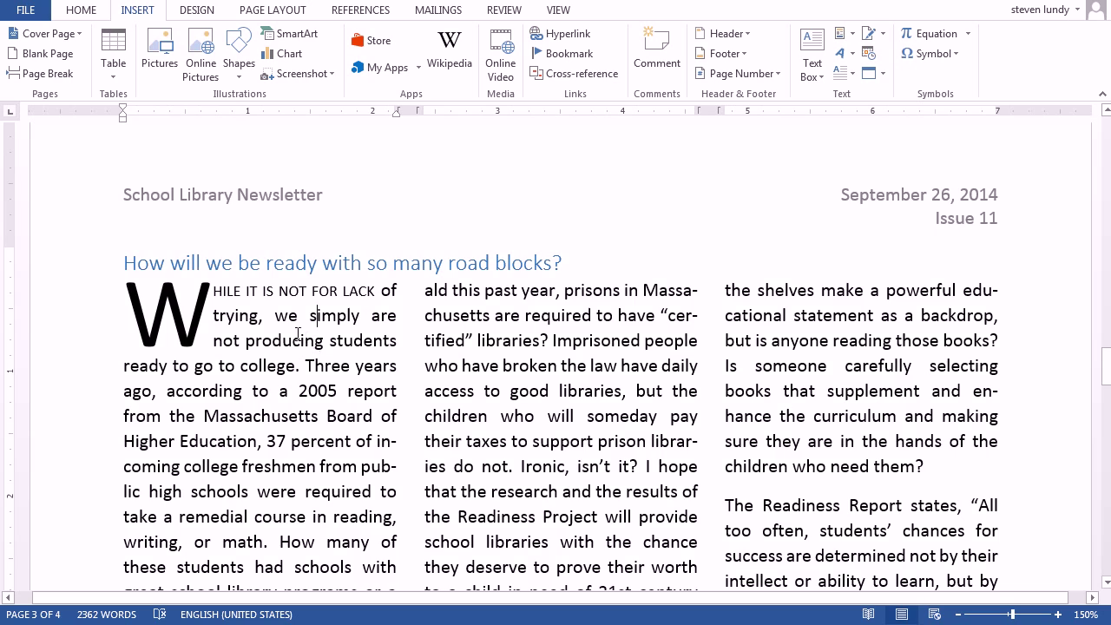
Paste the copied lighthouse picture directly before the "Visiting Boston Light" paragraph on the first page
scroll(297, 334, down, 5)
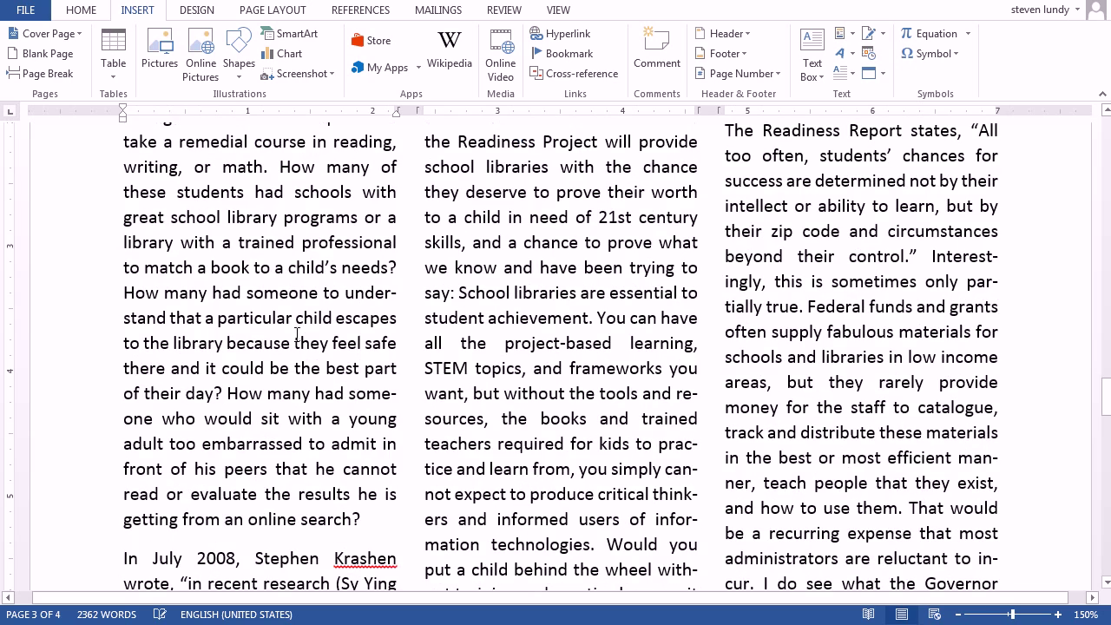
scroll(297, 333, up, 2)
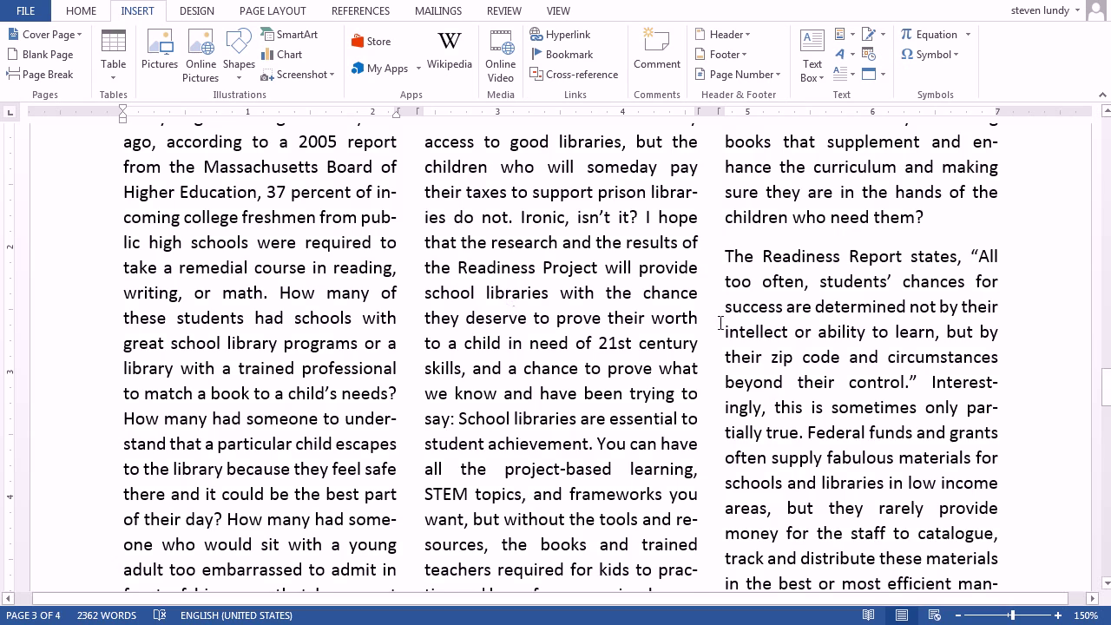
scroll(1034, 367, up, 15)
scroll(1018, 346, up, 20)
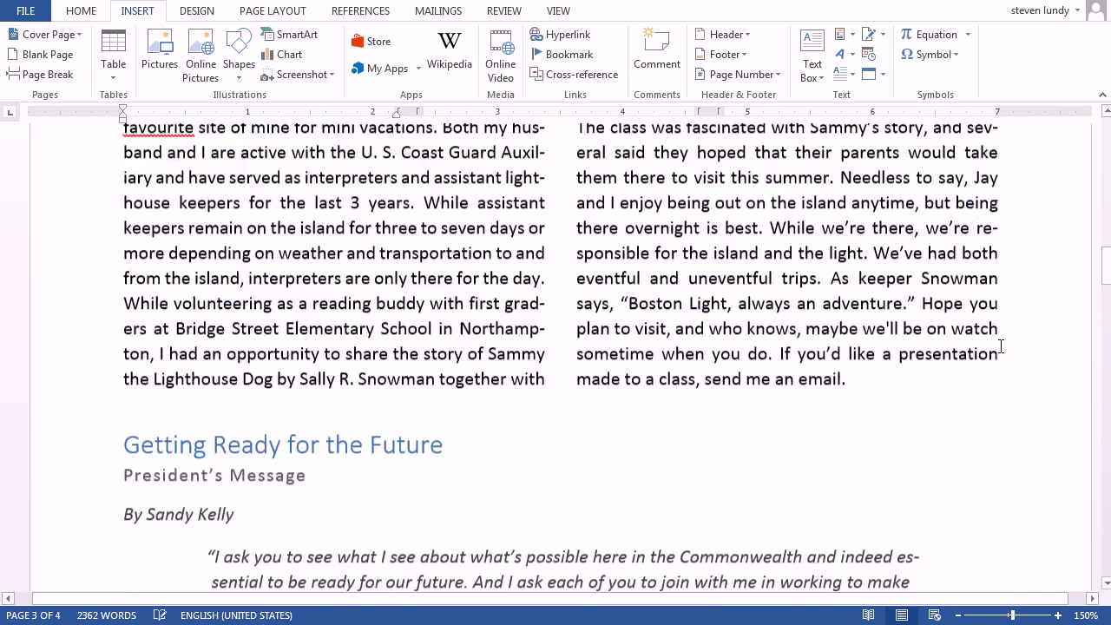
scroll(994, 344, up, 6)
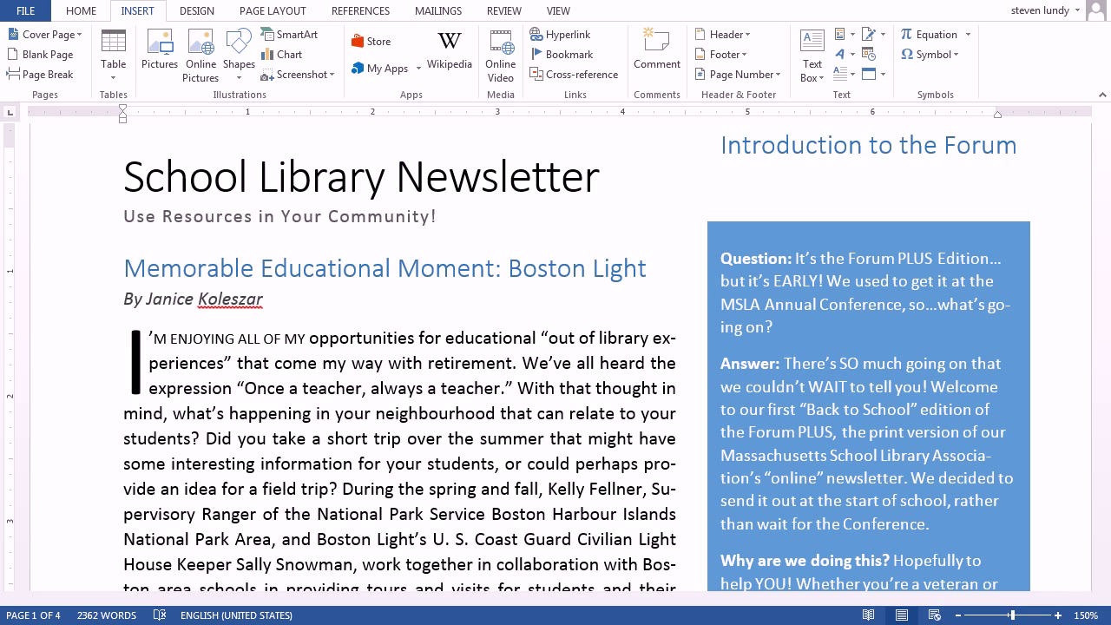
scroll(572, 483, down, 8)
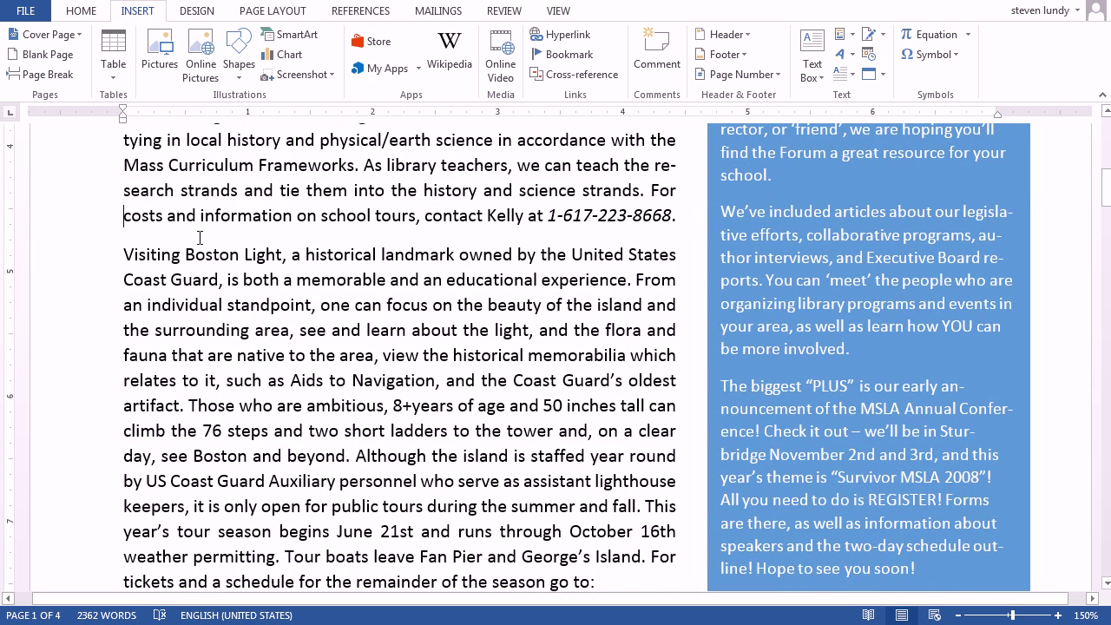
key(ctrl+v)
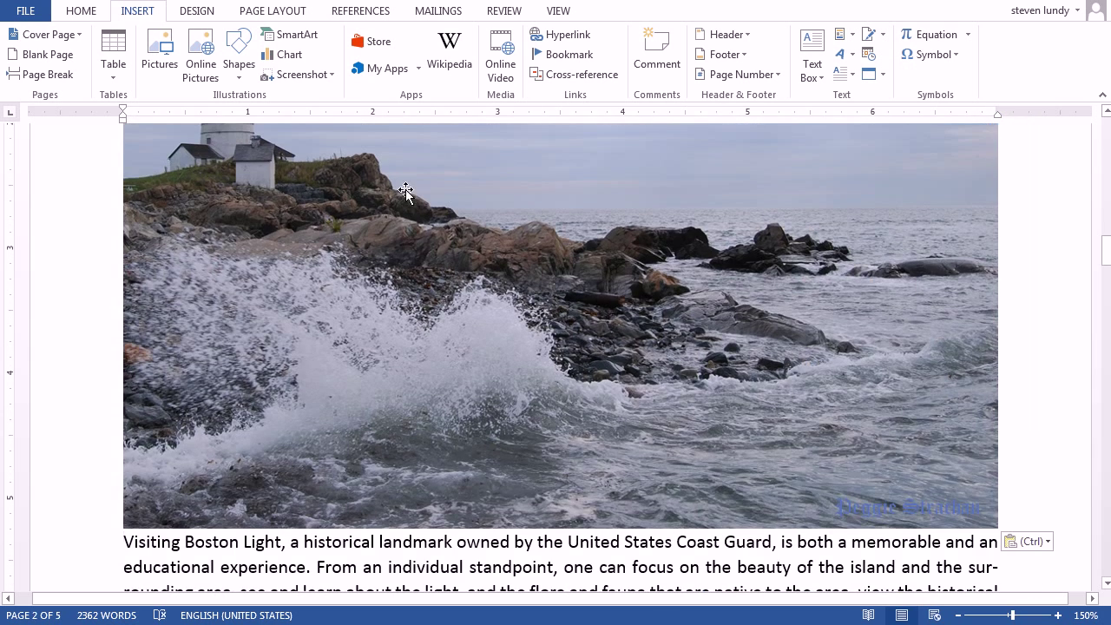
Shrink the lighthouse picture to about 1.65" high by 2.19" wide so it fits above the "Visiting Boston Light" text
click(574, 214)
scroll(729, 270, up, 5)
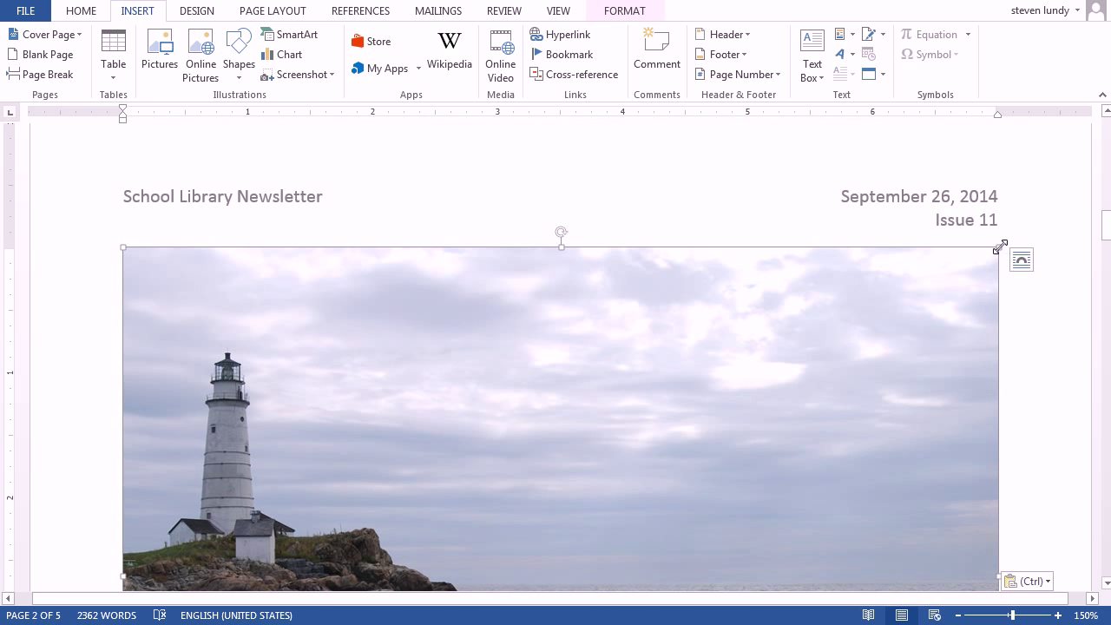
drag(1000, 247, 266, 392)
scroll(353, 367, down, 3)
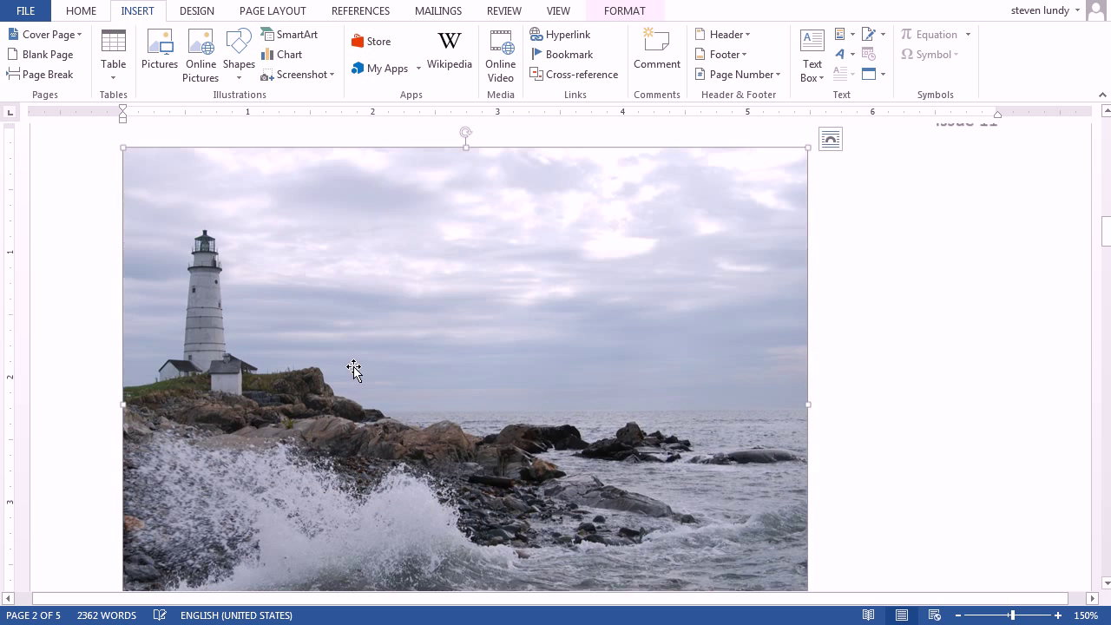
drag(809, 129, 854, 464)
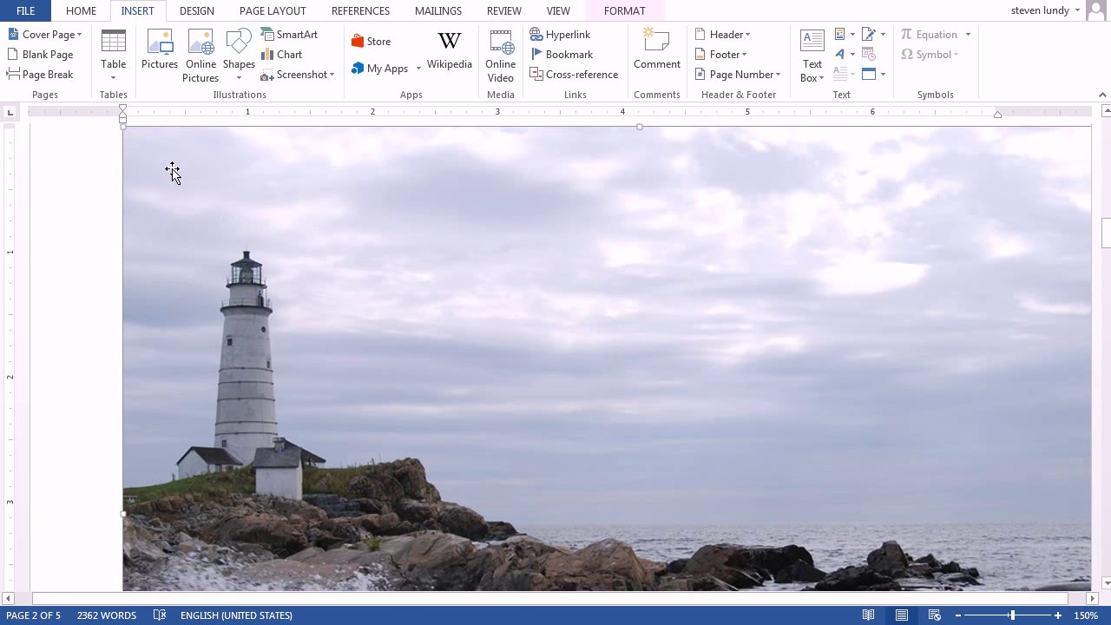
drag(124, 125, 508, 358)
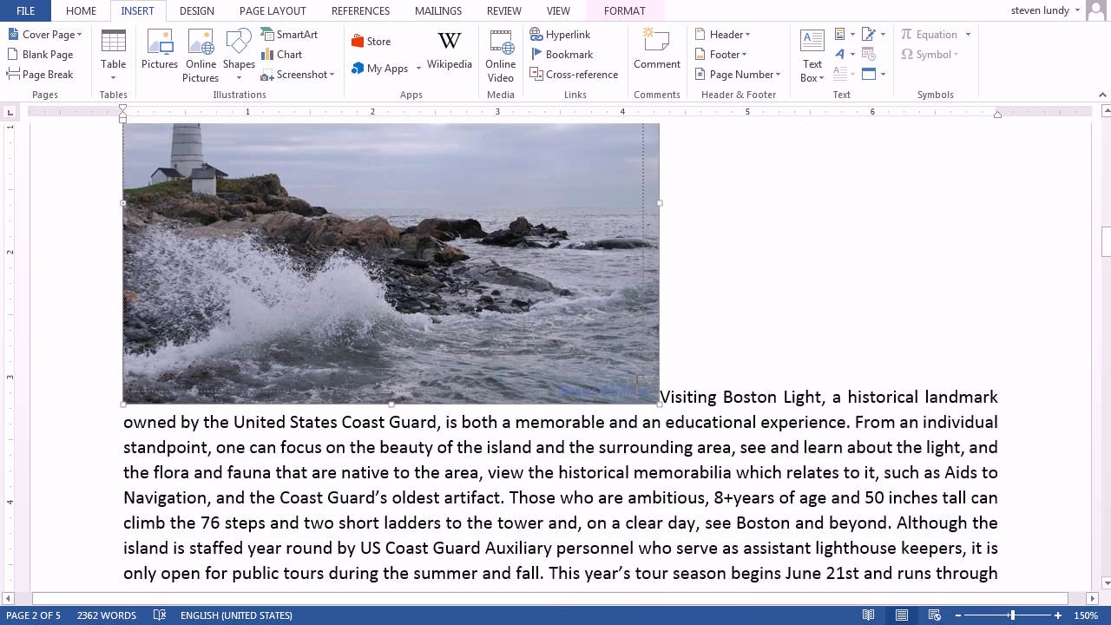
scroll(599, 479, up, 1)
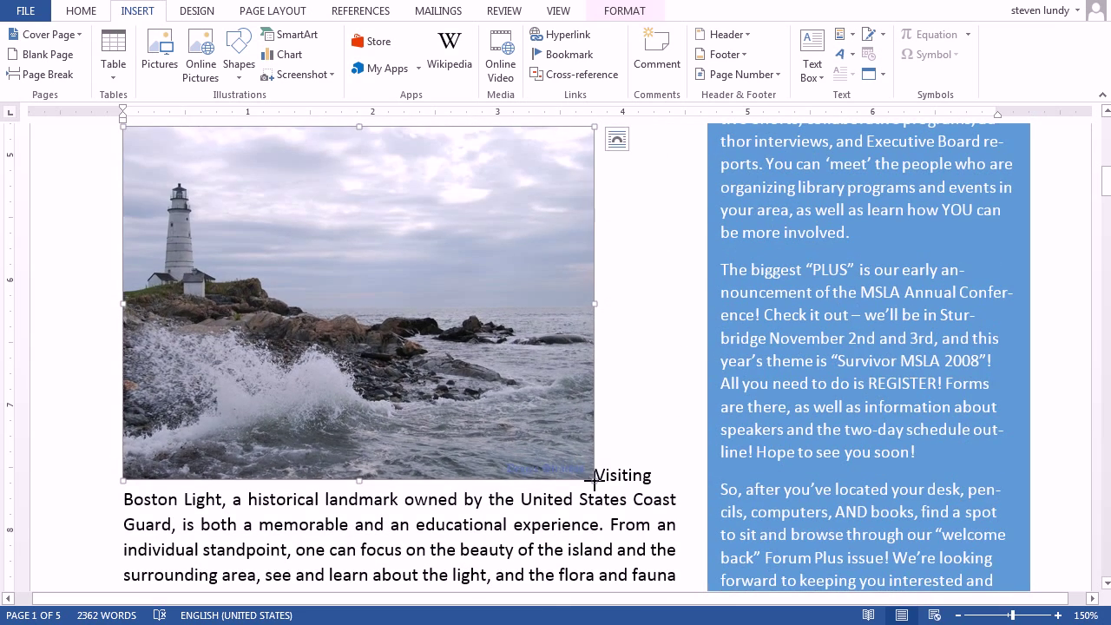
drag(594, 479, 397, 332)
scroll(432, 387, up, 2)
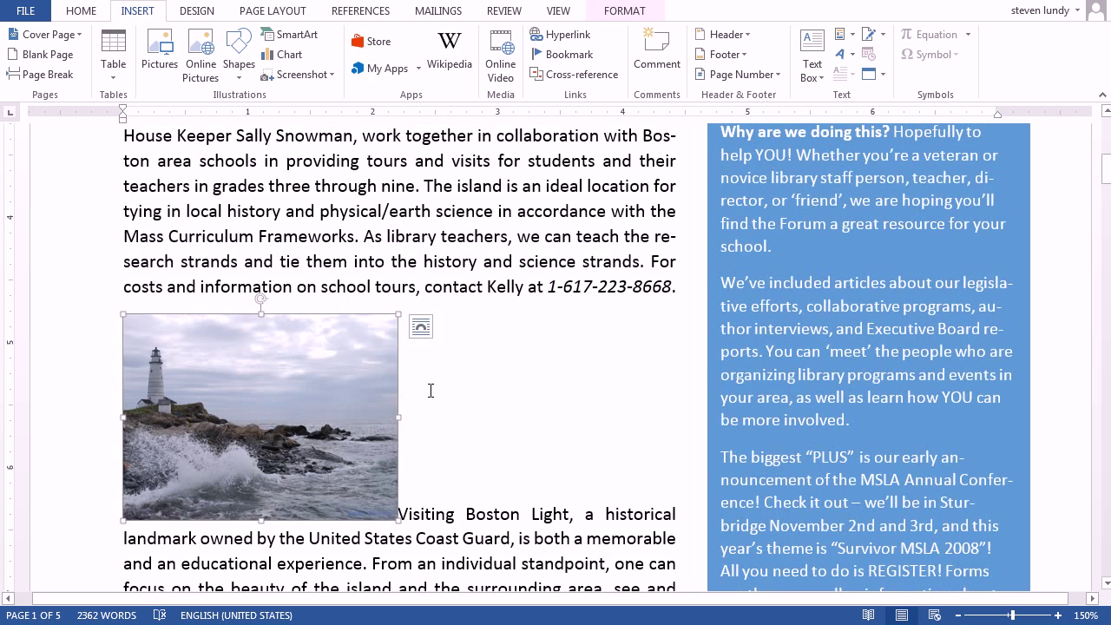
scroll(431, 391, down, 1)
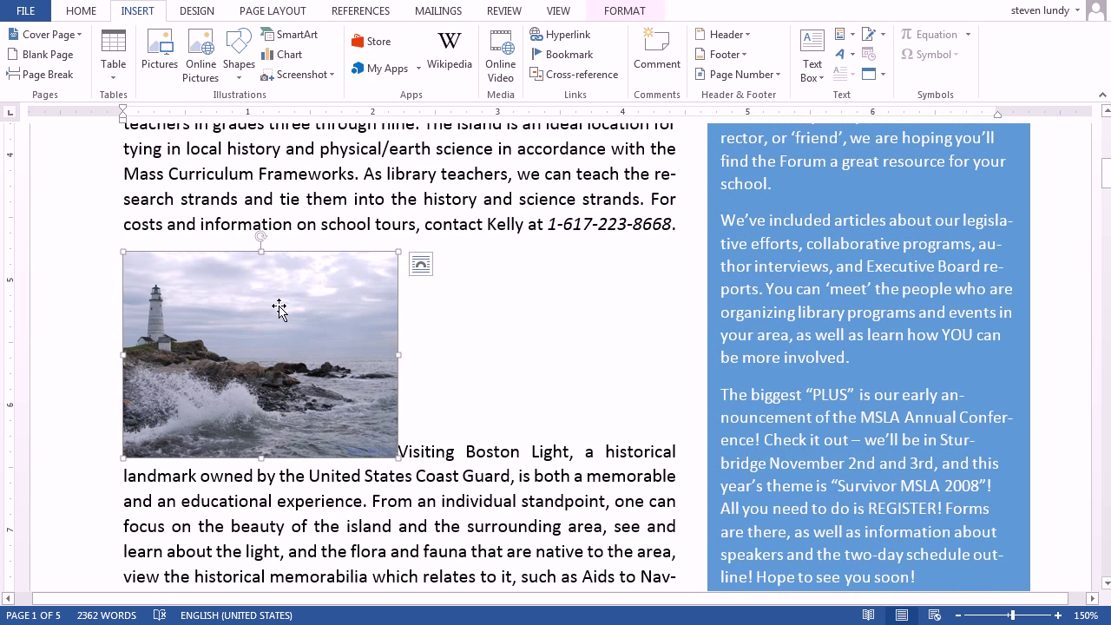
Crop the picture from its lower-right corner to about 1.22" by 0.98", keeping the lighthouse and the rocks below it
click(625, 11)
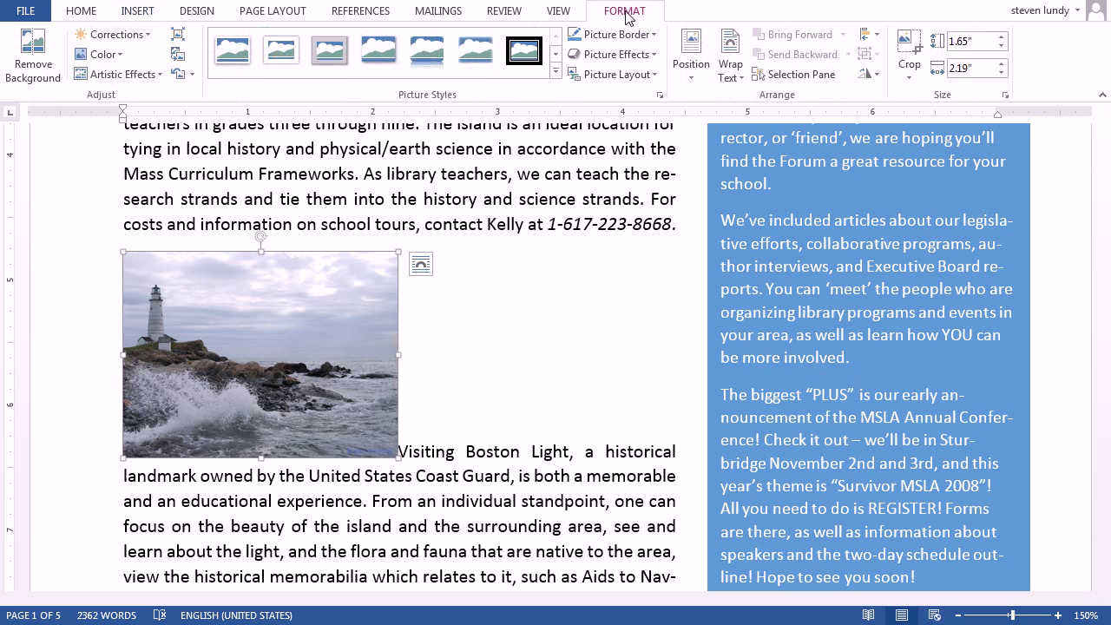
click(909, 48)
drag(389, 450, 246, 403)
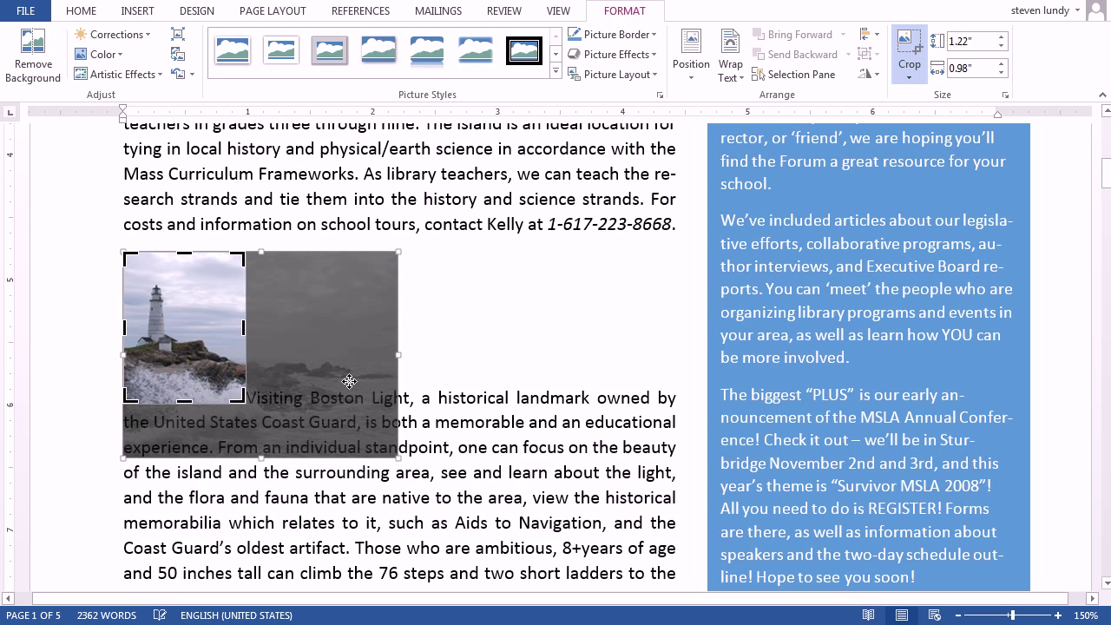
click(415, 235)
Enlarge the cropped lighthouse picture to about 2.32" high by 1.87" wide
click(239, 367)
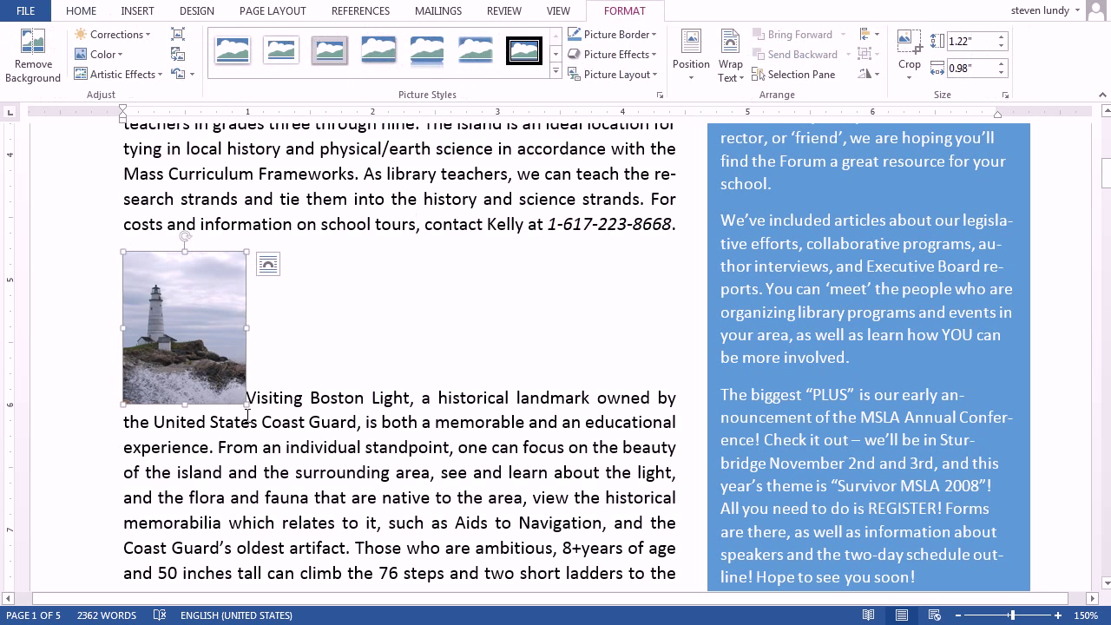
drag(244, 403, 357, 543)
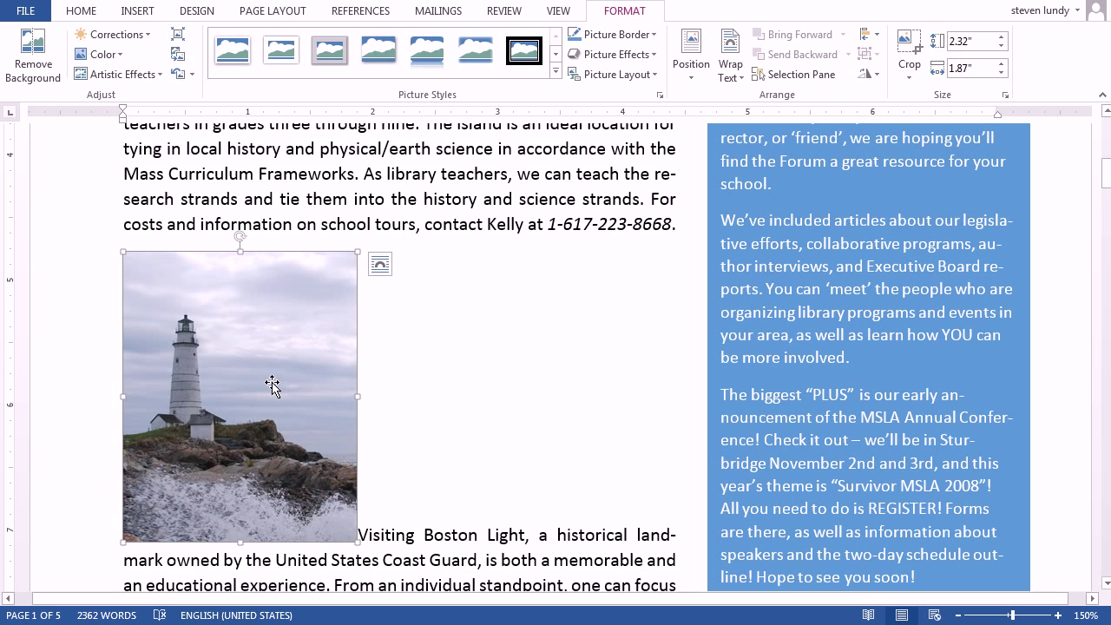
click(489, 535)
scroll(492, 529, down, 3)
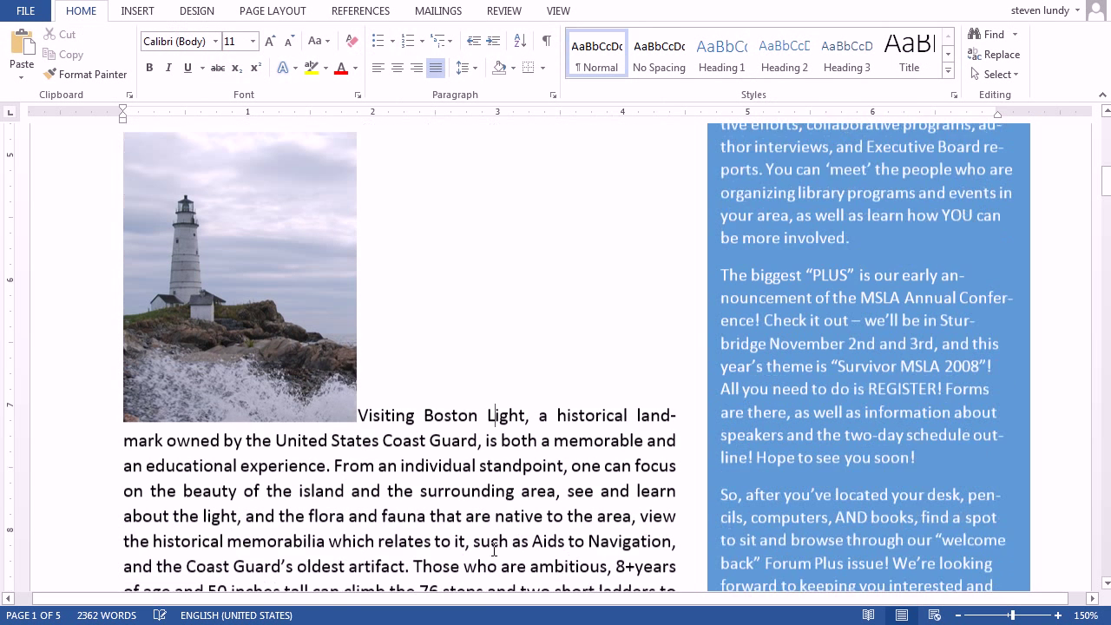
Set the lighthouse picture's text wrapping to Square so the "Visiting Boston Light" paragraph flows beside it
scroll(491, 530, up, 2)
click(274, 363)
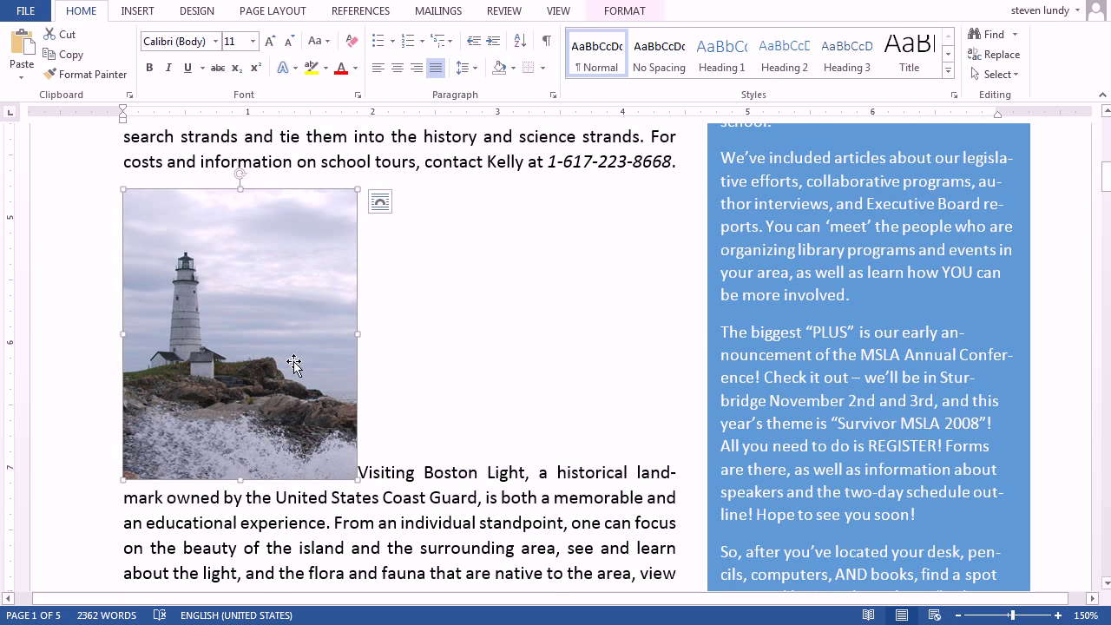
click(379, 201)
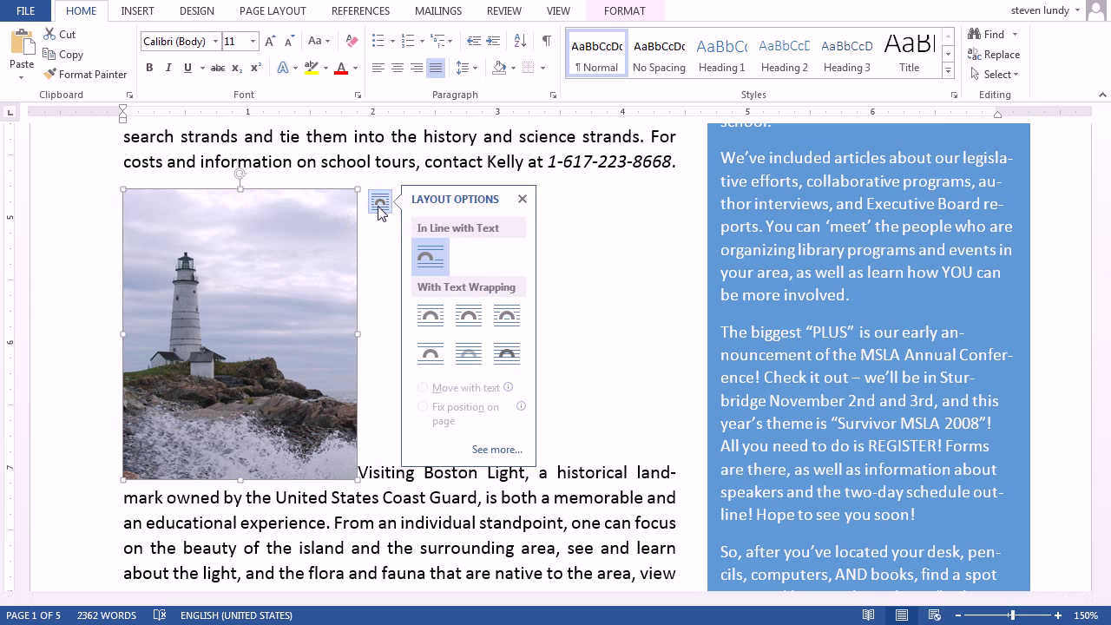
click(434, 320)
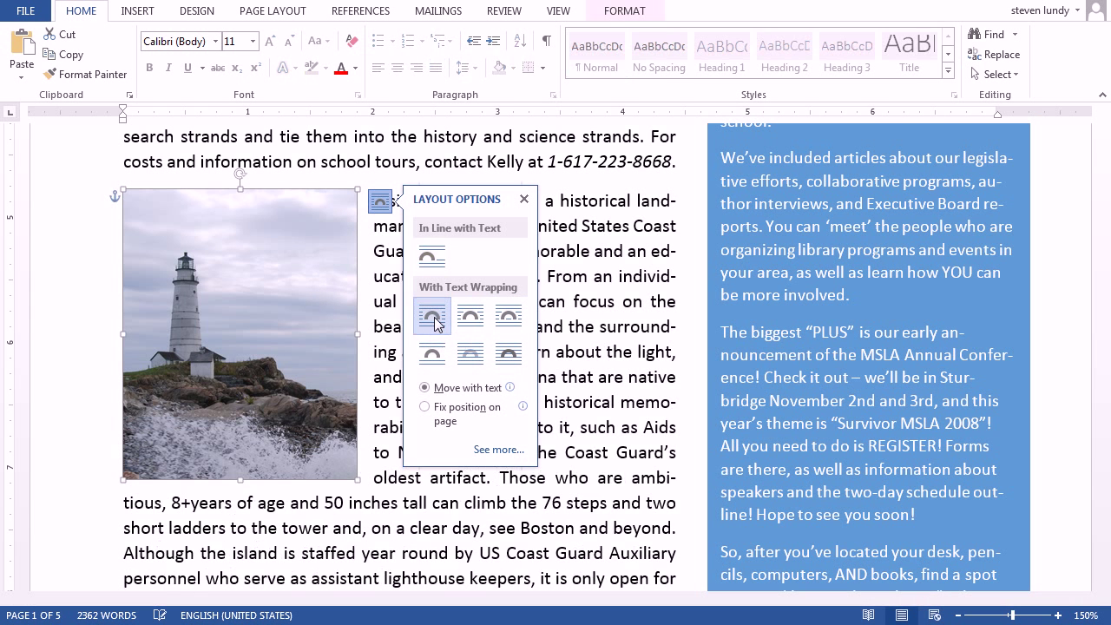
click(625, 296)
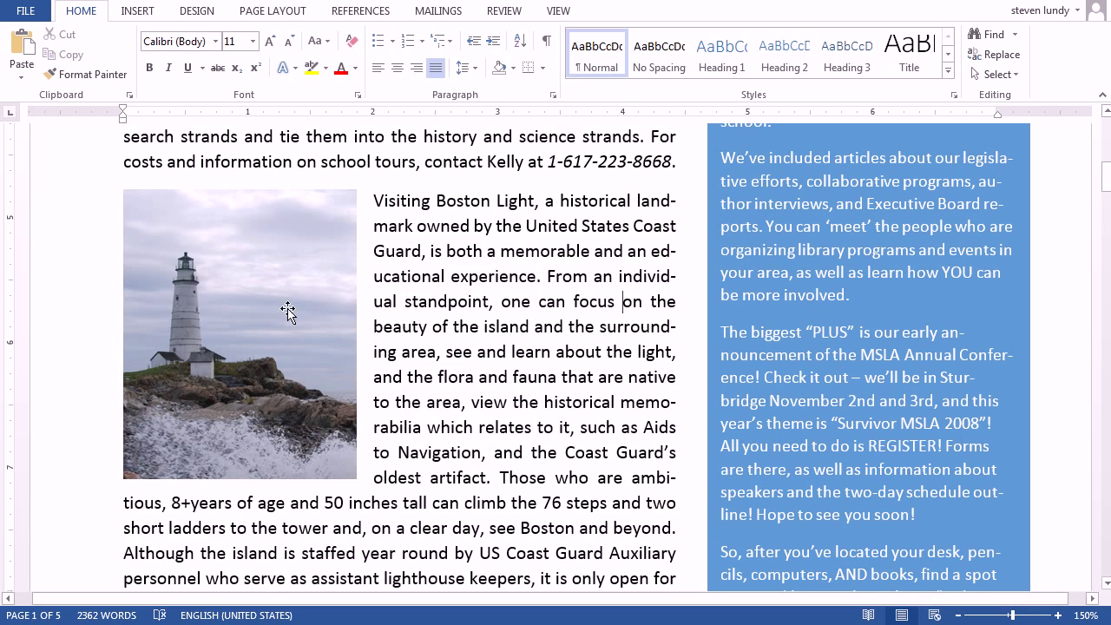
scroll(467, 290, up, 5)
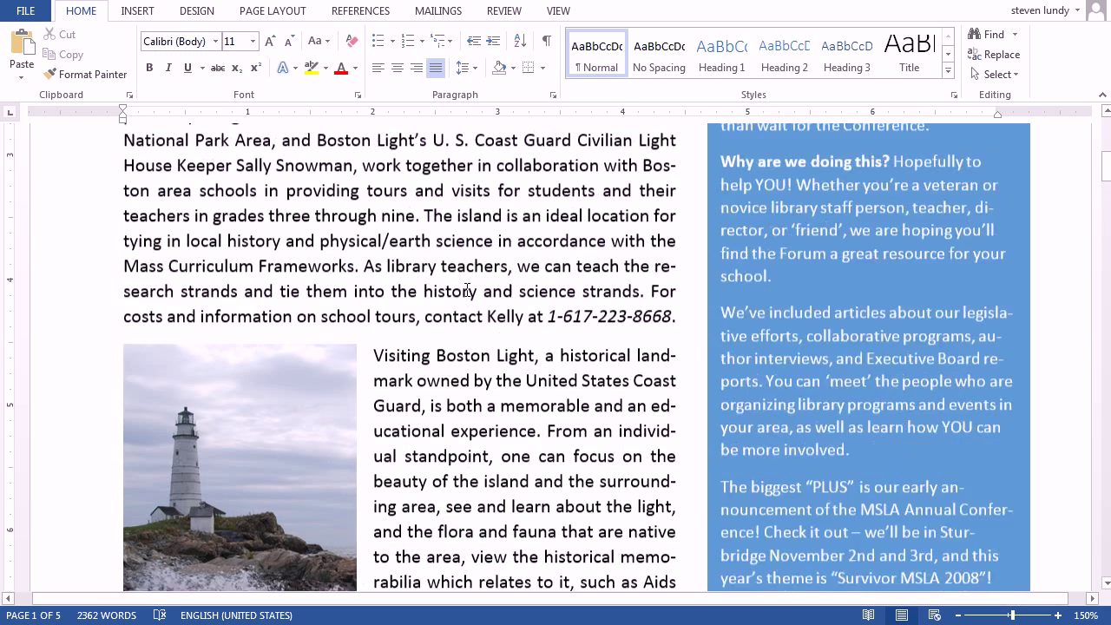
scroll(467, 291, down, 4)
scroll(467, 291, down, 5)
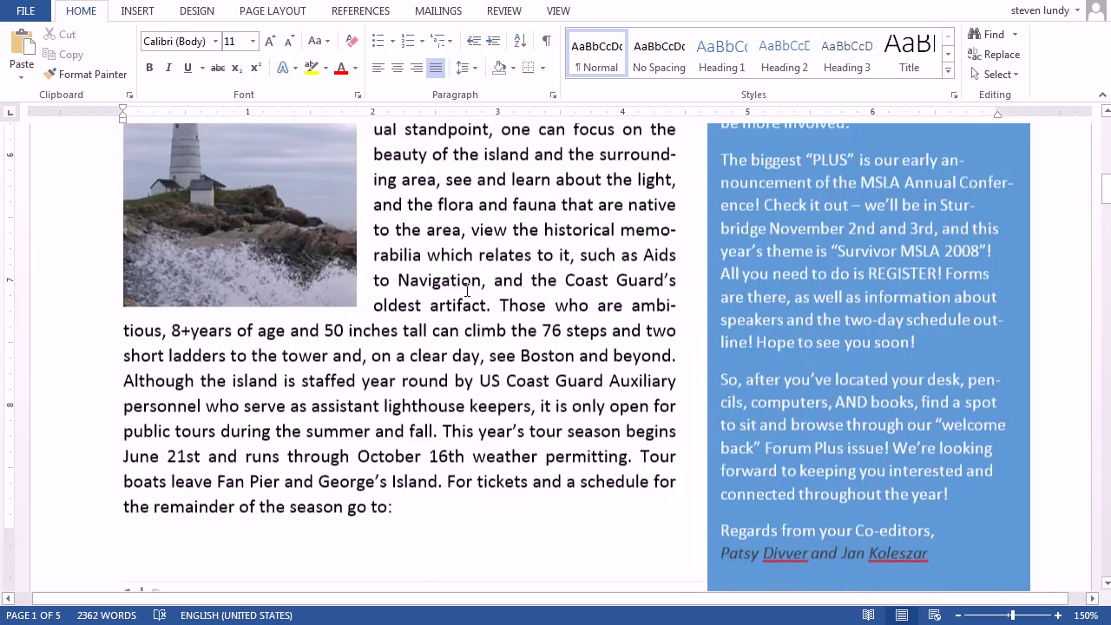
Move the lighthouse picture up beside the drop-cap opening paragraph, against the article column's right edge under the "Memorable Educational Moment: Boston Light" heading
scroll(395, 311, up, 6)
drag(304, 426, 607, 223)
scroll(582, 299, up, 4)
drag(527, 504, 527, 360)
drag(444, 524, 470, 493)
click(395, 460)
scroll(397, 459, down, 3)
scroll(397, 459, down, 5)
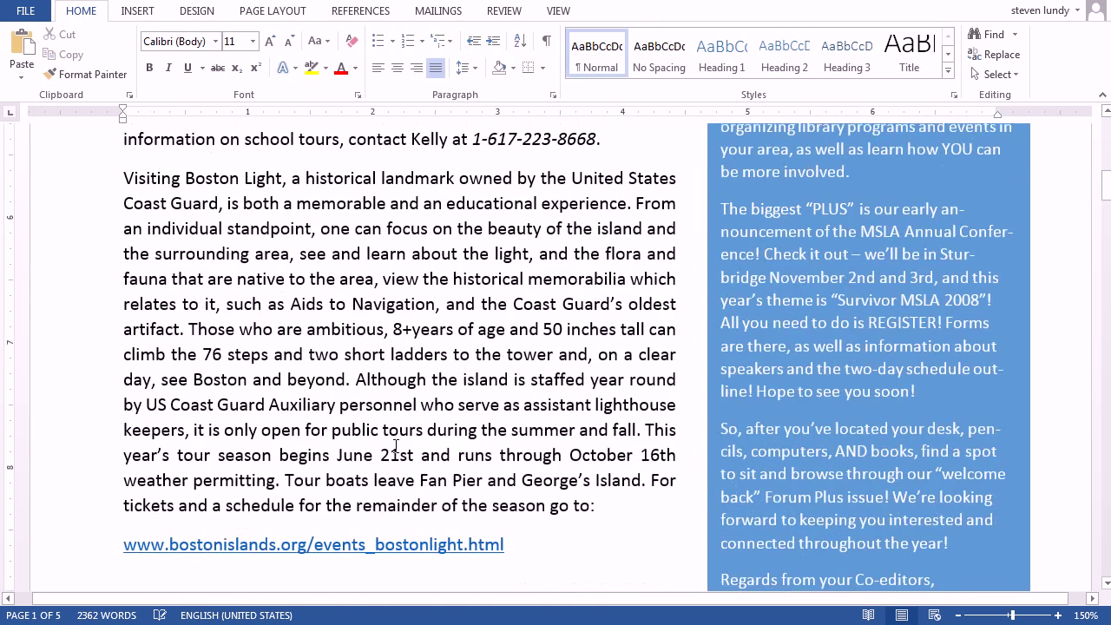
Insert the caption "The Boston Light" below the lighthouse picture and tighten the caption box's height around its single line
scroll(395, 443, up, 8)
click(586, 364)
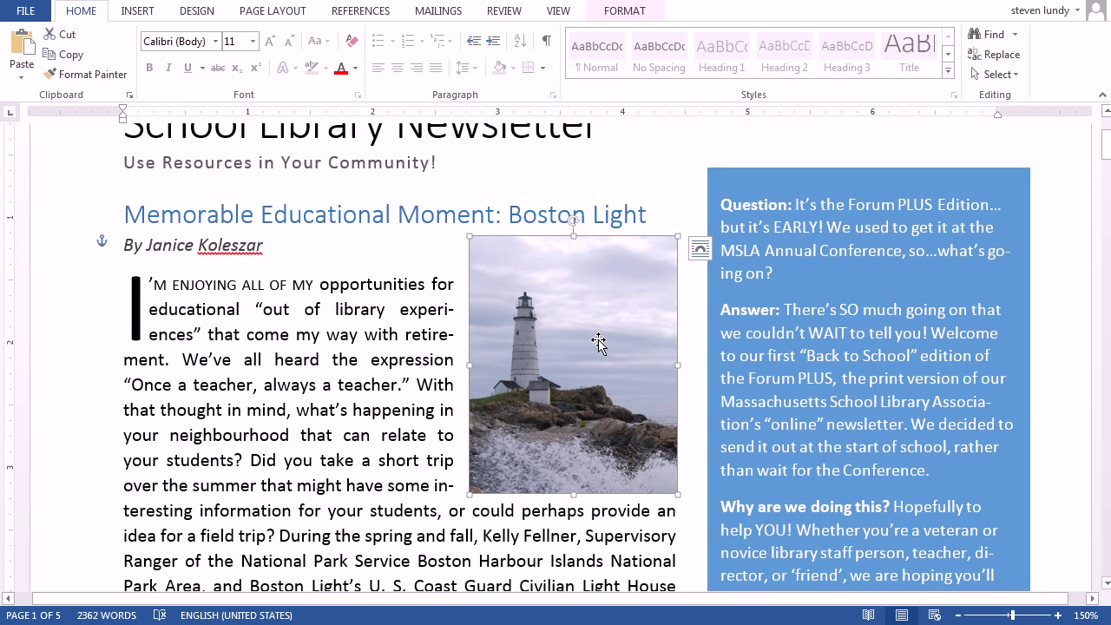
right_click(588, 340)
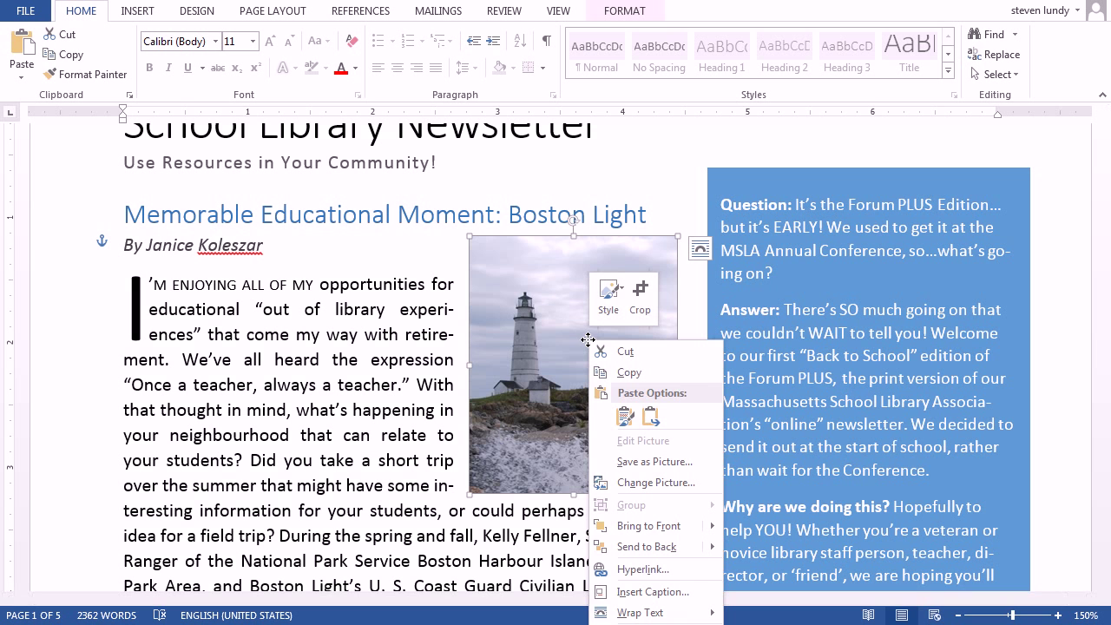
click(655, 592)
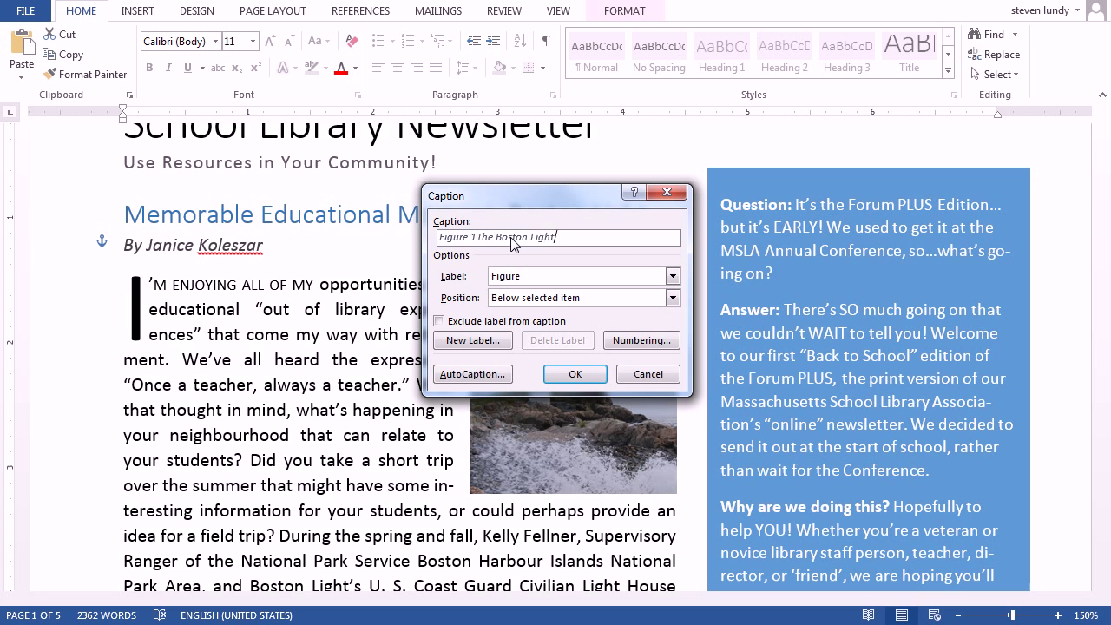
key(Return)
drag(571, 535, 573, 522)
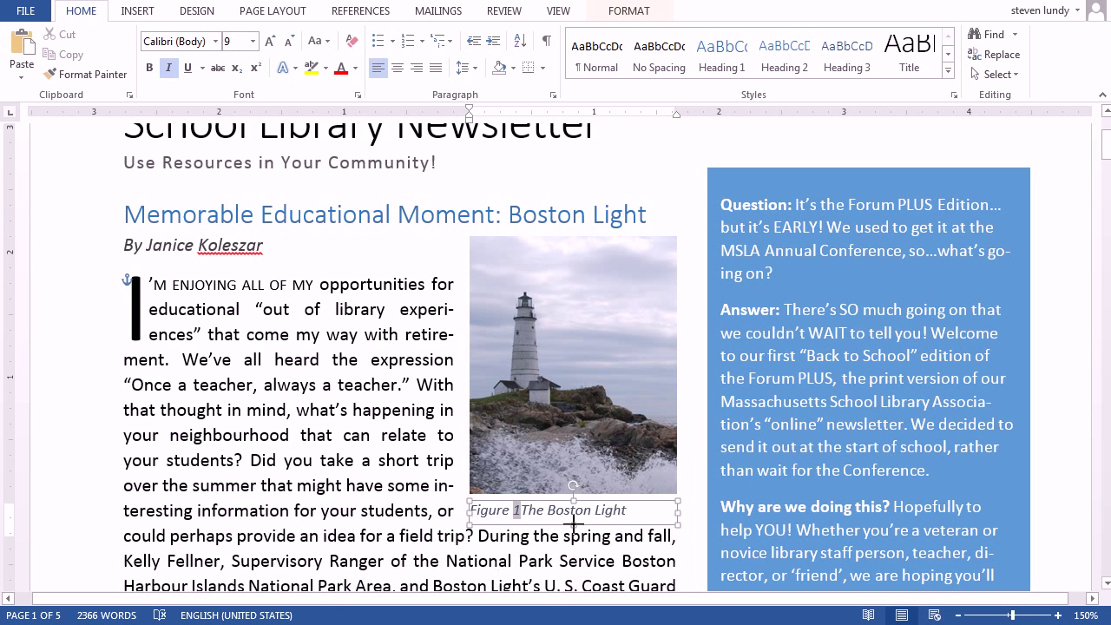
Remove the "Figure 1" label from the lighthouse caption so that it reads only "The Boston Light"
click(521, 510)
key(BackSpace)
key(BackSpace)
key(BackSpace)
key(BackSpace)
key(BackSpace)
key(BackSpace)
key(BackSpace)
key(BackSpace)
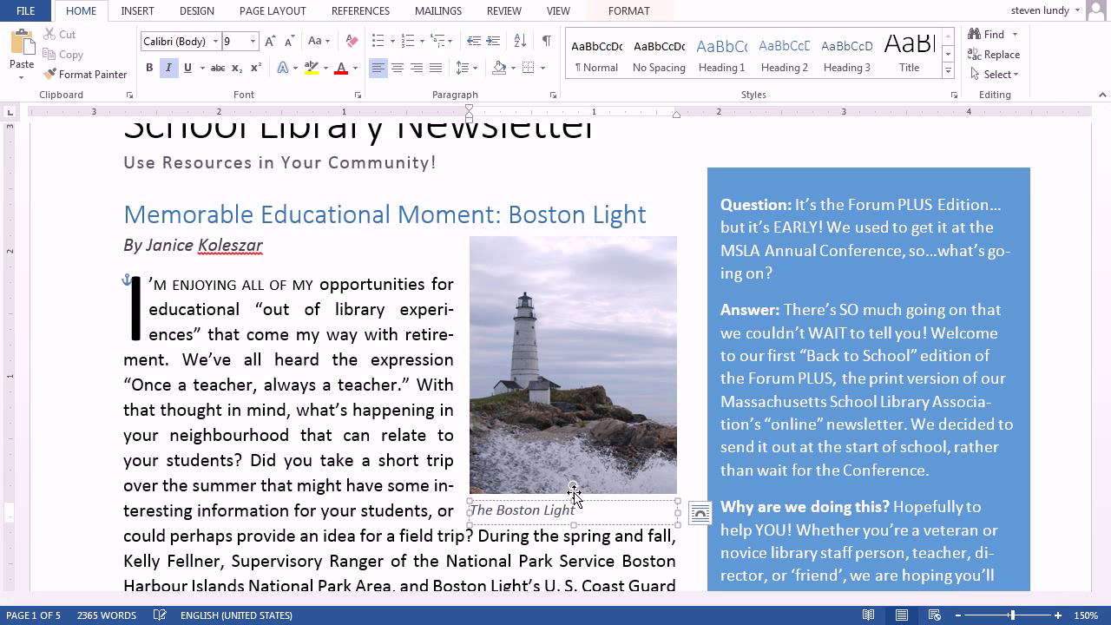
click(322, 362)
scroll(352, 382, down, 2)
scroll(357, 389, down, 20)
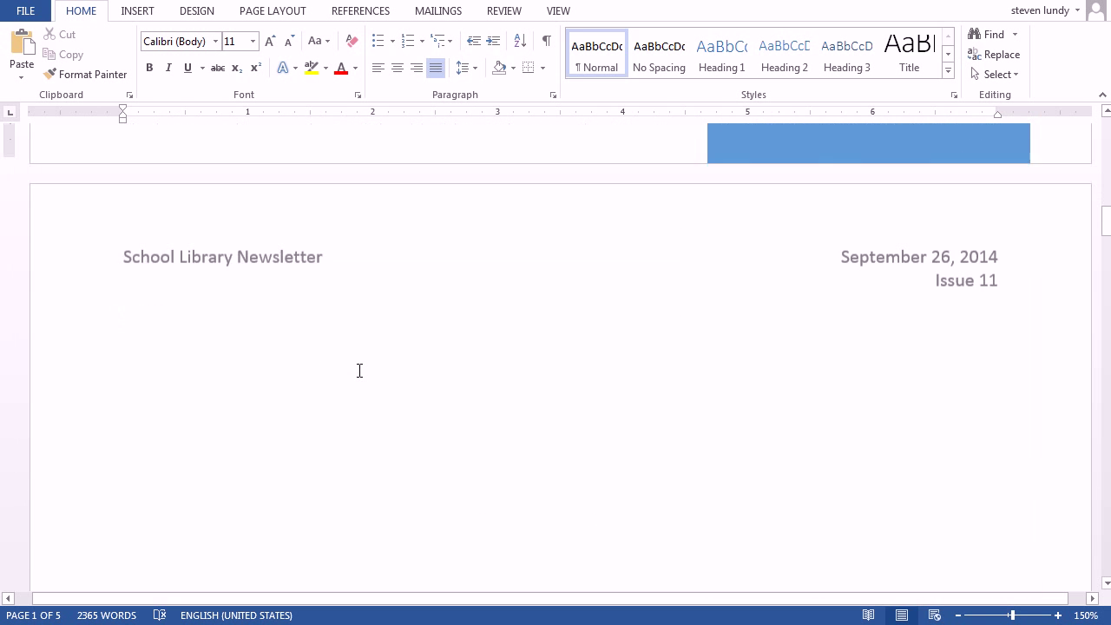
scroll(360, 370, down, 3)
scroll(360, 370, up, 6)
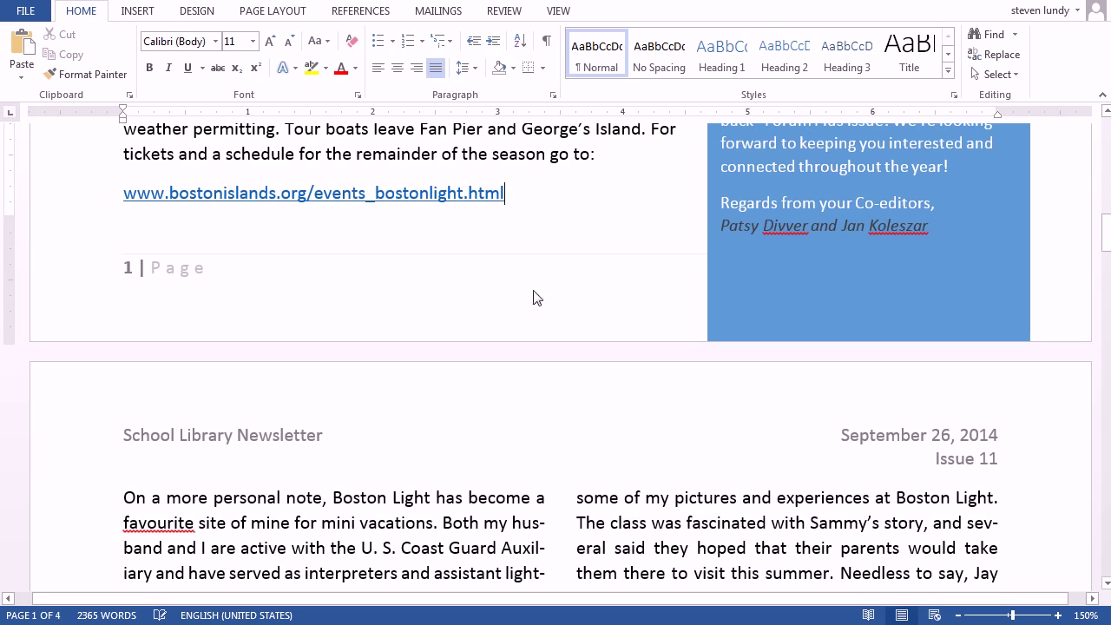
click(564, 576)
Paste the picture of a reader sitting on library shelves after "children who need them?" in the third column of the road blocks article
scroll(547, 547, down, 15)
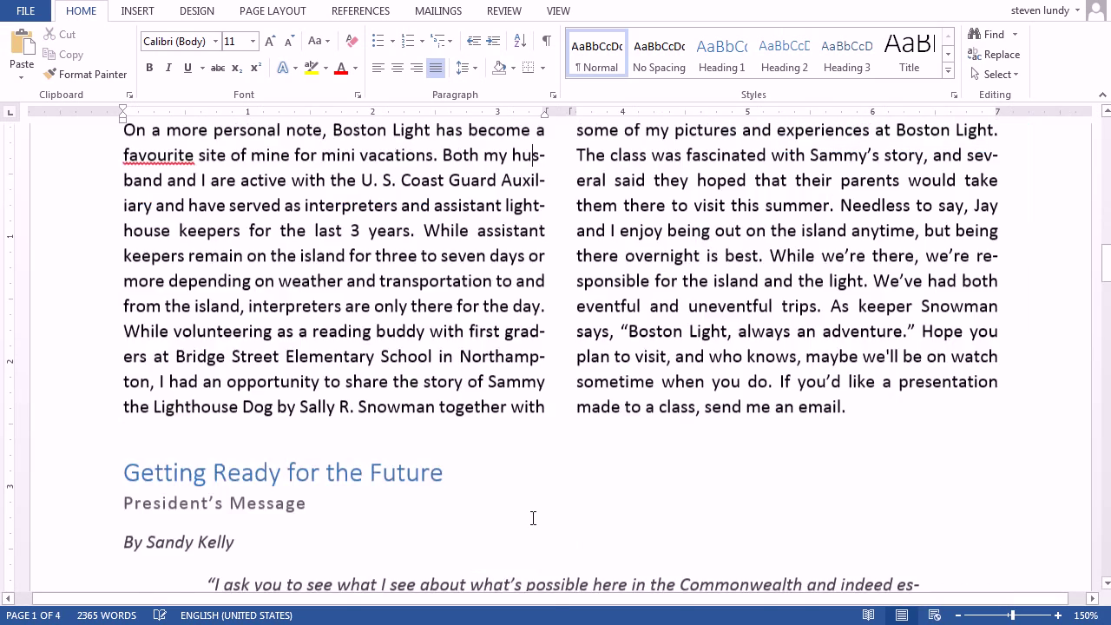
scroll(535, 525, down, 20)
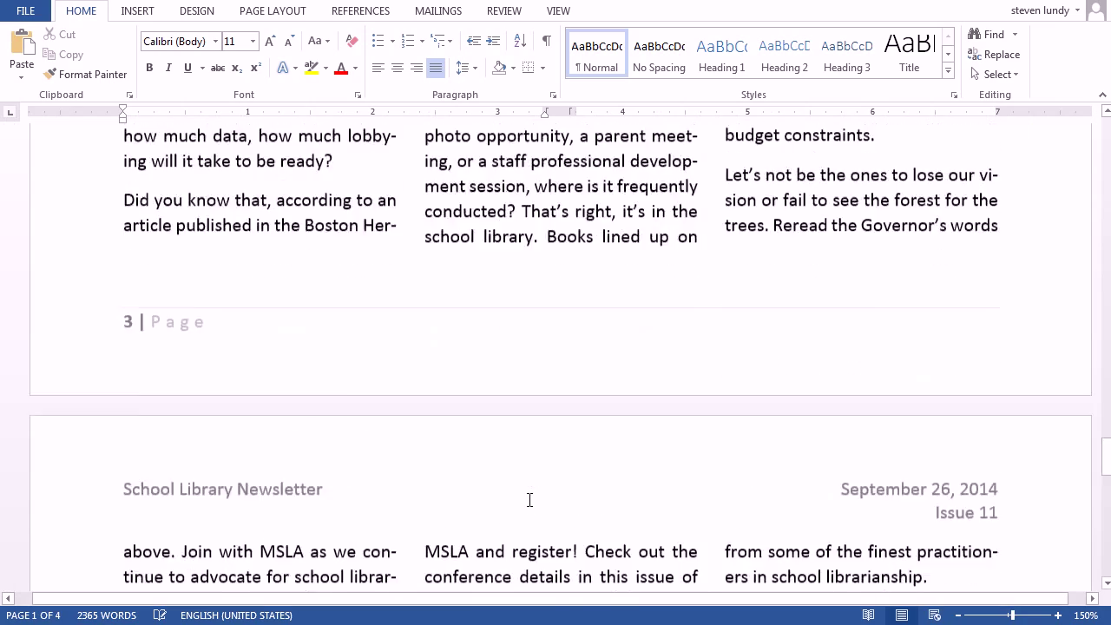
scroll(530, 500, down, 10)
scroll(529, 500, up, 12)
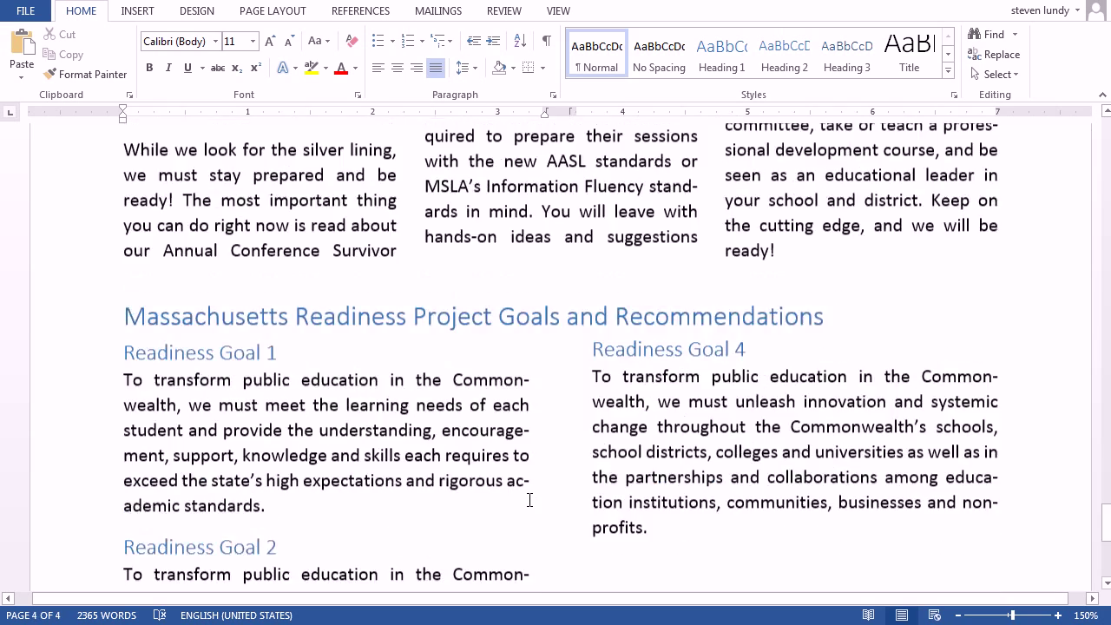
scroll(530, 501, up, 10)
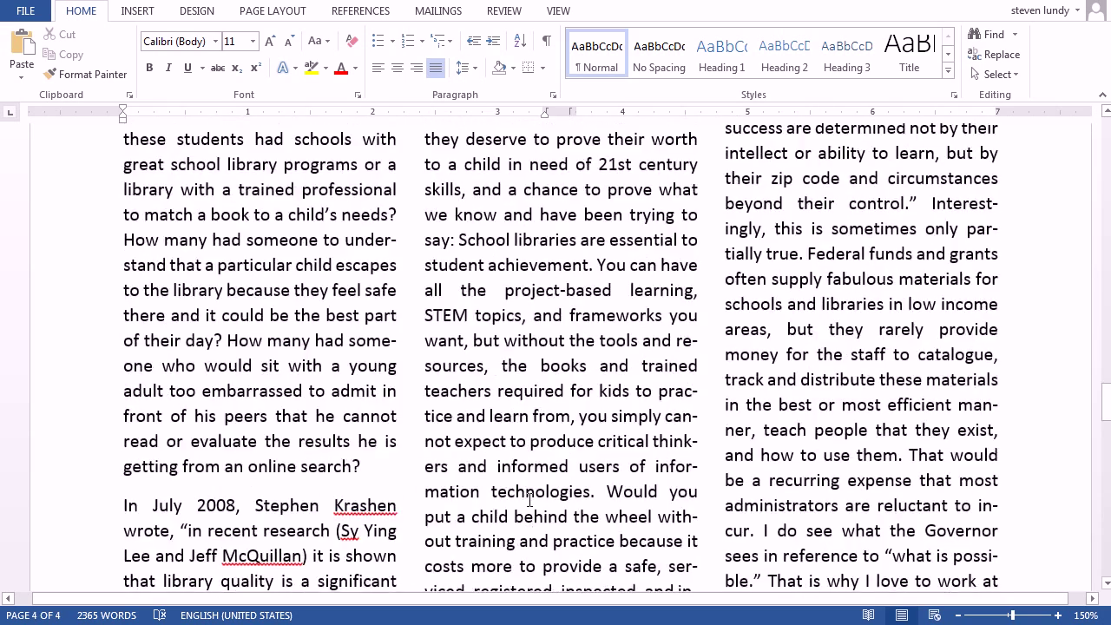
scroll(529, 501, up, 4)
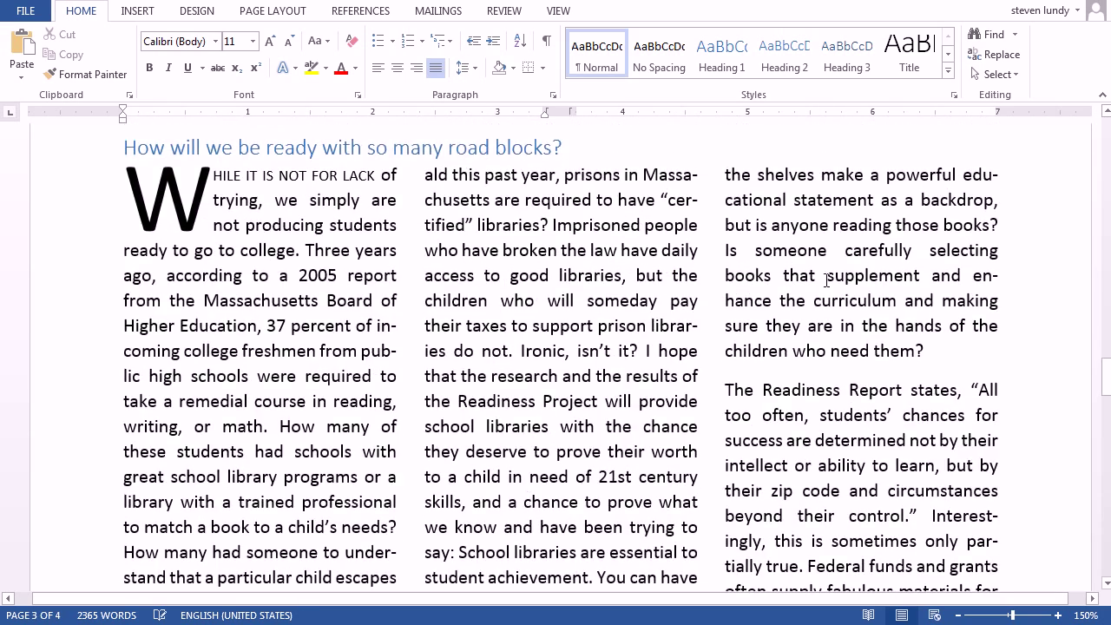
click(828, 276)
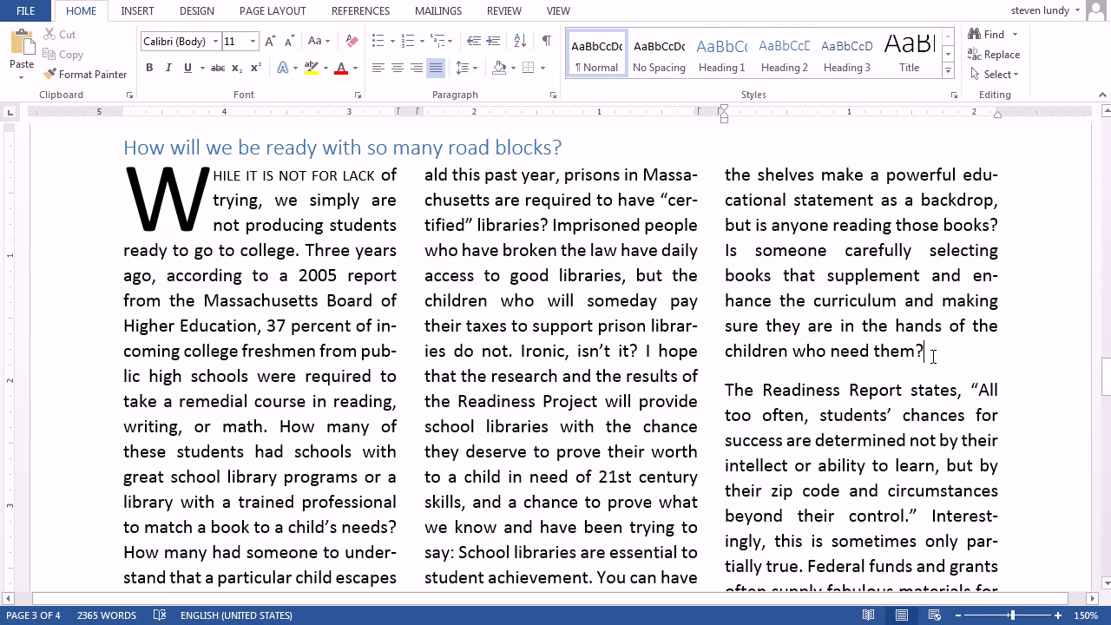
key(ctrl+v)
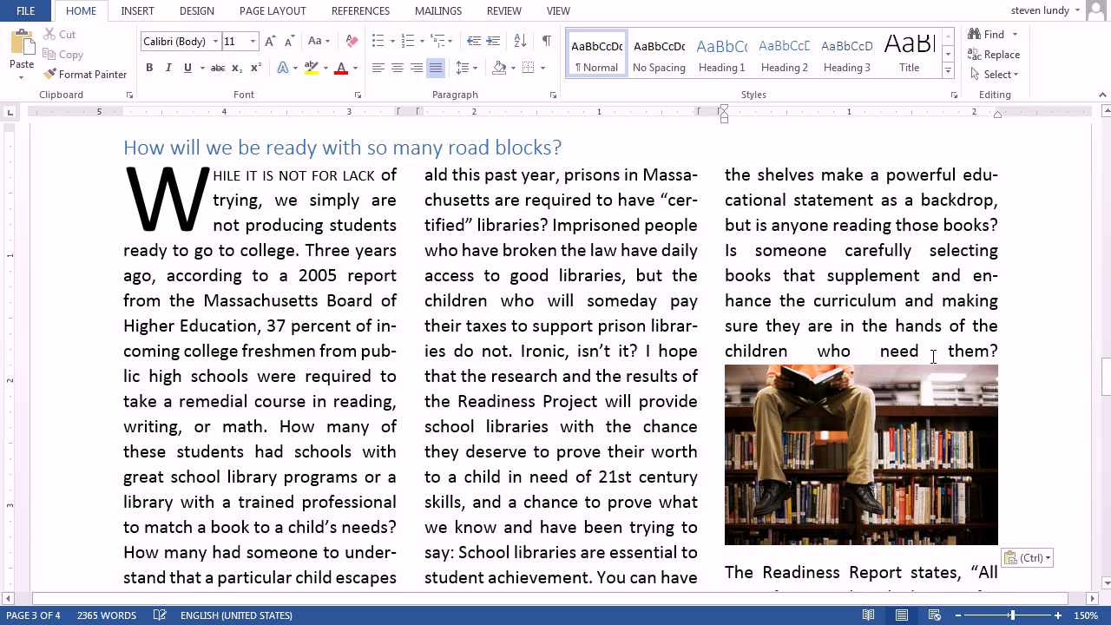
Try to move the library picture up within the third column's paragraph
click(838, 408)
drag(847, 427, 849, 350)
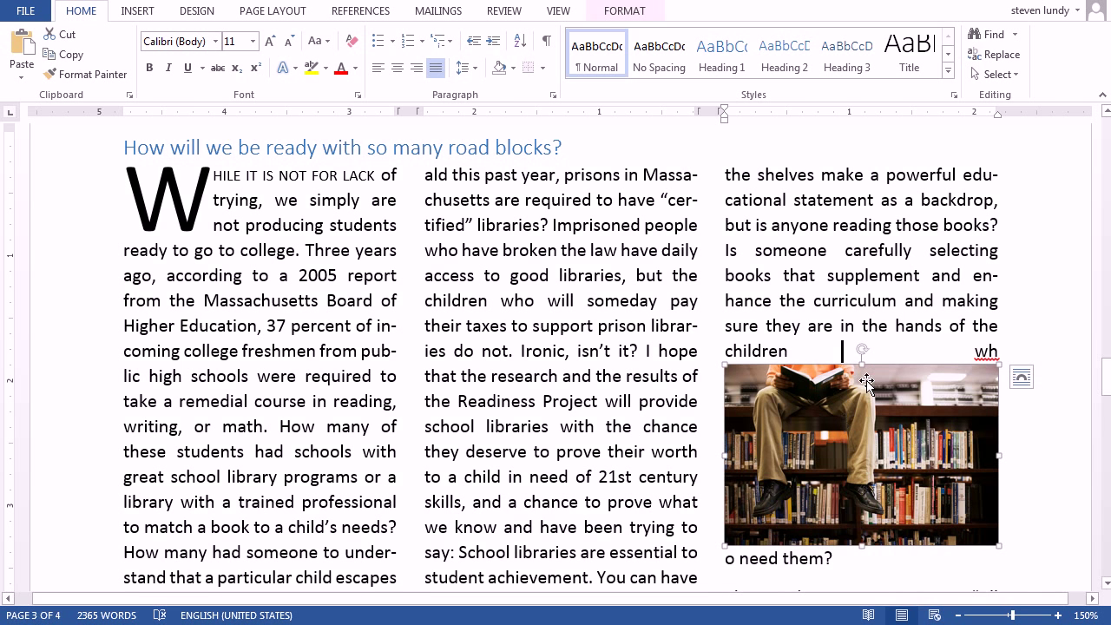
click(865, 317)
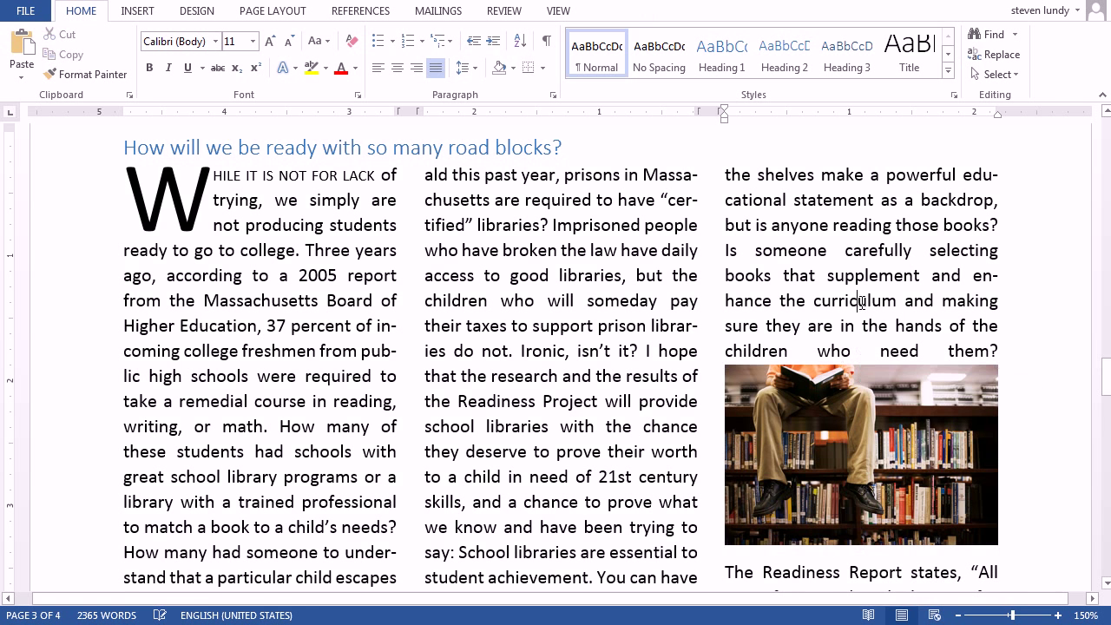
Set the library picture's text wrapping to Square
scroll(864, 301, down, 3)
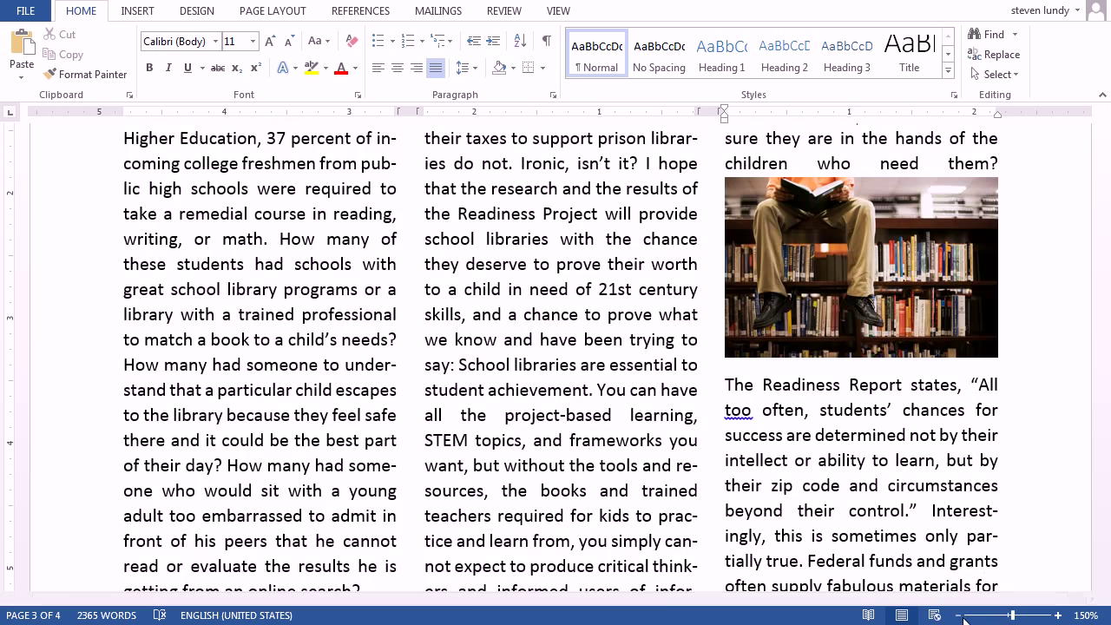
click(958, 616)
click(958, 615)
click(958, 616)
click(959, 615)
click(959, 615)
scroll(825, 402, up, 5)
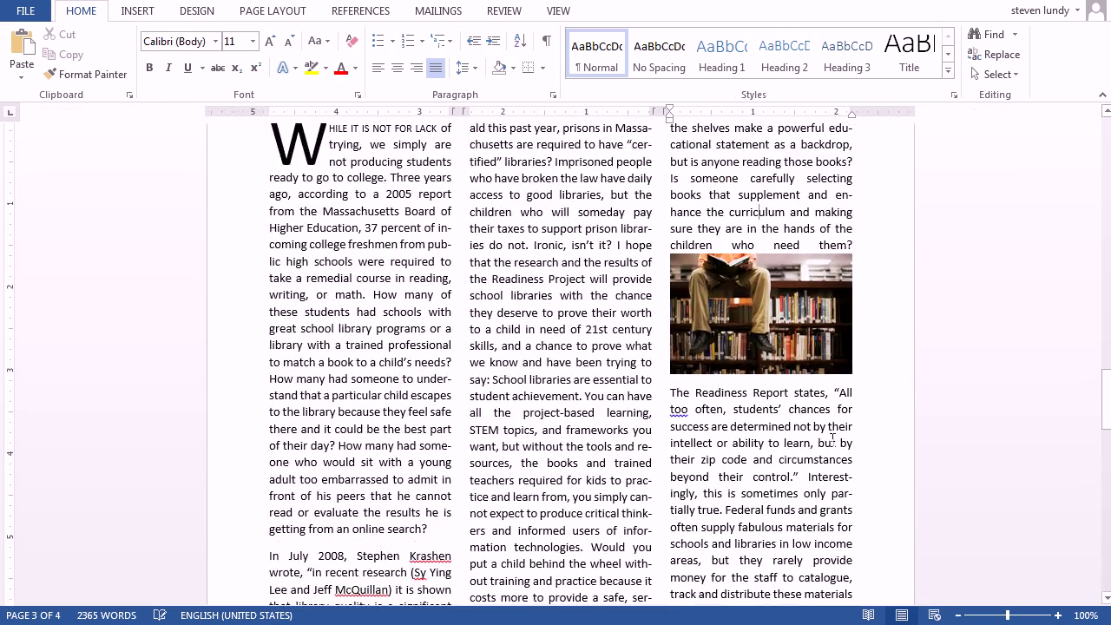
scroll(825, 402, down, 1)
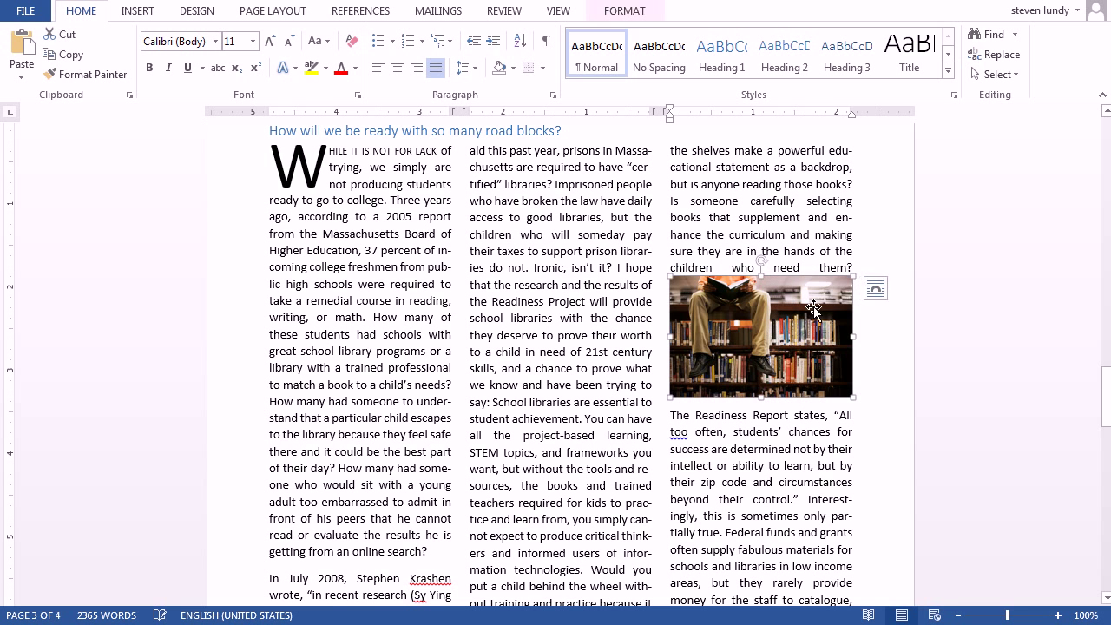
click(875, 288)
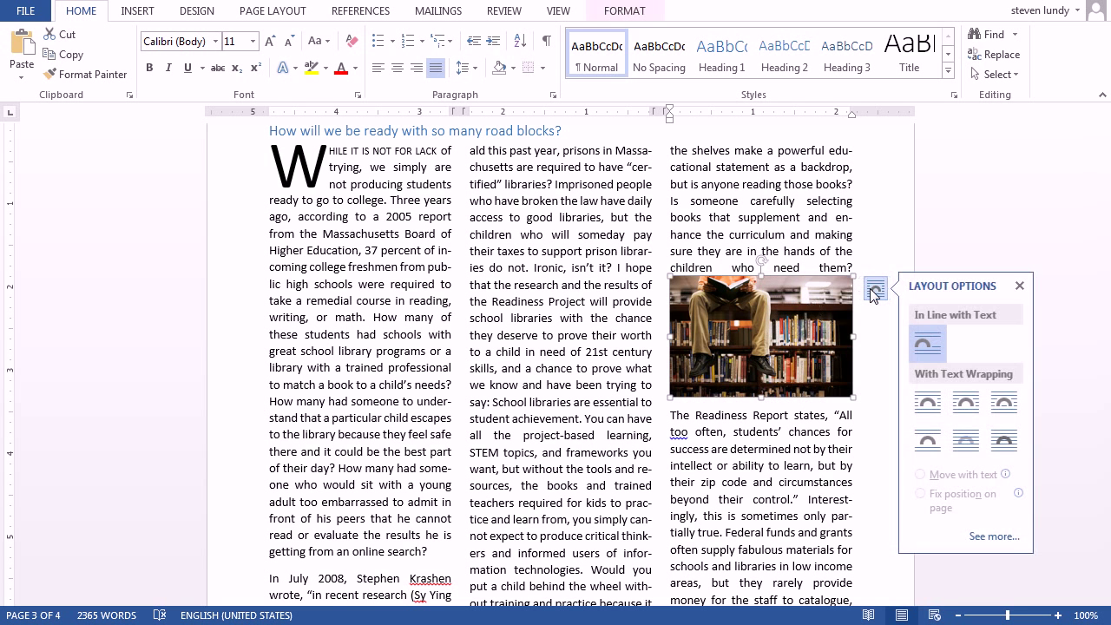
click(927, 402)
click(775, 234)
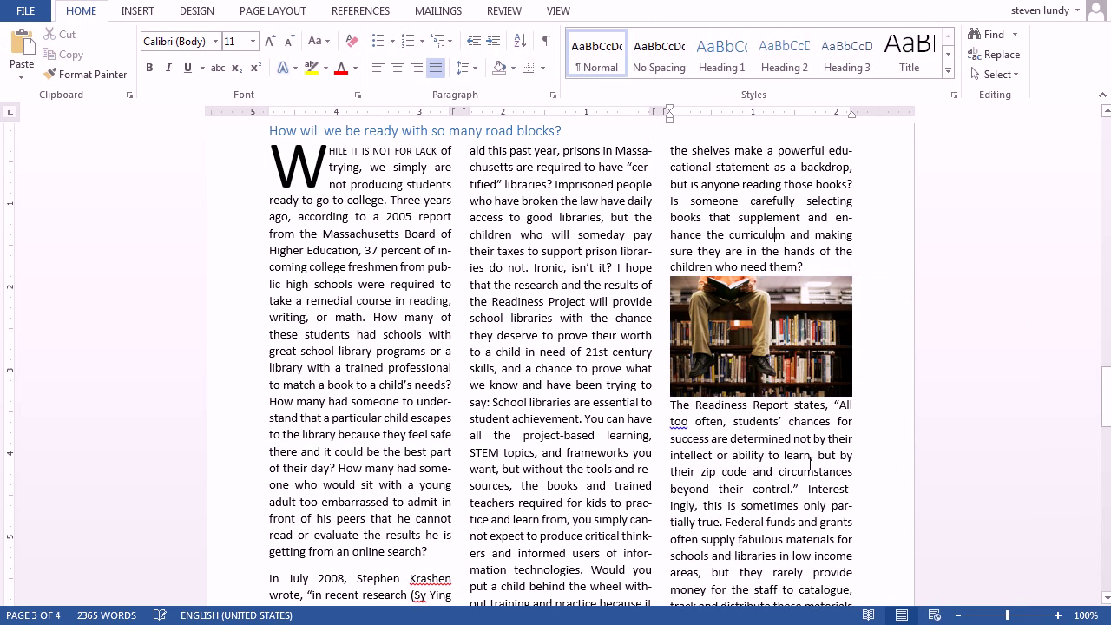
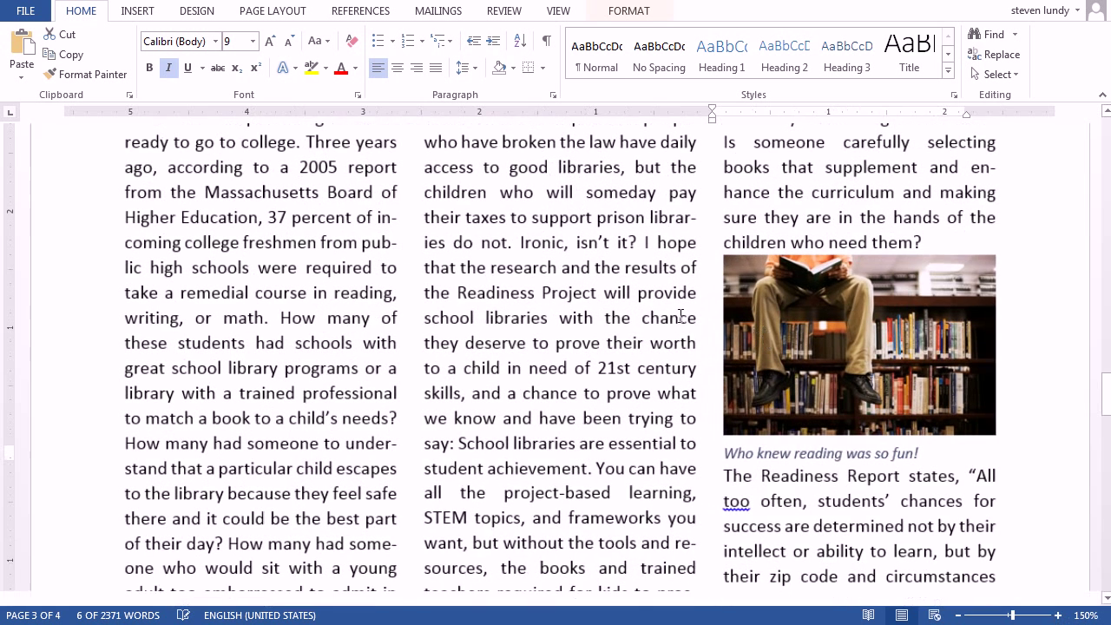
Look through the rest of the three-column article to its end above "Massachusetts Readiness Project Goals and Recommendations"
click(643, 316)
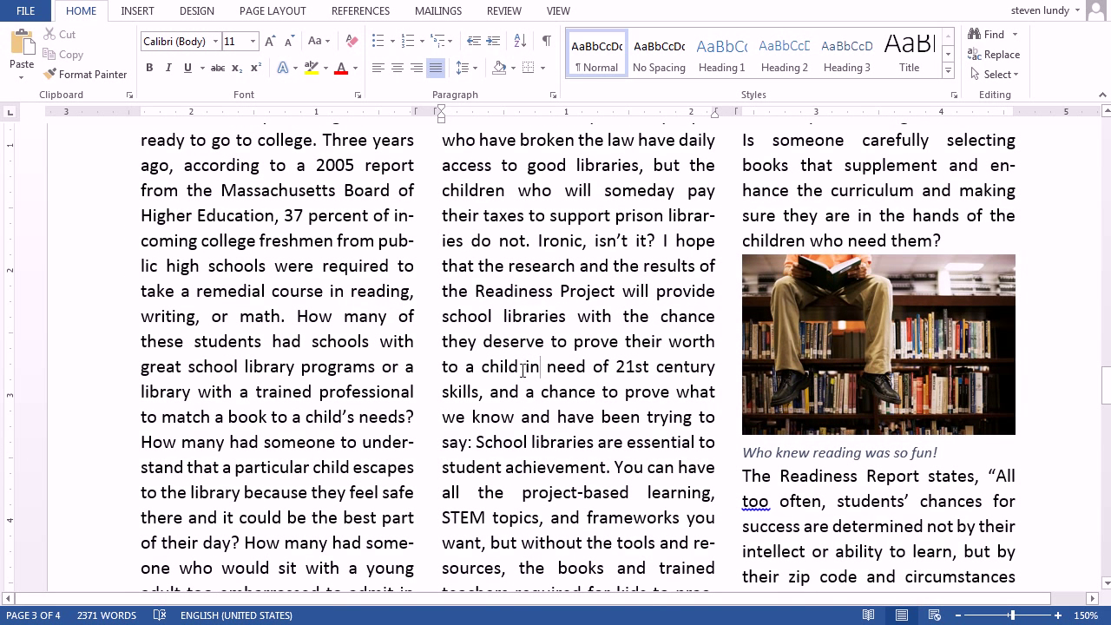
scroll(526, 302, down, 20)
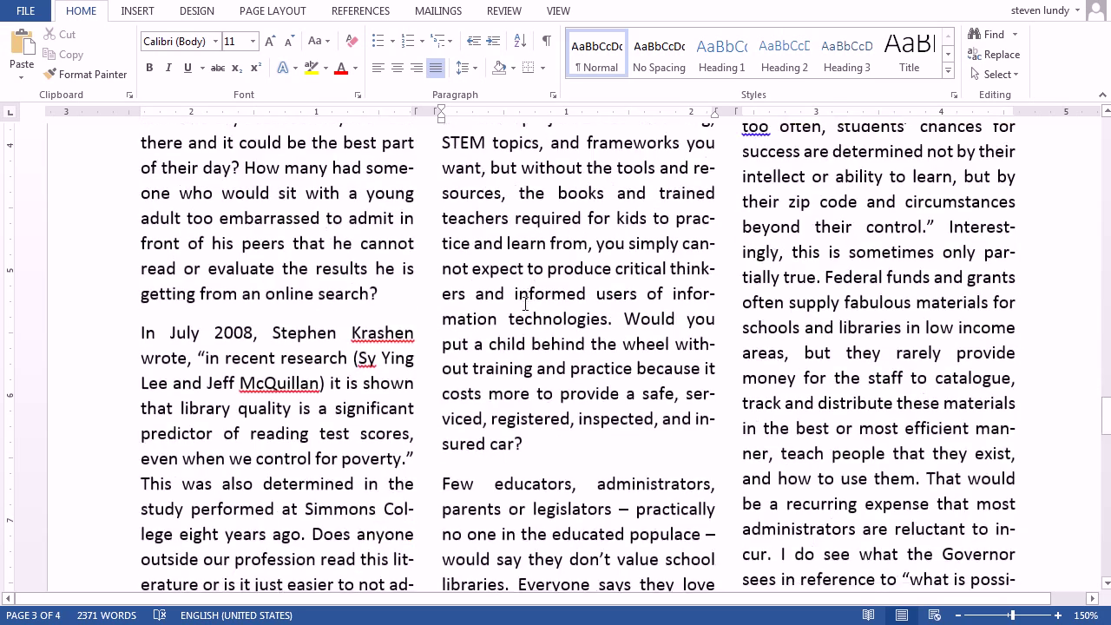
scroll(504, 252, down, 5)
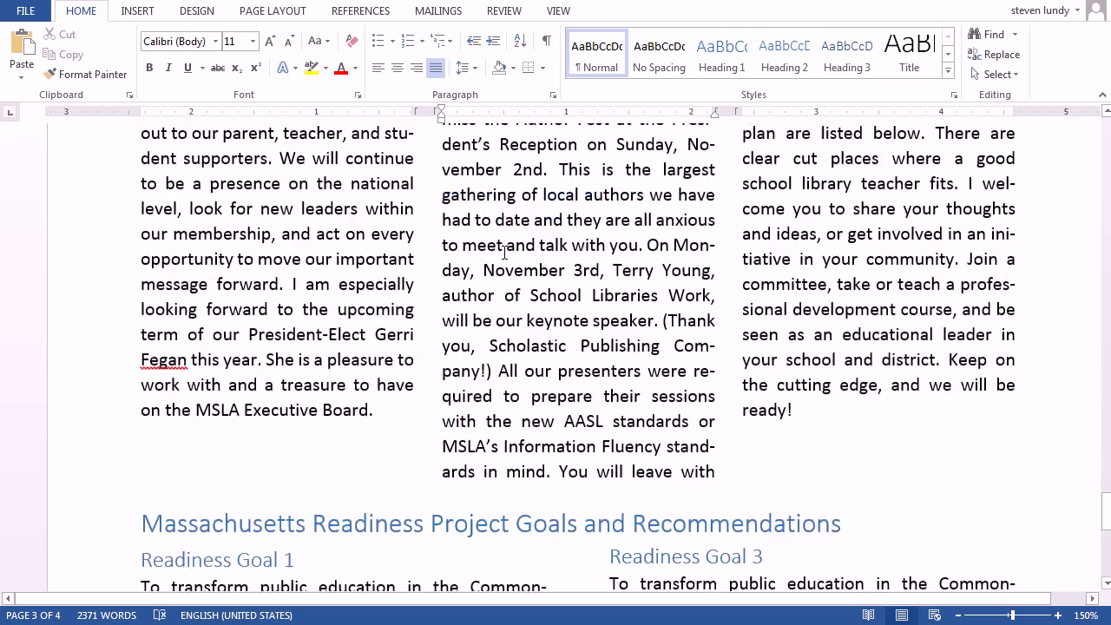
scroll(507, 258, up, 7)
scroll(507, 258, down, 3)
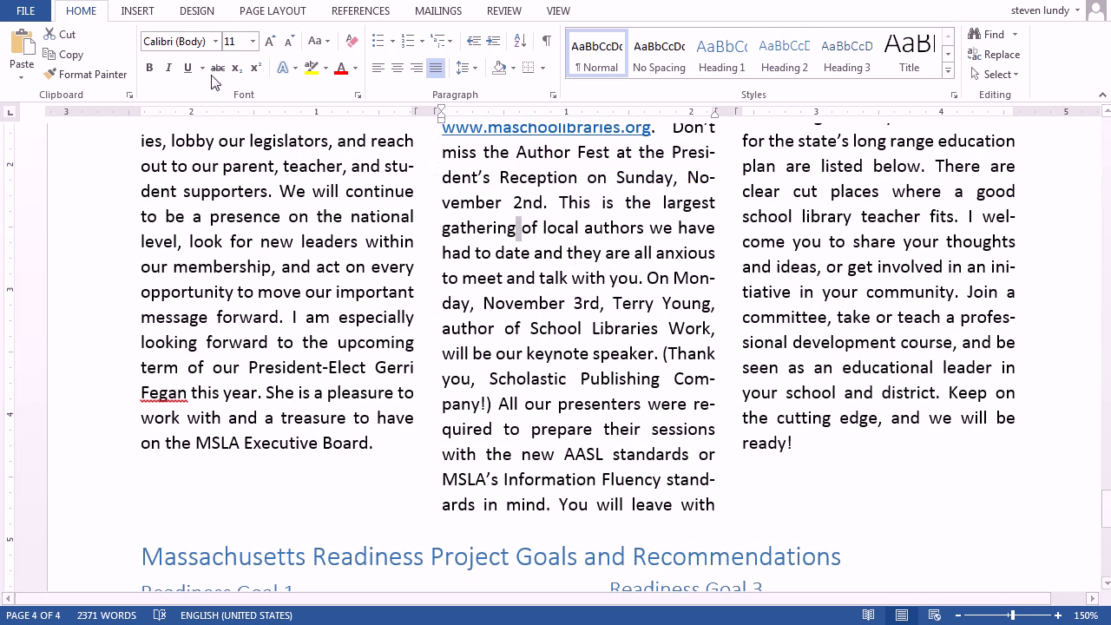
click(134, 11)
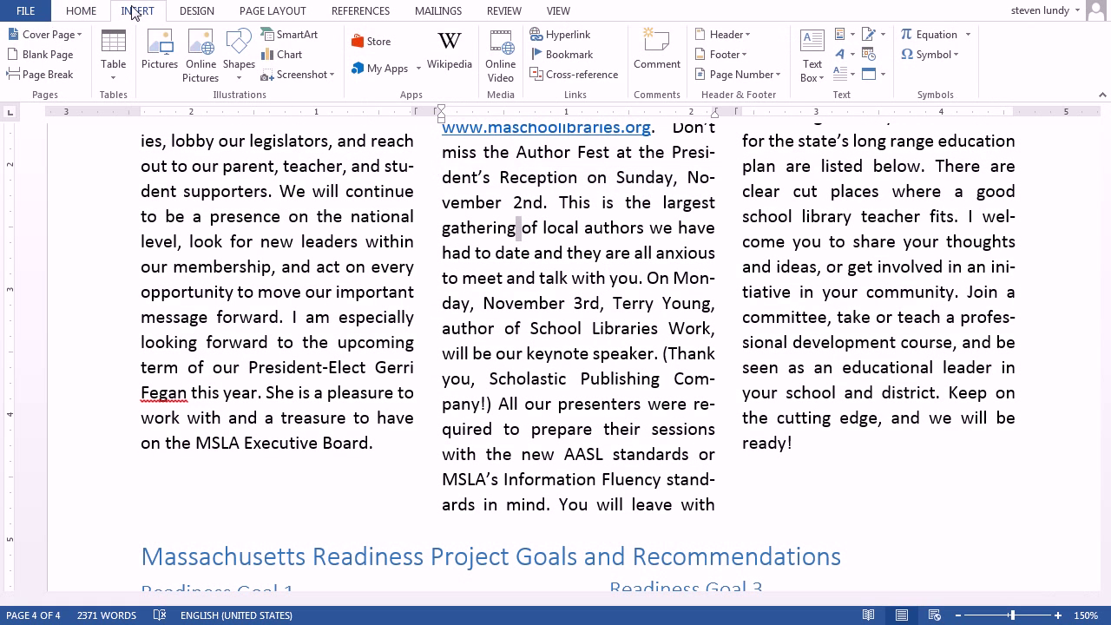
click(200, 44)
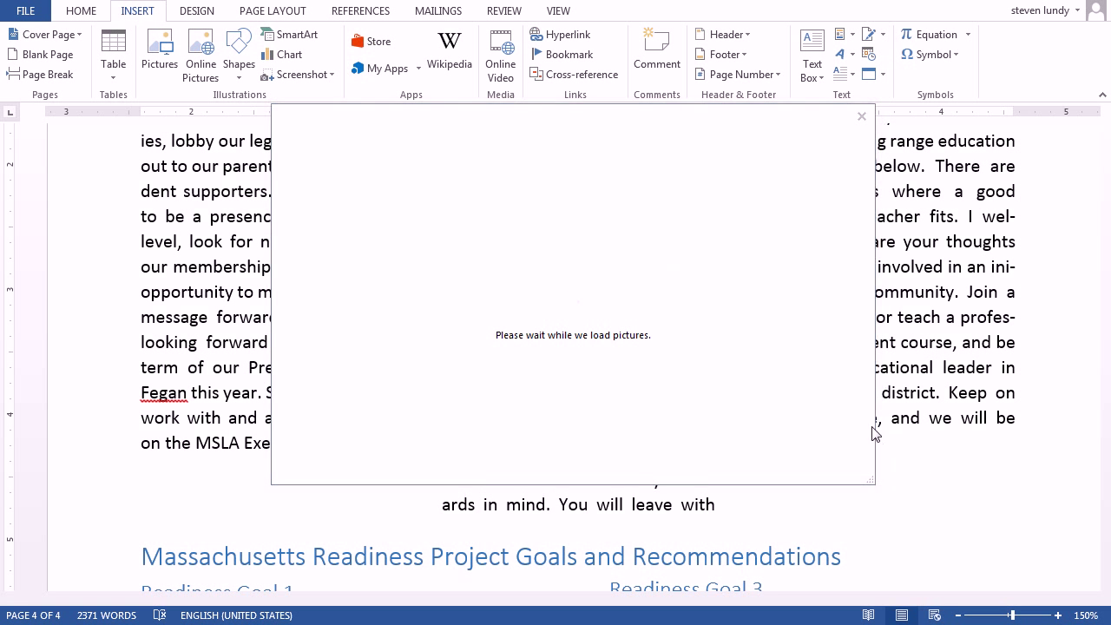
click(860, 117)
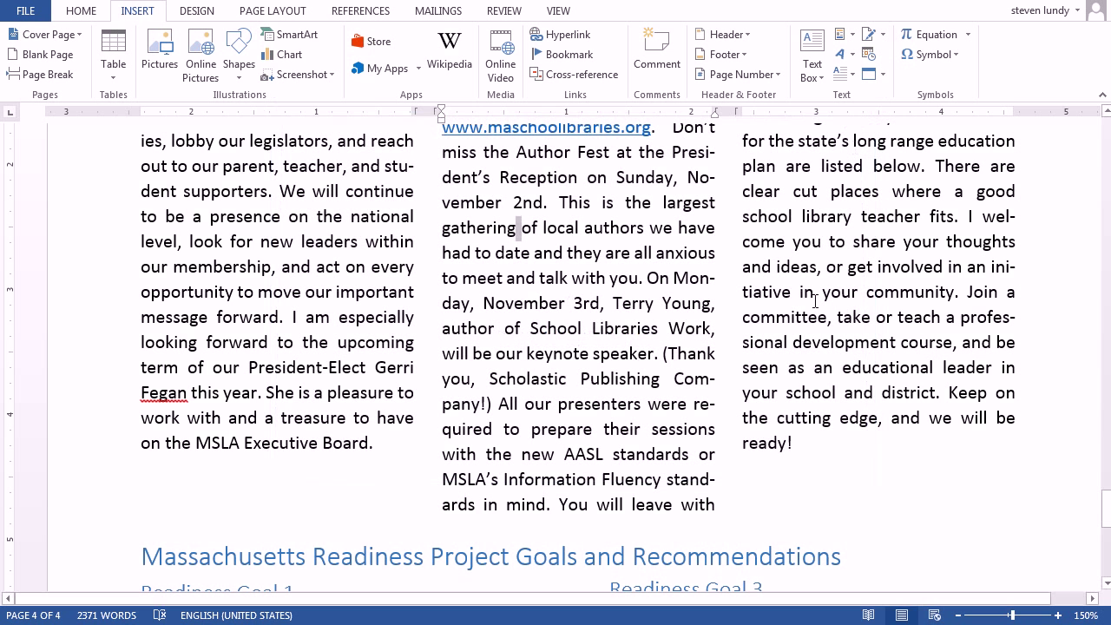
Search Office.com Clip Art for "apple" and insert the "Single red apple" illustration after "ready!" at the end of the third column
click(806, 442)
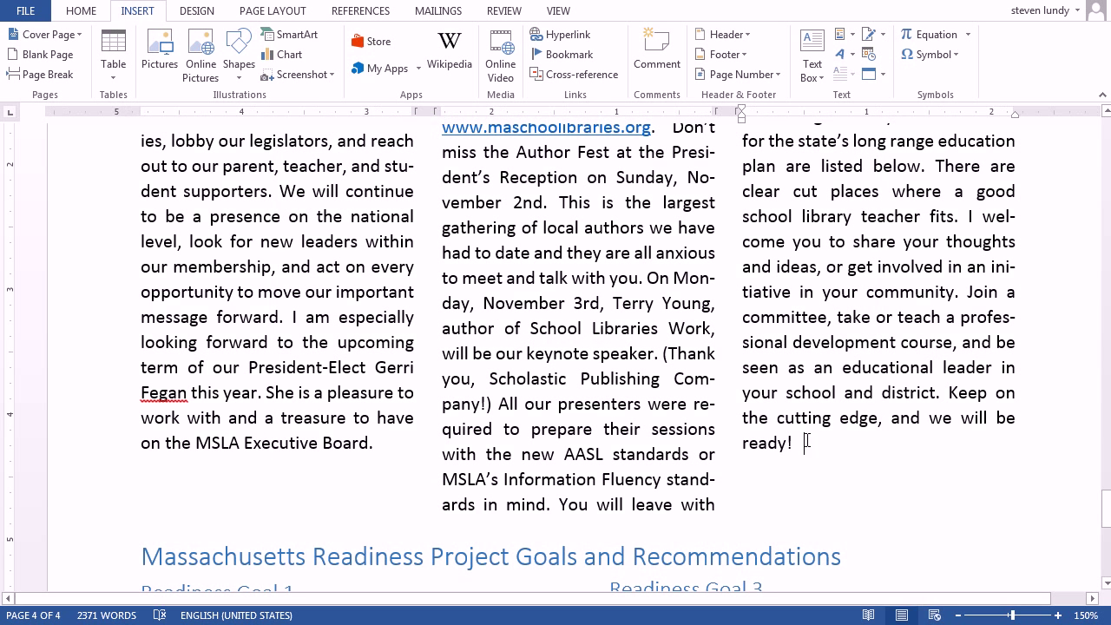
click(209, 53)
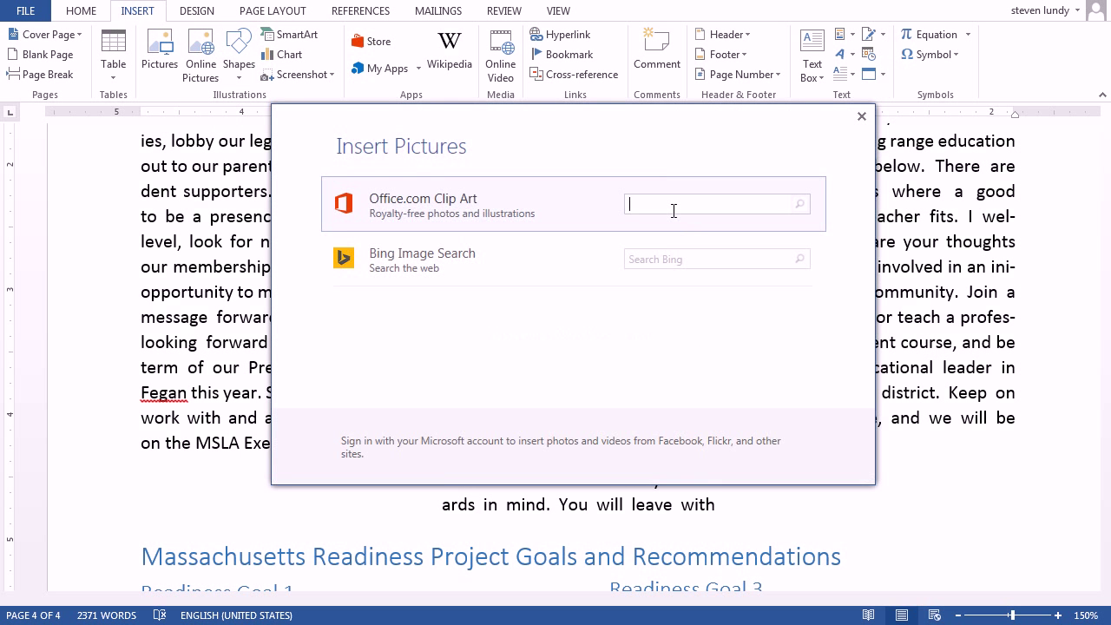
key(Return)
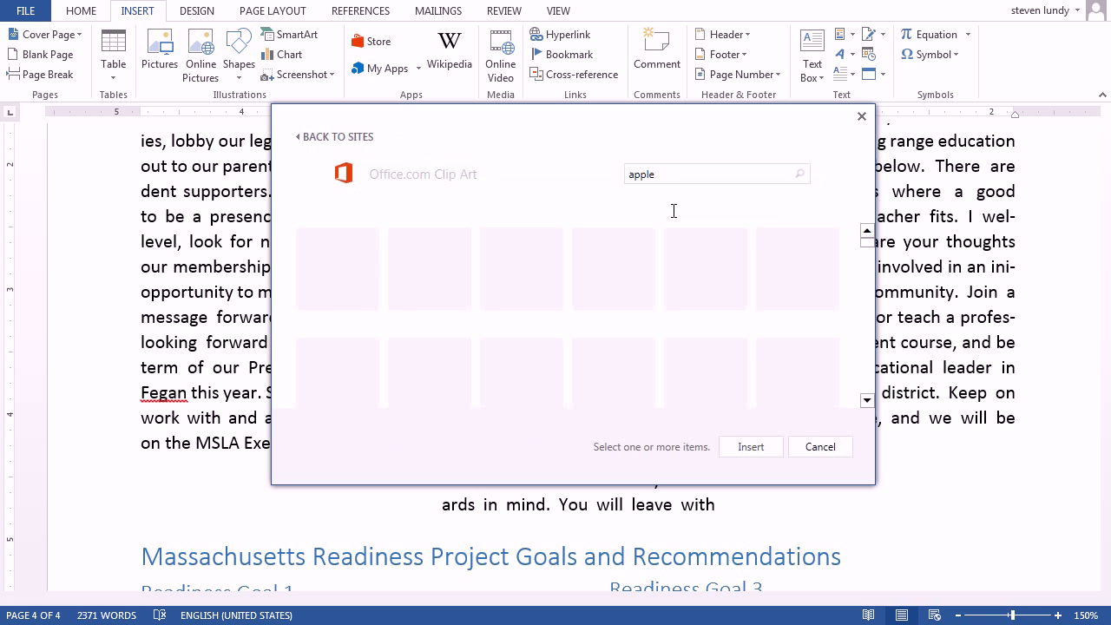
scroll(628, 366, down, 2)
scroll(628, 365, down, 3)
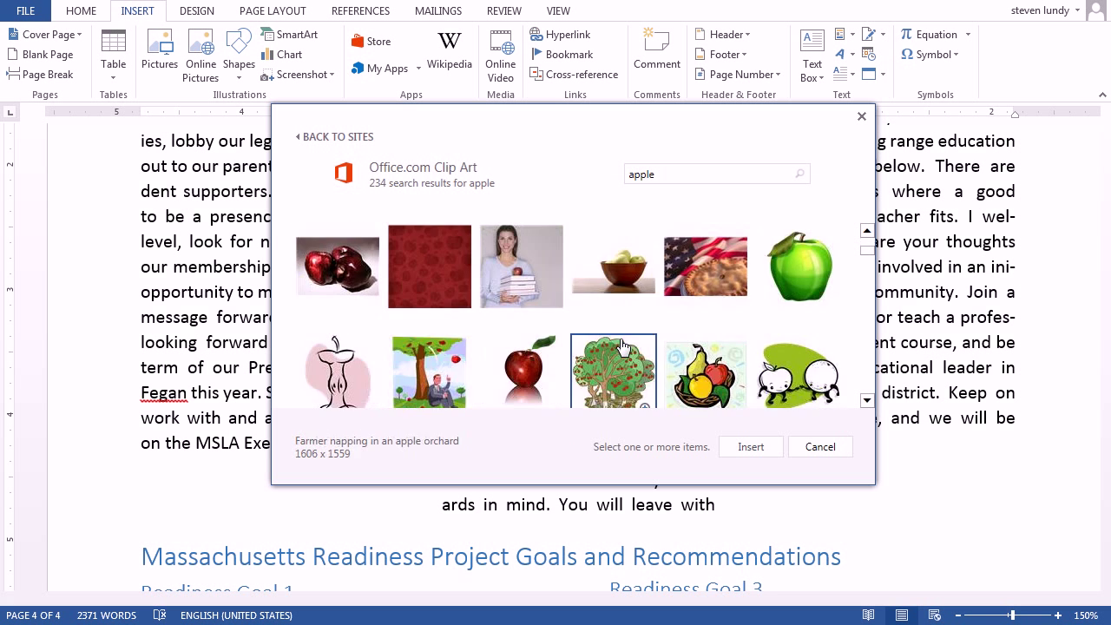
scroll(618, 336, down, 2)
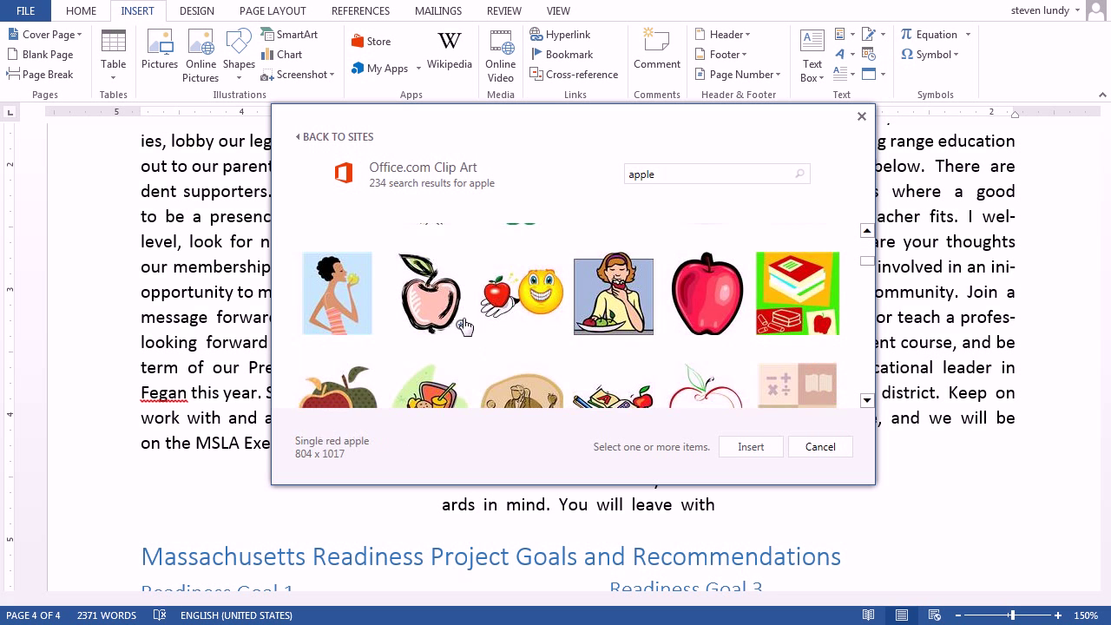
click(451, 317)
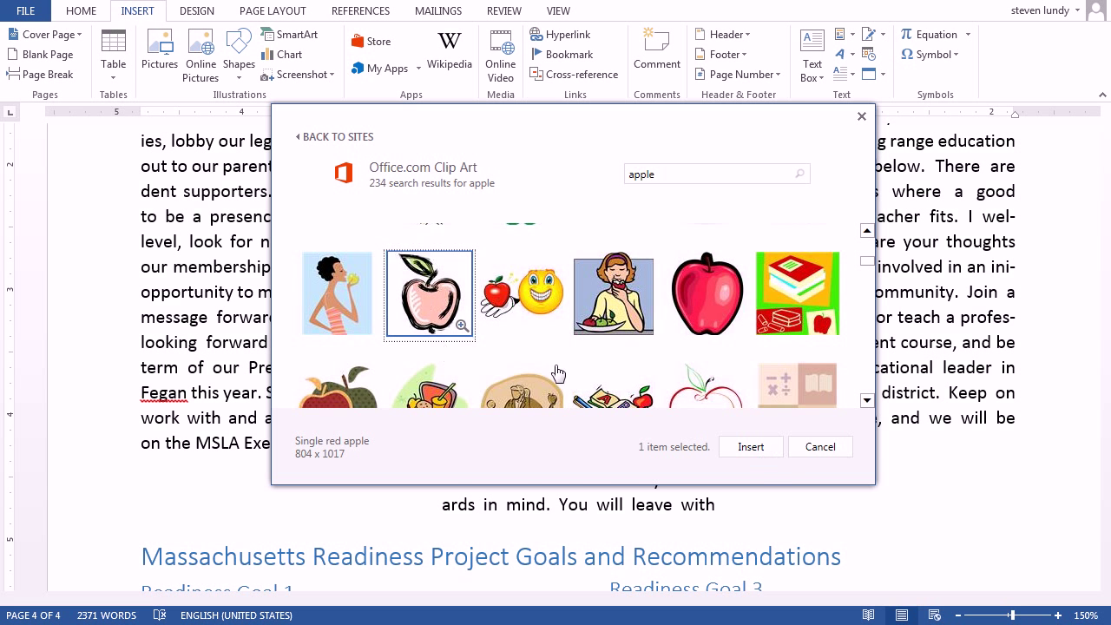
click(739, 447)
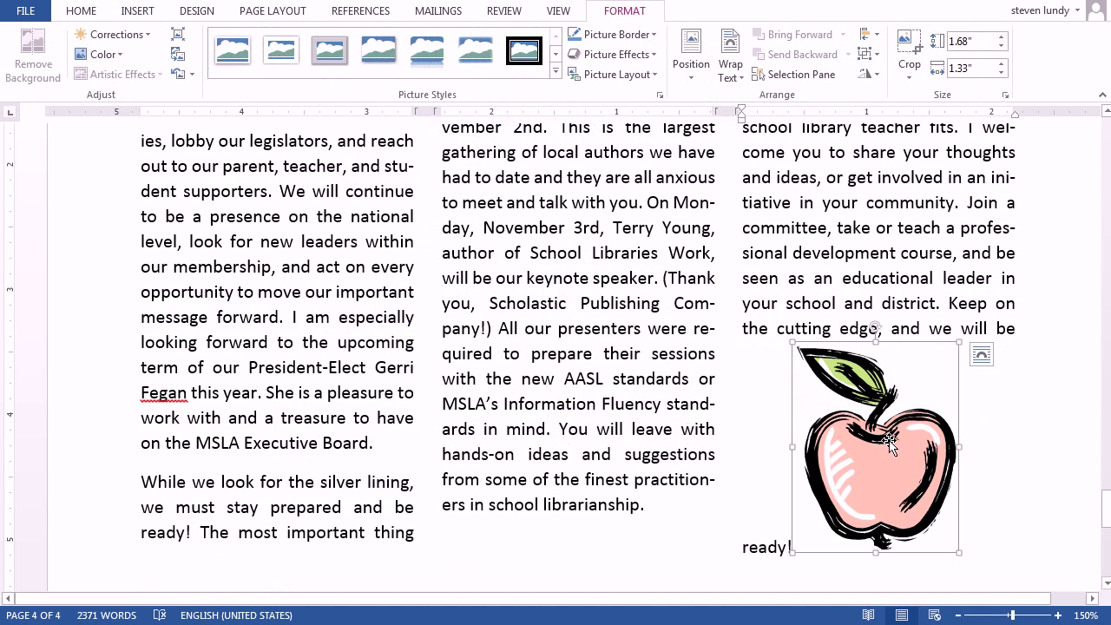
Recolor the apple clip art with the first light grey variation and set its text wrapping to Behind Text
drag(882, 440, 882, 445)
click(127, 50)
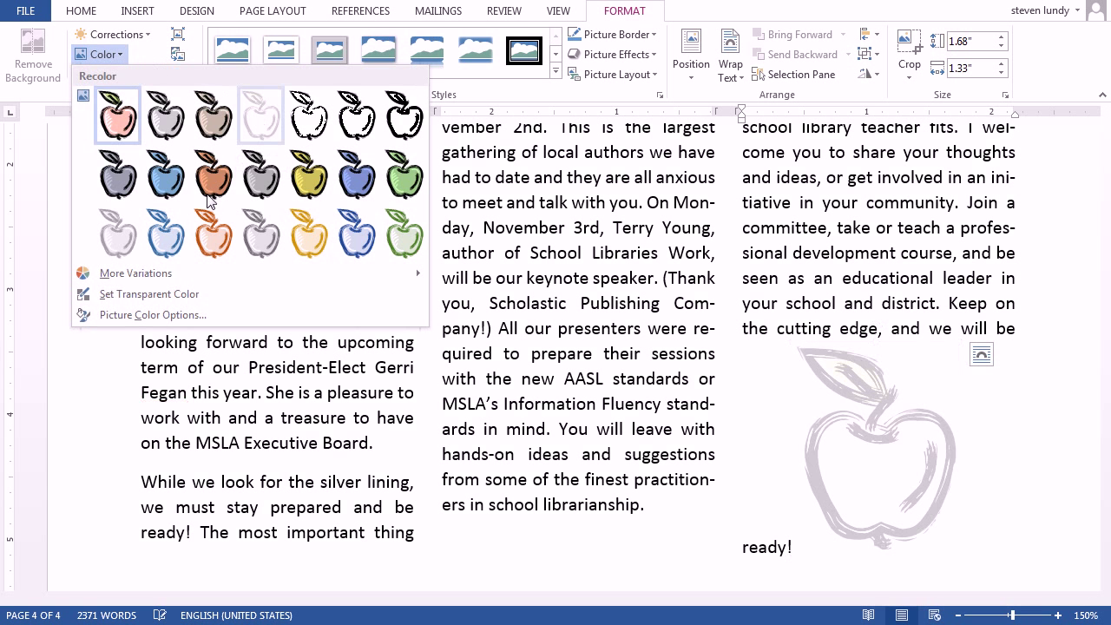
click(120, 250)
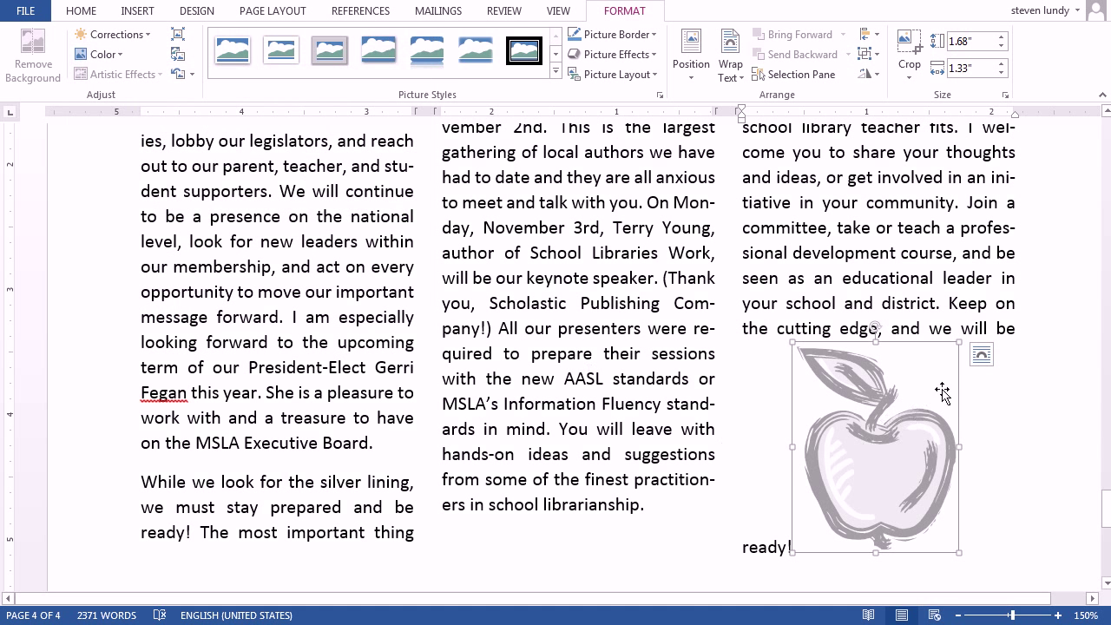
click(982, 356)
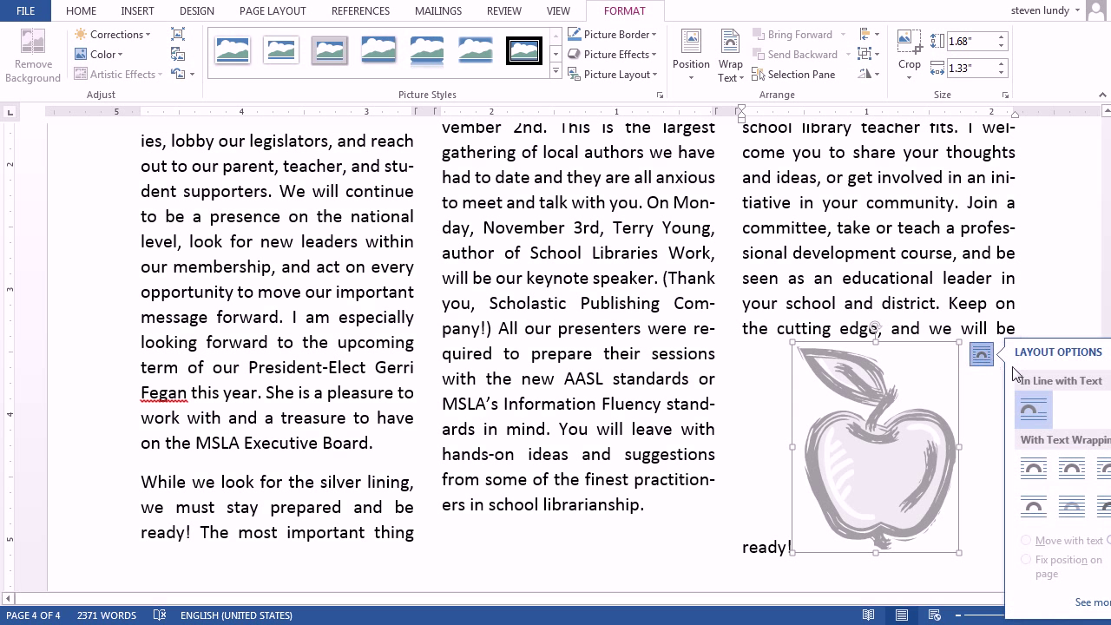
click(1072, 508)
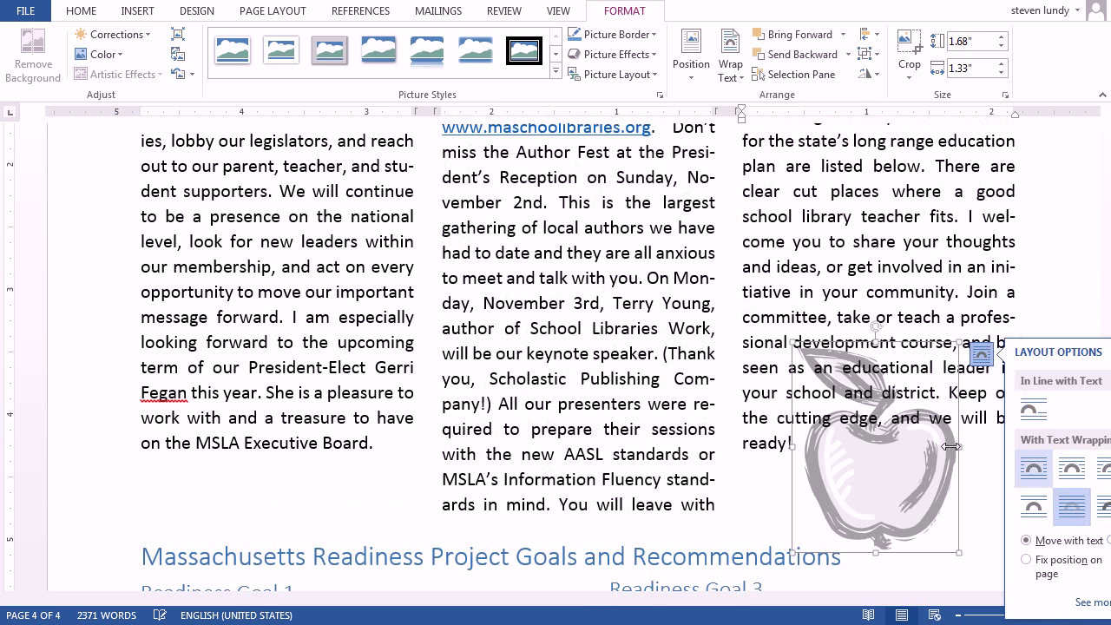
Move the apple into the middle column, behind the text about the keynote speaker and the presenters' sessions
drag(864, 442, 449, 262)
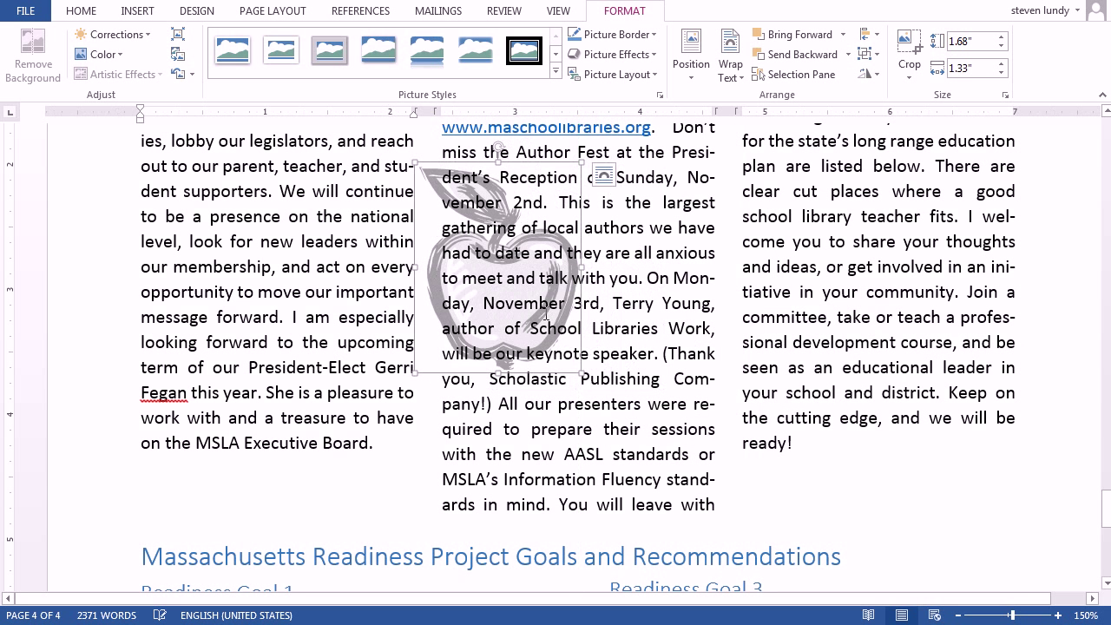
key(Right)
key(Right)
key(Right)
key(Right)
key(Right)
key(Right)
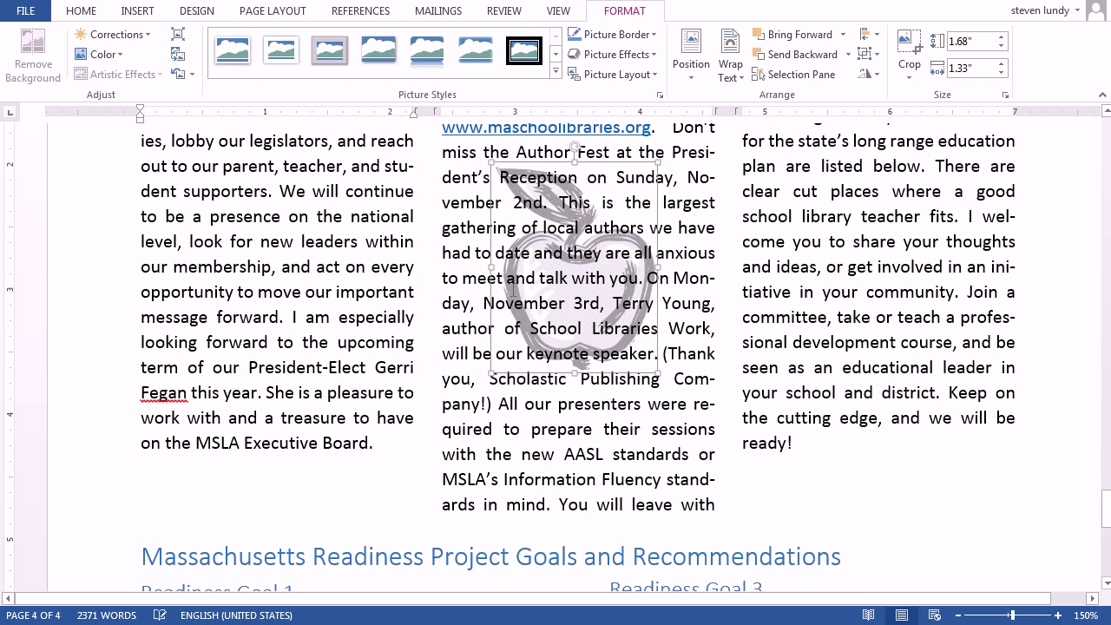
key(Down)
key(Down)
key(Down)
key(Down)
key(Down)
key(Down)
key(Down)
key(Down)
key(Left)
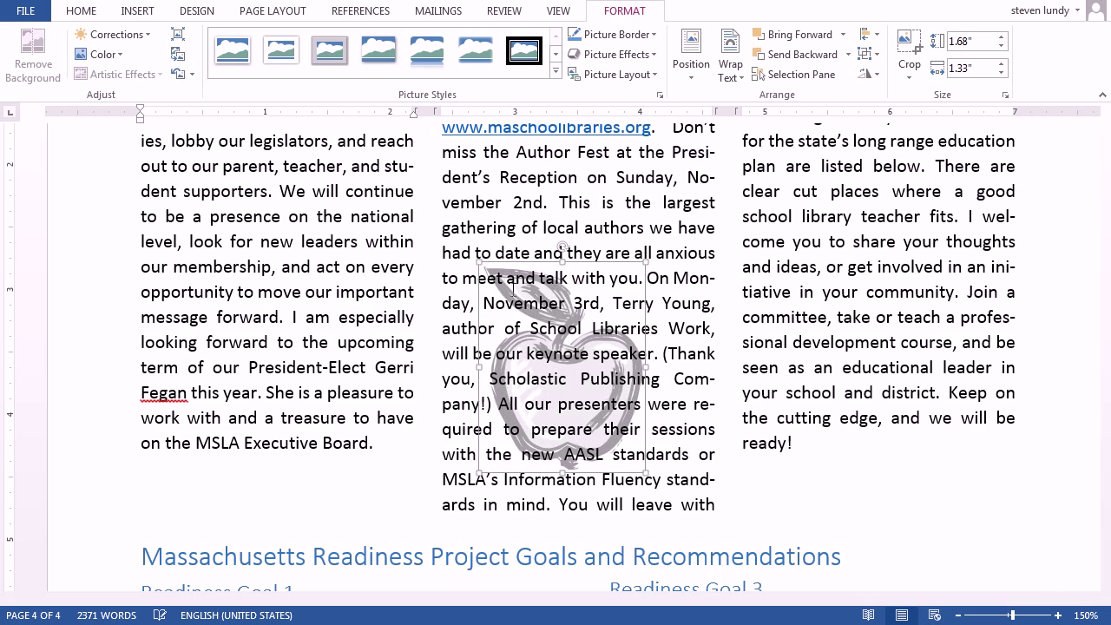
Enlarge the apple to about 2.76" high by 2.18" wide, filling the middle column's width, and move it up behind the conference text
drag(648, 261, 715, 174)
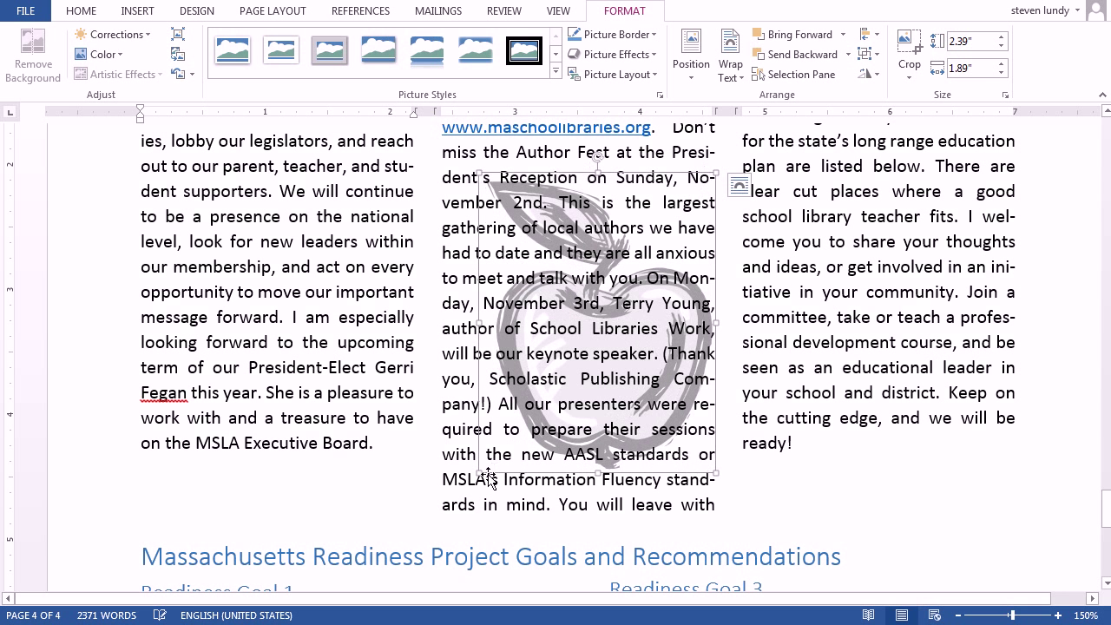
drag(487, 476, 442, 504)
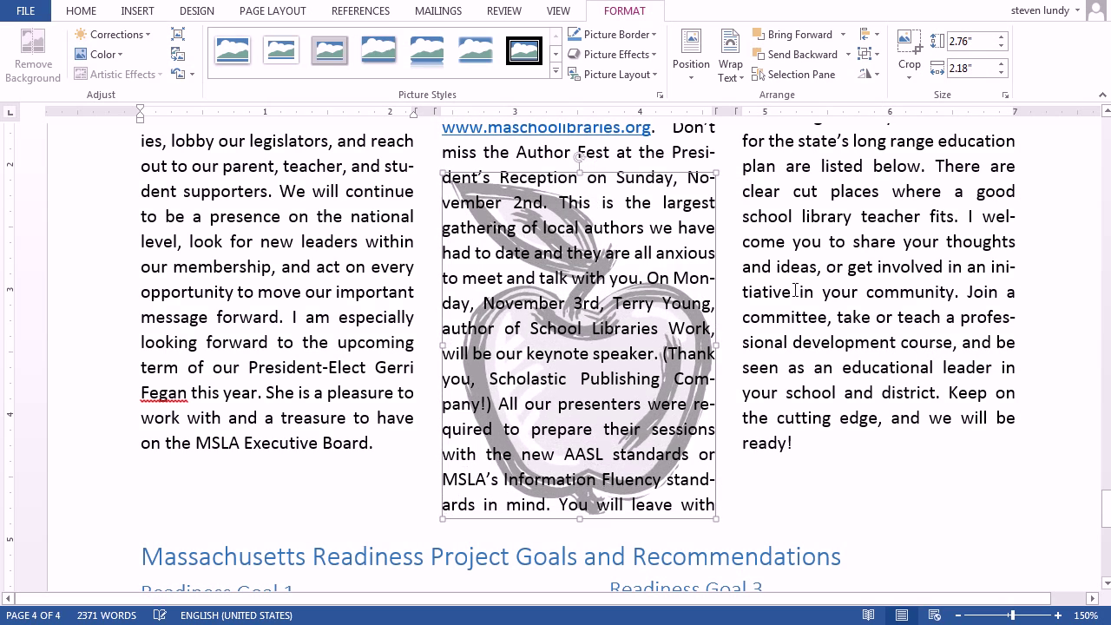
scroll(795, 291, up, 4)
scroll(549, 377, down, 3)
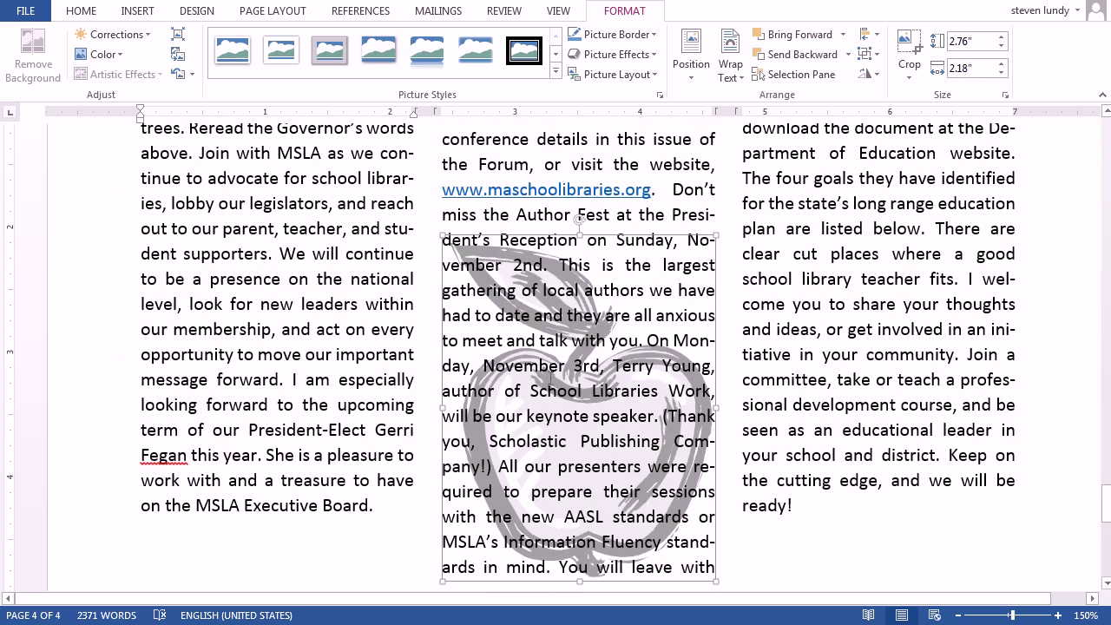
key(Up)
key(Up)
key(Up)
key(Up)
key(Up)
key(Up)
key(Up)
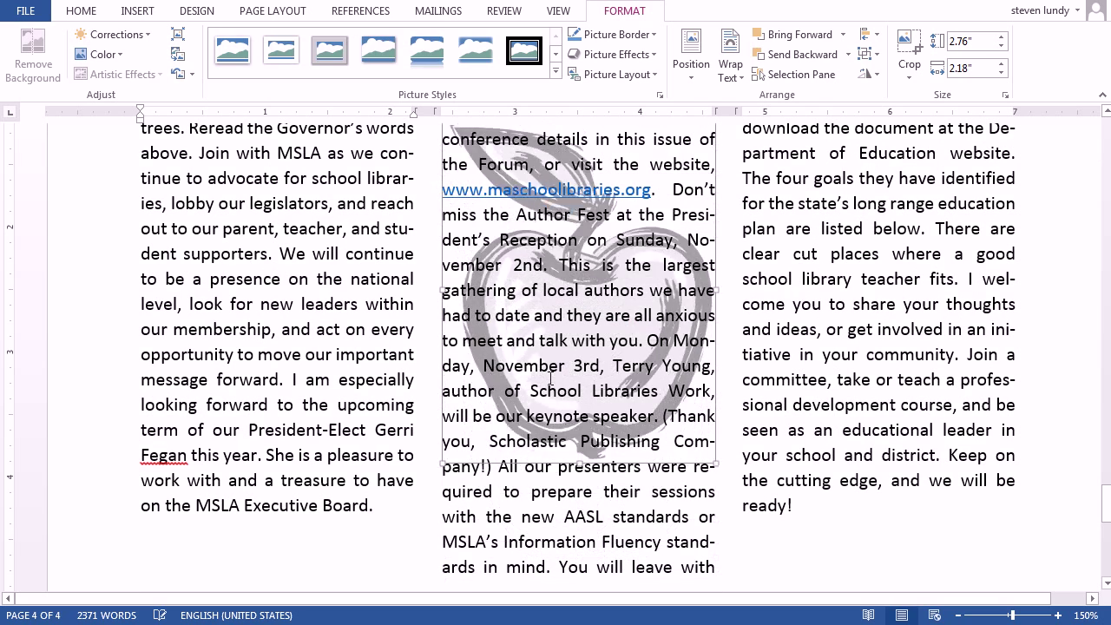
click(938, 408)
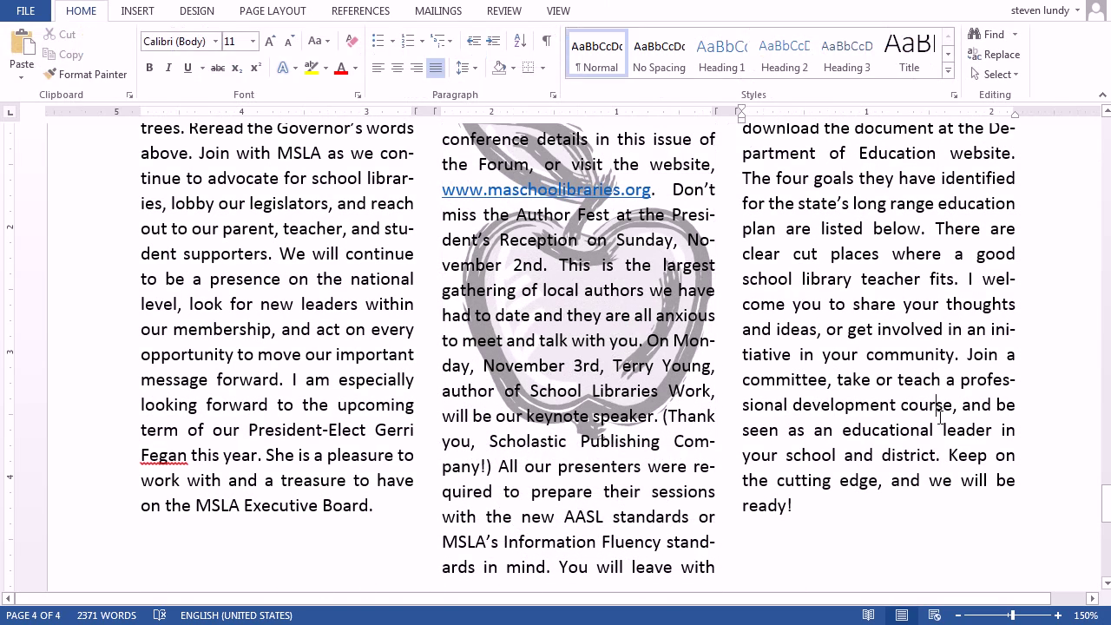
Copy the sentence "School libraries are essential to student achievement" from the middle column of the road blocks article
scroll(940, 418, down, 3)
scroll(940, 417, up, 8)
scroll(941, 418, down, 3)
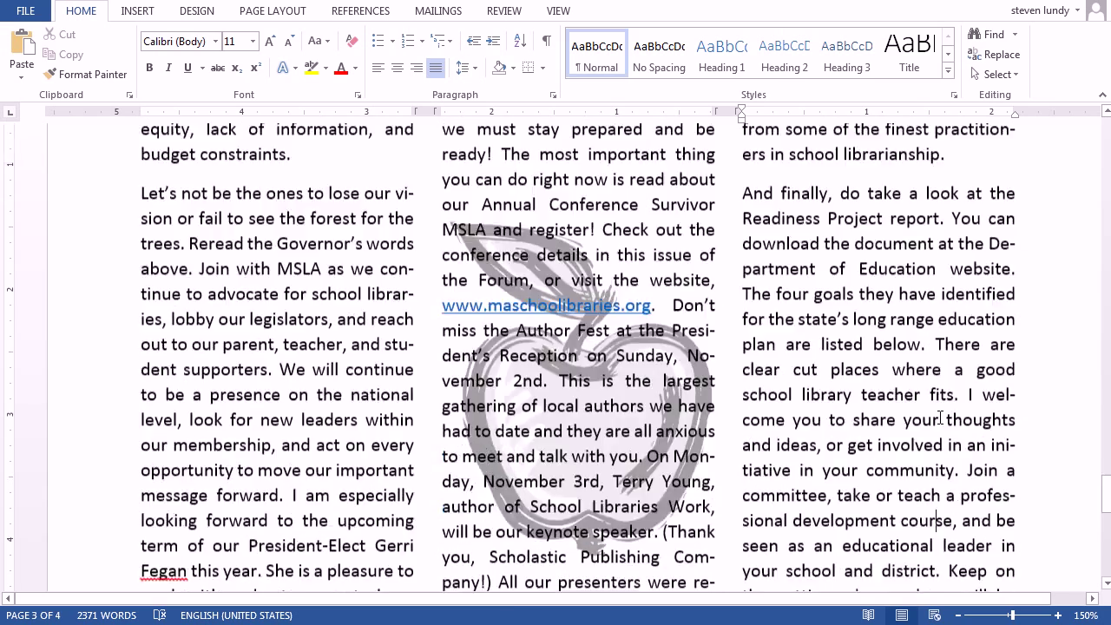
scroll(940, 417, down, 5)
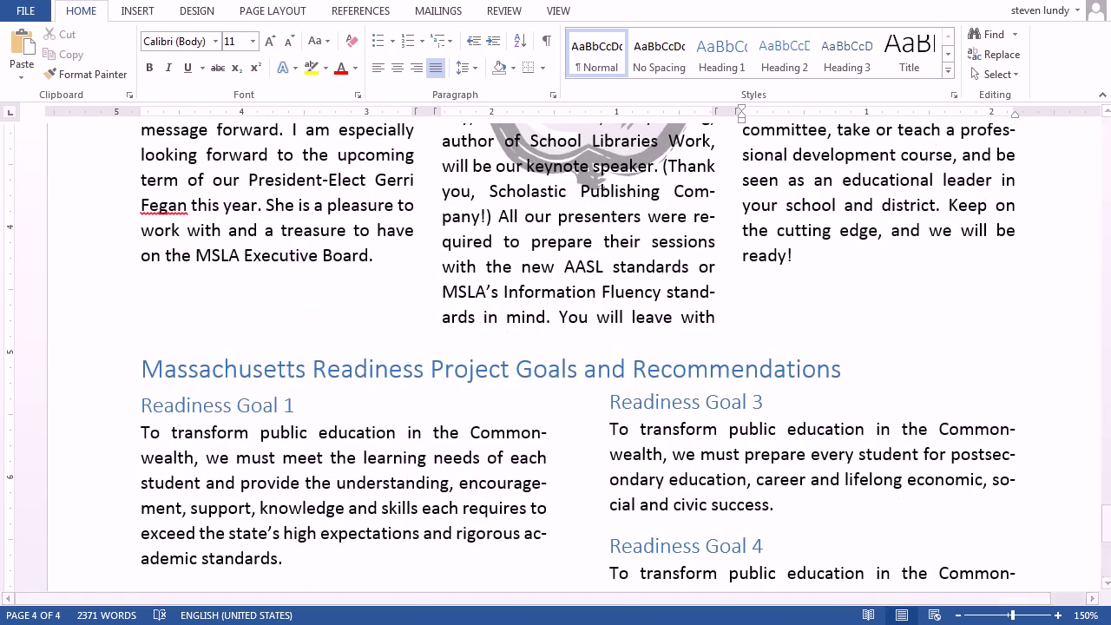
scroll(892, 230, up, 6)
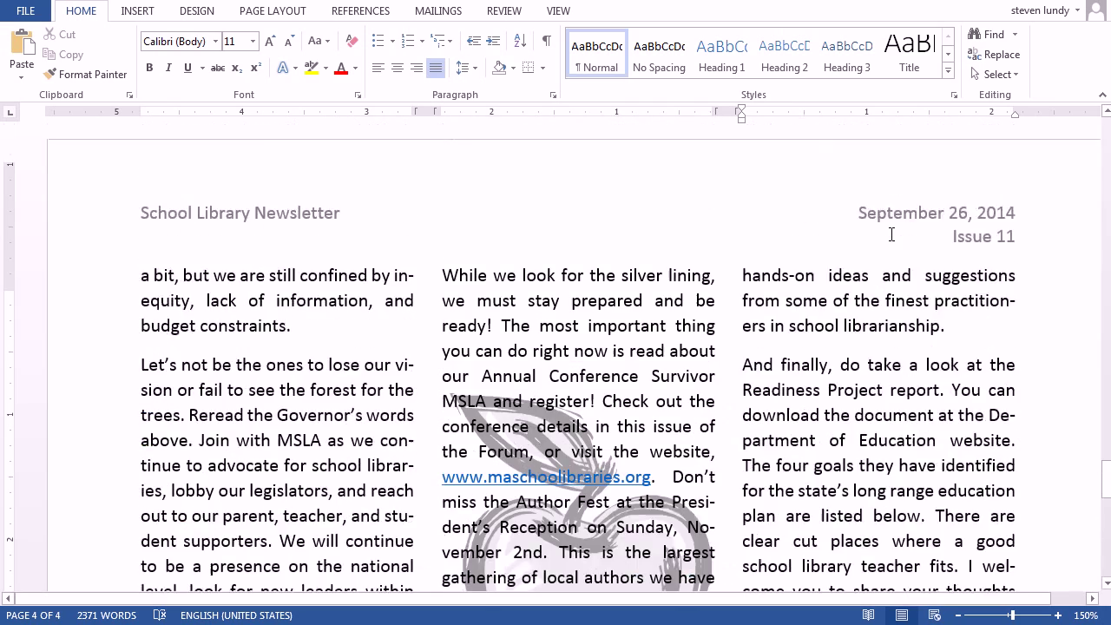
scroll(883, 267, up, 10)
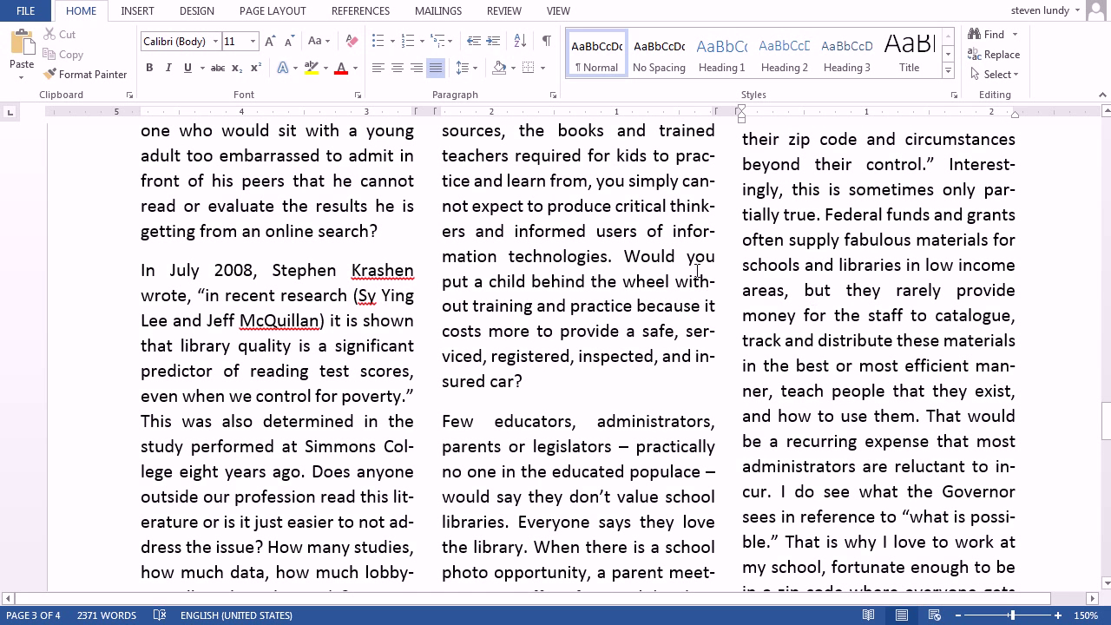
click(664, 210)
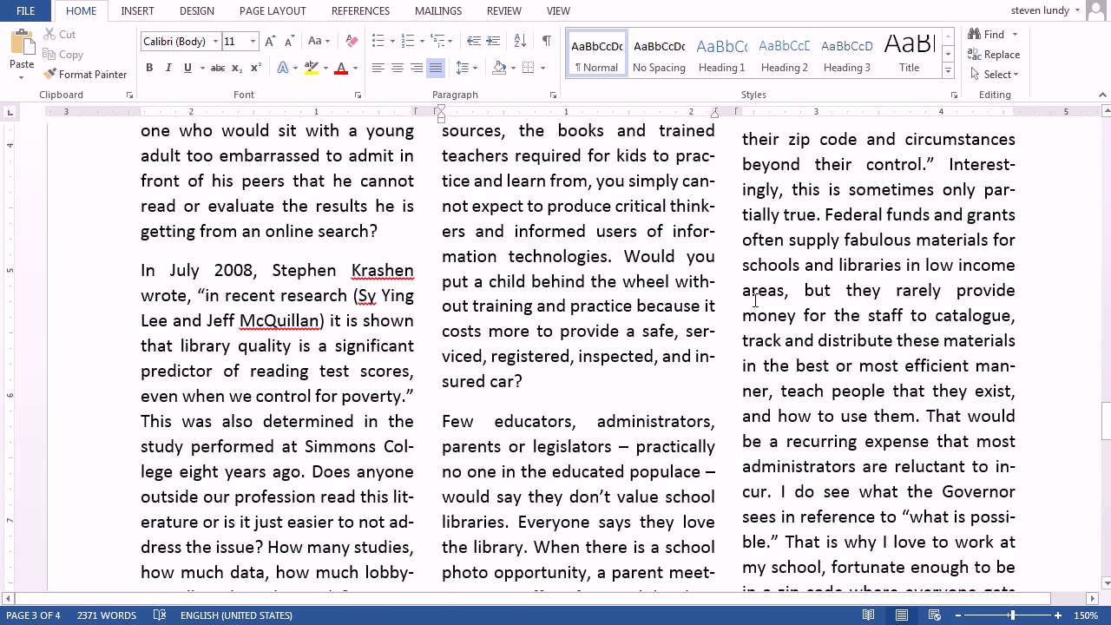
scroll(755, 300, up, 3)
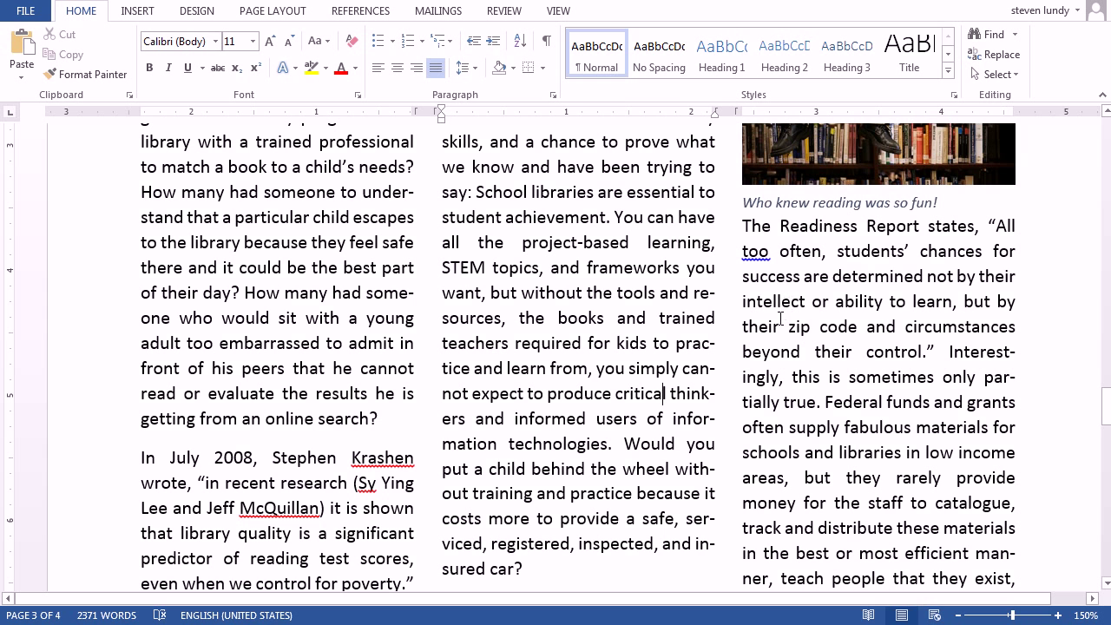
drag(488, 190, 593, 216)
key(ctrl+c)
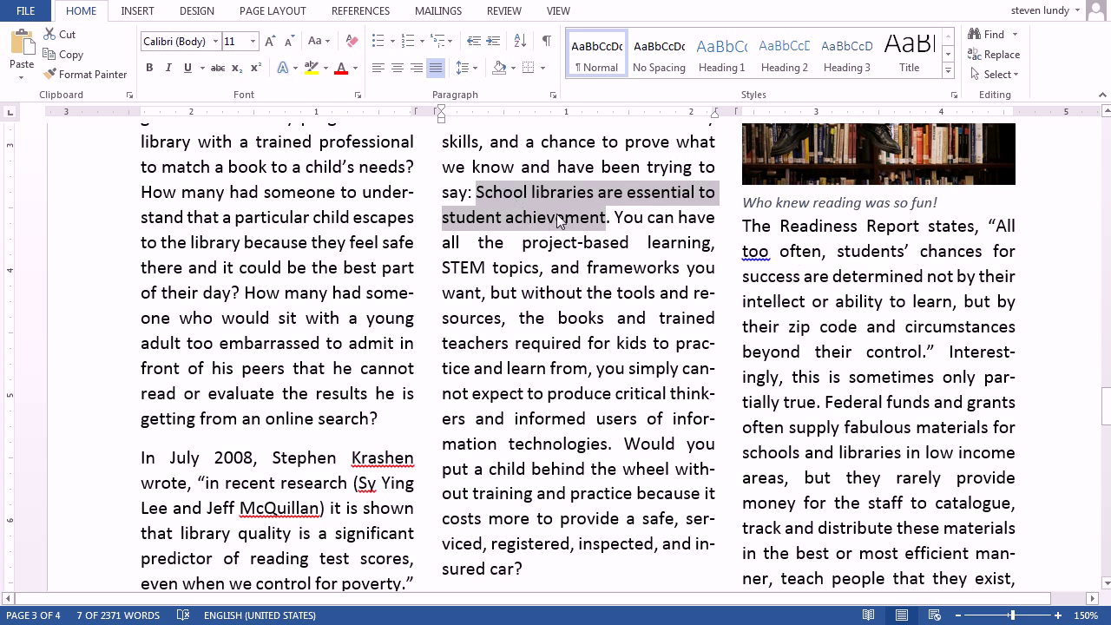
Insert a Simple Text Box containing the copied sentence and position it across the gap between the article's first and second columns
click(521, 293)
click(132, 11)
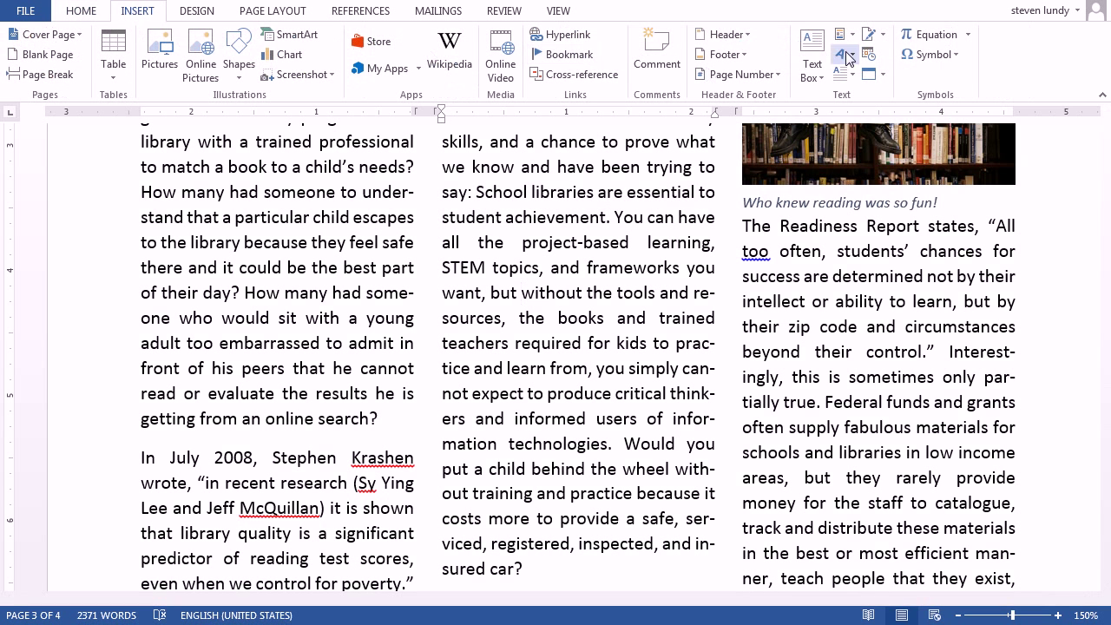
click(813, 57)
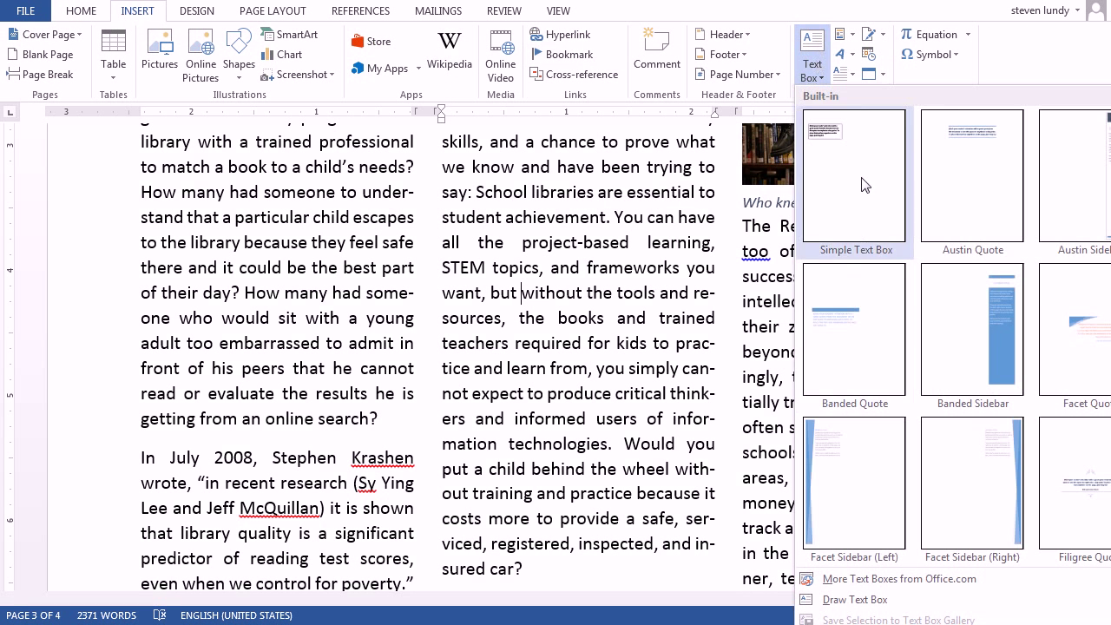
click(833, 165)
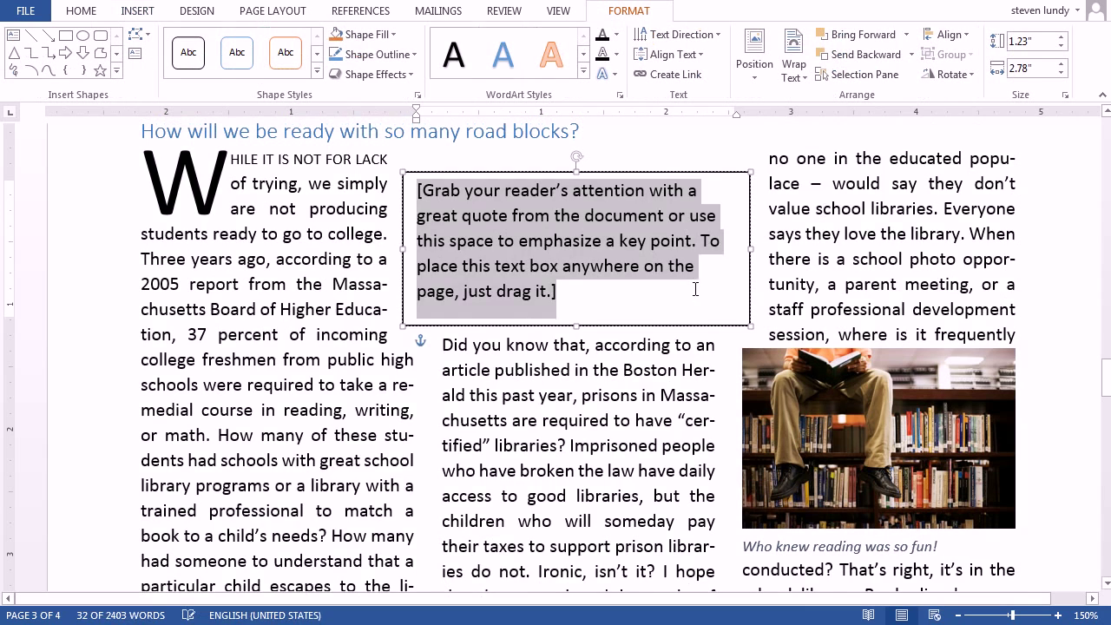
key(ctrl+v)
drag(654, 180, 533, 505)
scroll(544, 443, down, 3)
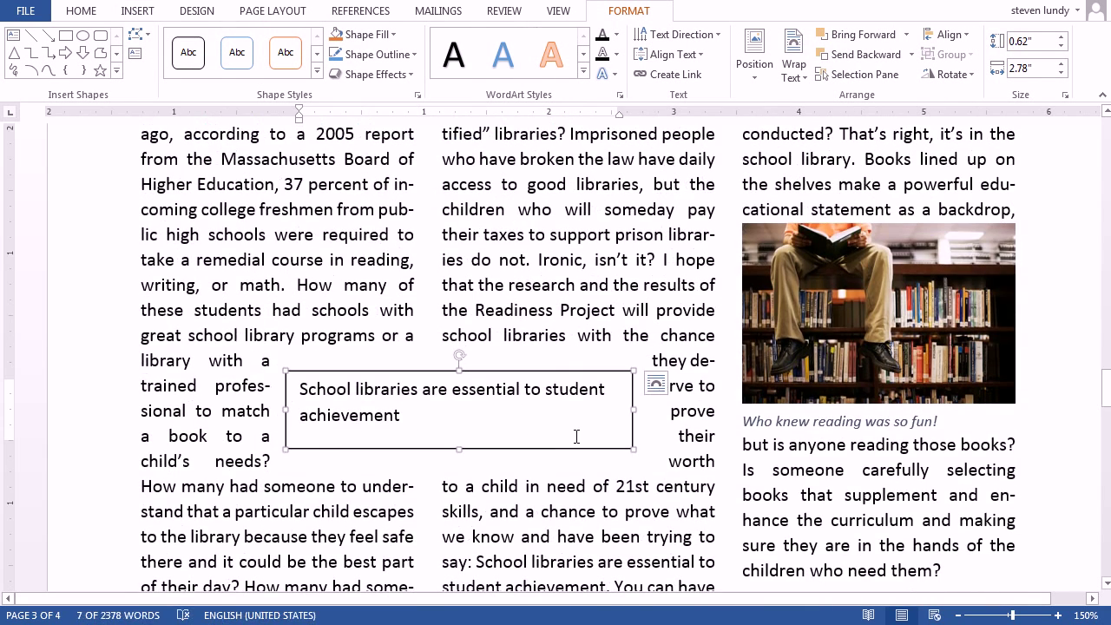
Remove the outline from the quote text box
click(494, 419)
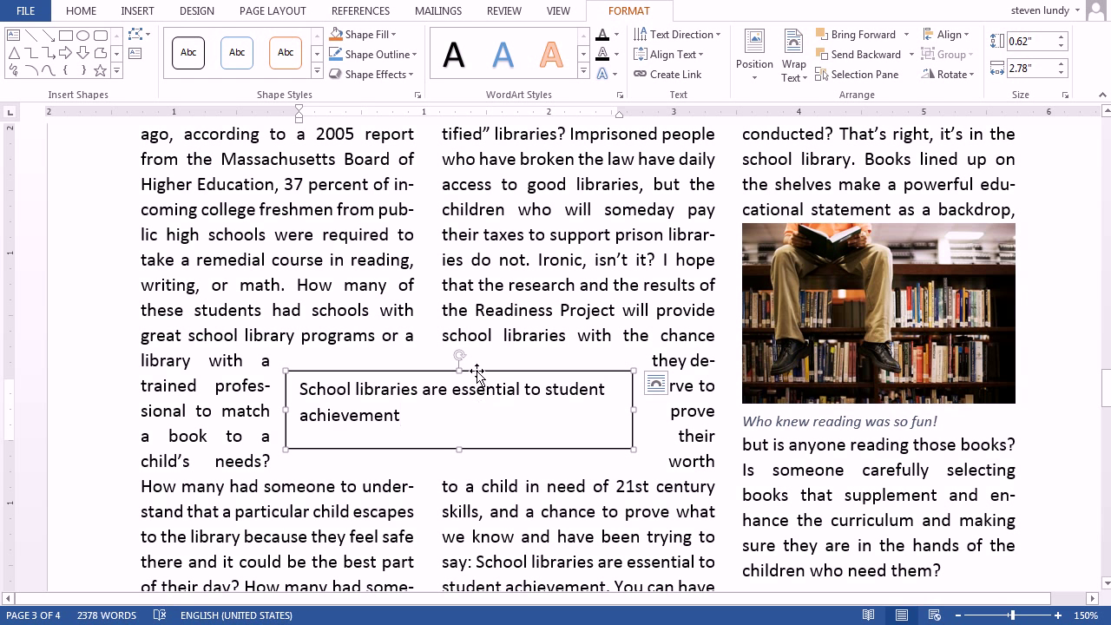
click(477, 373)
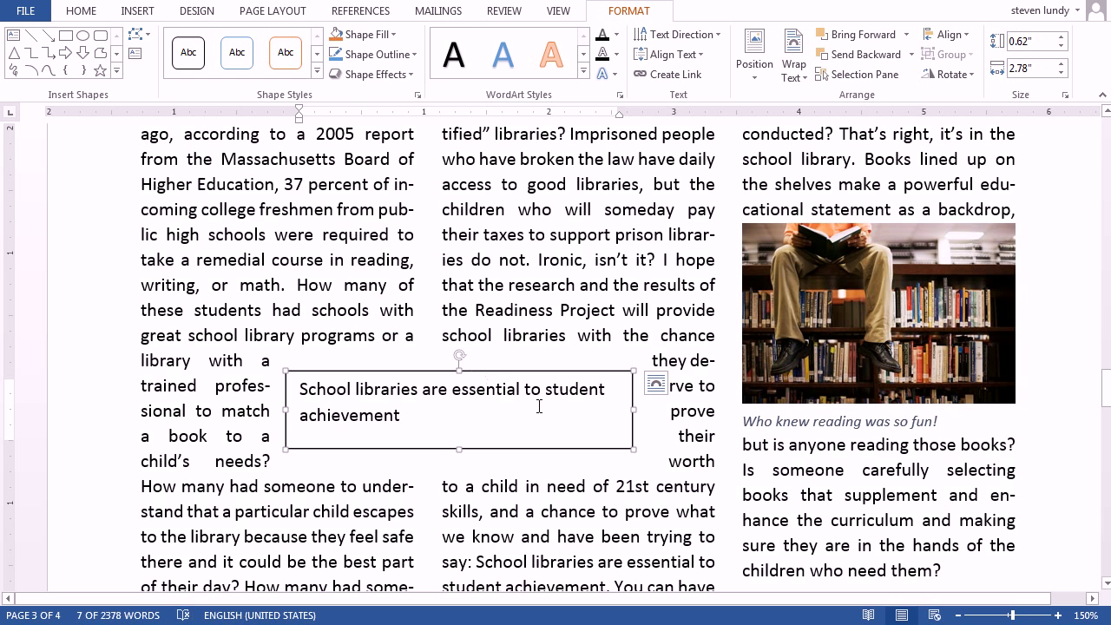
click(383, 51)
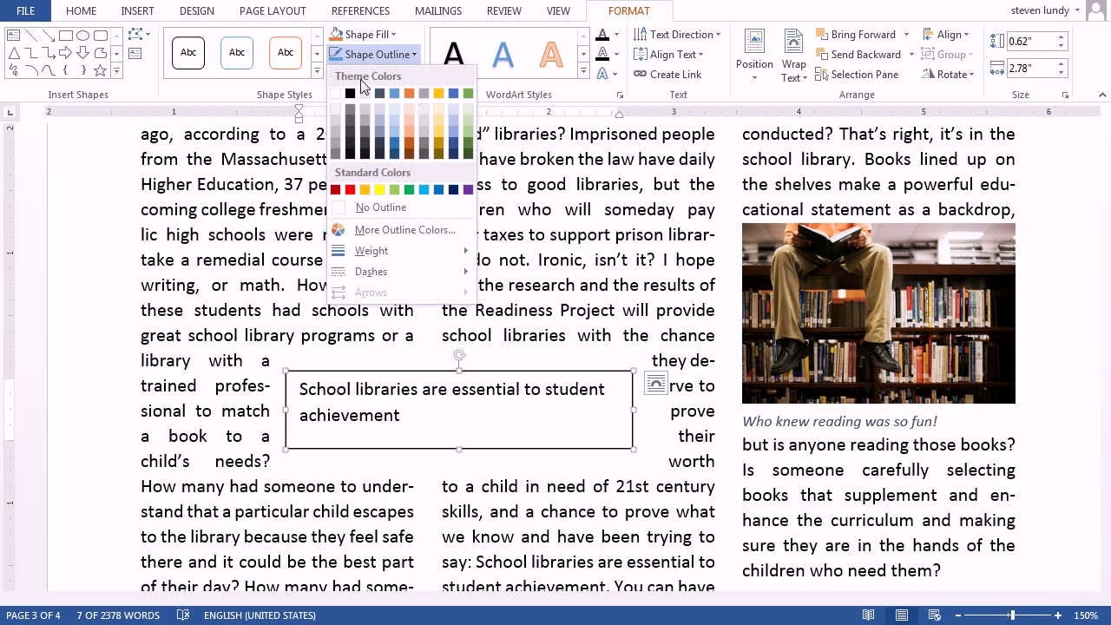
click(371, 208)
Enlarge the text in the school libraries quote box to 16 pt and centre it
triple_click(317, 388)
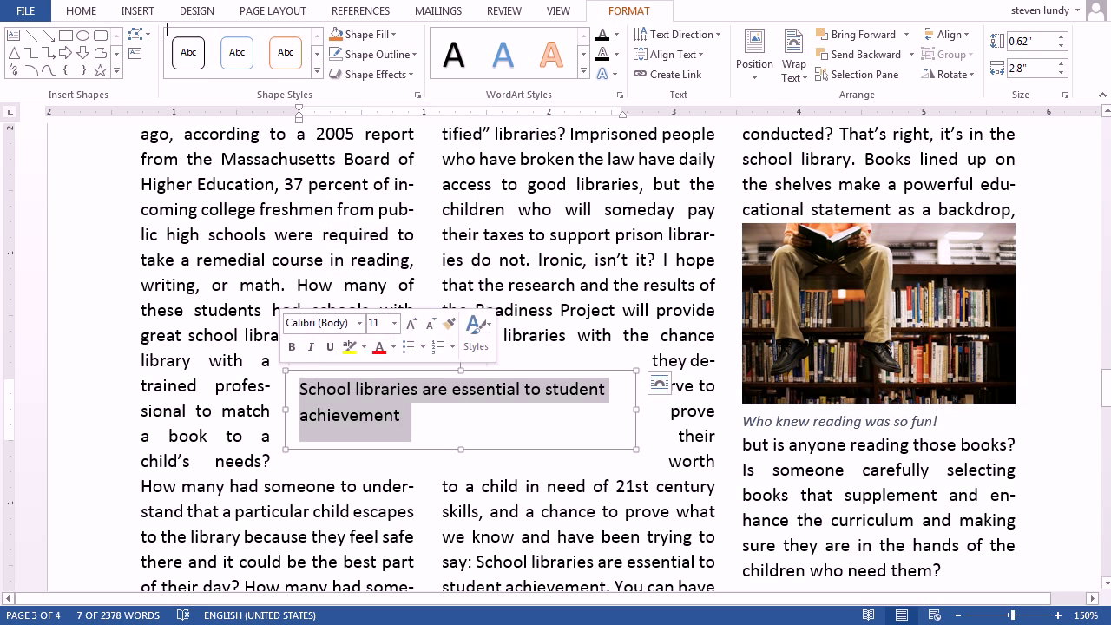
click(81, 12)
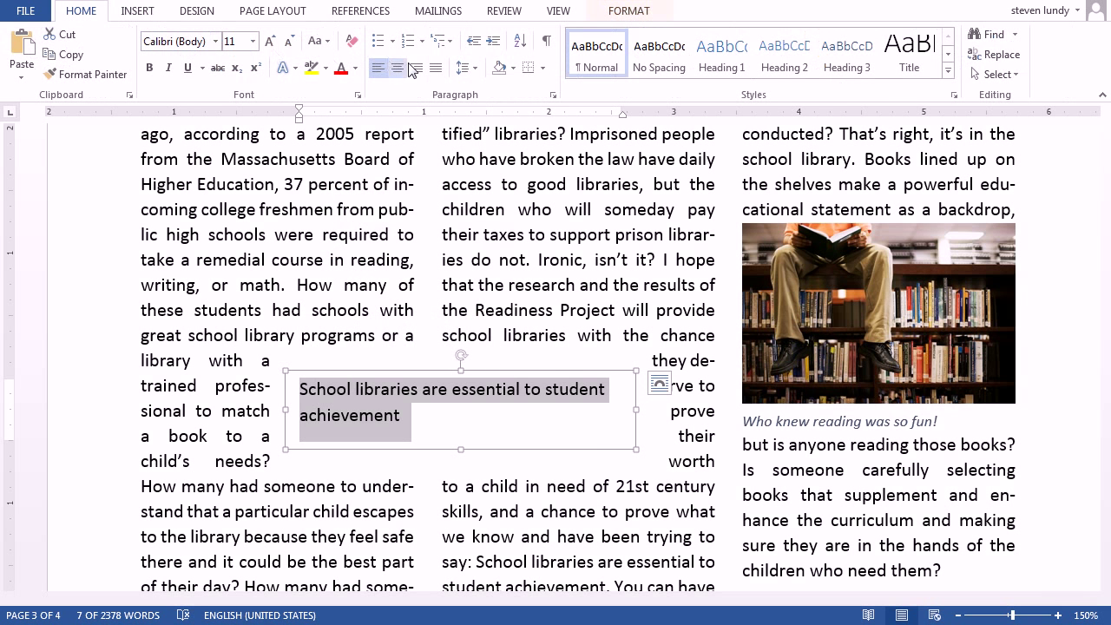
click(272, 41)
click(273, 41)
click(272, 42)
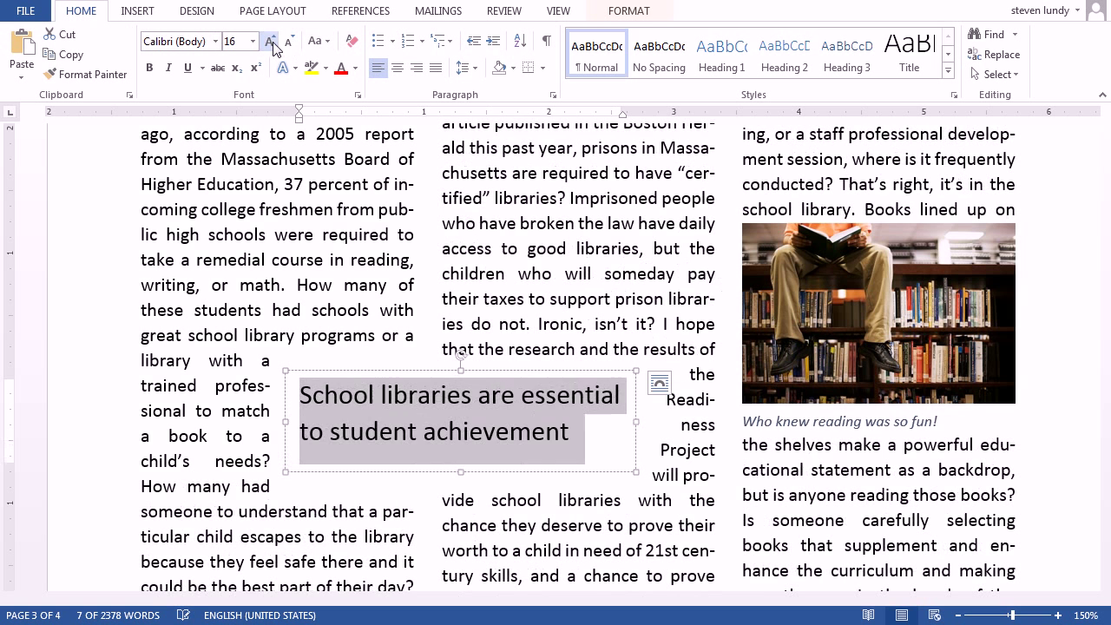
click(397, 67)
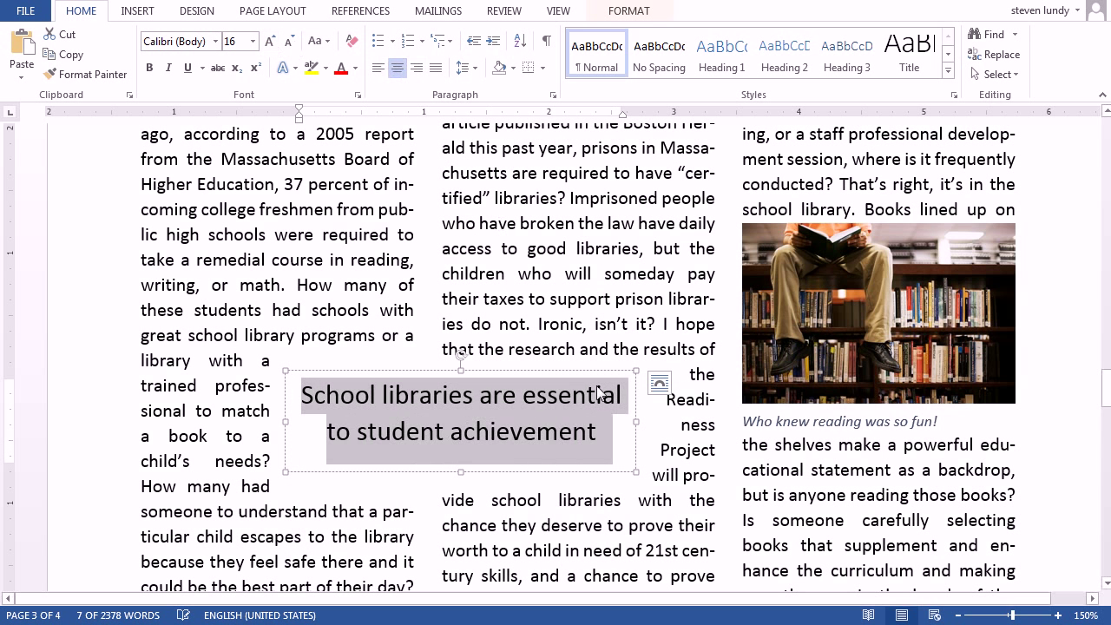
Narrow the quote box so its sentence wraps onto three lines and centre it over the gap between the first and second columns
drag(635, 423, 540, 439)
click(440, 433)
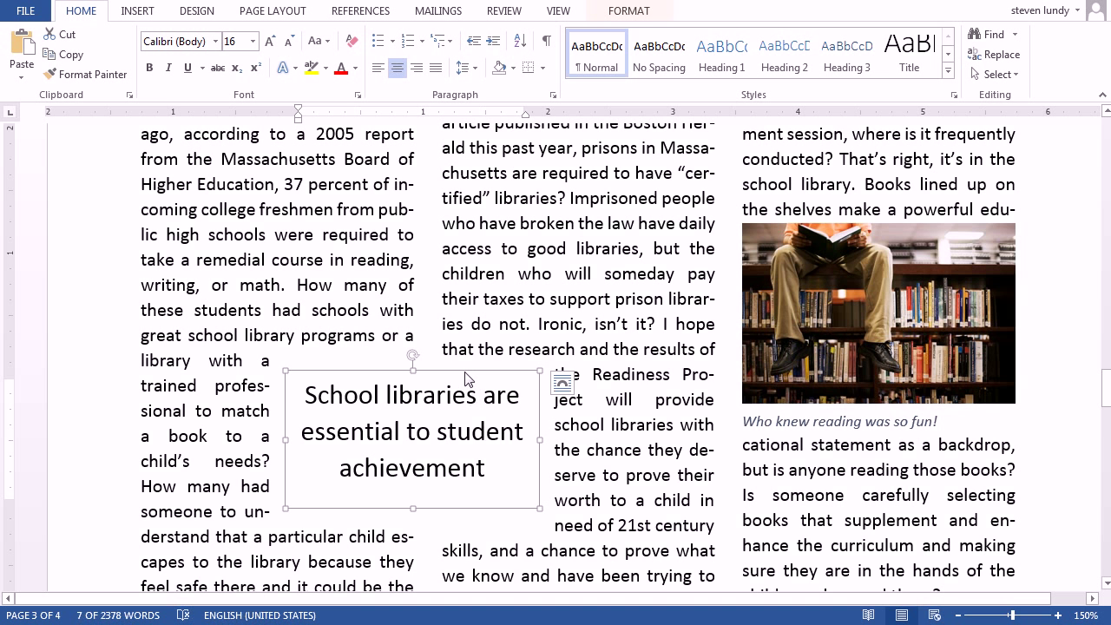
mouse_move(467, 379)
mouse_down()
mouse_move(464, 355)
mouse_move(464, 395)
mouse_move(437, 397)
mouse_move(479, 392)
mouse_up()
click(501, 323)
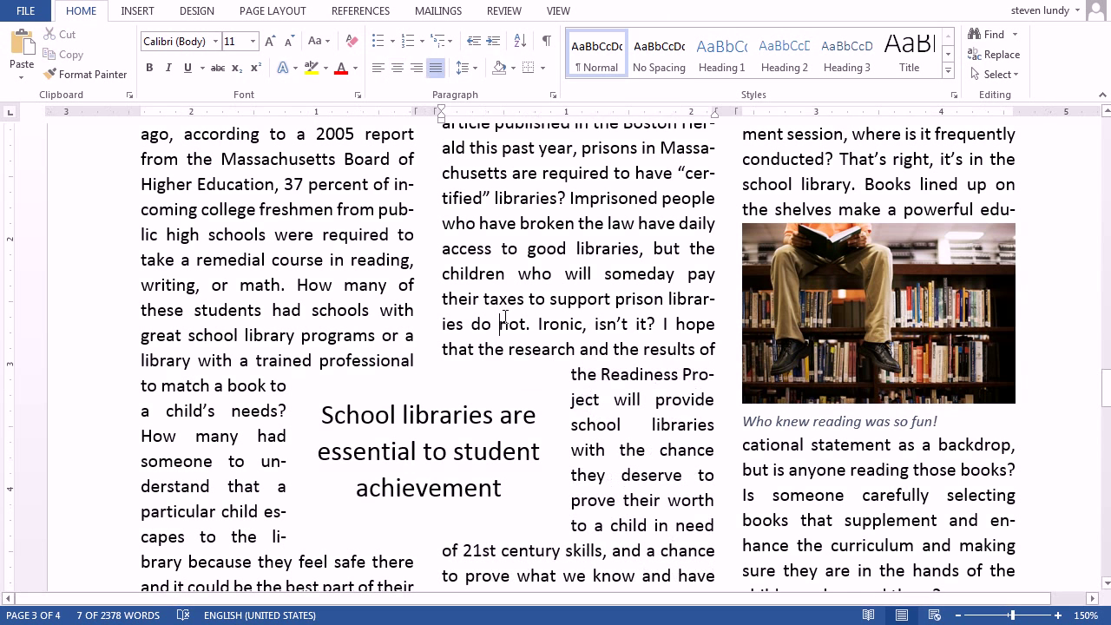
Move the quote box lower along the column gap, beside the first-column line starting "front of his peers"
scroll(565, 315, down, 1)
scroll(566, 315, down, 1)
ctrl+scroll(565, 315, down, 6)
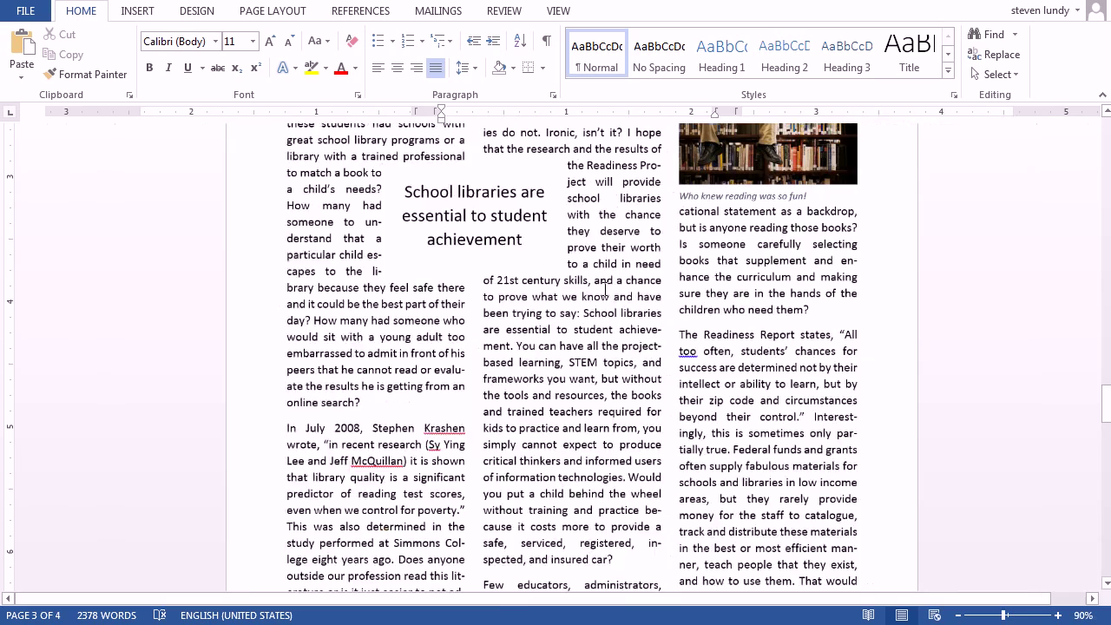
click(498, 178)
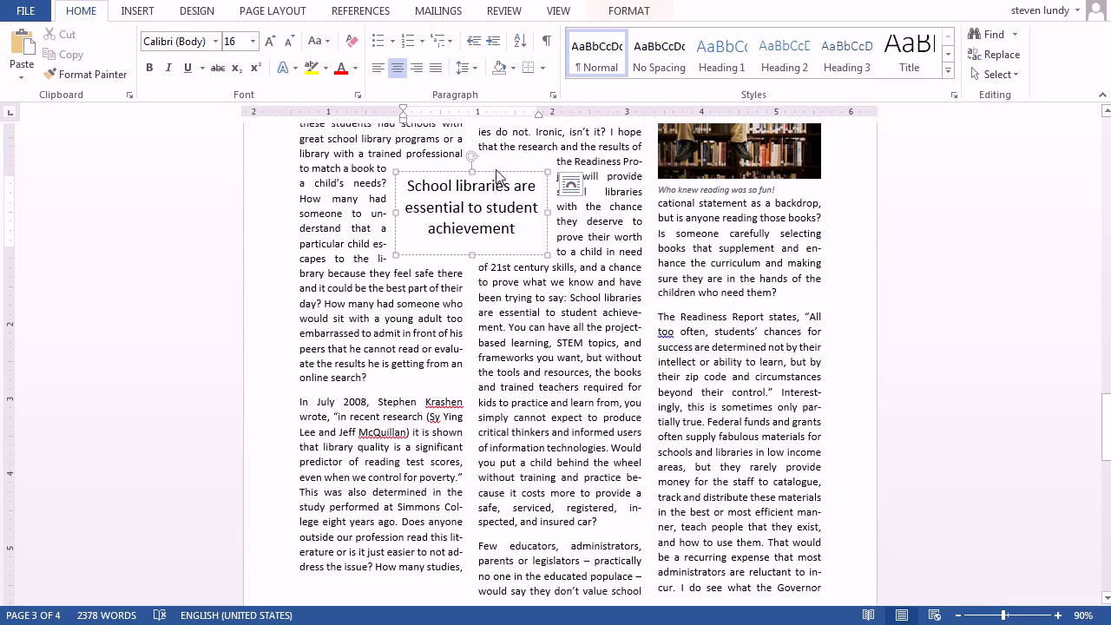
drag(498, 176, 486, 292)
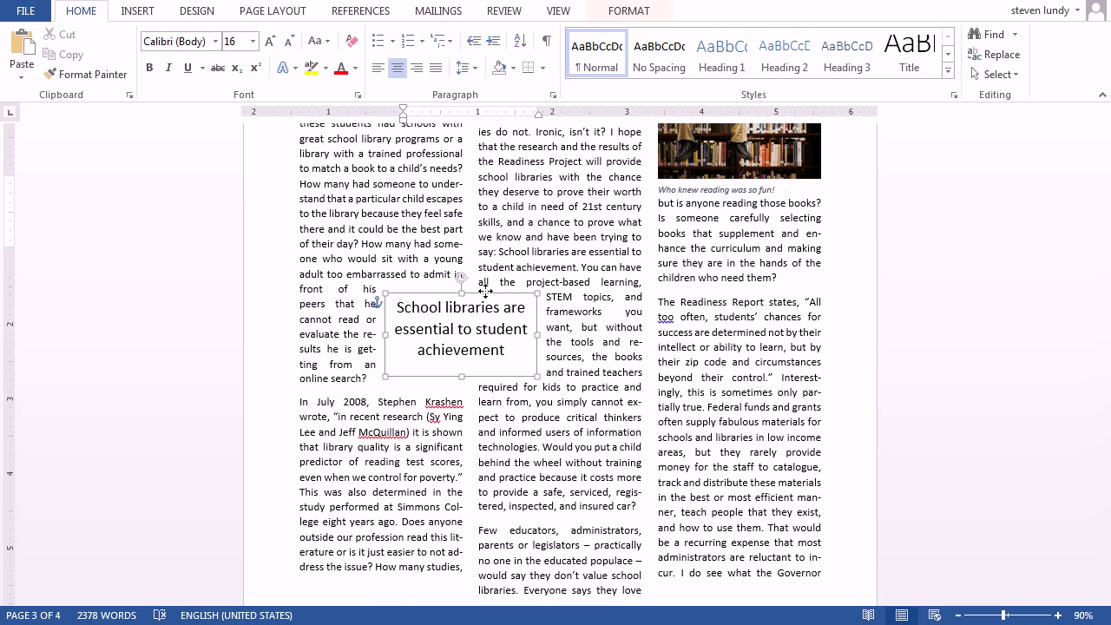
drag(485, 292, 487, 291)
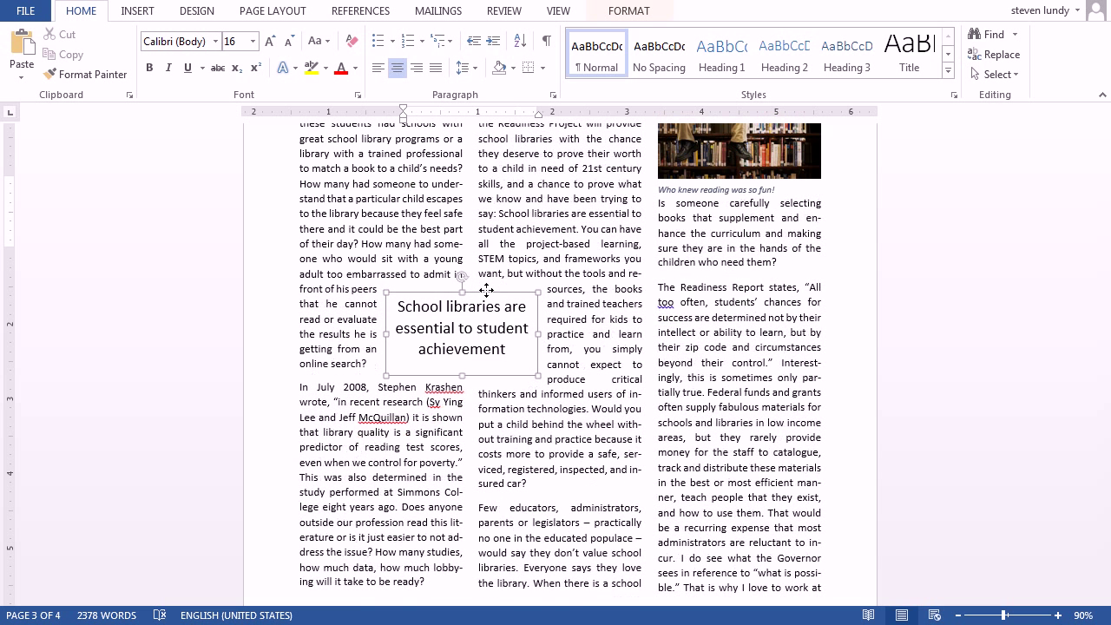
click(556, 213)
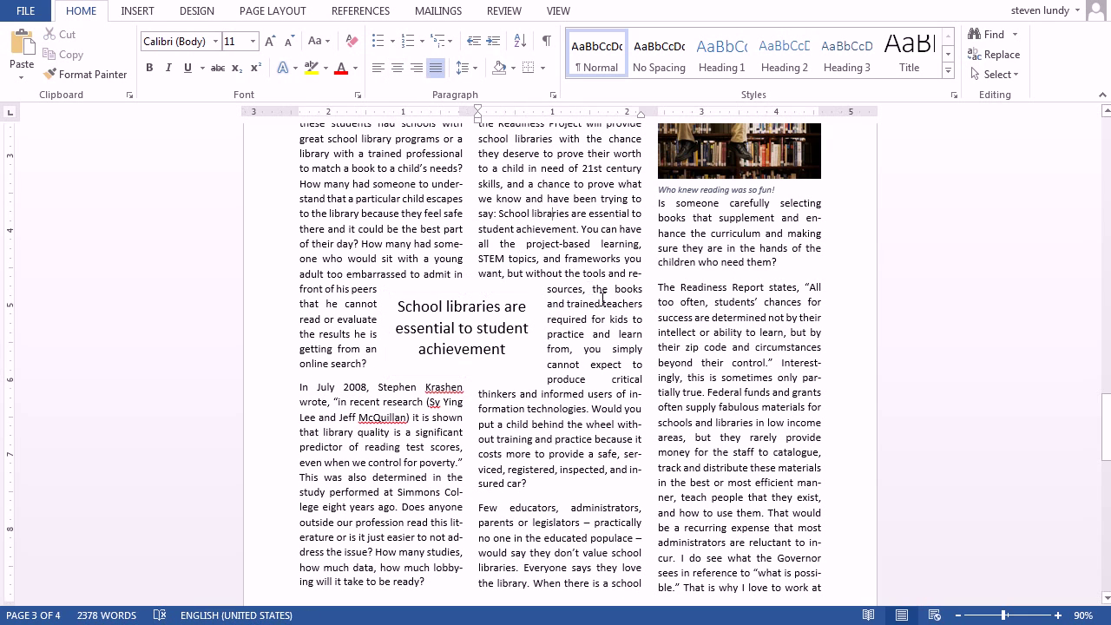
Copy the quotation "Once a teacher, always a teacher." with its quotation marks from the Boston Light article on the first page
scroll(618, 356, down, 2)
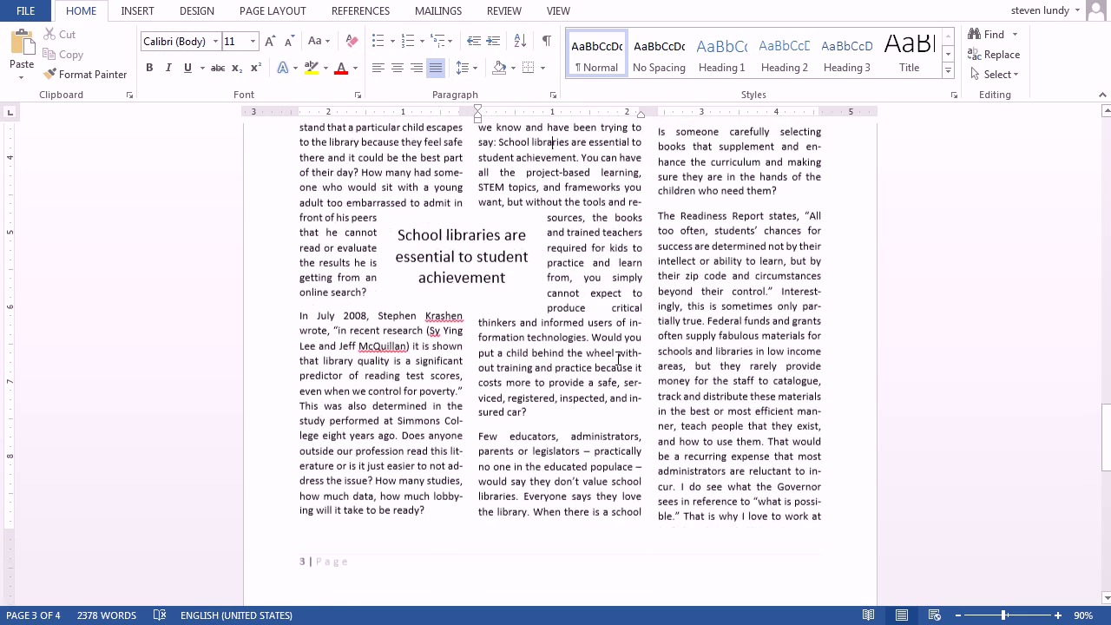
scroll(620, 360, up, 10)
scroll(618, 365, up, 20)
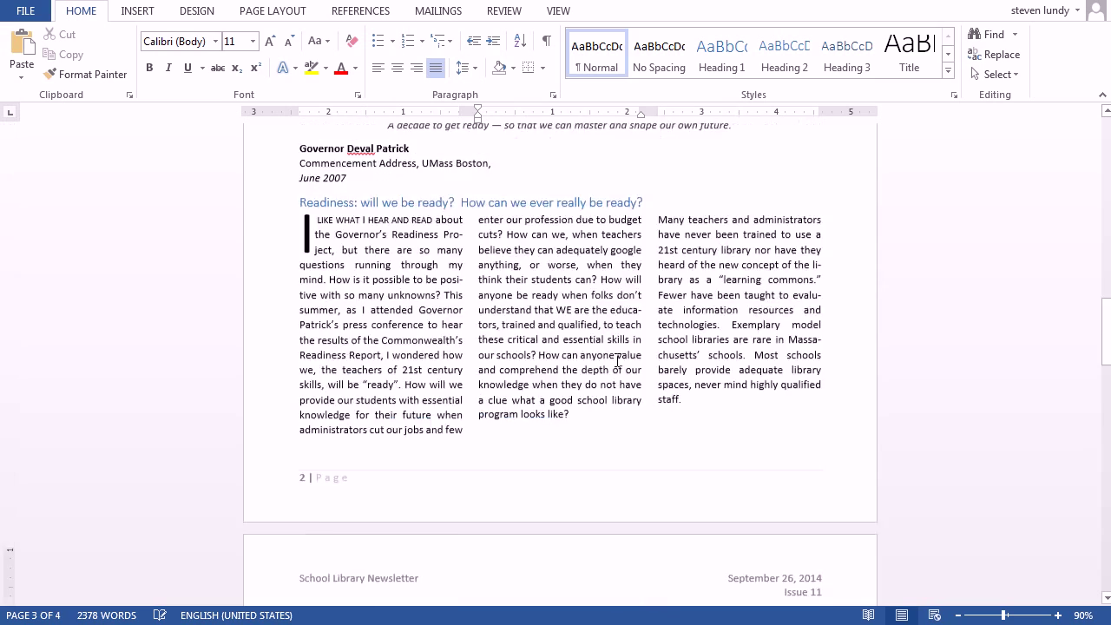
scroll(595, 364, up, 6)
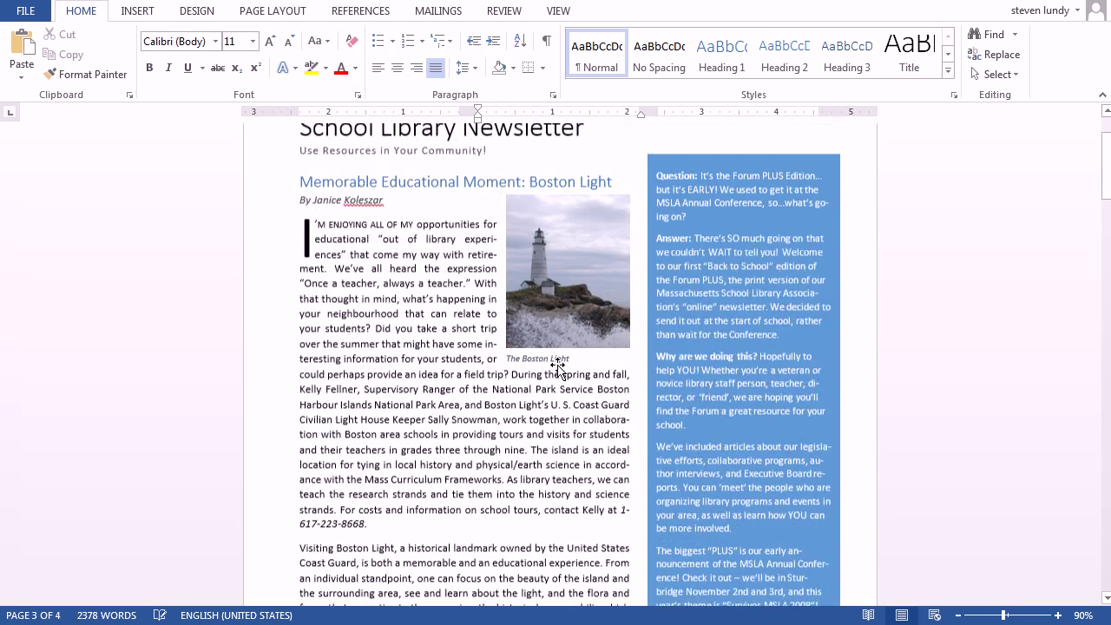
scroll(464, 388, up, 4)
scroll(464, 388, up, 2)
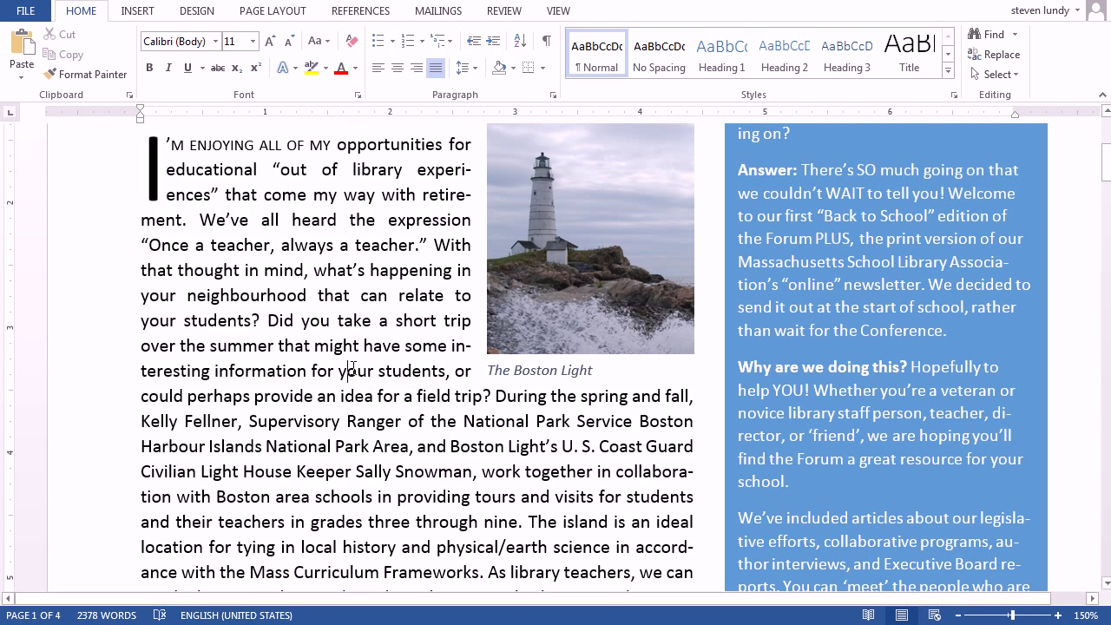
drag(140, 242, 425, 252)
key(ctrl+c)
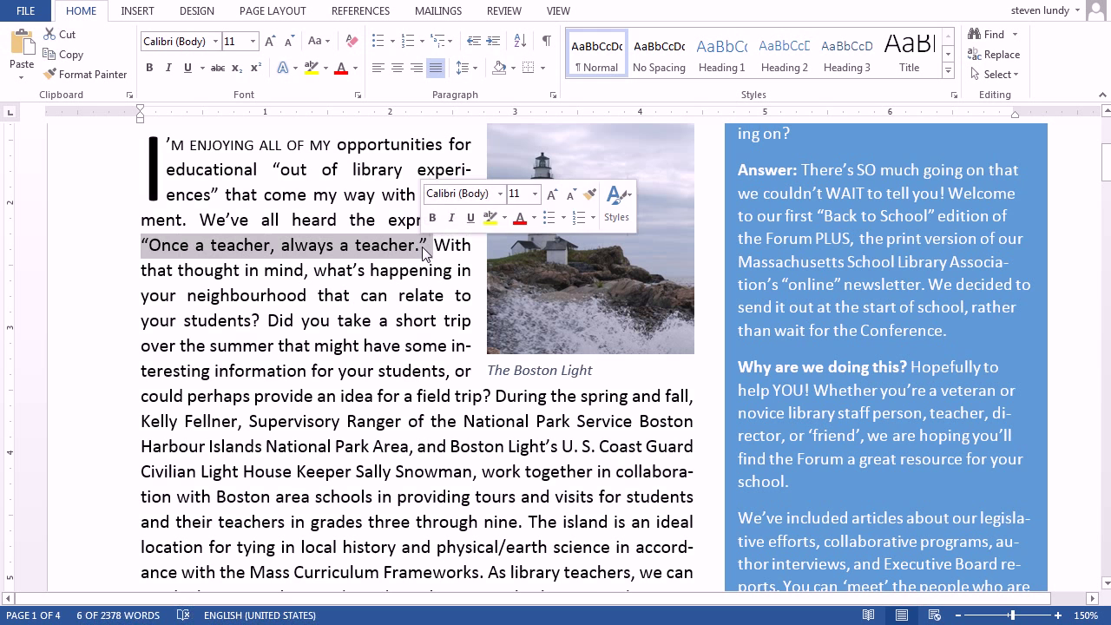
Insert a Simple Text Box containing the copied quotation and place it beside the start of the "Visiting Boston Light" paragraph
click(299, 387)
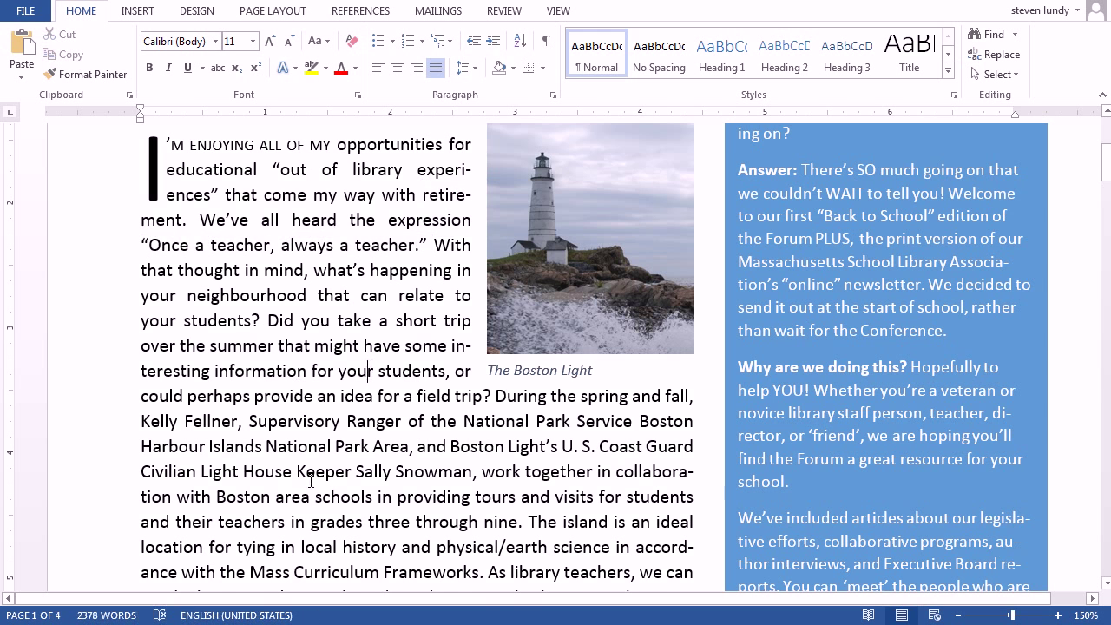
scroll(297, 451, down, 3)
click(283, 468)
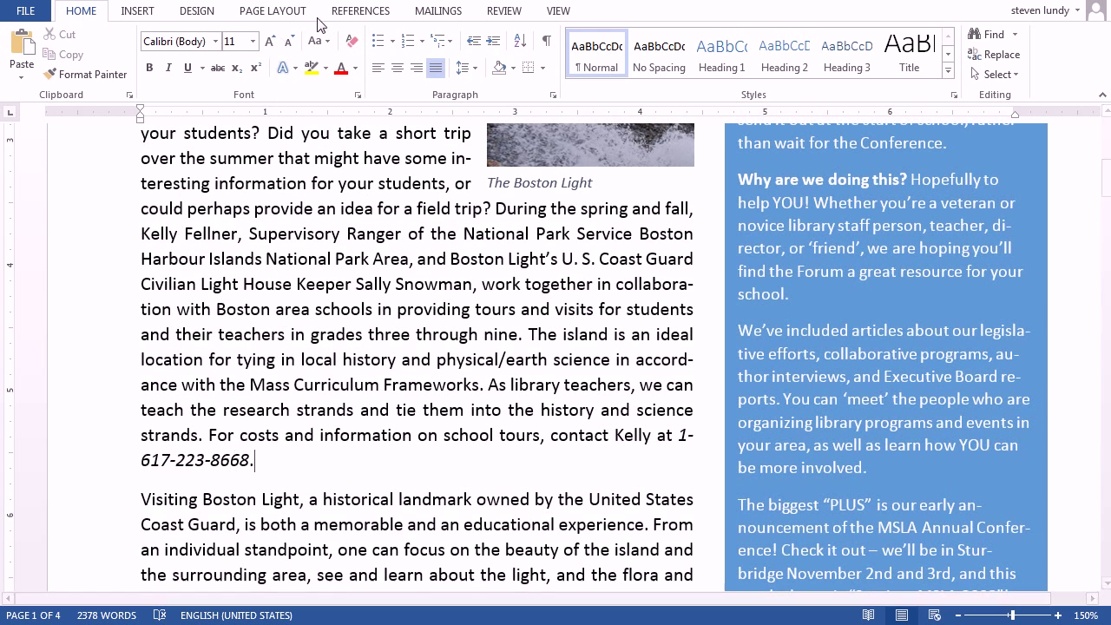
click(148, 14)
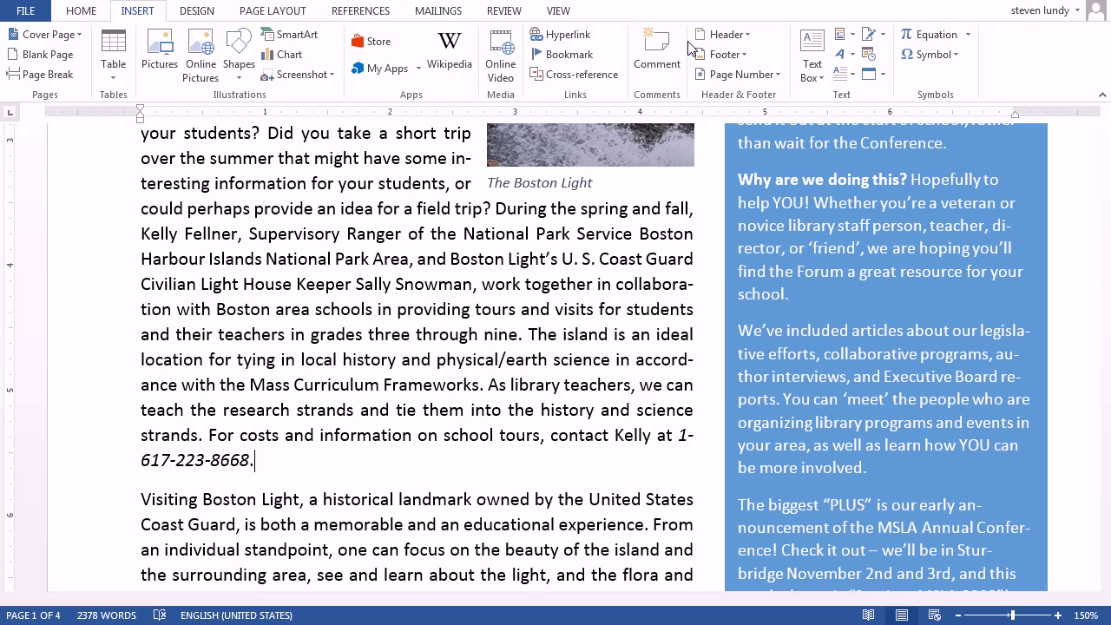
click(808, 69)
click(850, 178)
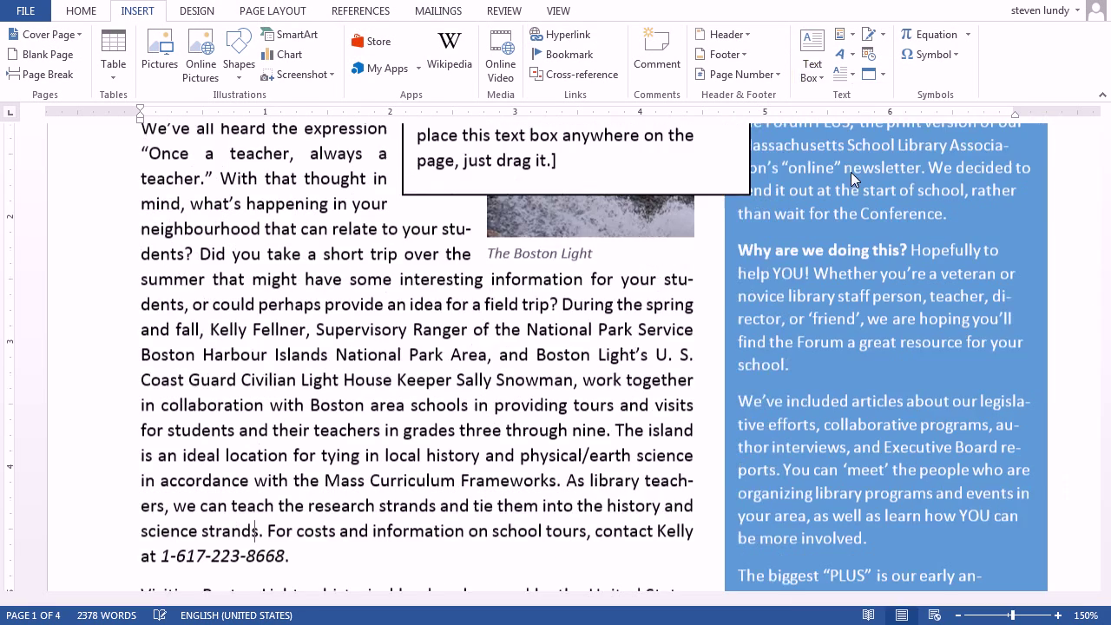
key(ctrl+v)
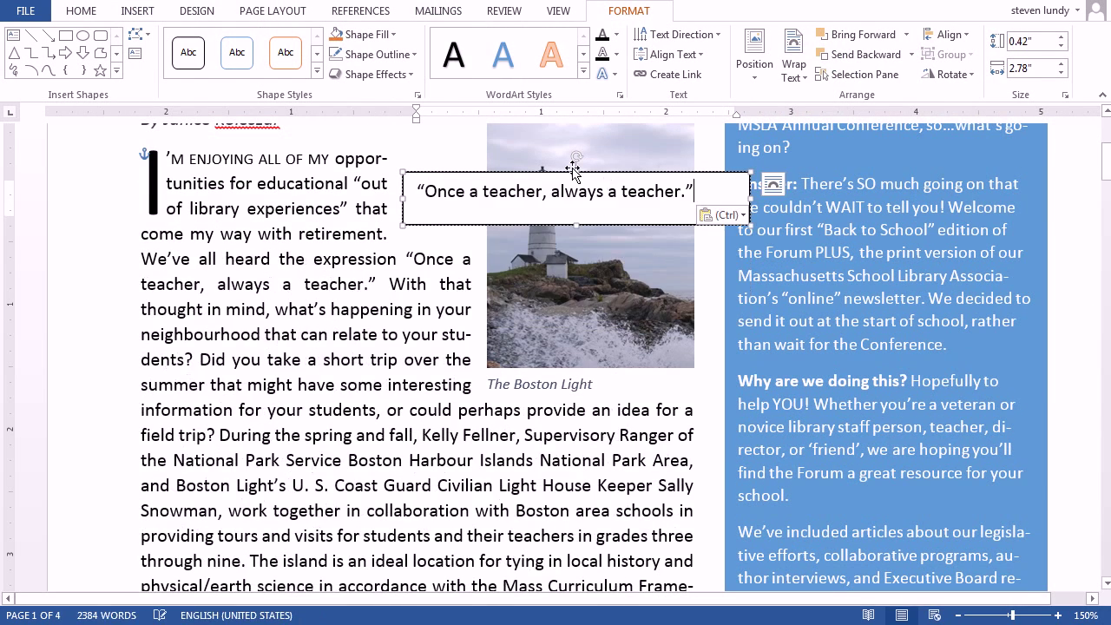
drag(615, 171, 343, 607)
scroll(386, 339, up, 2)
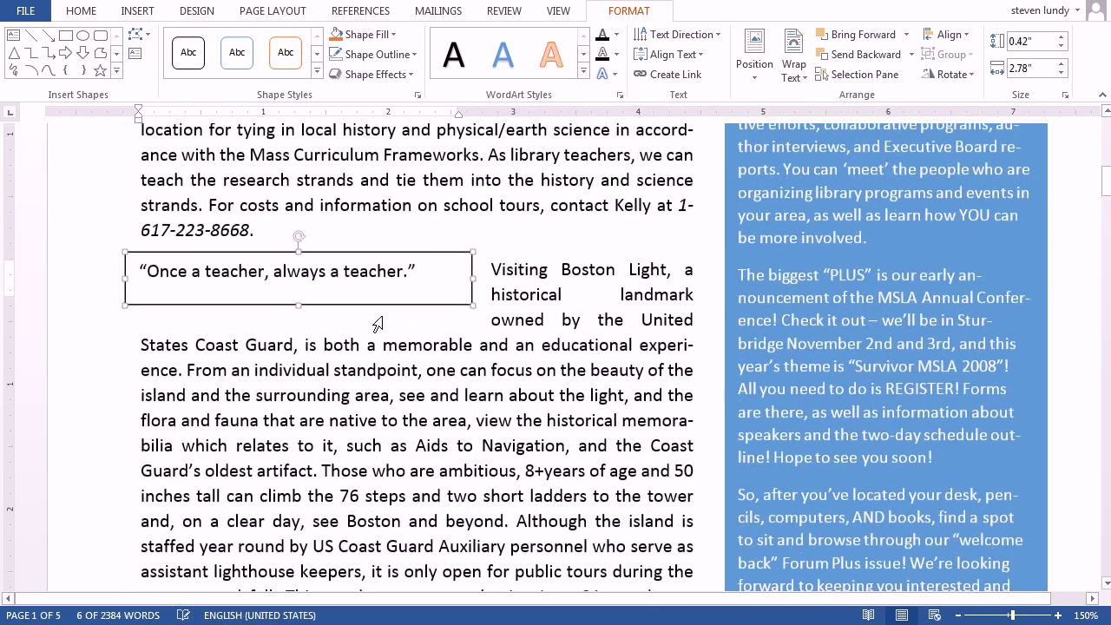
Enlarge the teacher quotation to 18 pt and delete the period before its closing quotation mark
drag(429, 266, 139, 270)
click(81, 10)
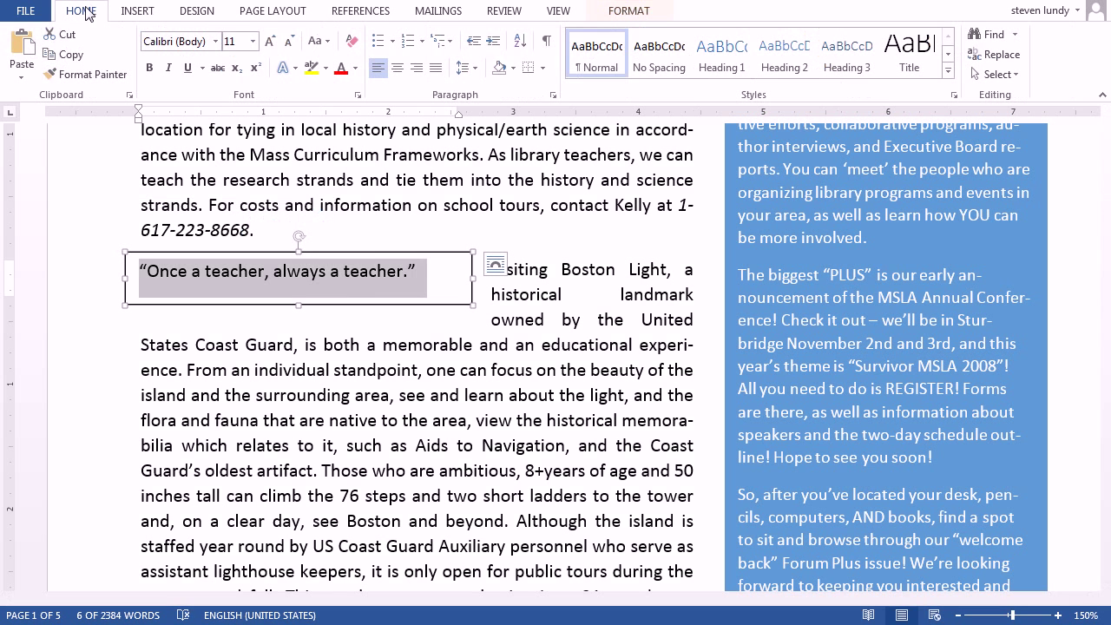
click(270, 41)
click(270, 42)
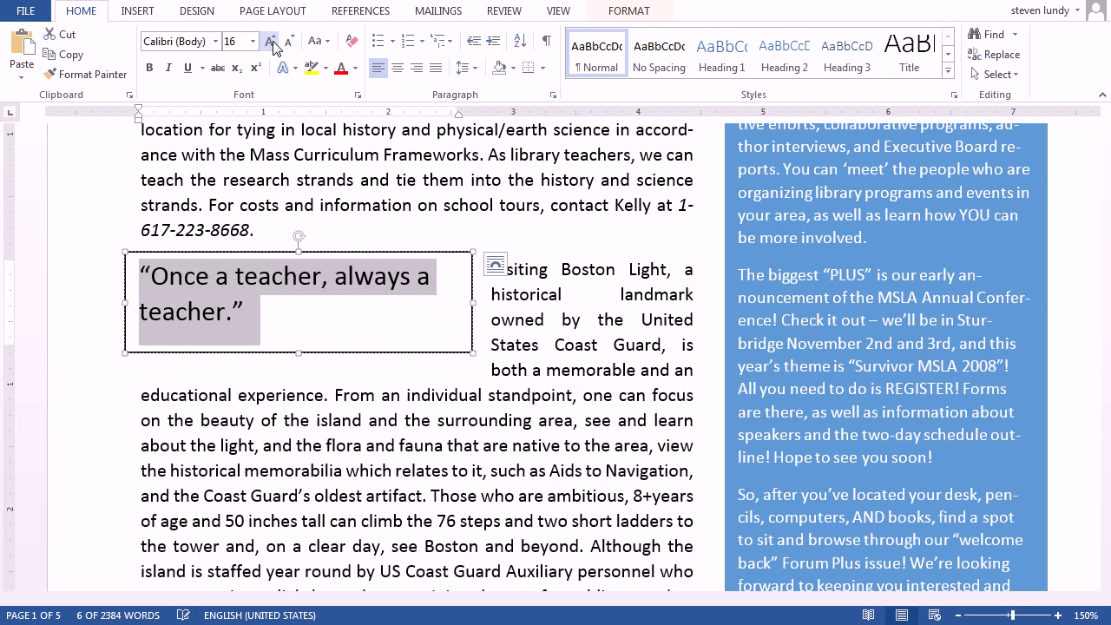
click(270, 42)
click(266, 319)
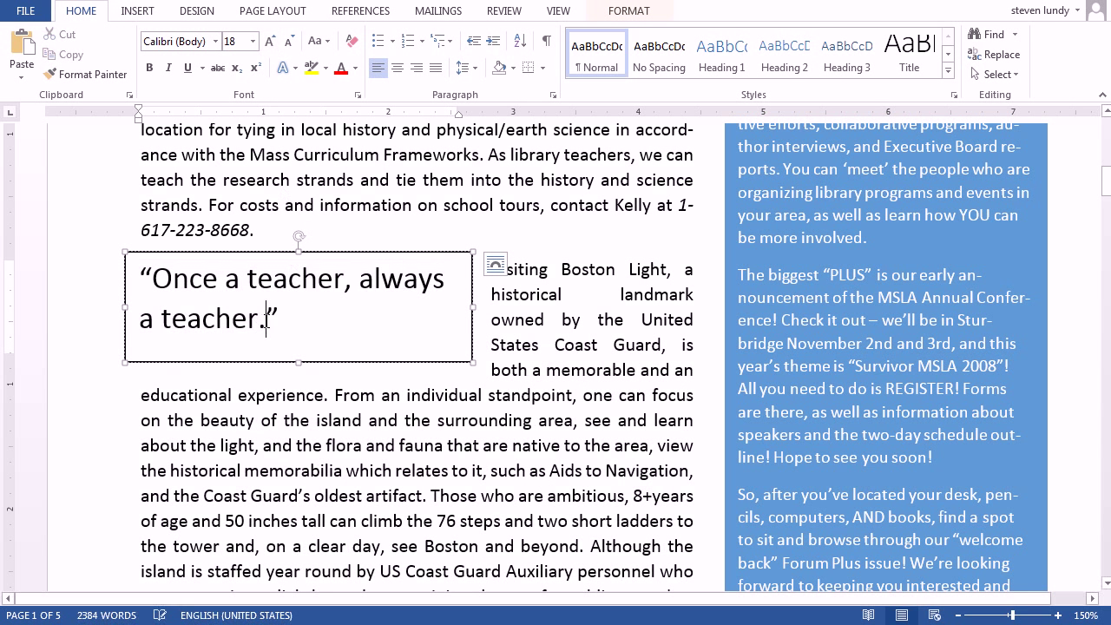
key(BackSpace)
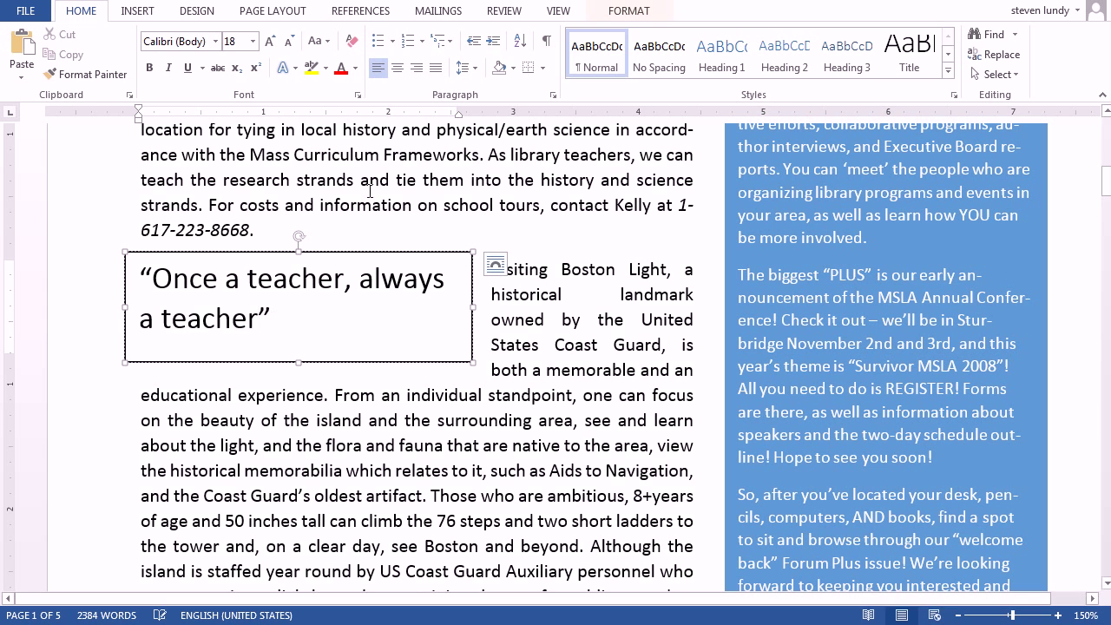
Remove the outline from the teacher quotation's text box
click(625, 12)
click(396, 54)
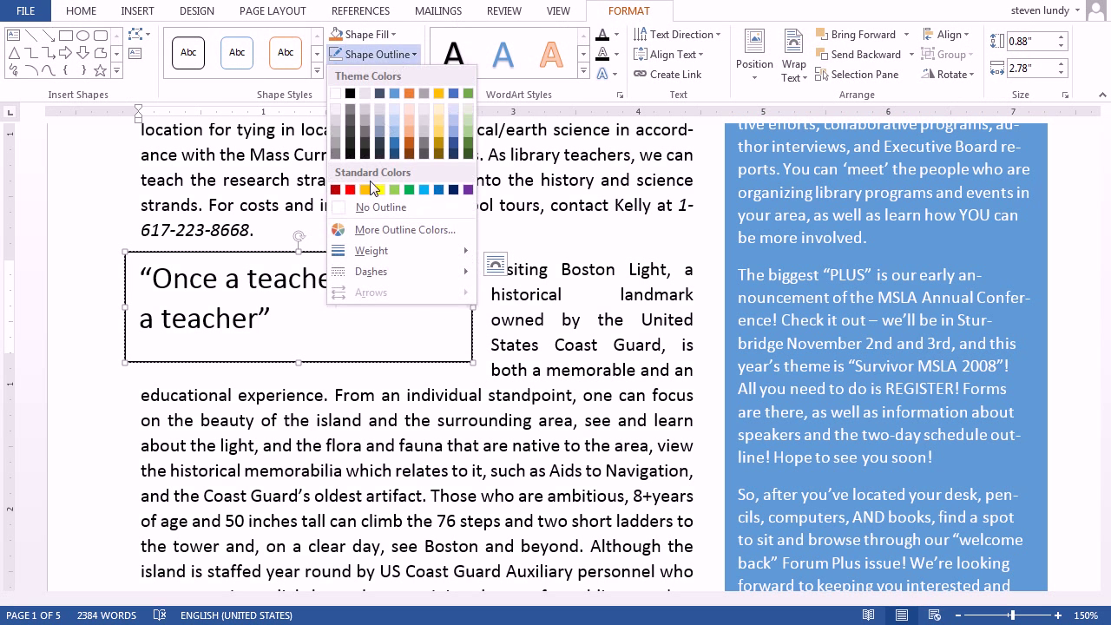
click(375, 273)
Set the teacher quotation's font to Cambria and narrow its box so the text wraps after "Once a teacher,"
triple_click(291, 319)
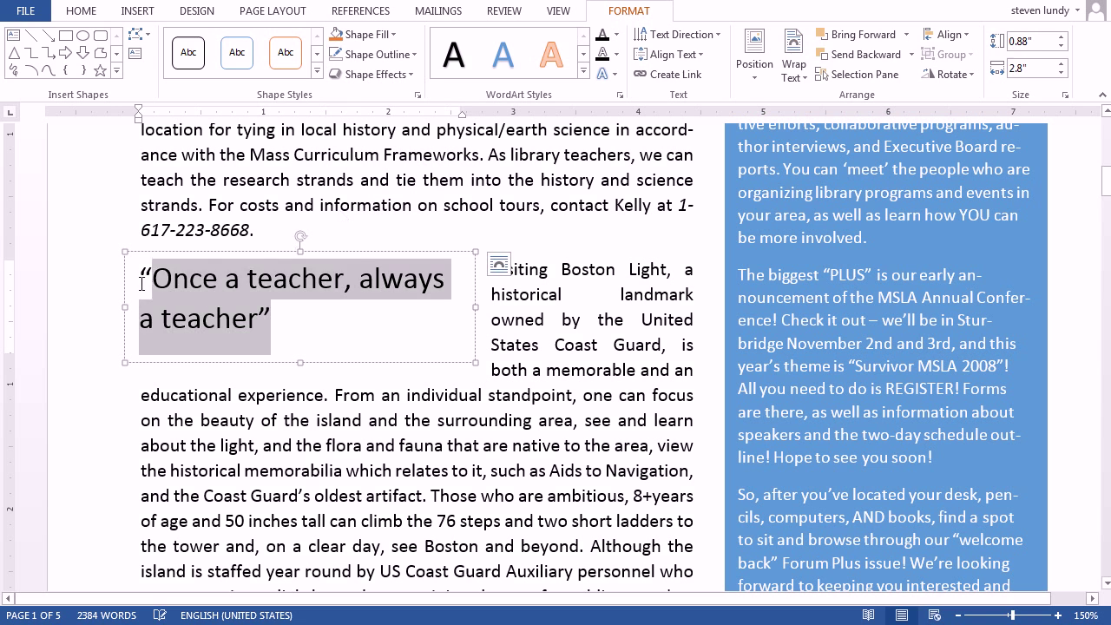
click(81, 11)
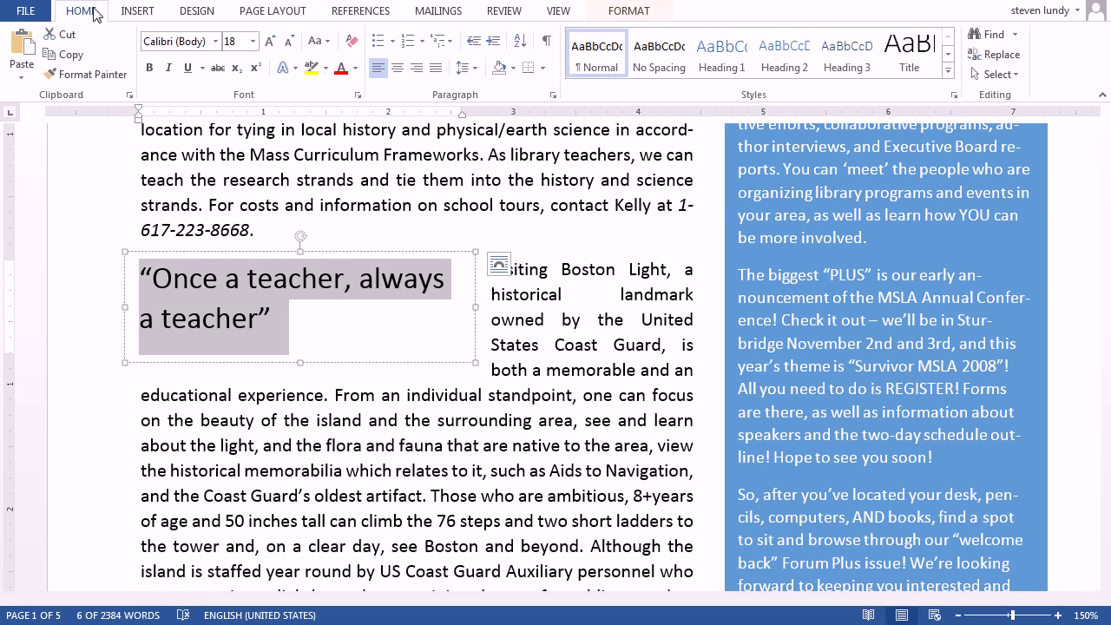
click(209, 40)
text(Cambria)
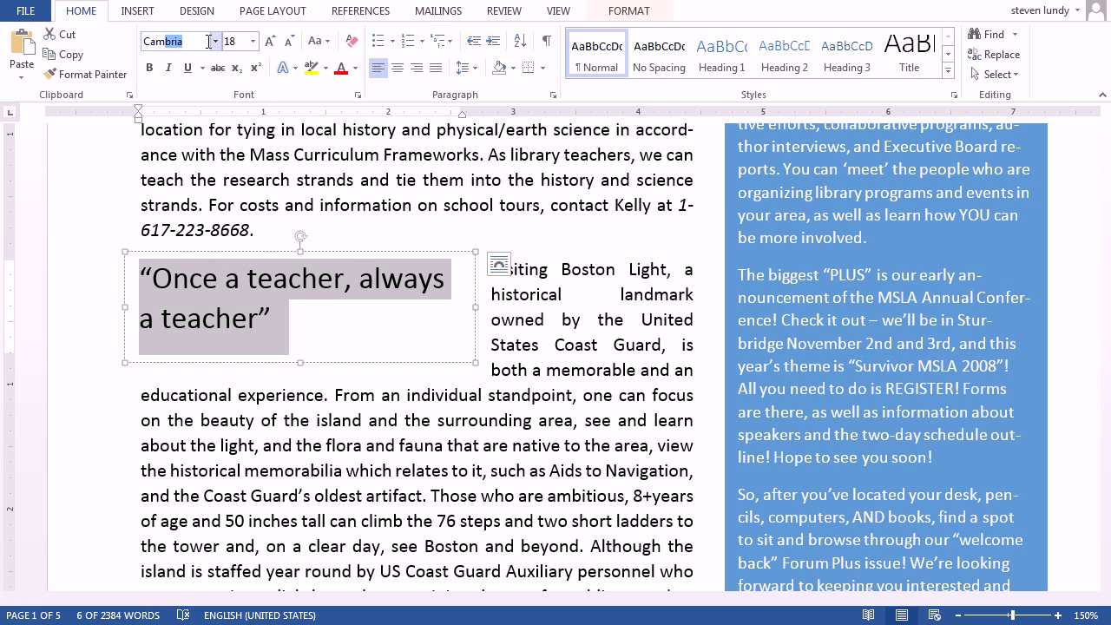
key(Return)
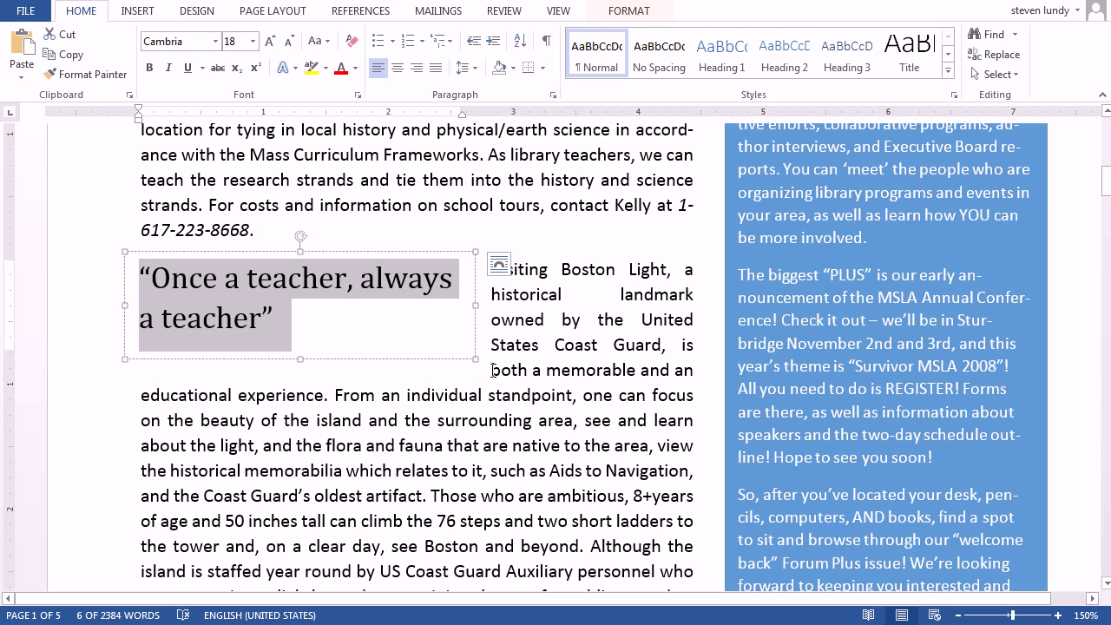
drag(474, 369, 394, 369)
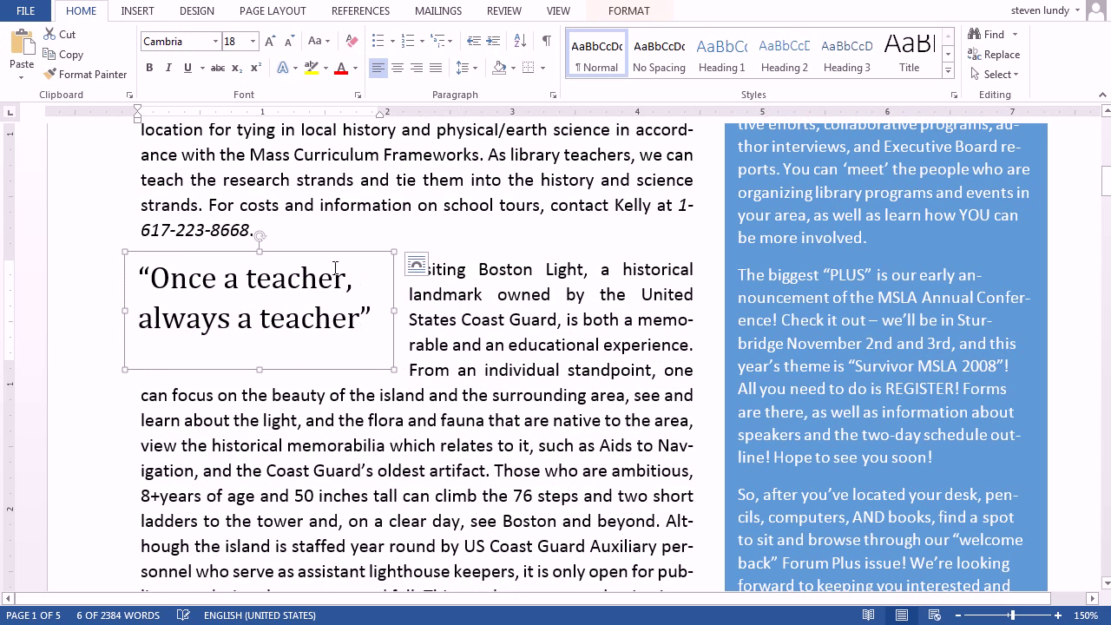
Set the teacher quotation's text box to Tight text wrapping
click(416, 264)
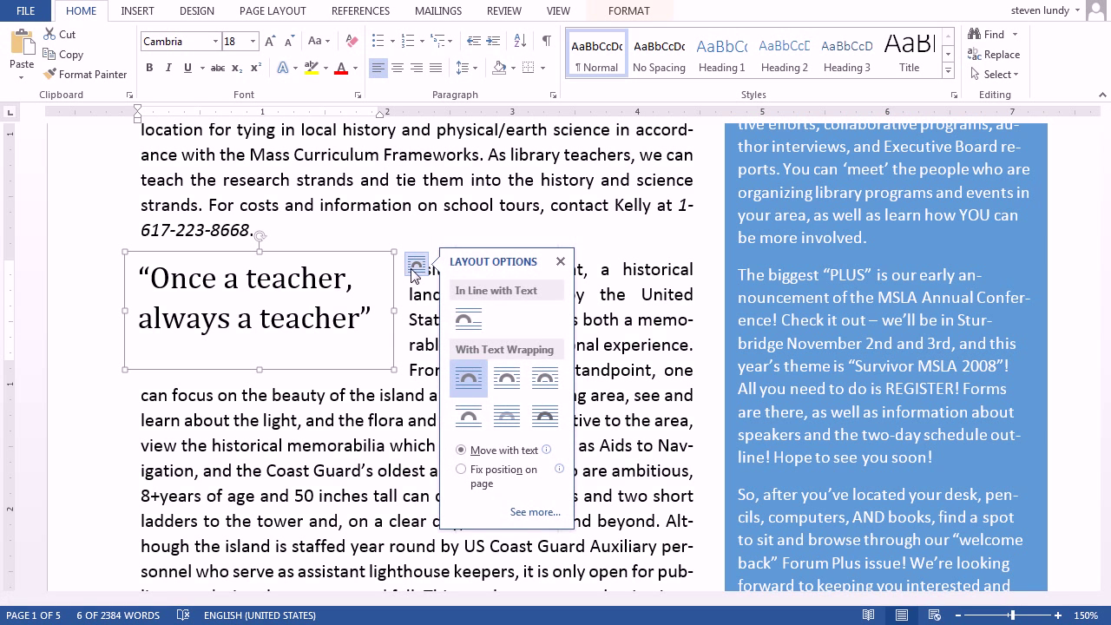
click(415, 267)
right_click(315, 272)
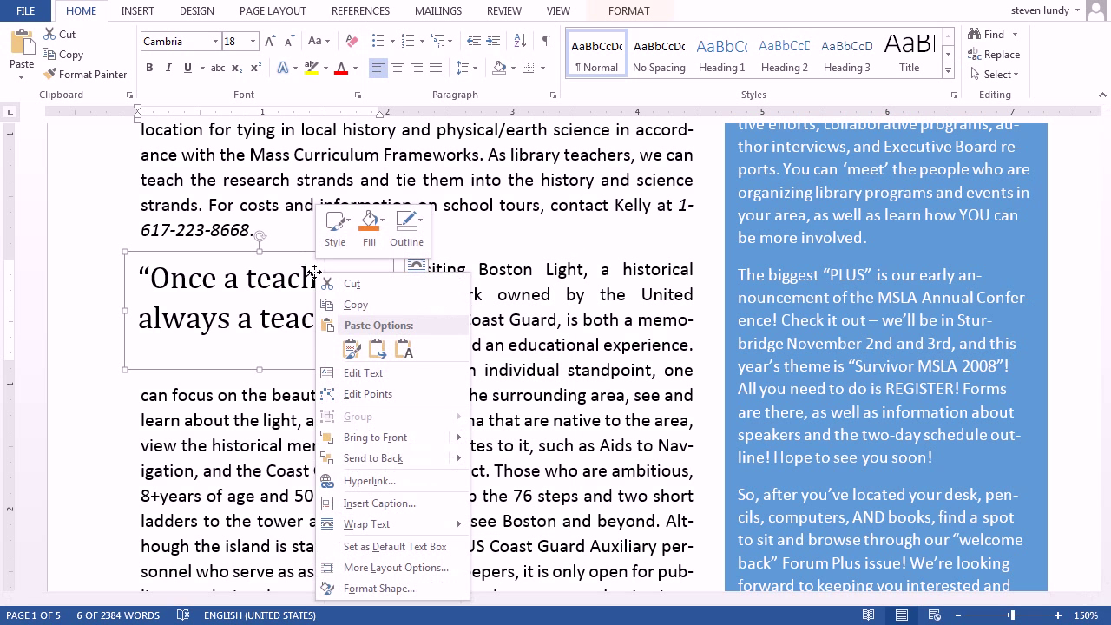
mouse_move(401, 524)
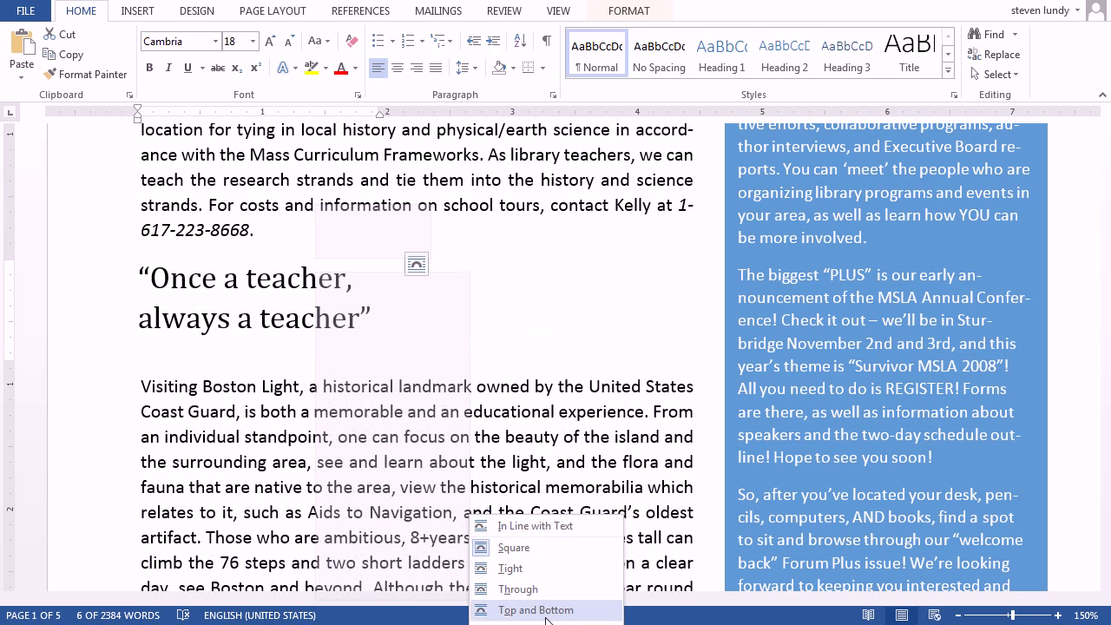
click(521, 571)
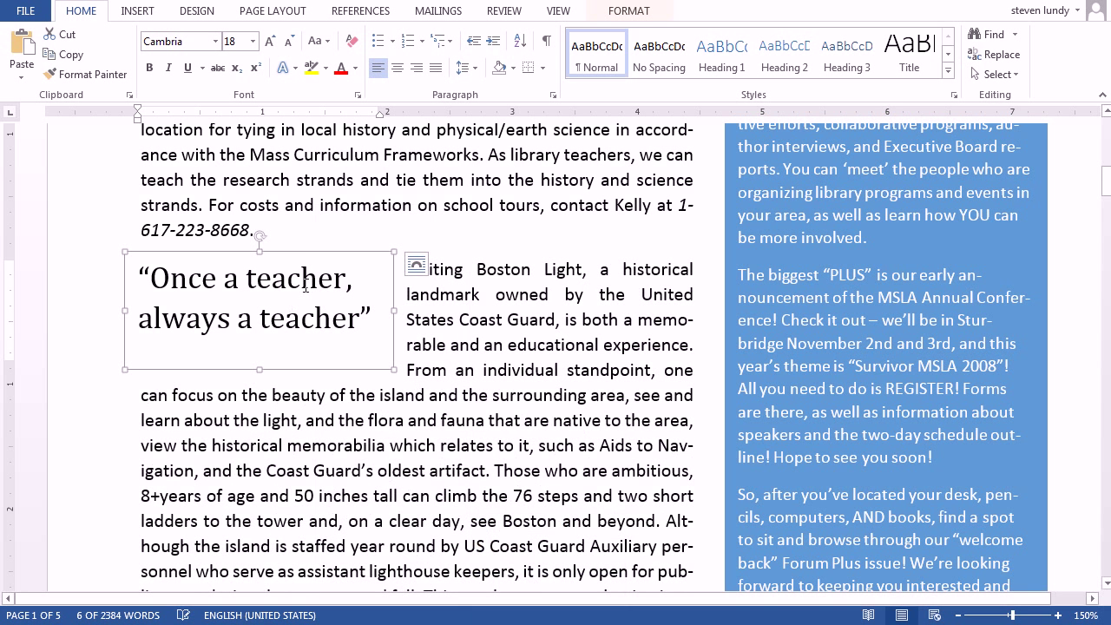
Trim the teacher quotation's box closely around its two lines and move it up to the page margin beside the school tours text
drag(260, 367, 257, 341)
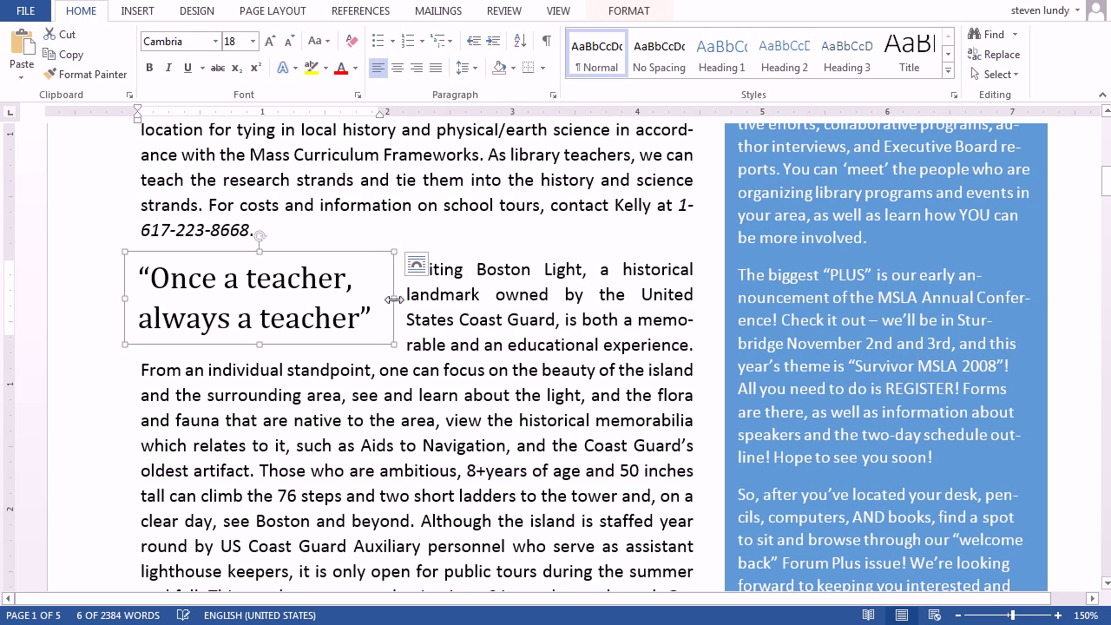
drag(394, 298, 386, 301)
drag(315, 256, 320, 187)
click(400, 197)
click(305, 221)
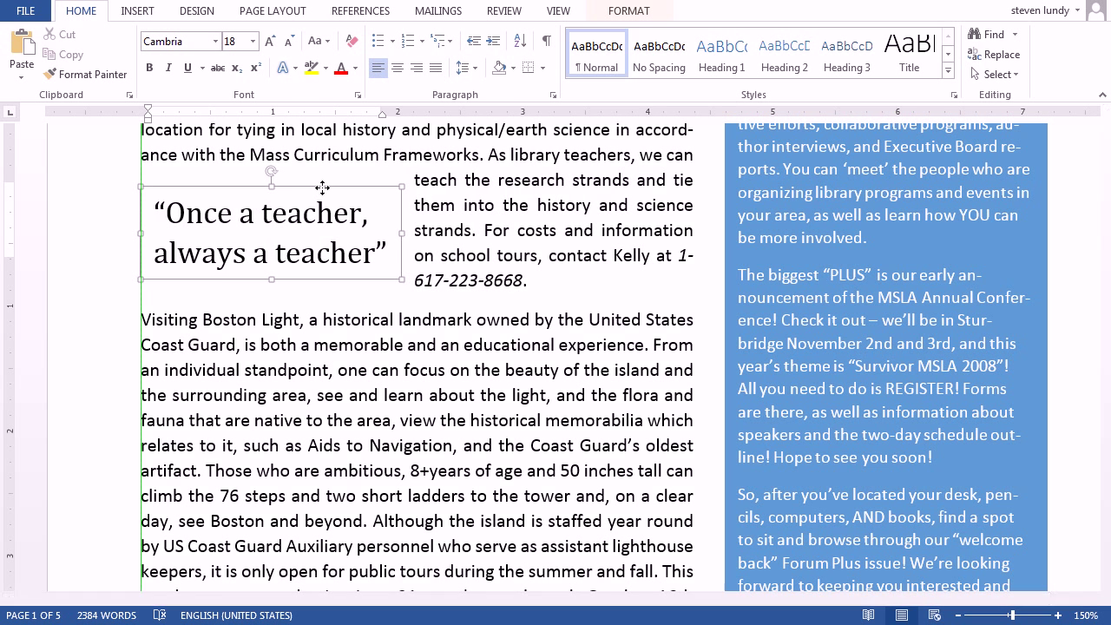
click(462, 201)
Review the first page's layout around the repositioned quotation, from the title down to the page break
scroll(510, 234, up, 5)
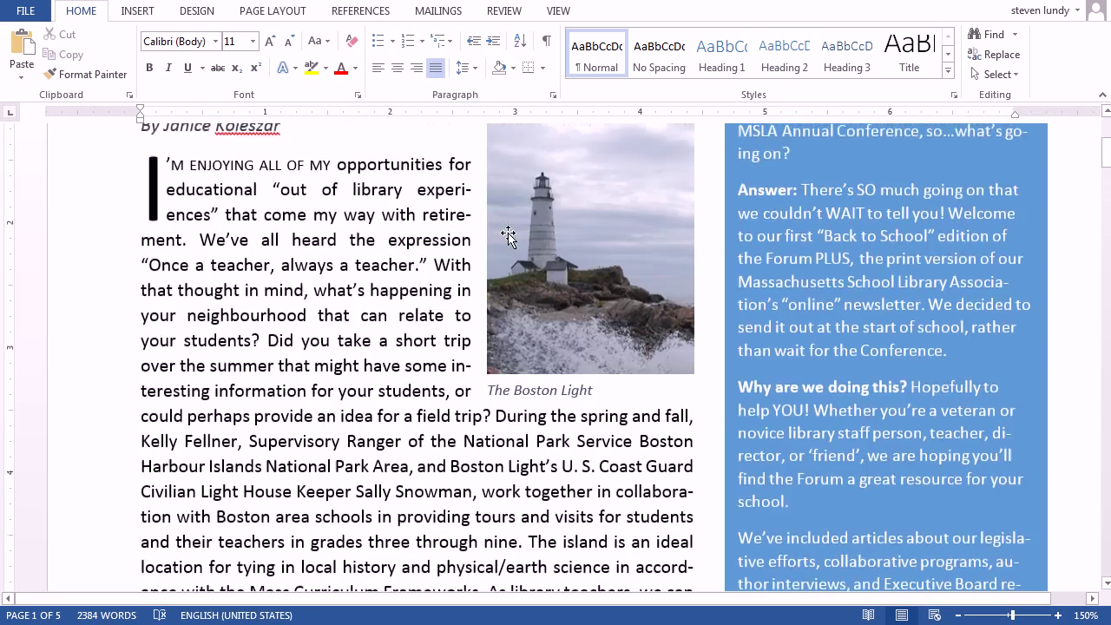
scroll(512, 232, down, 9)
scroll(512, 233, down, 3)
scroll(551, 208, up, 6)
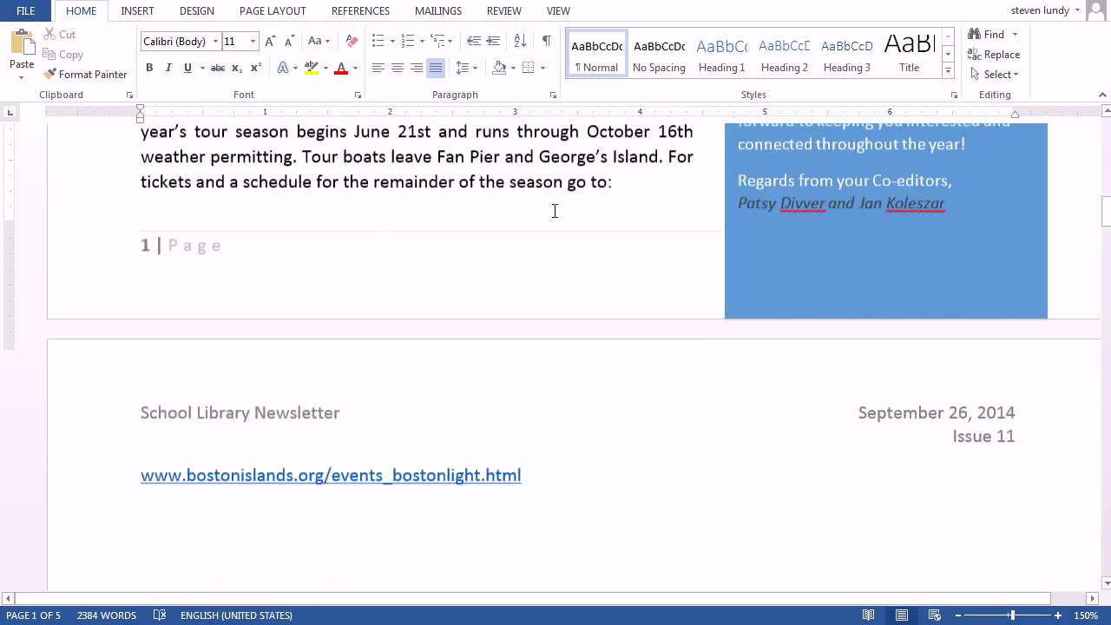
scroll(557, 235, up, 10)
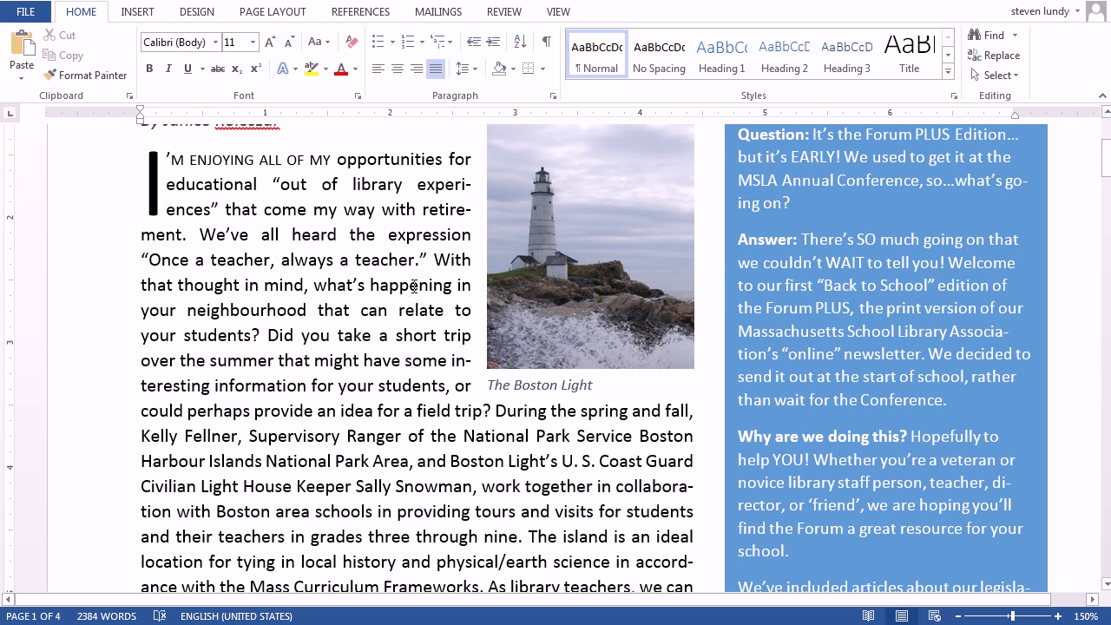
scroll(414, 287, up, 4)
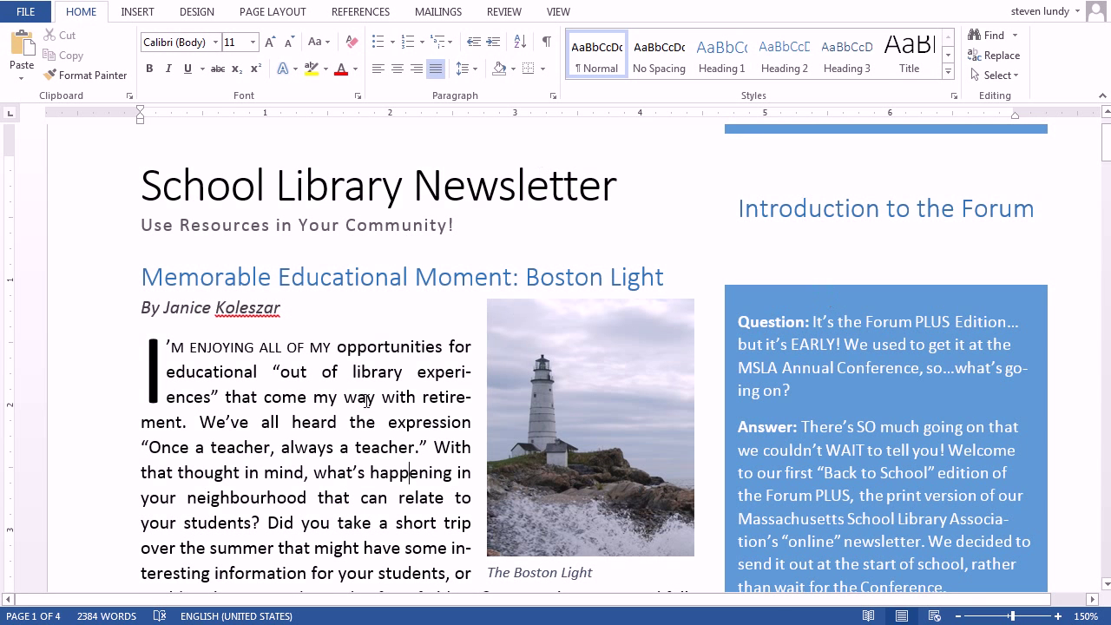
scroll(358, 401, down, 3)
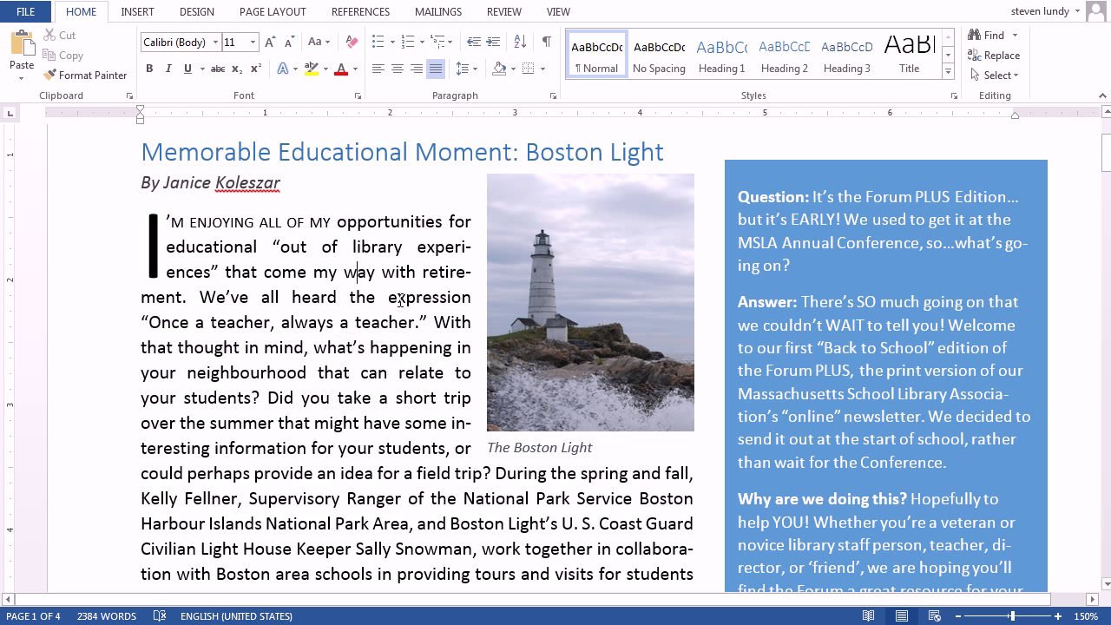
Preview the theme font sets and apply Office 2007 - 2010 (Cambria headings with Calibri body text) to the newsletter
click(196, 14)
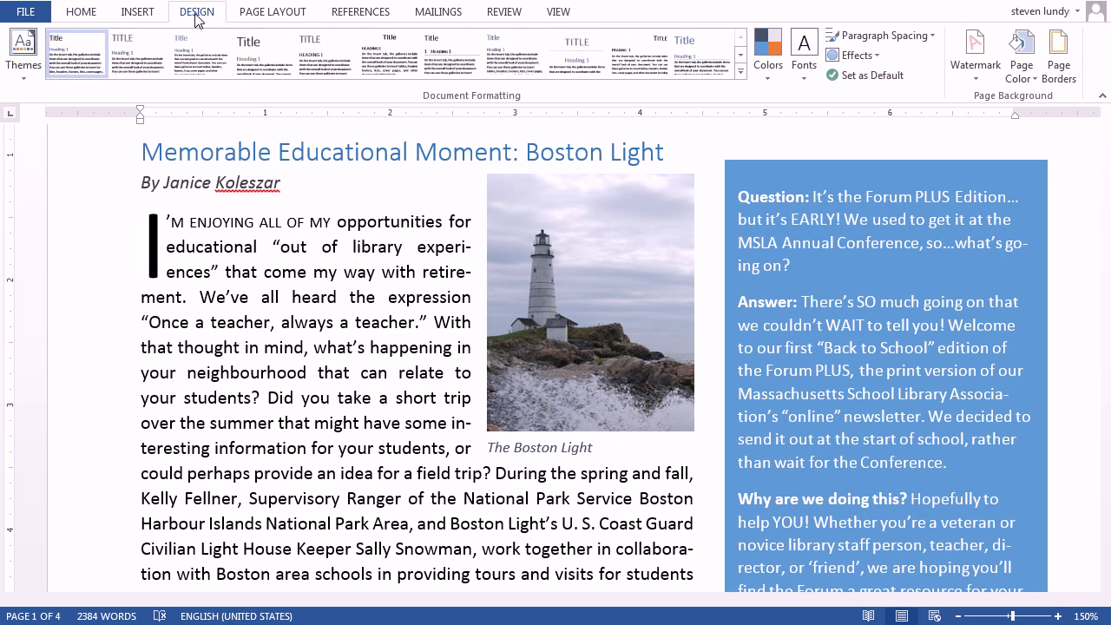
click(795, 69)
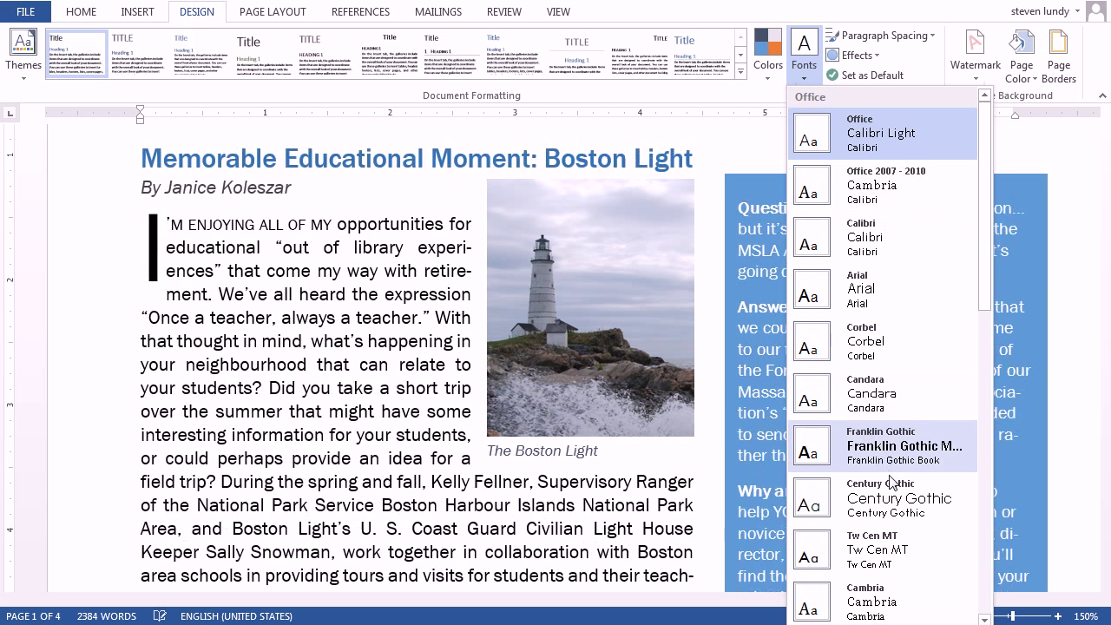
scroll(906, 547, down, 3)
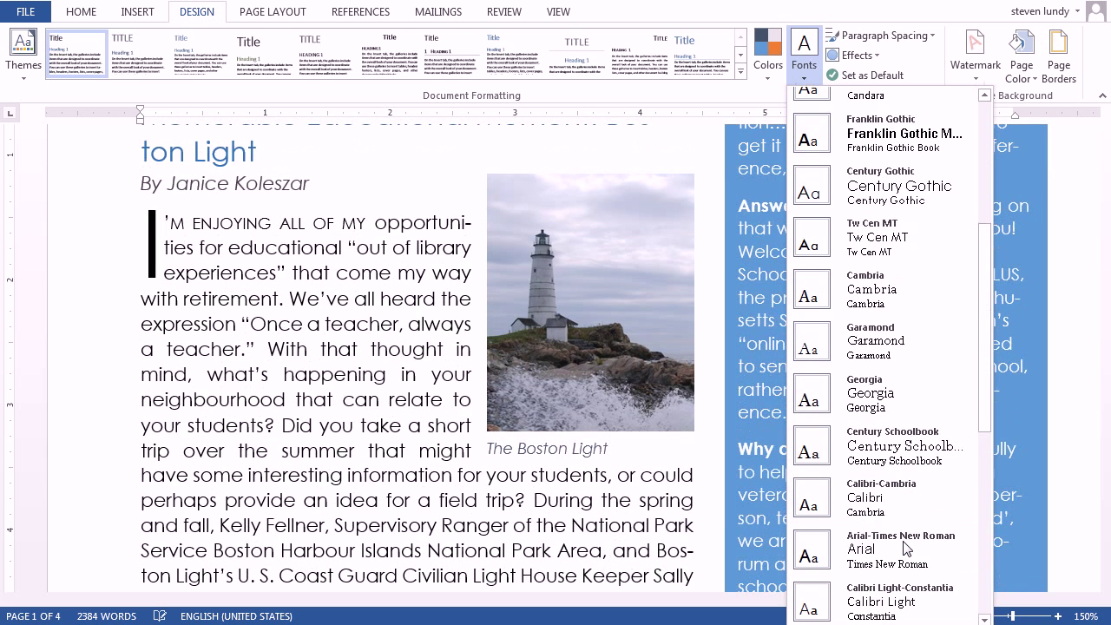
scroll(905, 547, down, 2)
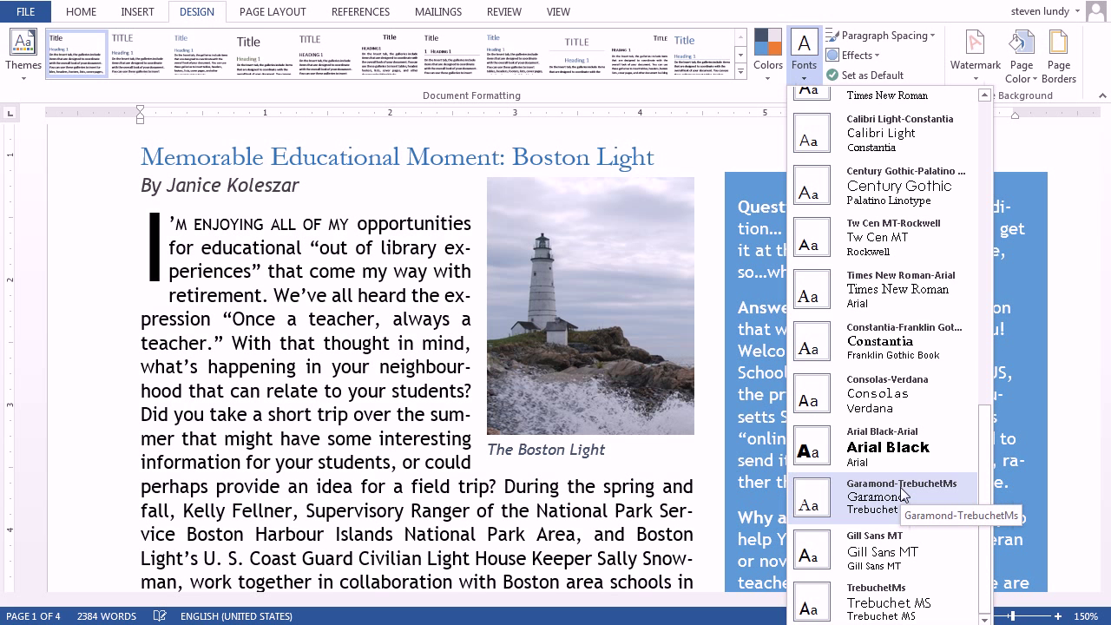
scroll(903, 494, up, 5)
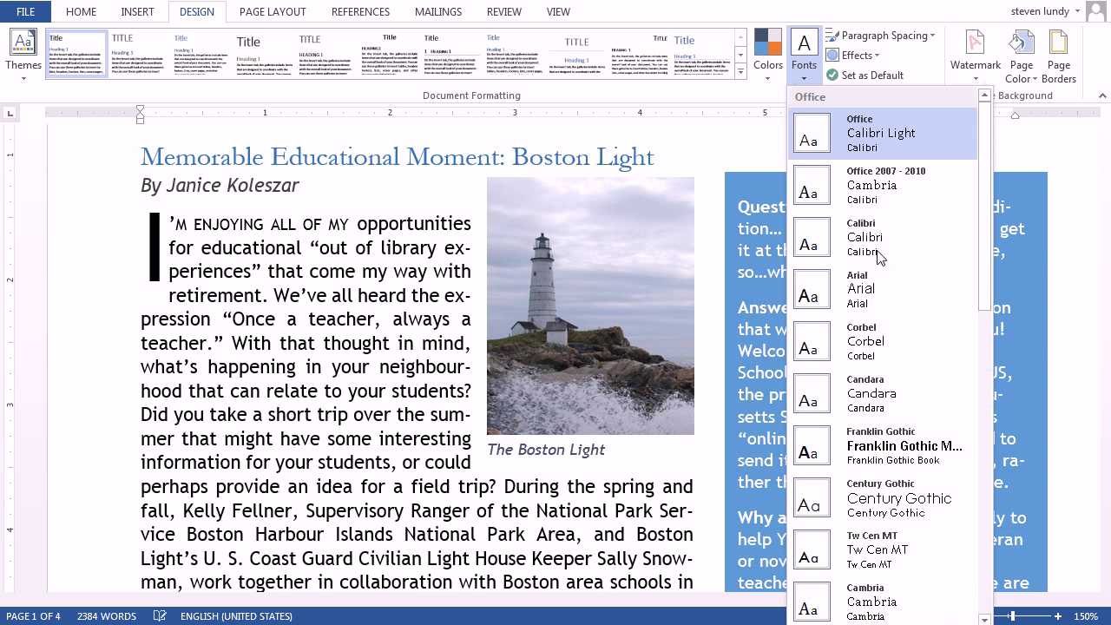
click(873, 196)
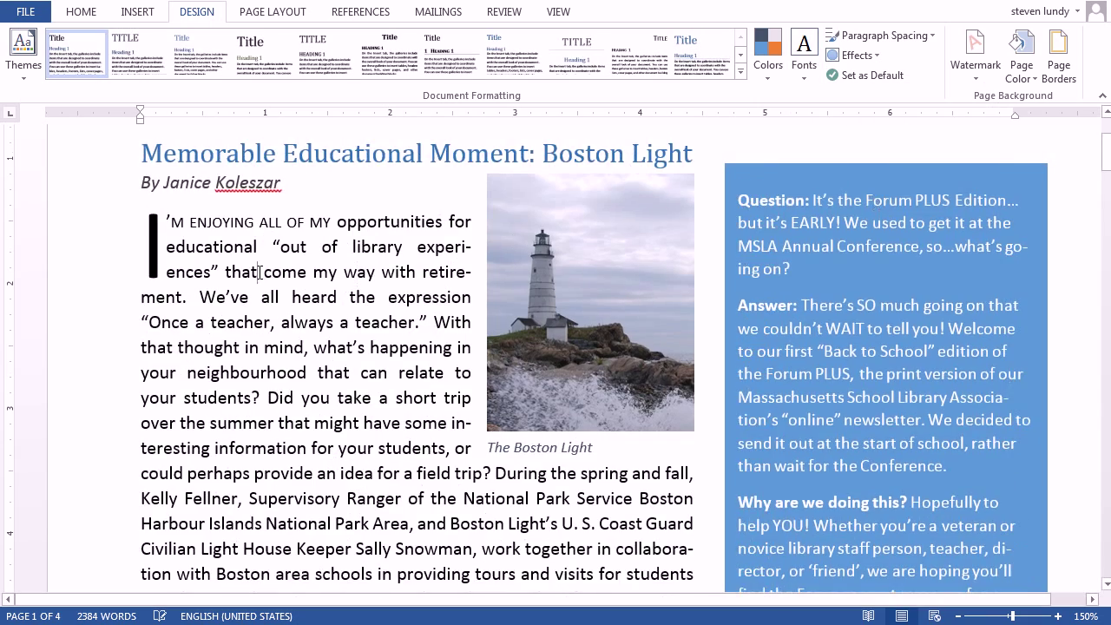
Apply the Orange Red theme colors to the newsletter
scroll(258, 272, down, 15)
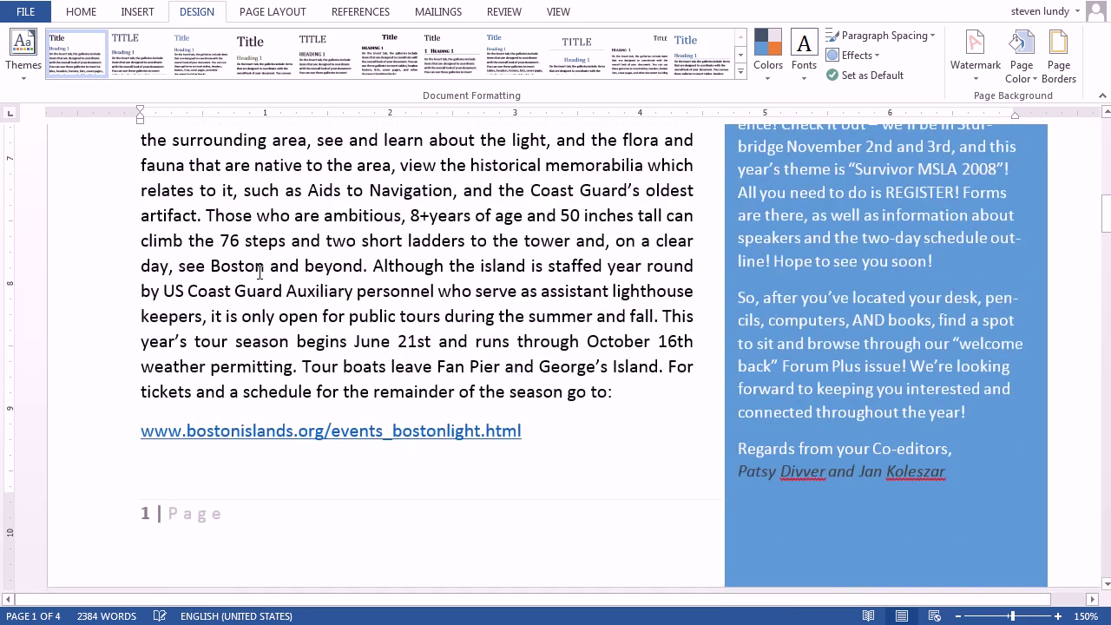
scroll(260, 272, up, 15)
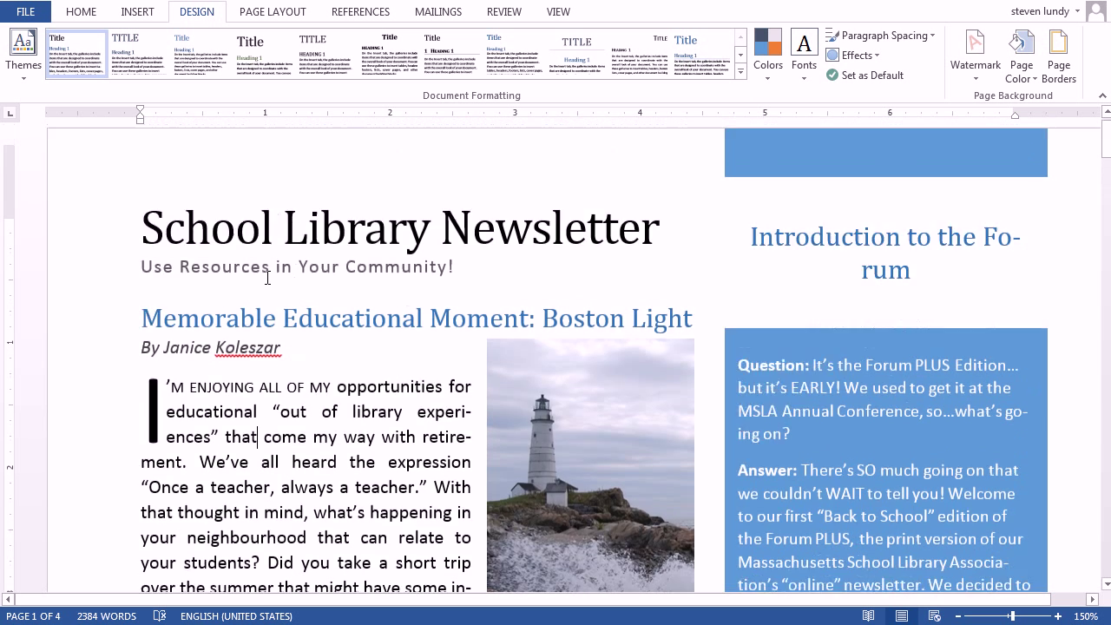
scroll(268, 277, up, 1)
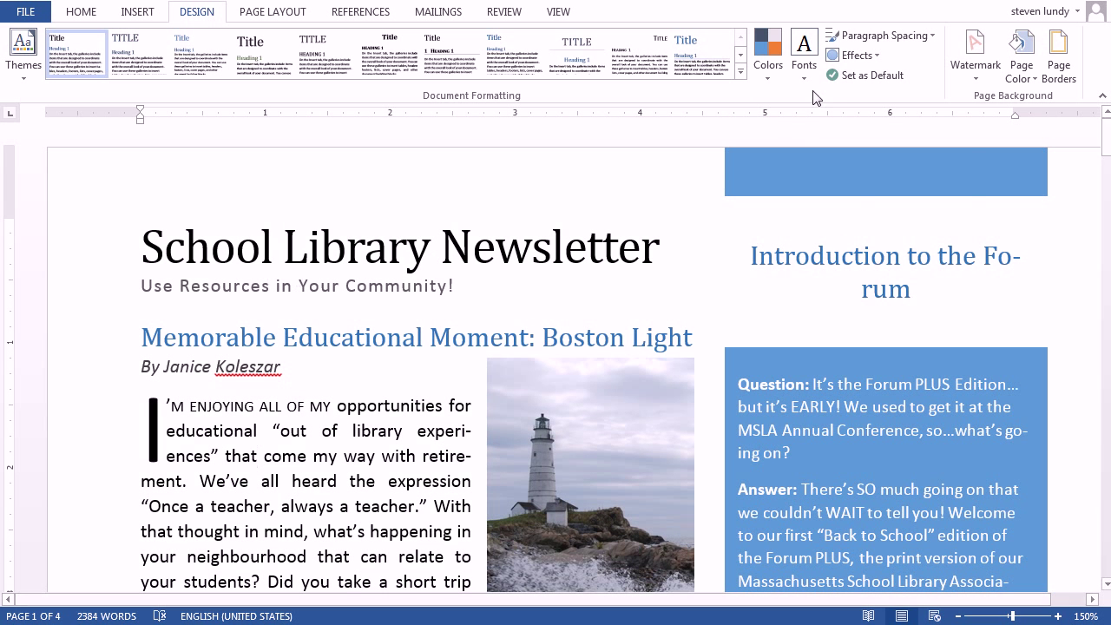
click(780, 73)
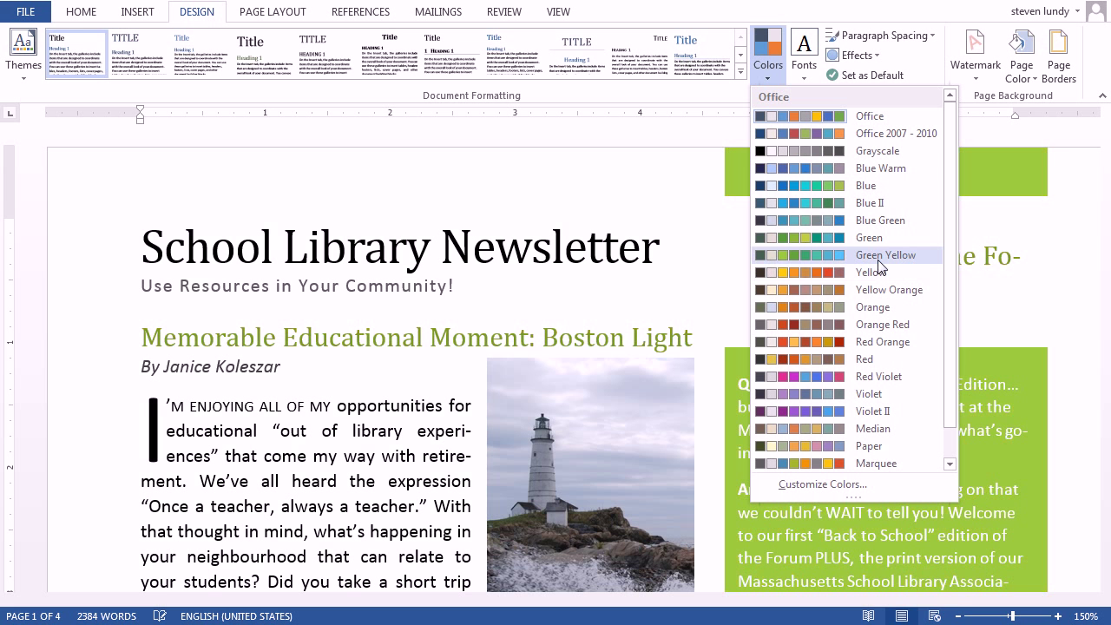
click(898, 327)
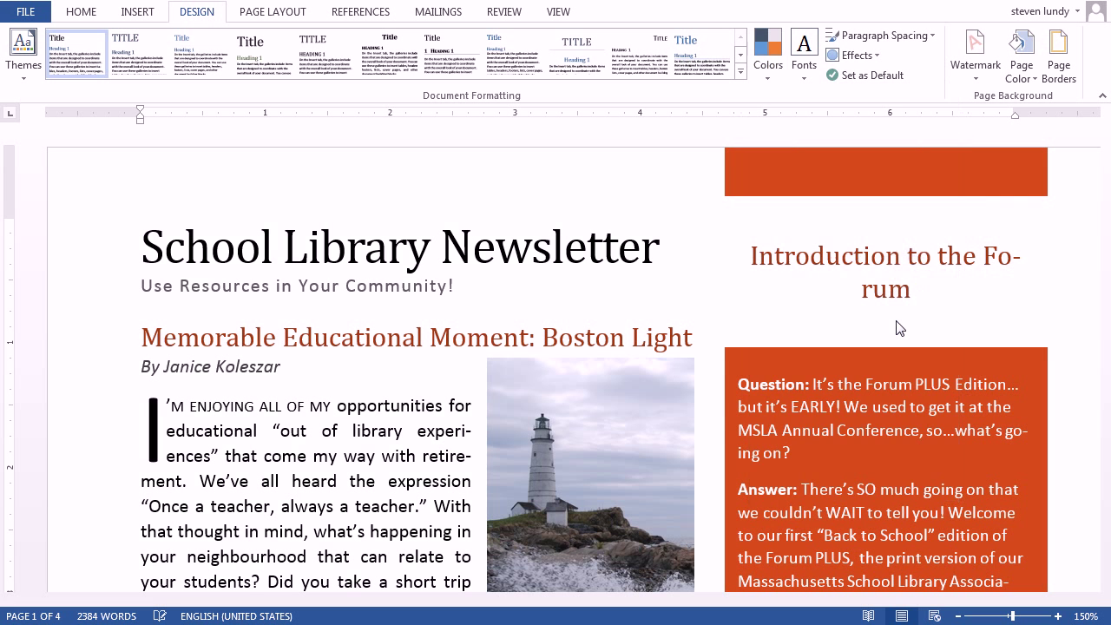
Look through all the newsletter pages to examine how the theme colors affect the headings, links, sidebar and background picture
scroll(734, 280, down, 5)
scroll(735, 276, down, 10)
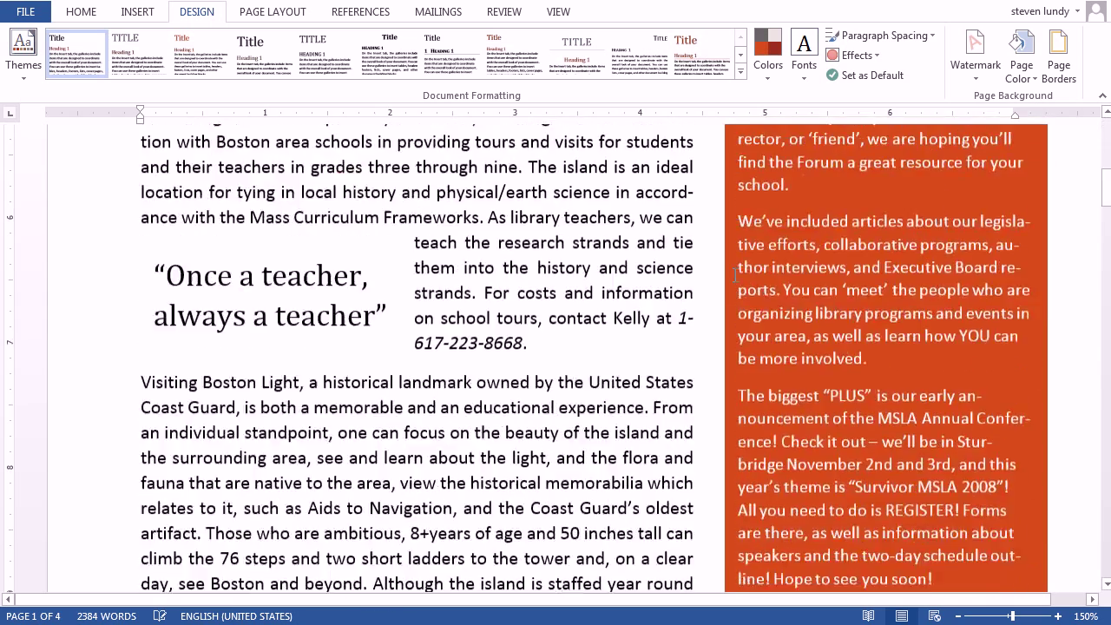
scroll(734, 276, down, 10)
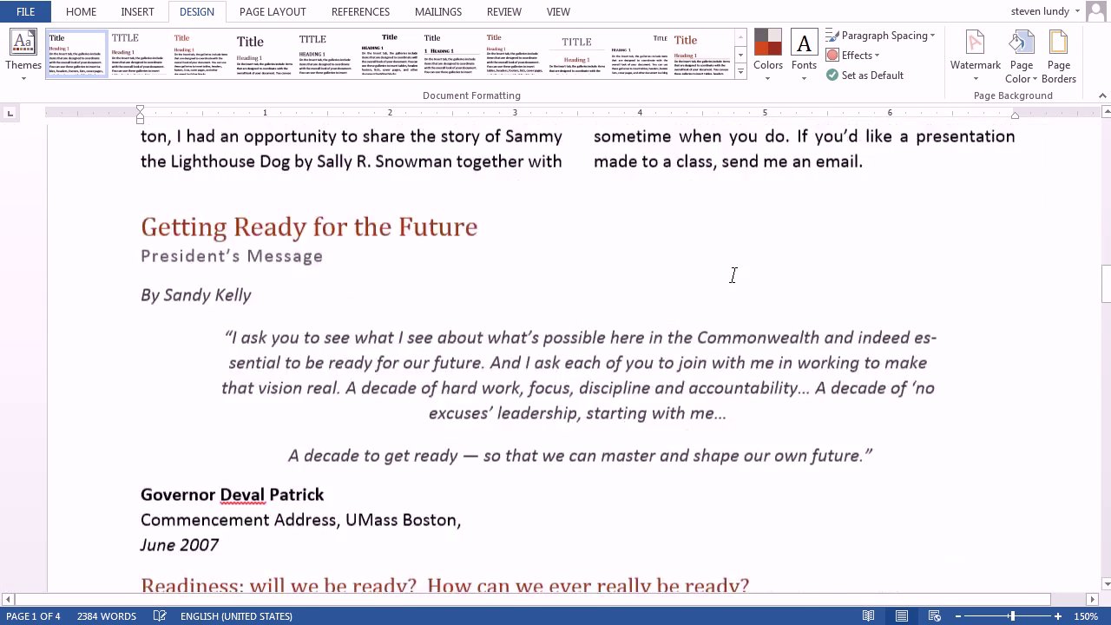
scroll(735, 274, down, 7)
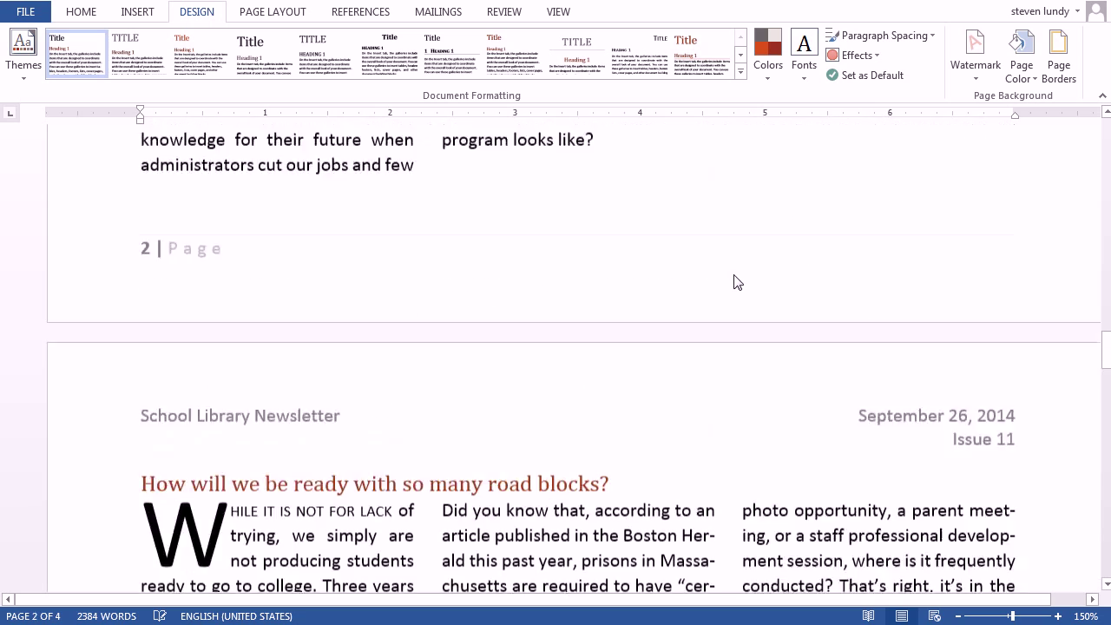
scroll(736, 276, down, 8)
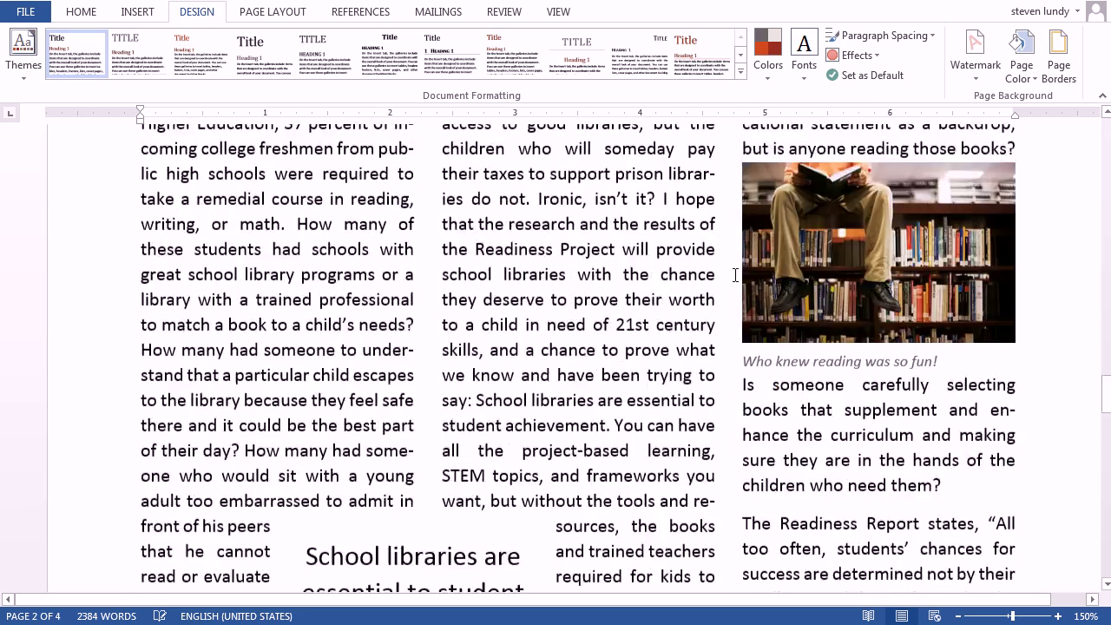
scroll(736, 275, down, 10)
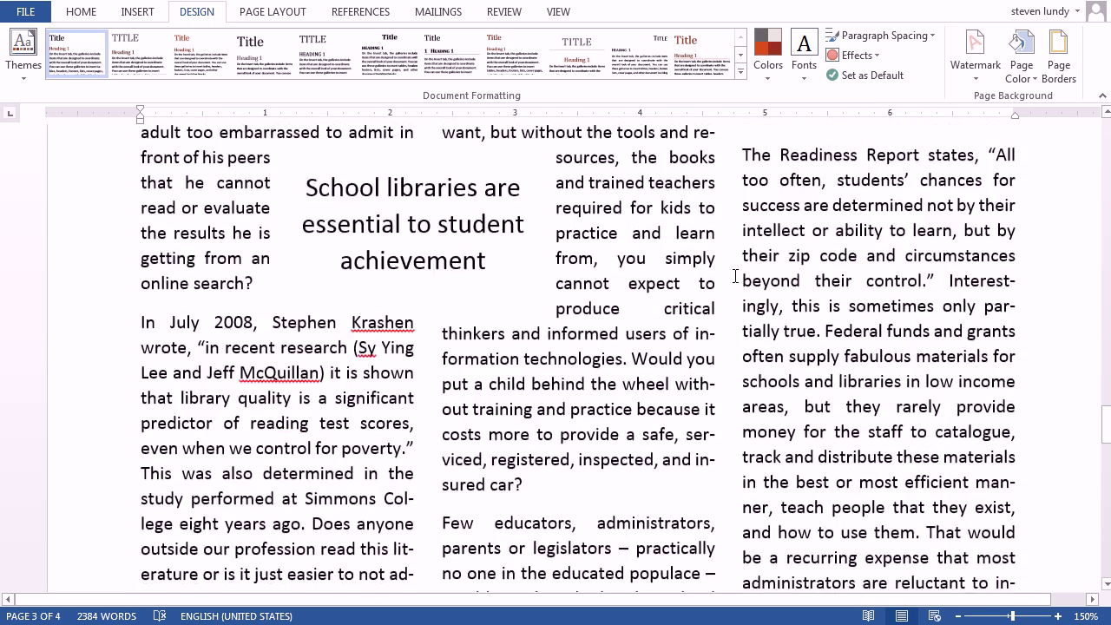
scroll(735, 283, down, 10)
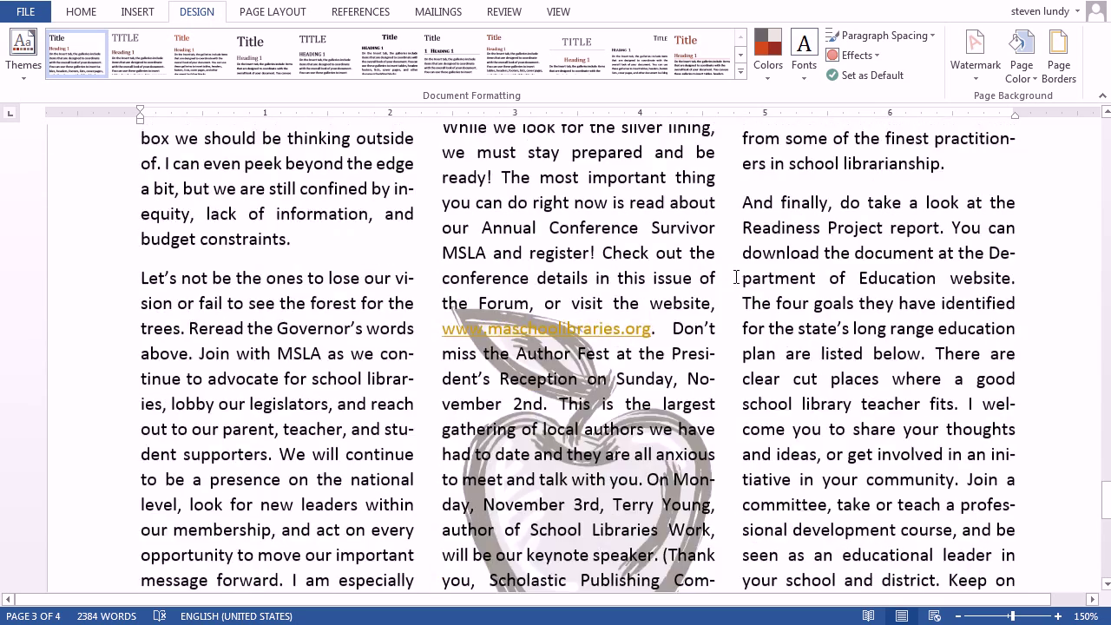
scroll(735, 276, up, 5)
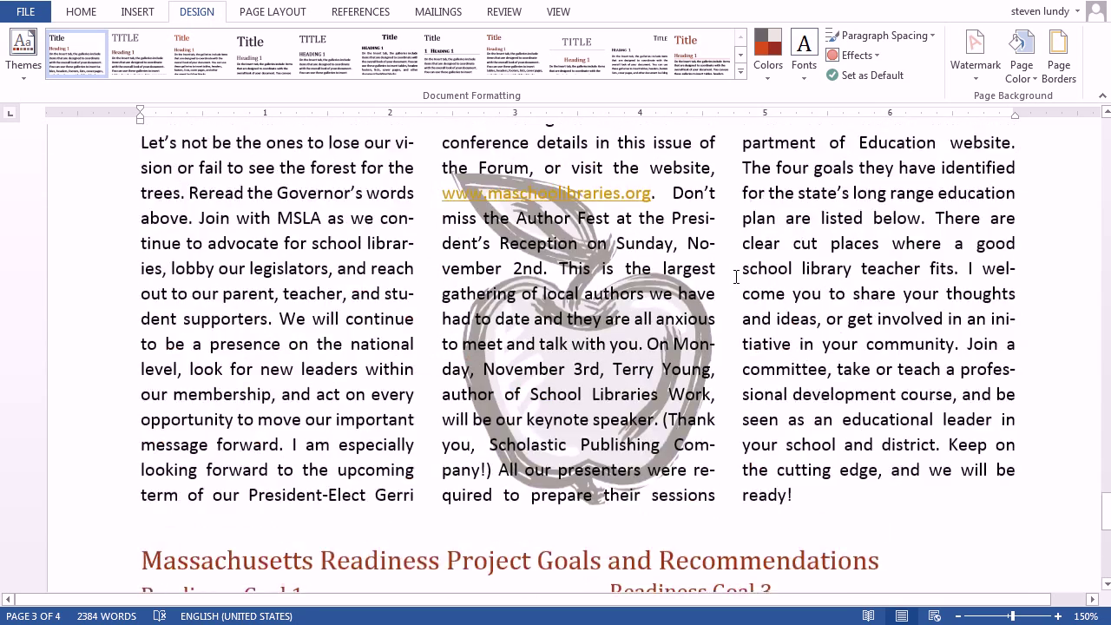
click(514, 356)
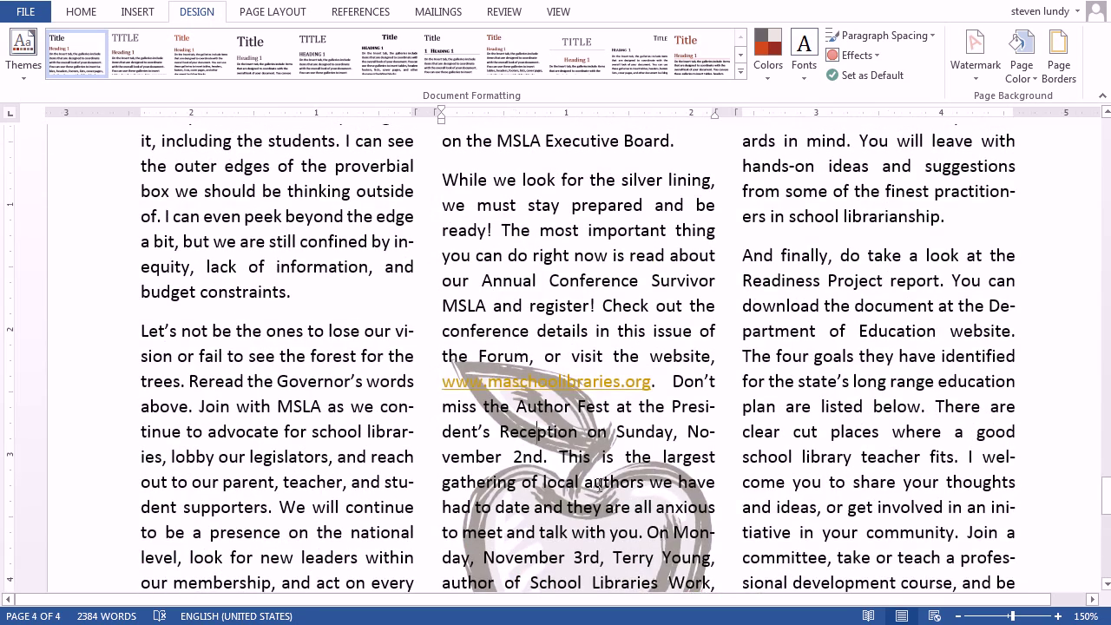
scroll(620, 521, down, 10)
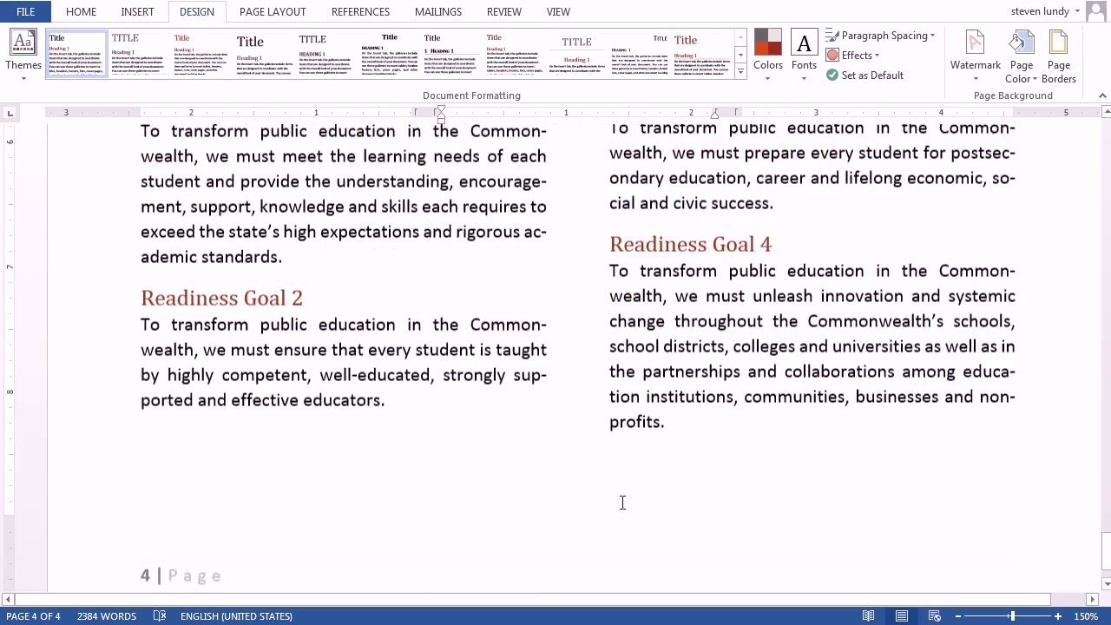
scroll(620, 510, up, 15)
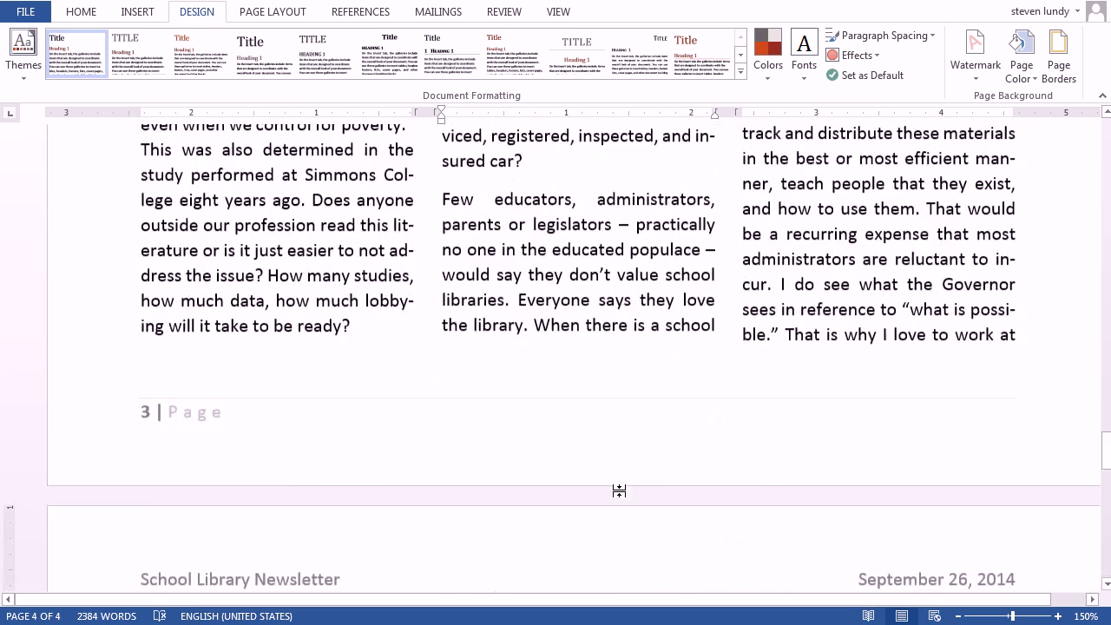
scroll(623, 480, up, 20)
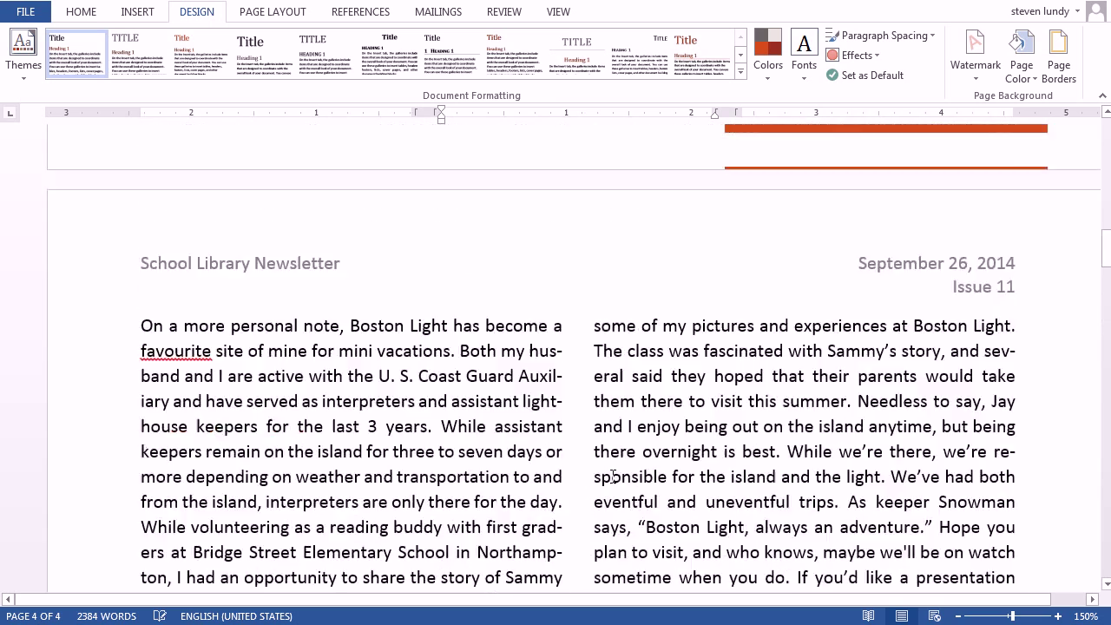
scroll(613, 476, up, 10)
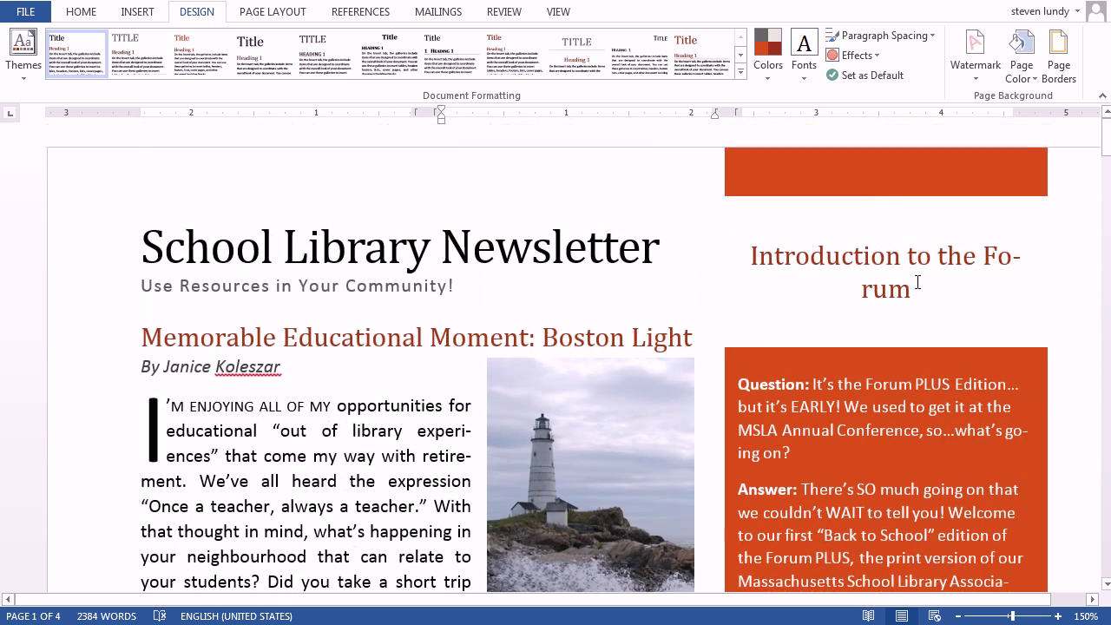
Widen the sidebar's title box on both sides so "Introduction to the Forum" fits on one line
click(917, 282)
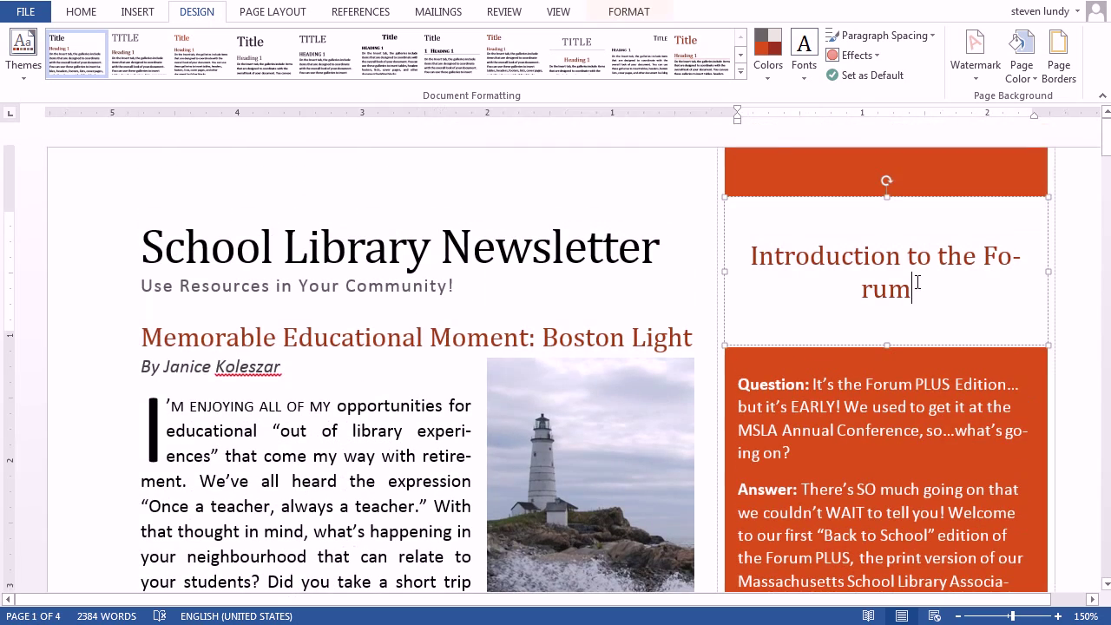
click(726, 270)
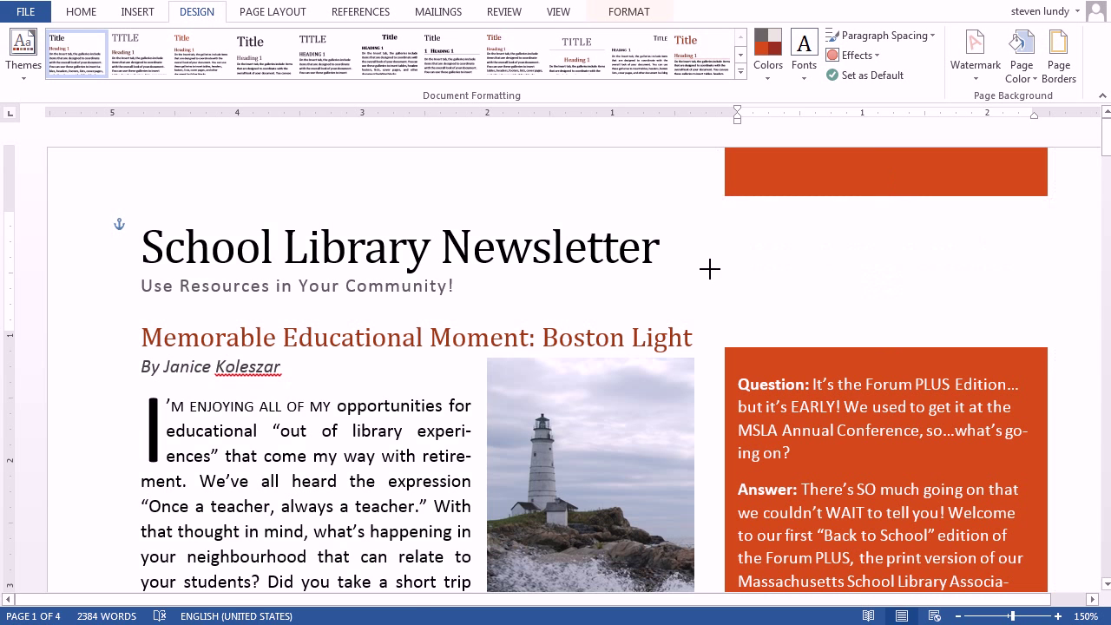
drag(710, 269, 709, 270)
drag(1047, 274, 1062, 270)
click(364, 490)
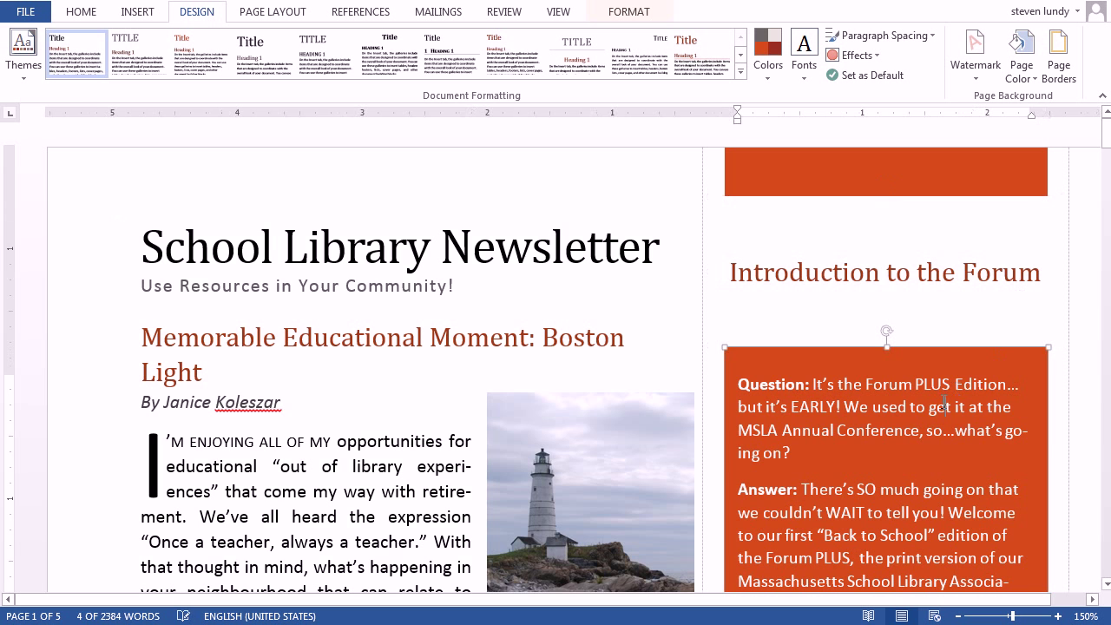
Check the top of the first page and zoom the document out to 80%
scroll(364, 491, down, 3)
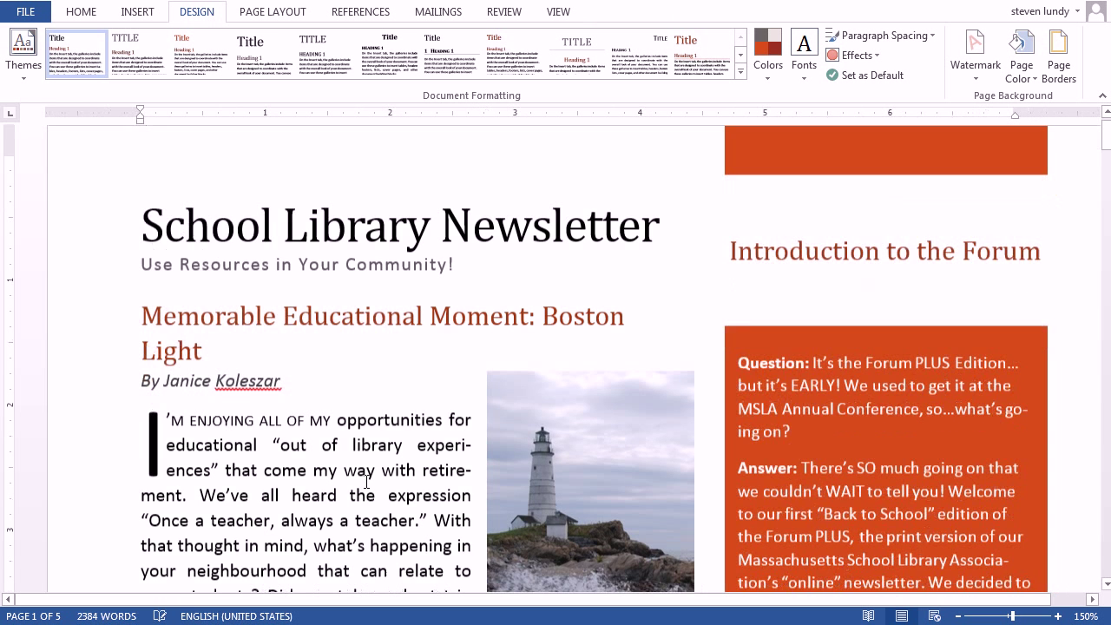
scroll(366, 469, up, 3)
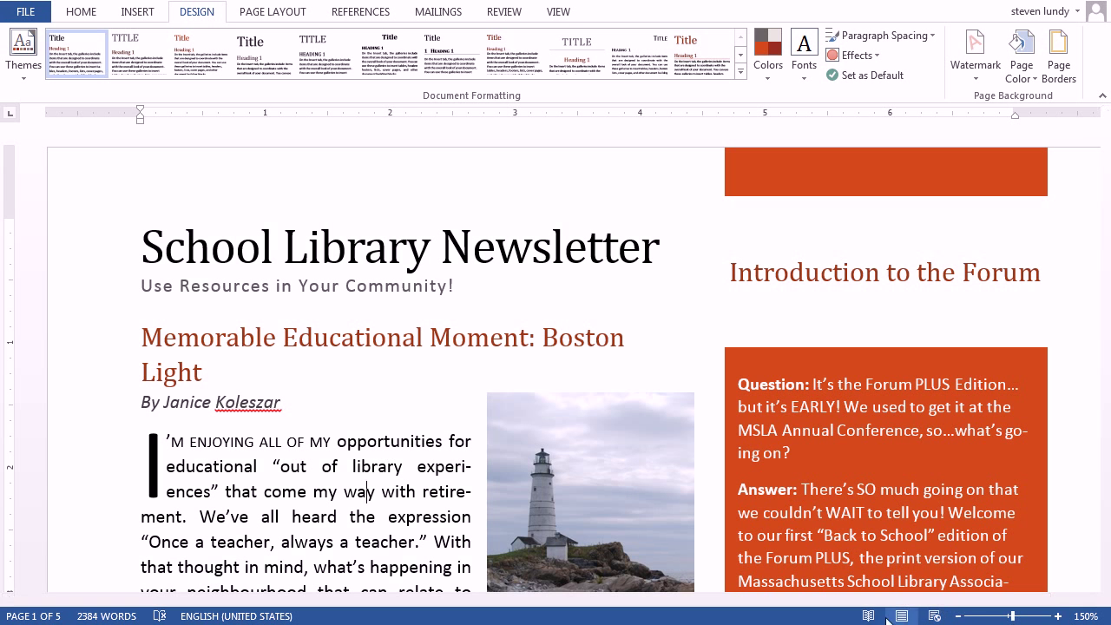
click(959, 615)
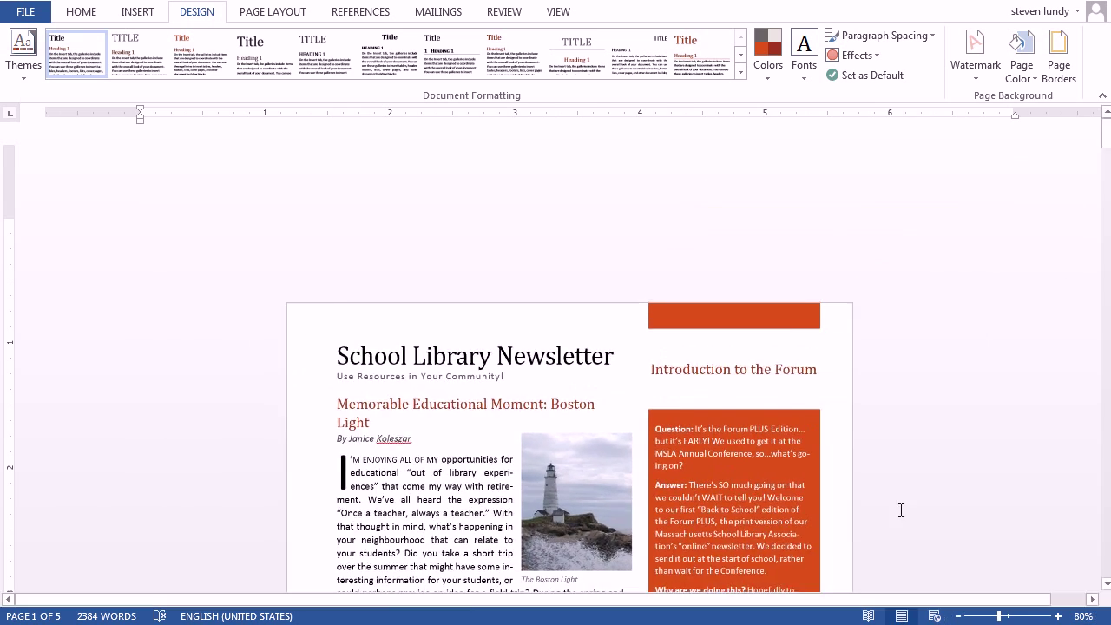